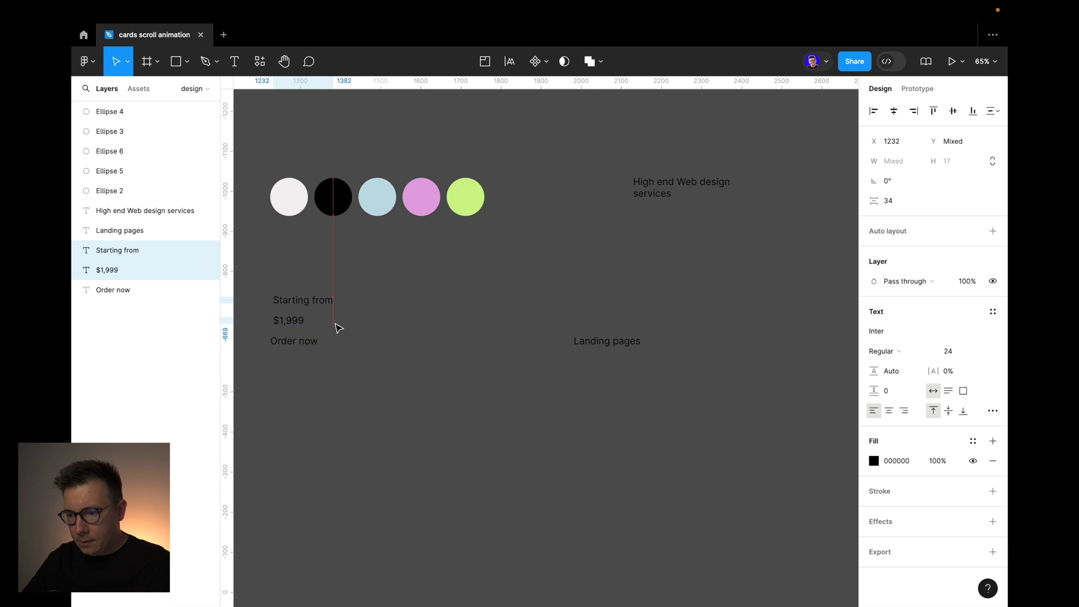
Set the Landing pages heading to font size 80
left_click(636, 298)
scroll(624, 298, "right", 2)
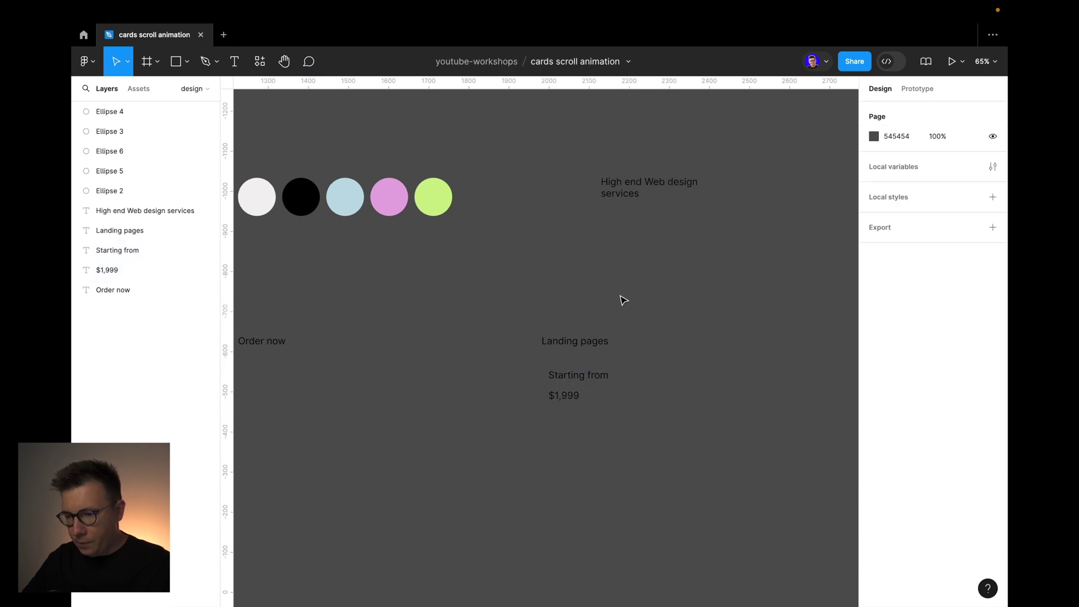
left_click(580, 342)
scroll(801, 318, "right", 2)
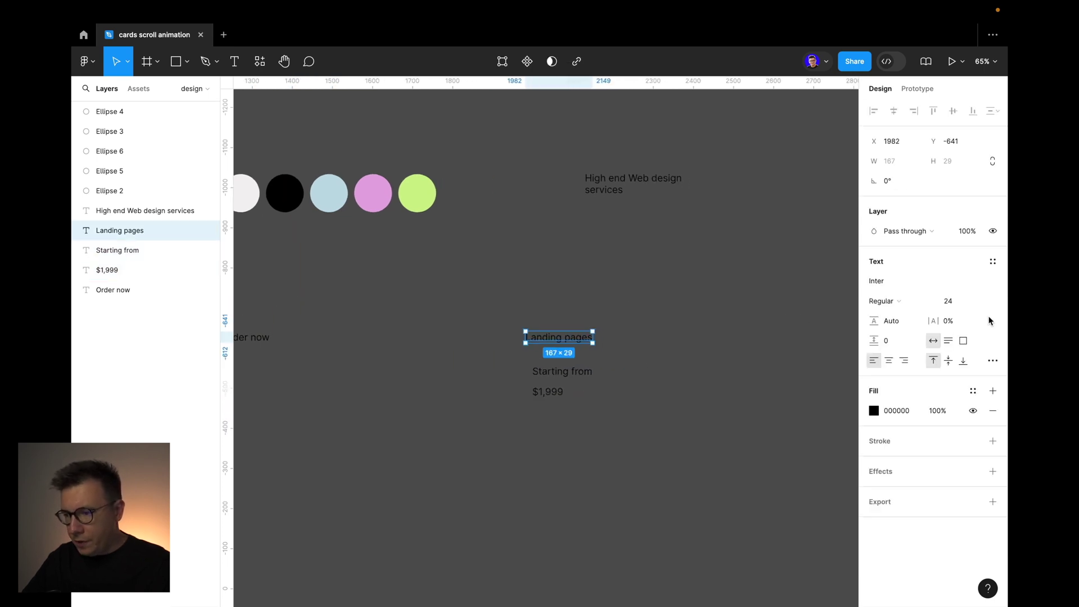
type("80")
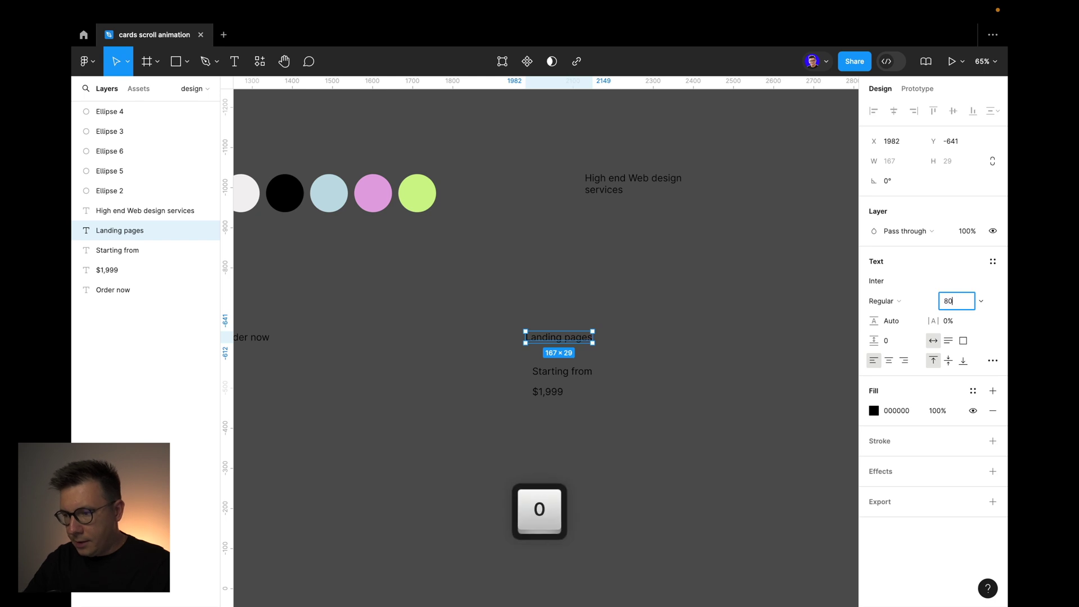
key("Return")
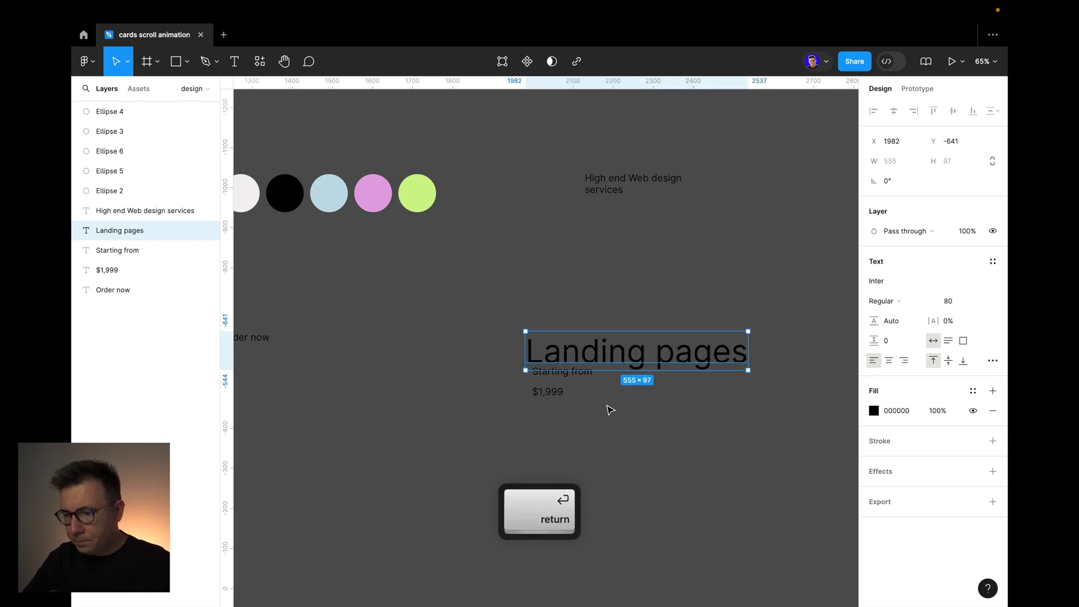
Move Starting from below the heading, with $1,999 beneath it at font size 100
left_click_drag(562, 371, 572, 443)
left_click_drag(550, 395, 550, 471)
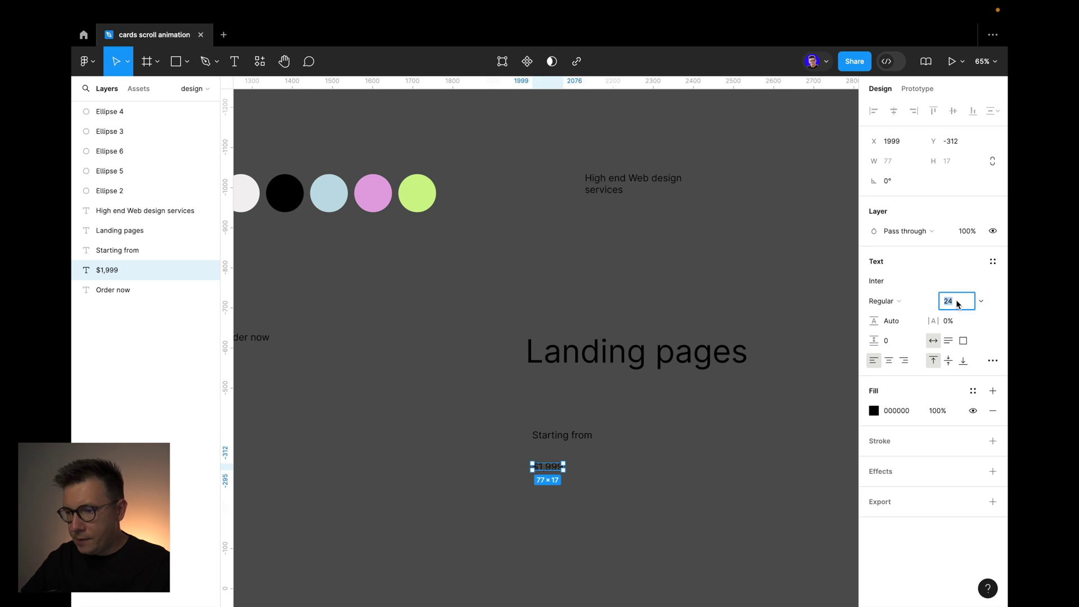
type("100")
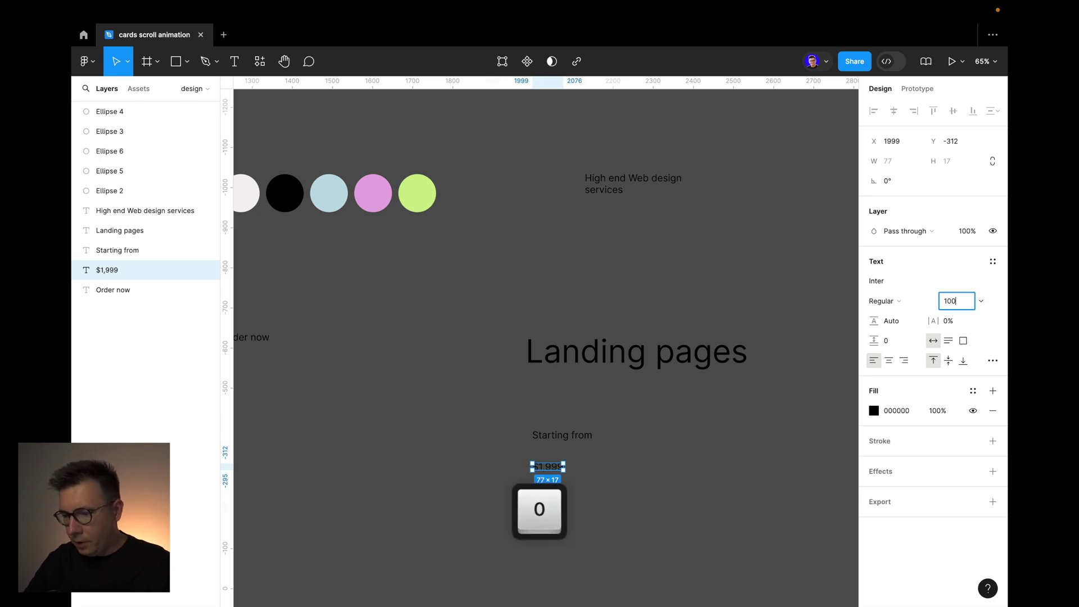
key("Return")
Set the Landing pages heading in Clash Display Bold
left_click(627, 349, "super")
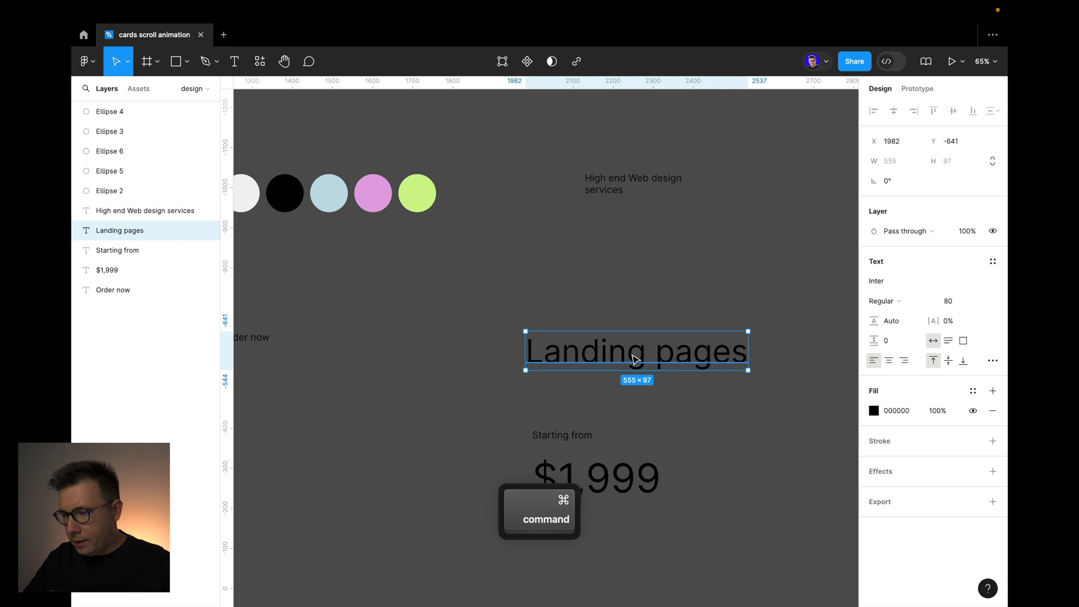
left_click(887, 282)
type("cl")
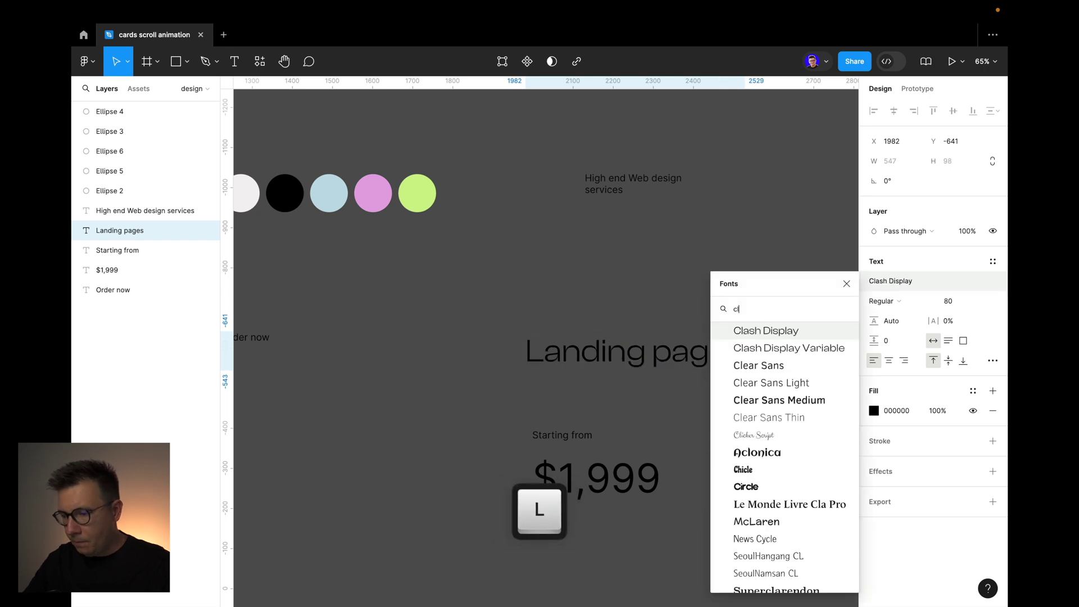
left_click(770, 333)
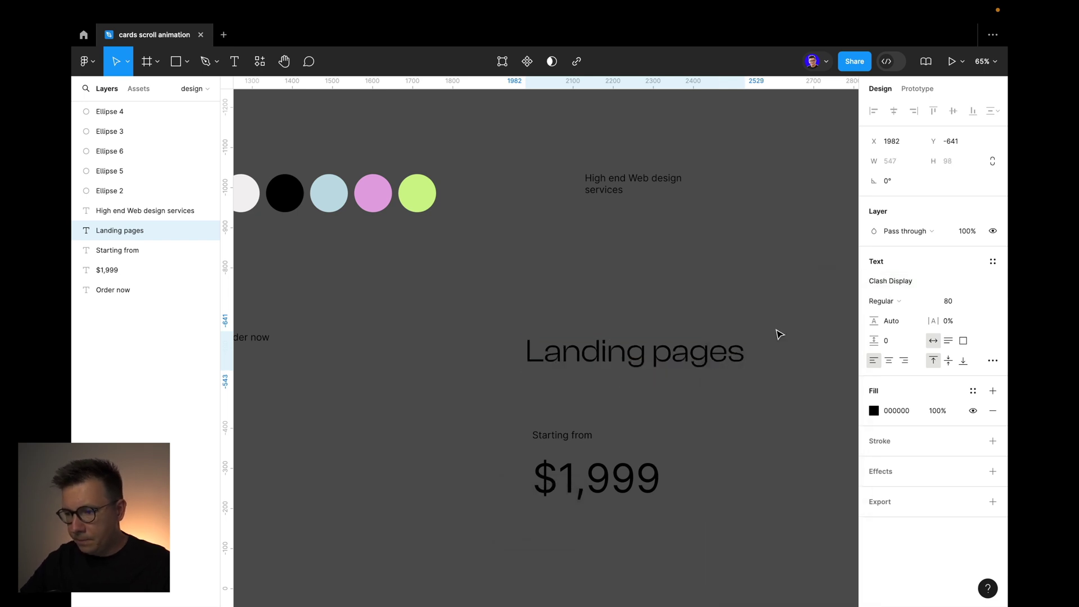
left_click(636, 385)
left_click(746, 356)
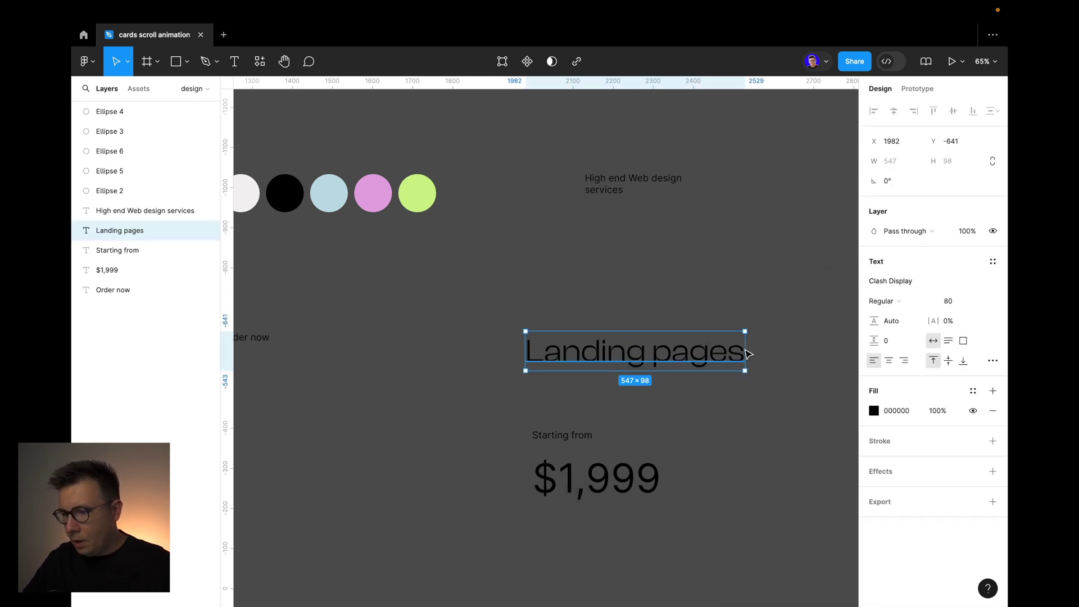
left_click(883, 301)
left_click(894, 345)
left_click(667, 287)
Set the $1,999 price in Clash Display Bold
left_click(619, 478)
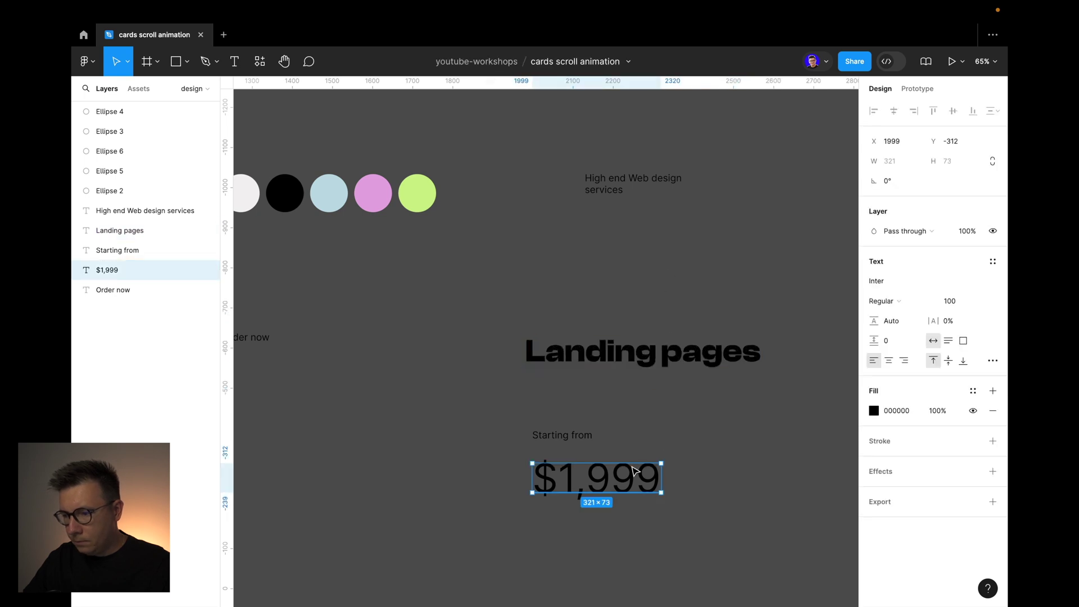
left_click(899, 285)
type("cla")
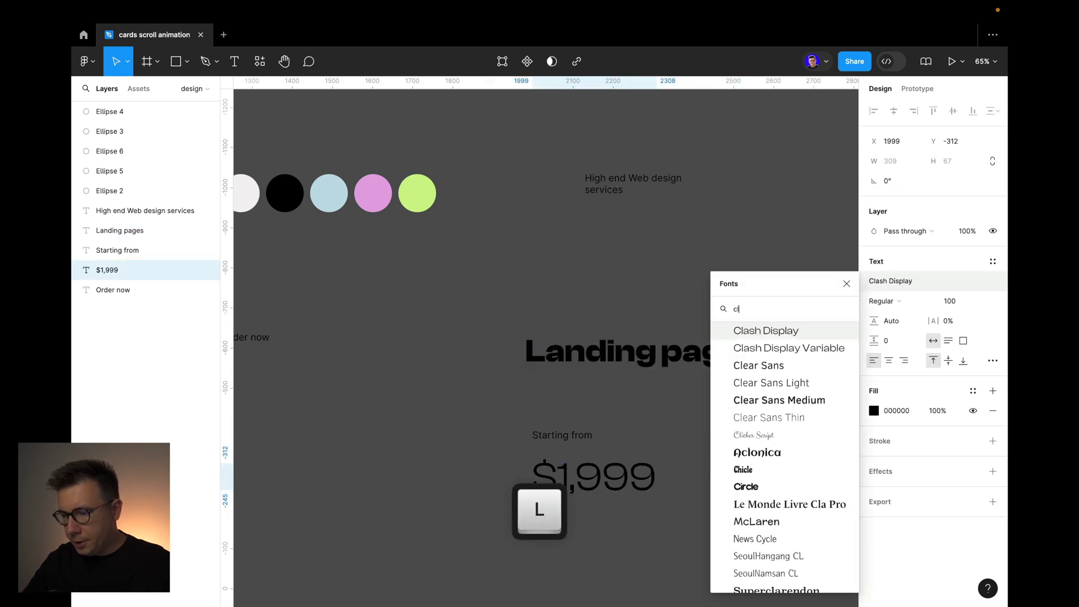
left_click(777, 331)
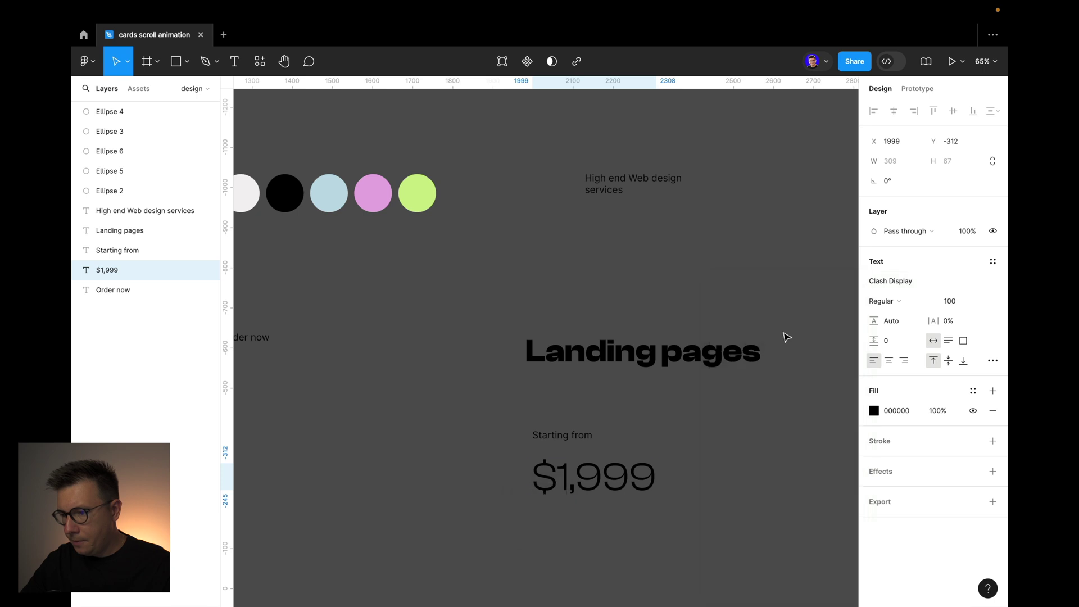
left_click(885, 302)
left_click(889, 345)
left_click(583, 307)
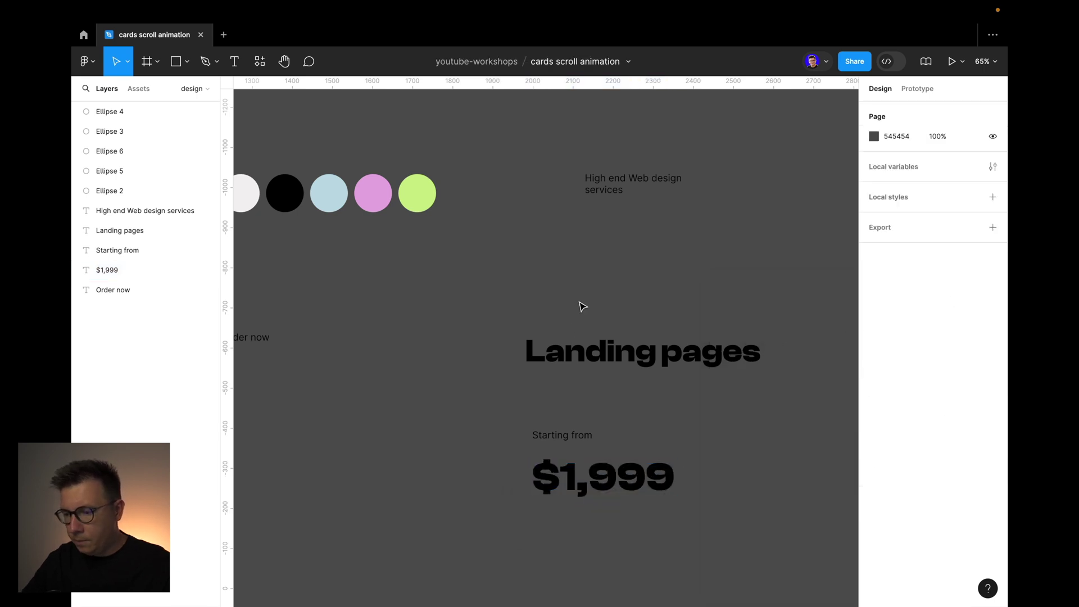
Align Starting from and $1,999, then wrap them in an auto-layout frame with a 40 gap
left_click_drag(590, 437, 567, 412)
left_click_drag(587, 484, 579, 461)
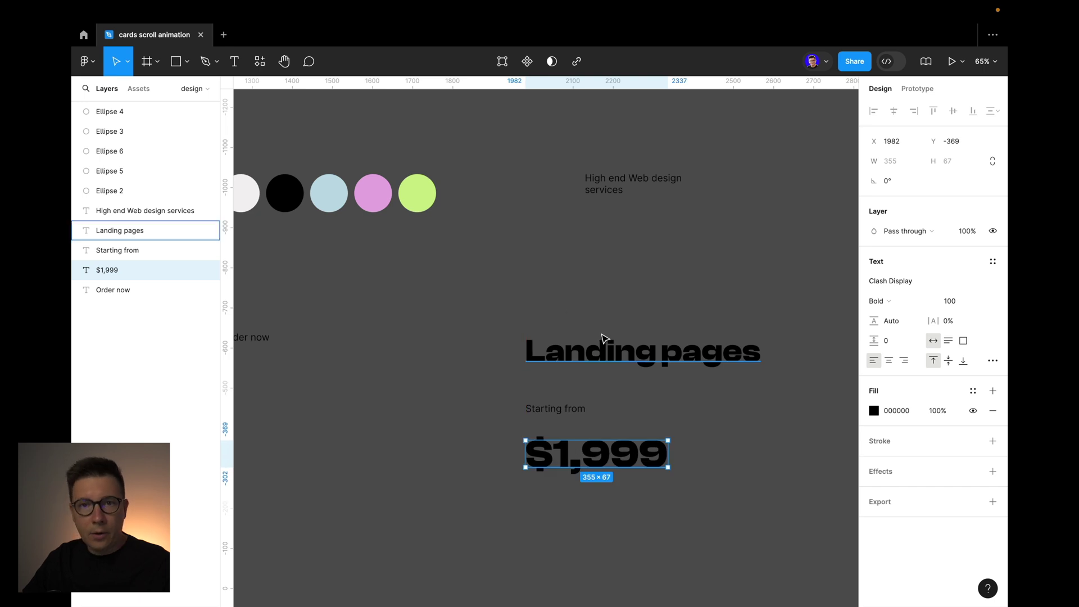
left_click_drag(618, 395, 561, 460)
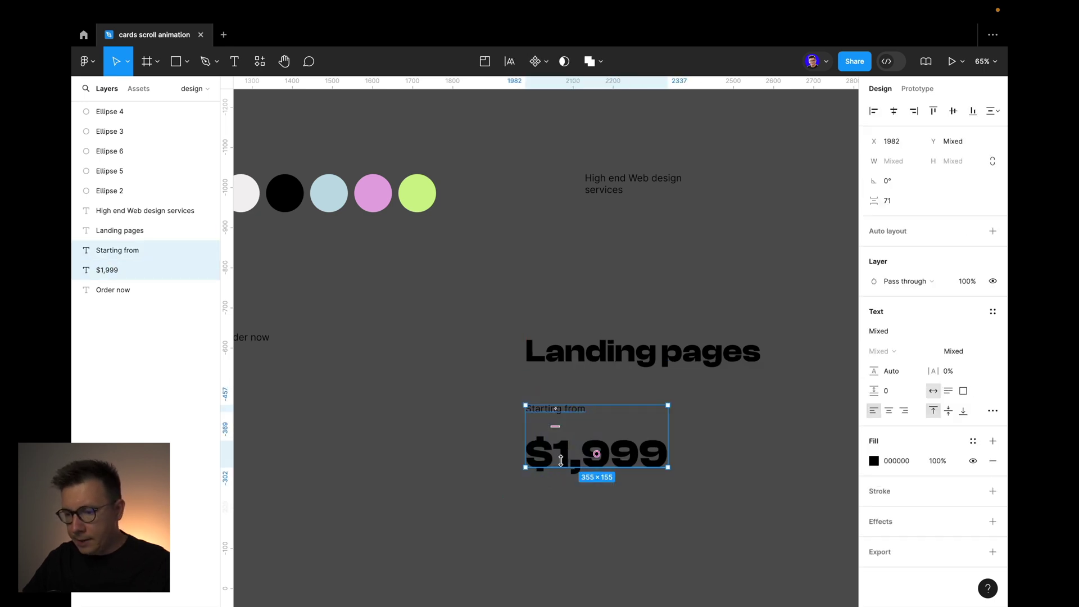
key("shift+a")
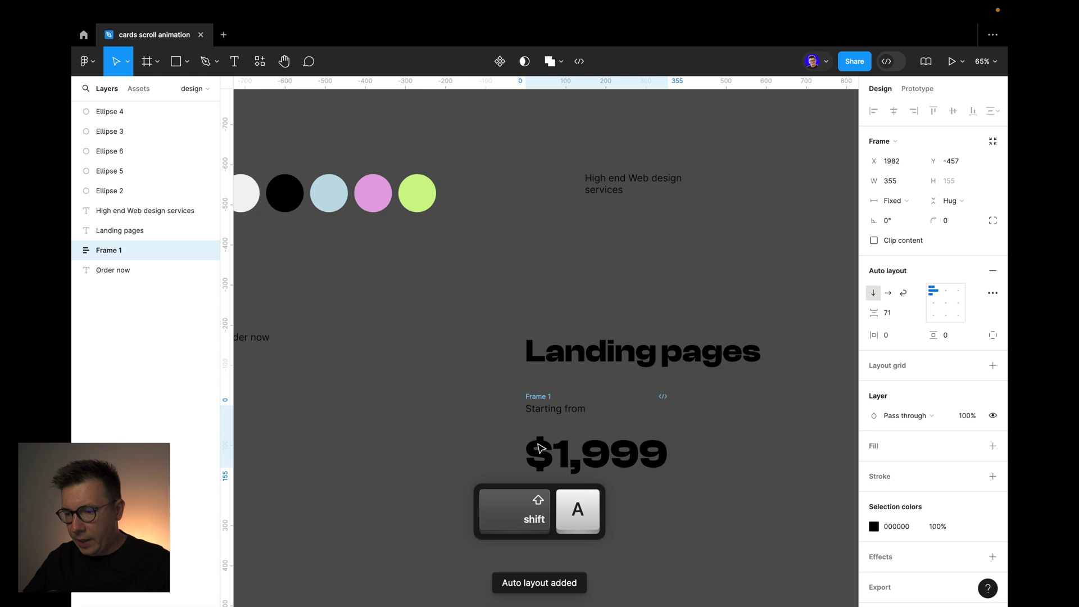
left_click(898, 314)
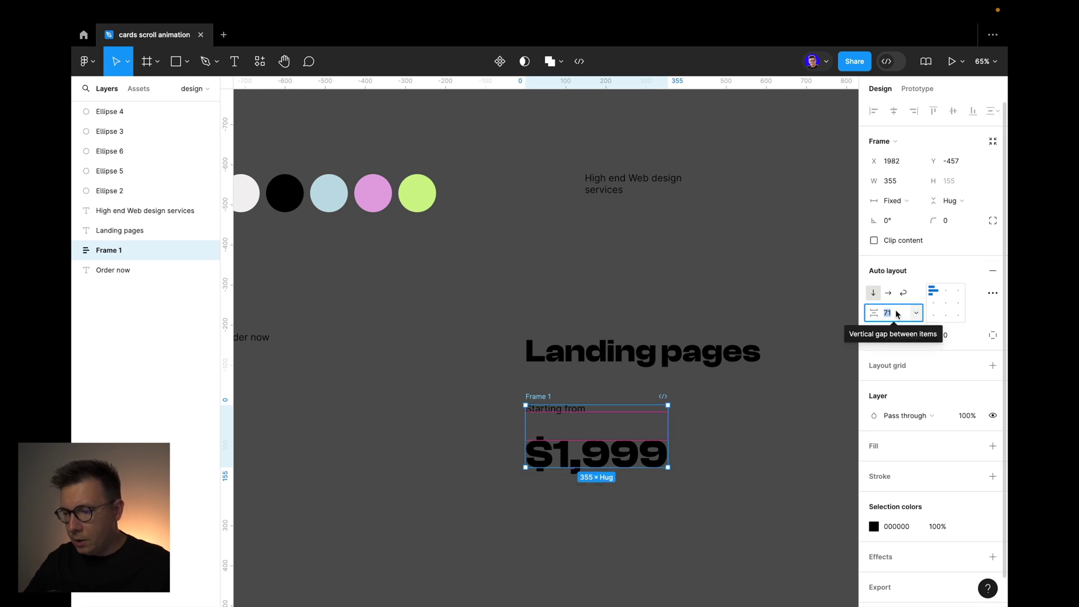
type("40")
key("Return")
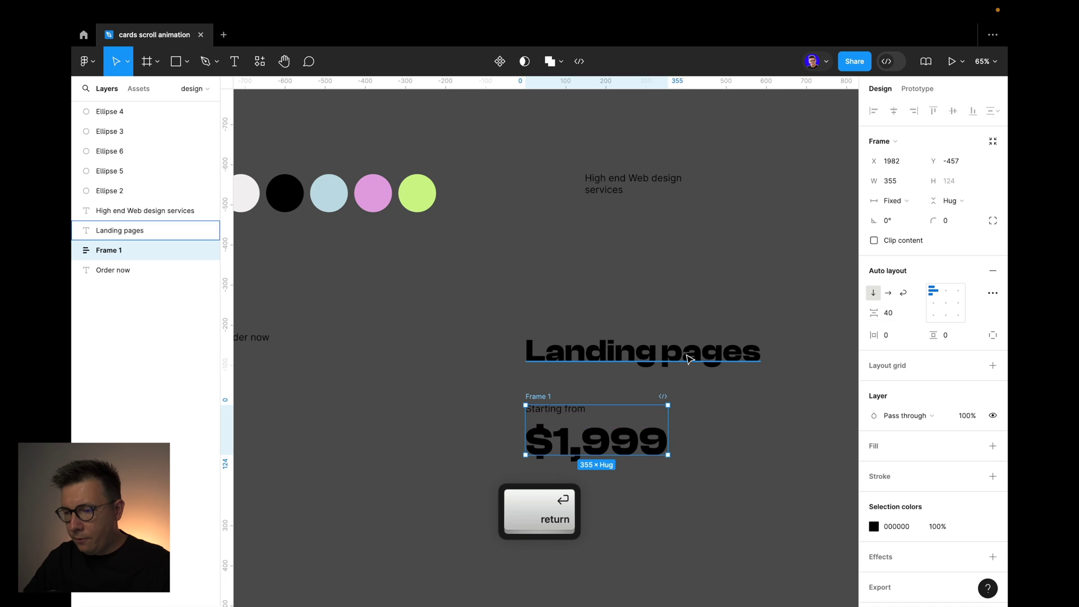
Wrap the heading and Frame 1 in a new auto-layout Frame 2 with 120 spacing
left_click(730, 419)
left_click_drag(538, 400, 538, 421)
left_click(551, 346)
left_click_drag(495, 290, 763, 499)
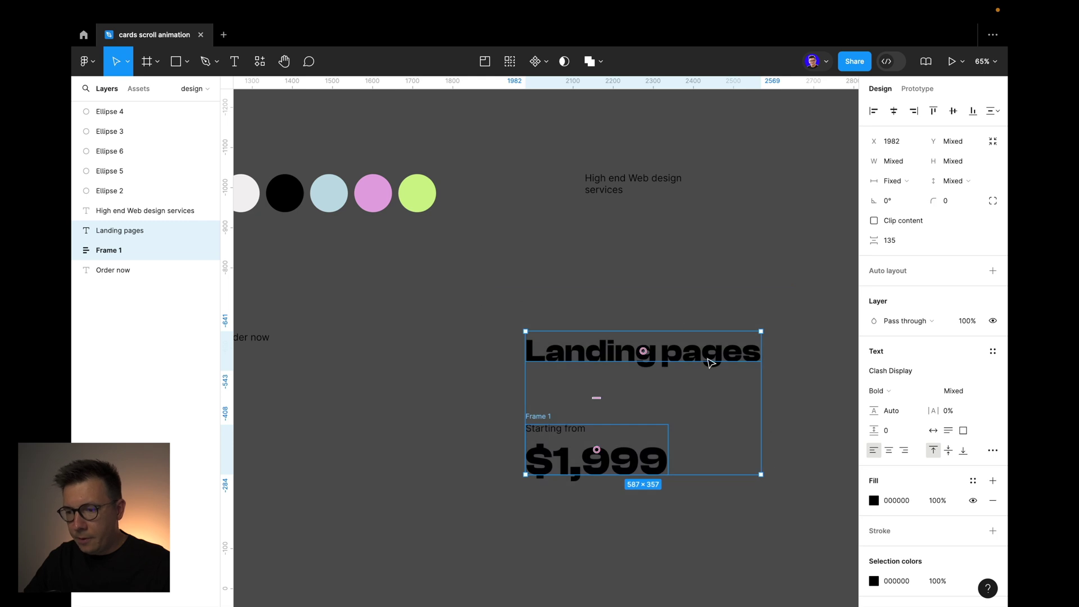
left_click(481, 339)
left_click_drag(496, 298, 774, 501)
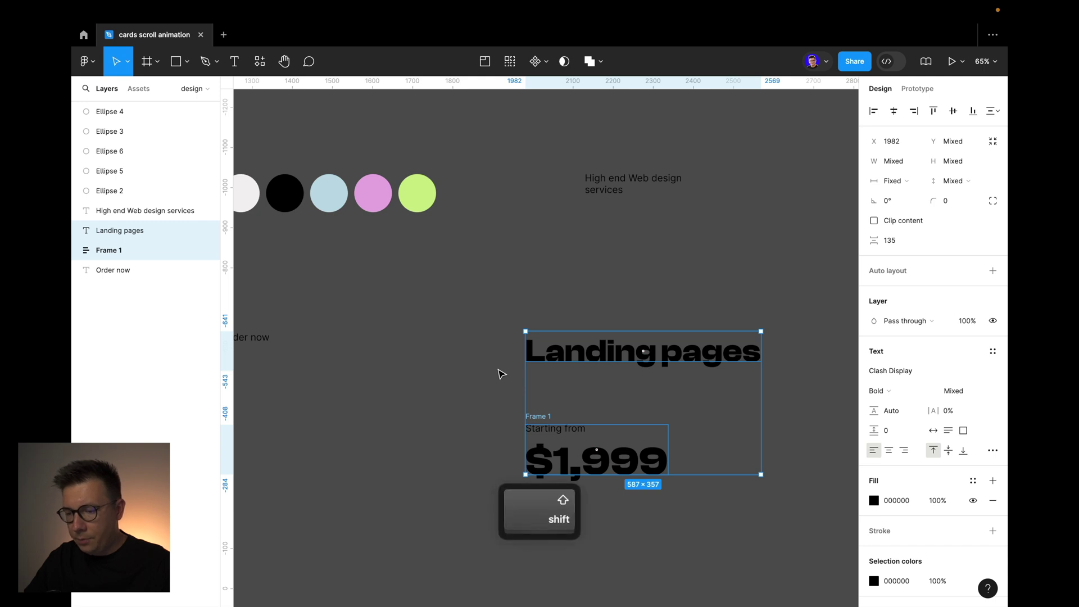
key("shift+a")
left_click(489, 299)
left_click_drag(543, 323, 534, 323)
left_click(894, 313)
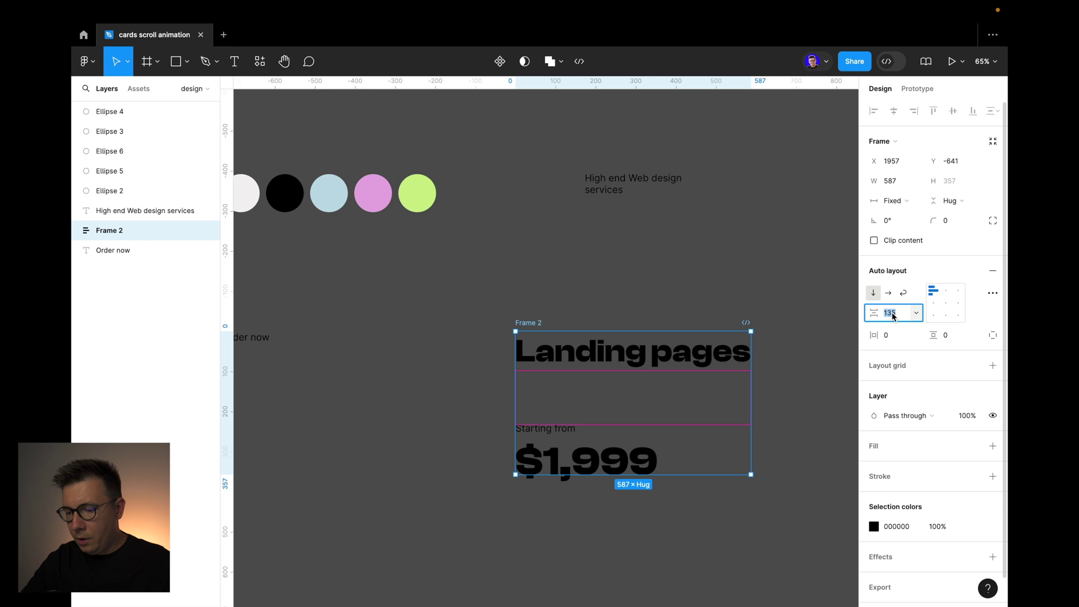
type("12")
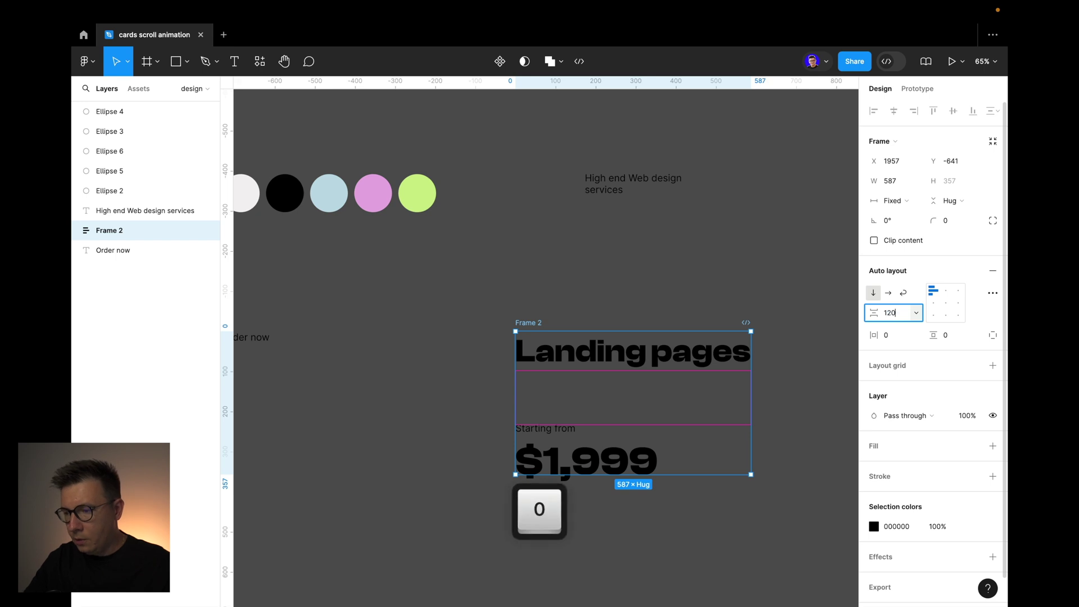
type("0")
key("Return")
Restore the accidentally deleted Frame 2 and change its spacing to 100
key("BackSpace")
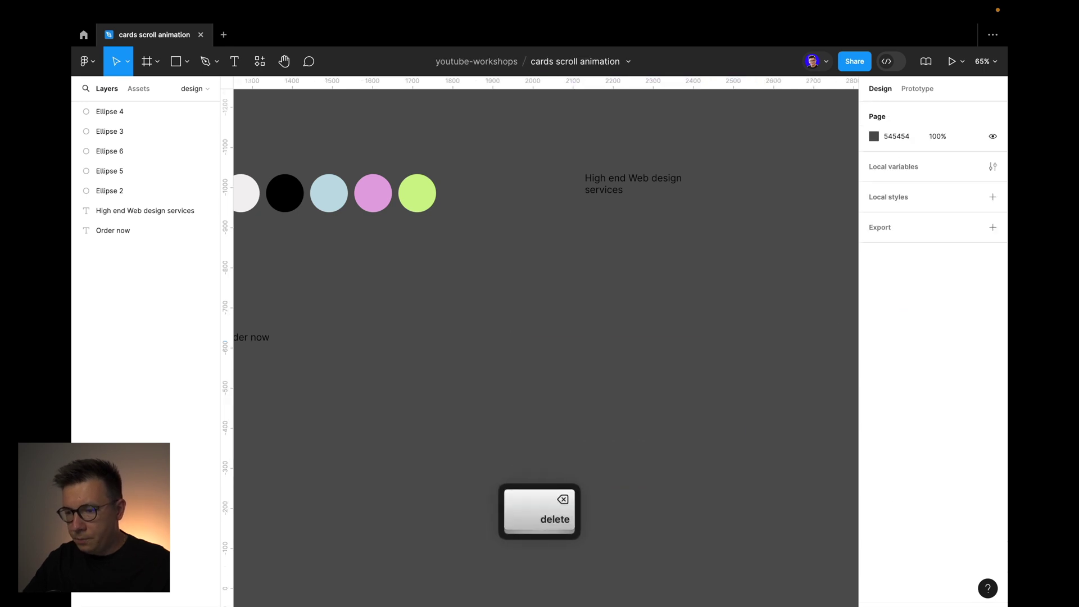
key("super+z")
left_click(893, 313)
type("10")
key("Return")
left_click(571, 273)
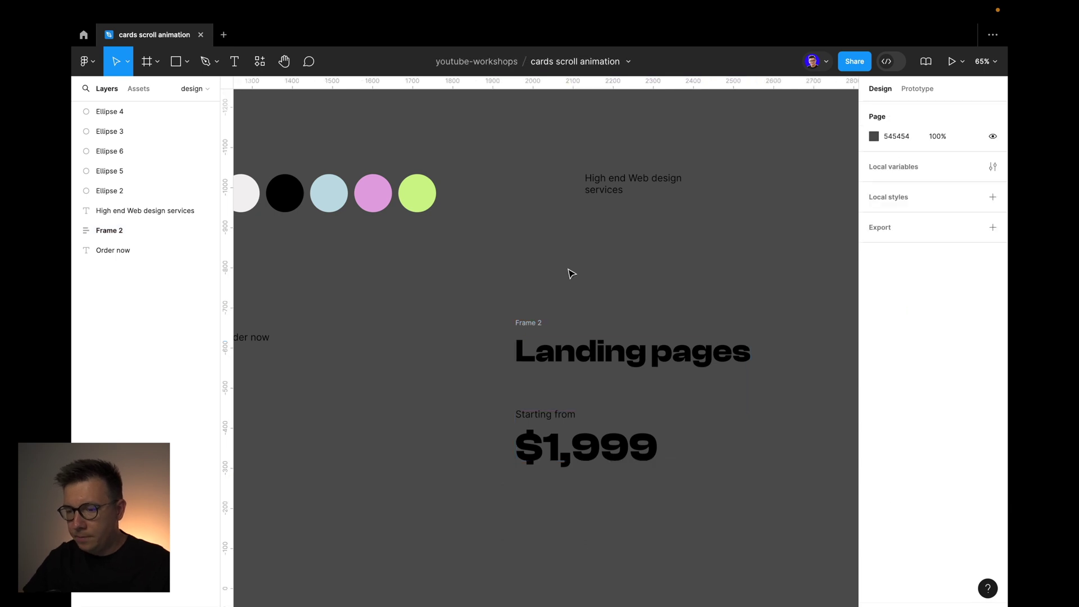
left_click(529, 322)
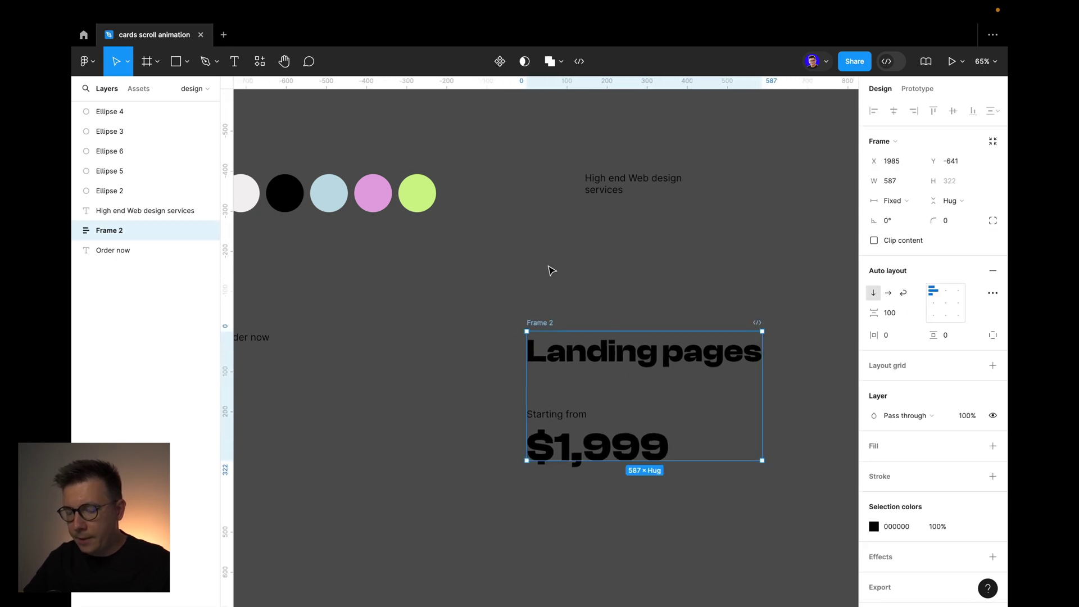
Draw a level arrow beside the heading at 0° rotation and 50 wide
scroll(550, 271, "left", 3)
scroll(549, 270, "right", 5)
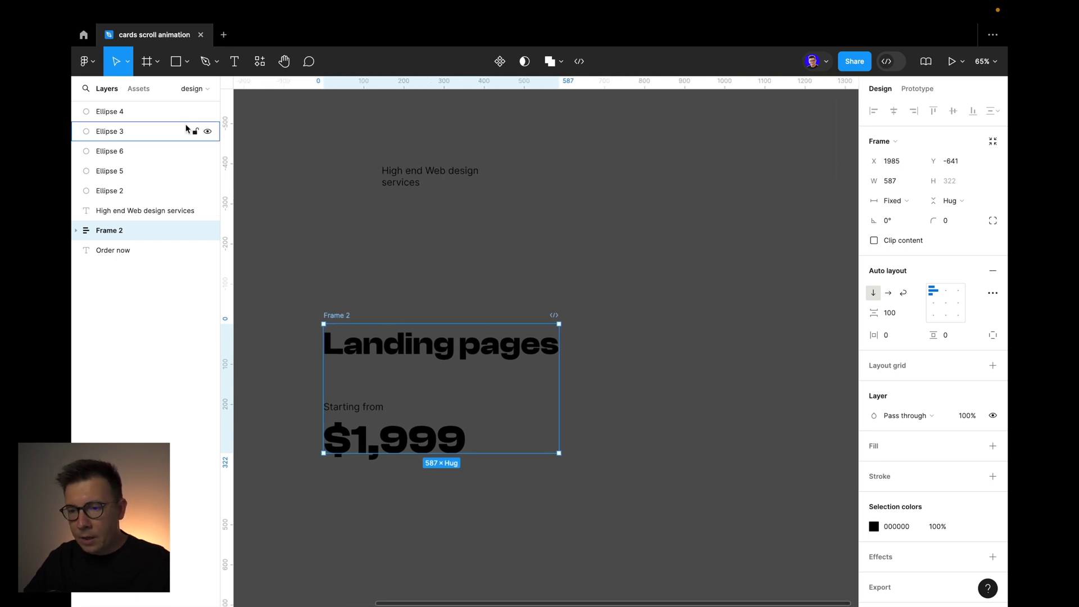
left_click(176, 68)
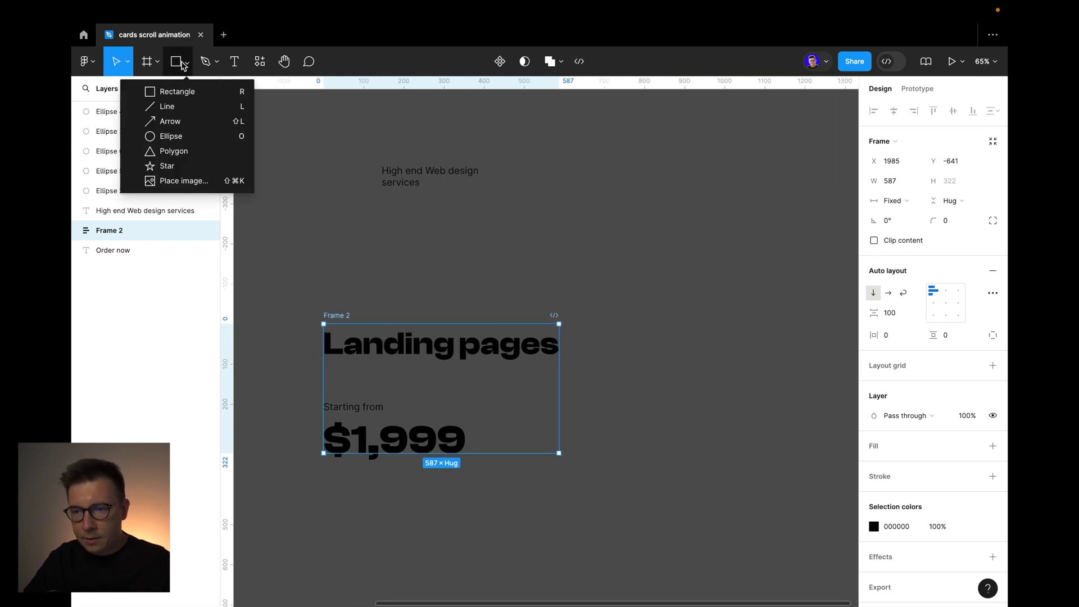
left_click(169, 122)
left_click_drag(663, 364, 688, 364)
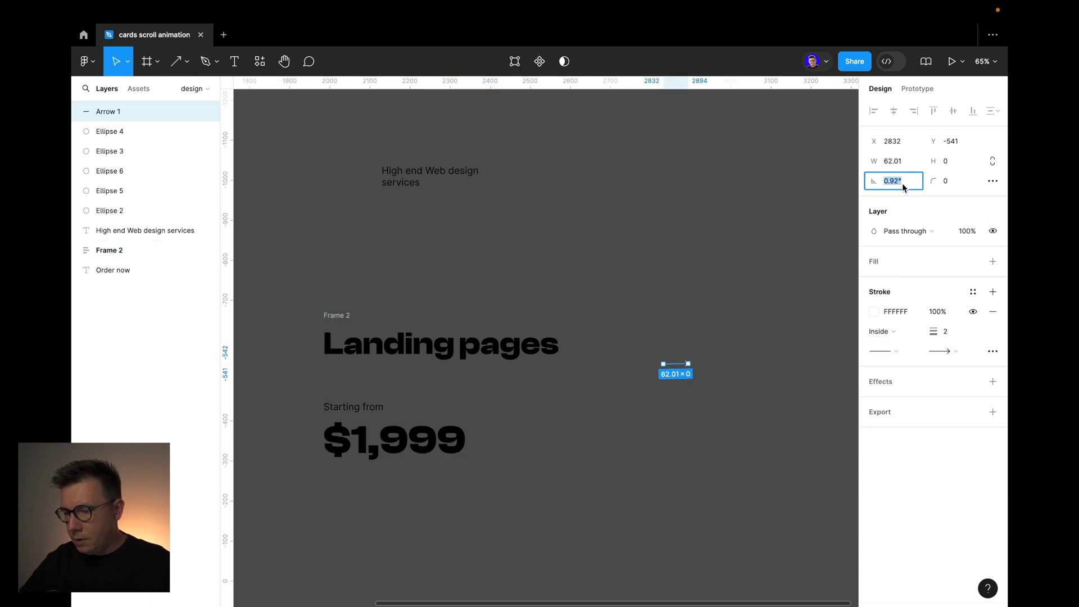
type("0")
key("Return")
key("shift+2")
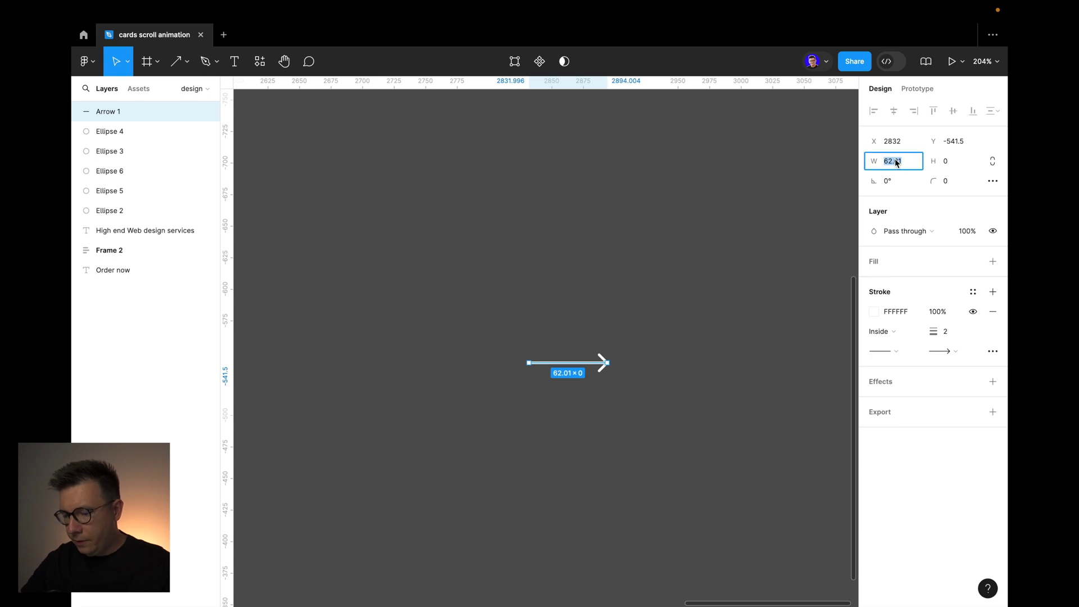
type("50")
key("Return")
Give the arrow a stroke weight of 4 and a round start cap
left_click(646, 325)
left_click(575, 366)
key("Up")
key("Up")
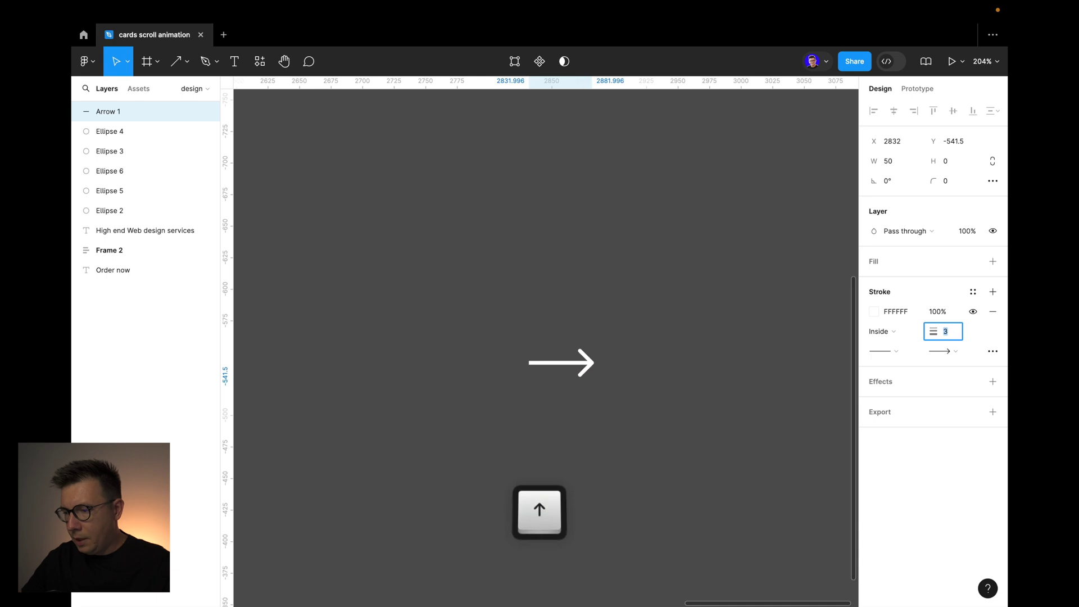
left_click(740, 292)
scroll(667, 304, "up", 3)
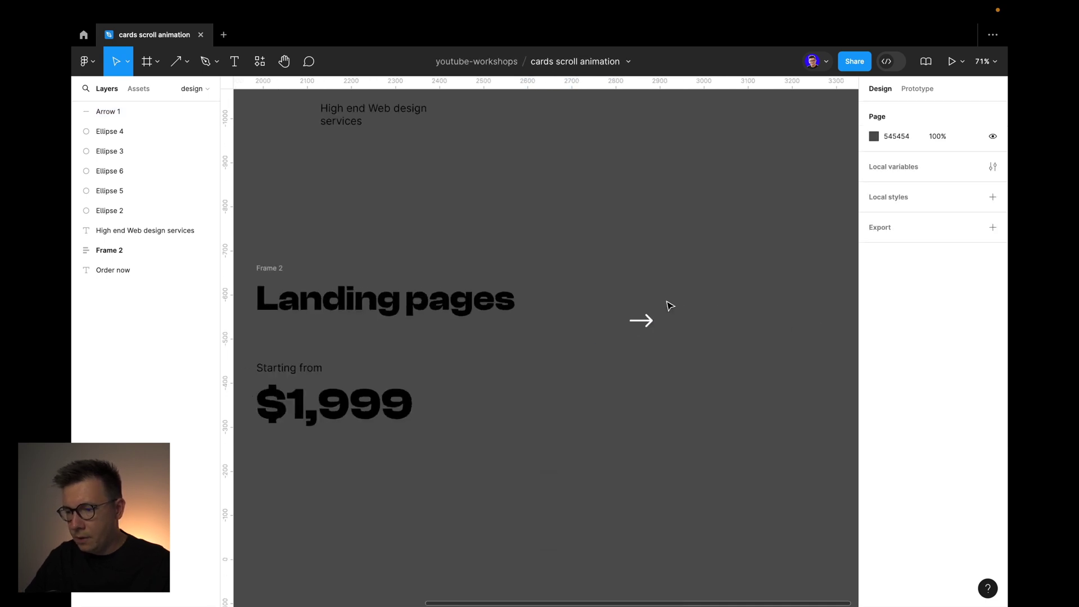
left_click(639, 326)
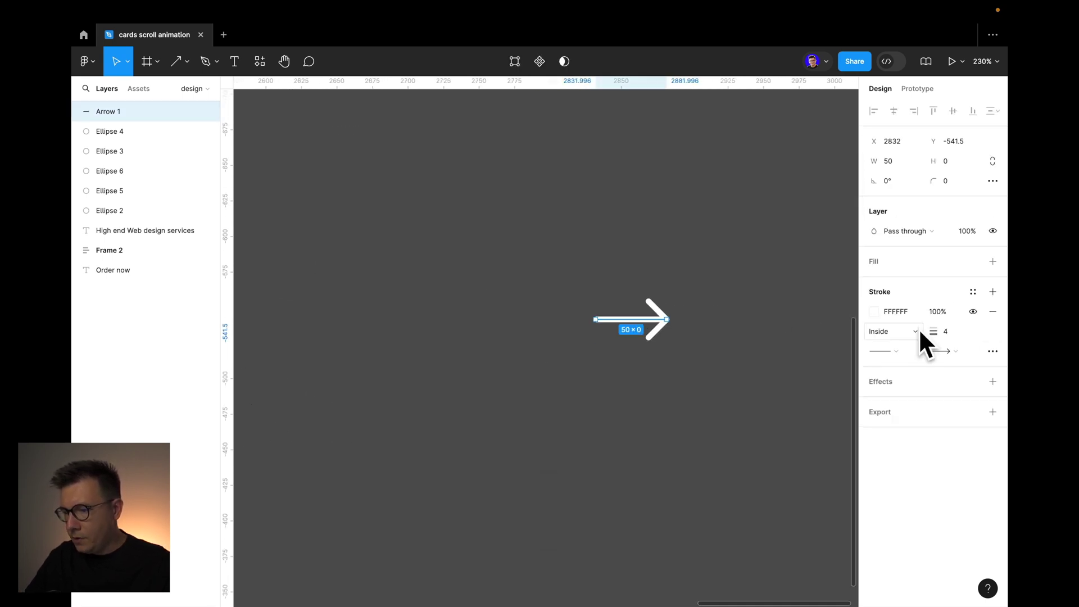
left_click(884, 350)
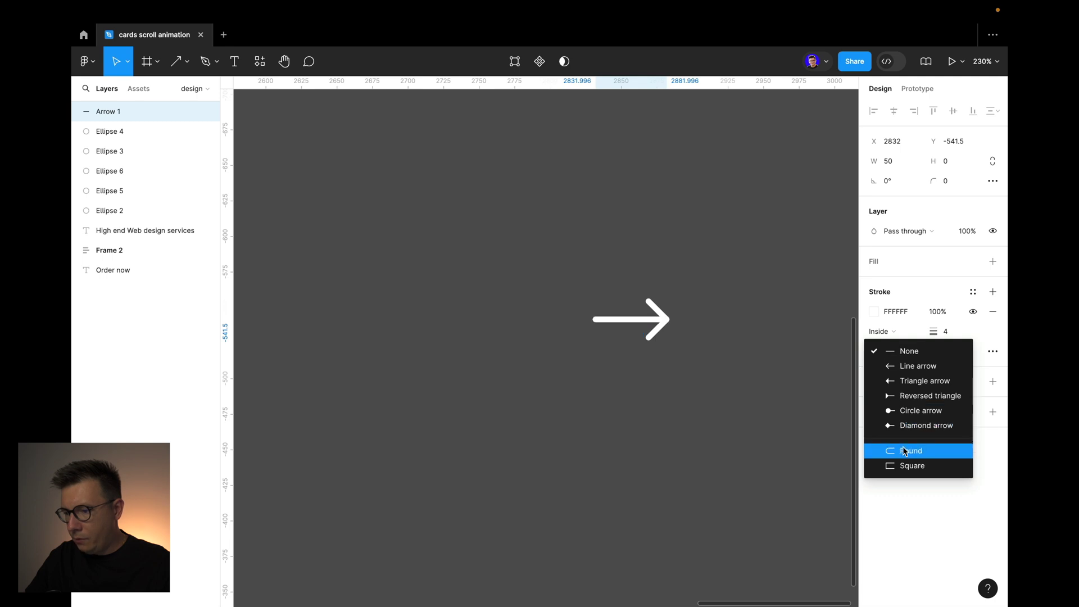
left_click(906, 450)
Make the arrow's stroke colour black
left_click(684, 261)
left_click(638, 319)
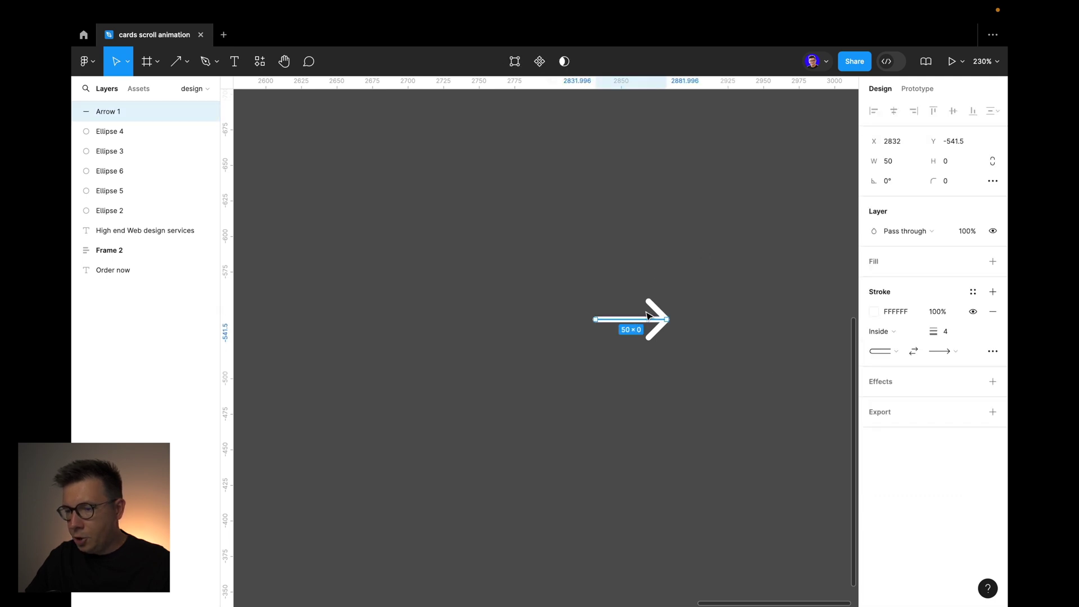
scroll(672, 253, "down", 5)
left_click(875, 312)
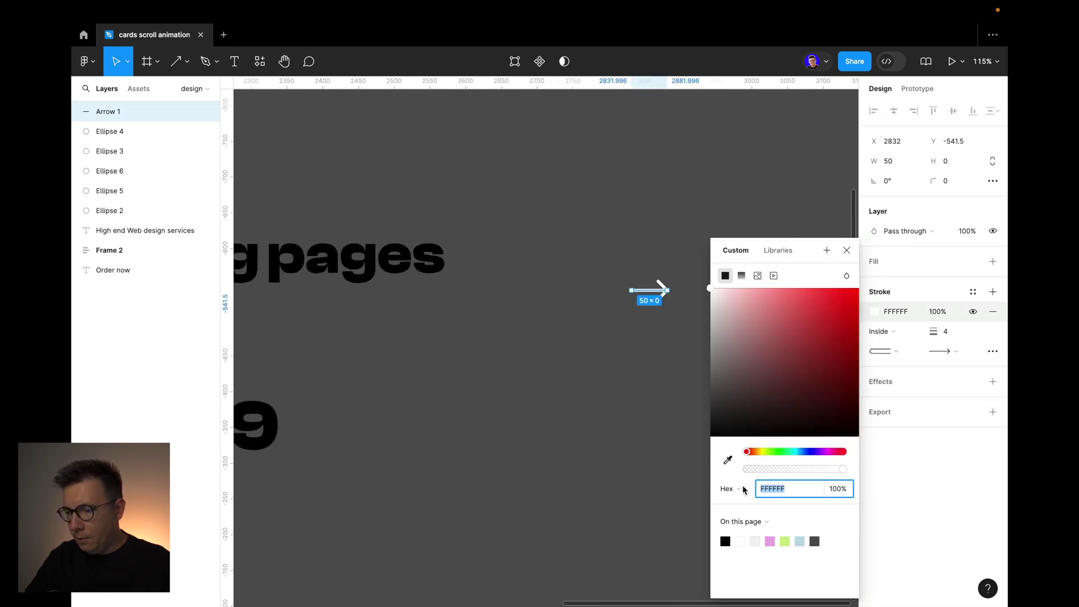
left_click(726, 541)
left_click(657, 254)
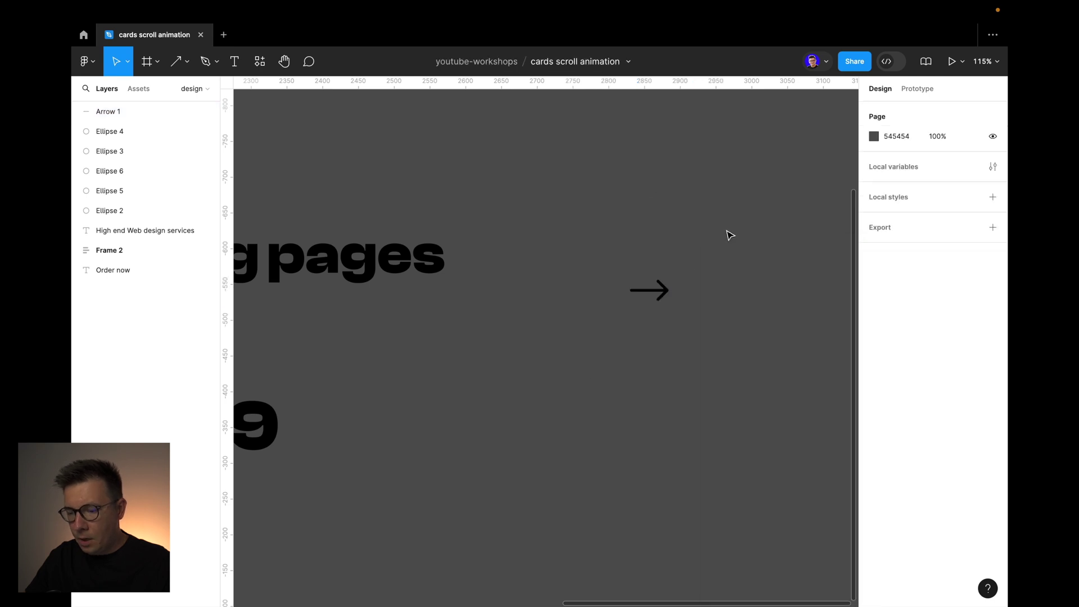
Draw a 160×160 circle and centre the arrow inside it
key("o")
left_click_drag(754, 232, 662, 324)
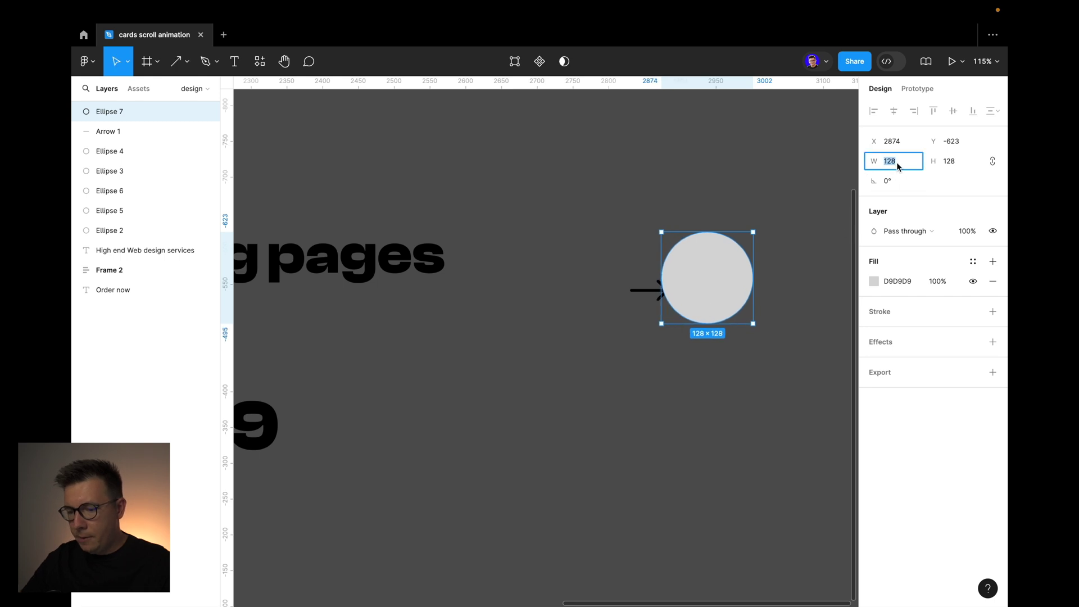
type("160")
key("Return")
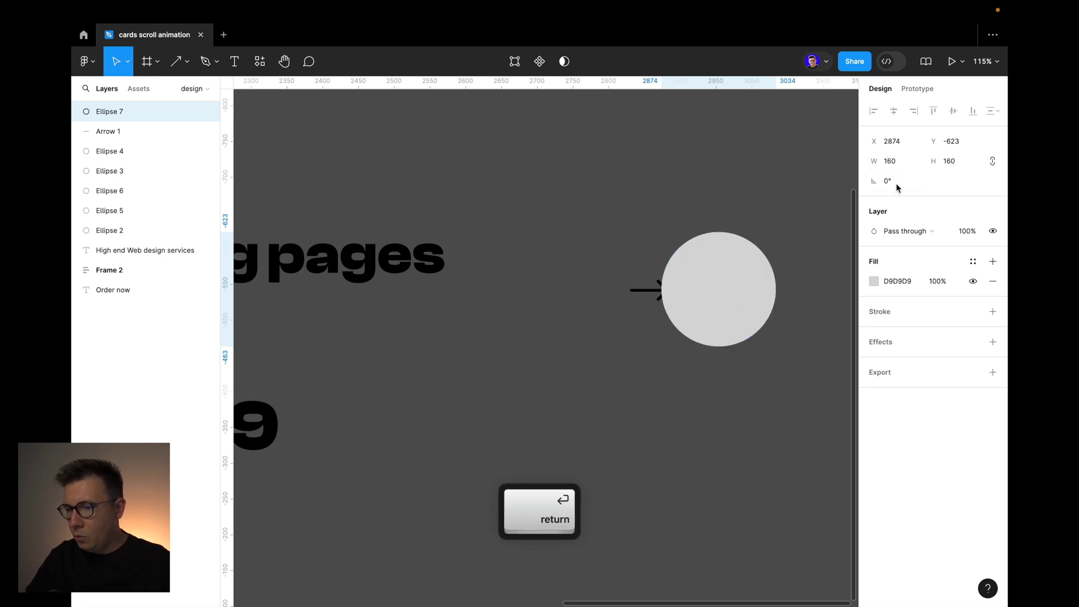
left_click_drag(759, 279, 789, 274)
left_click_drag(667, 292, 766, 285)
Remove the circle's fill and give it a black outline of weight 4
left_click(796, 264)
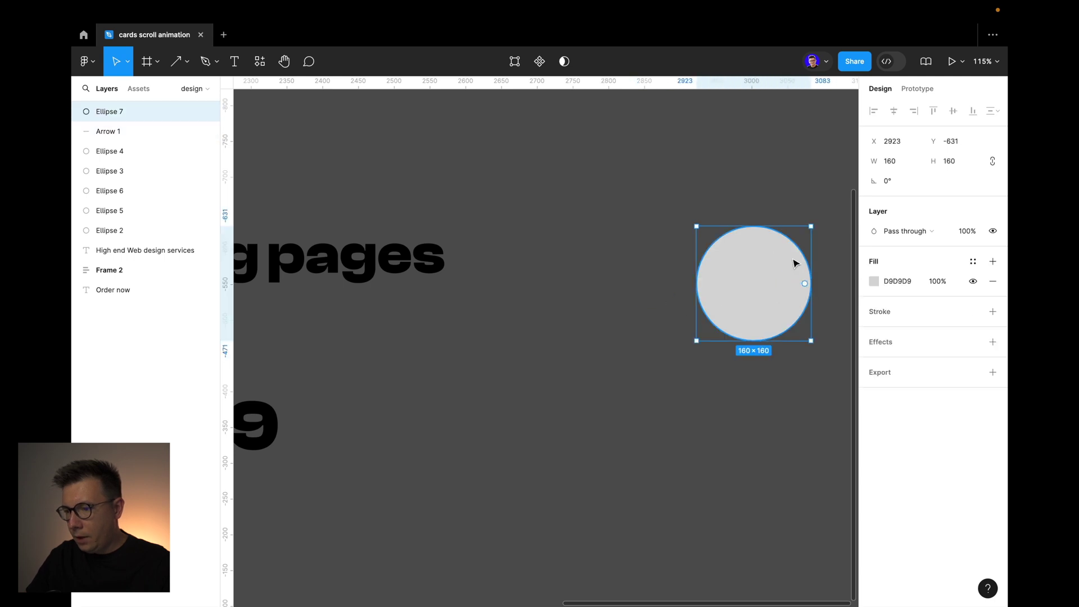
left_click(992, 281)
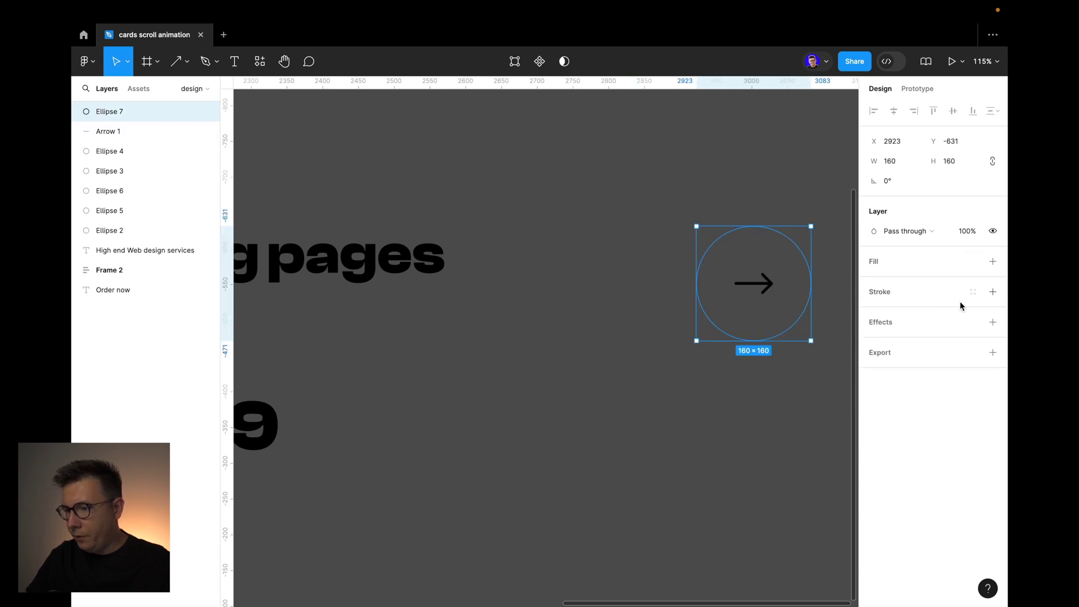
left_click(992, 292)
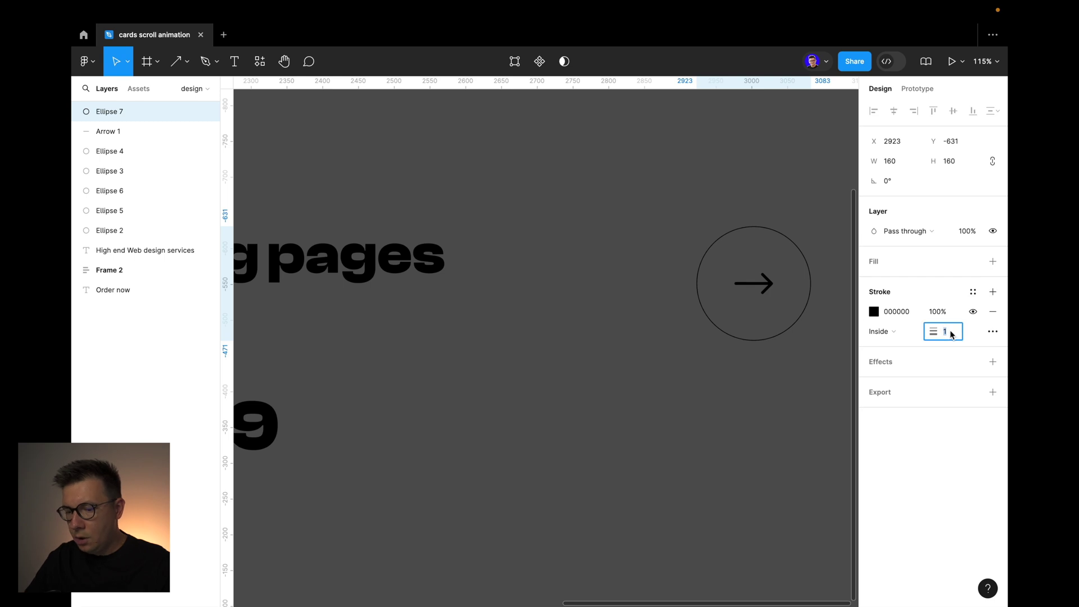
type("4")
key("Return")
Select the circle and arrow together and group them as Group 1
left_click(743, 148)
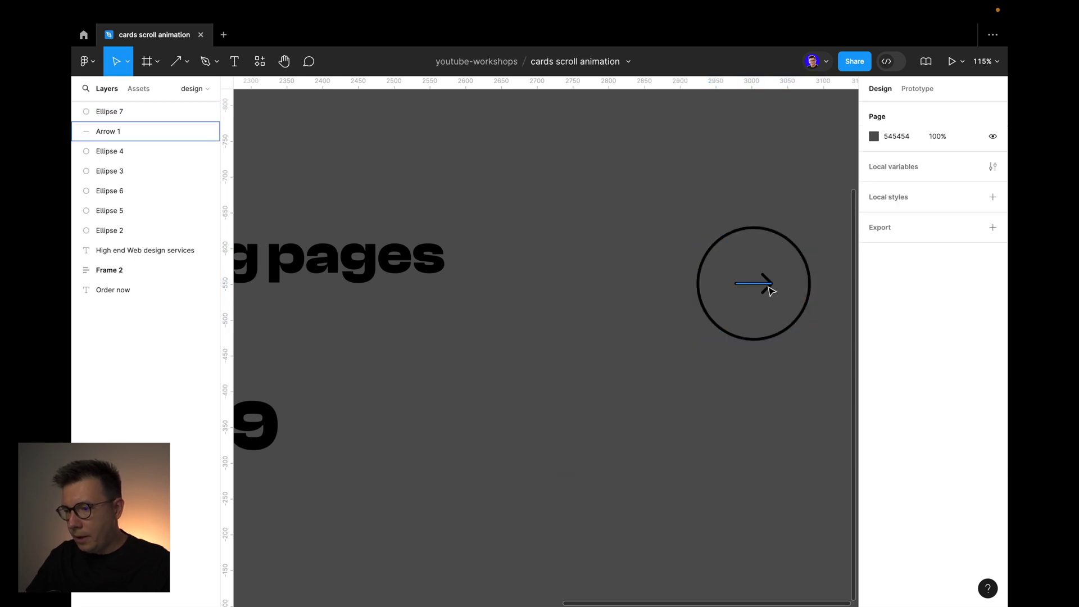
left_click(766, 284)
left_click(788, 161)
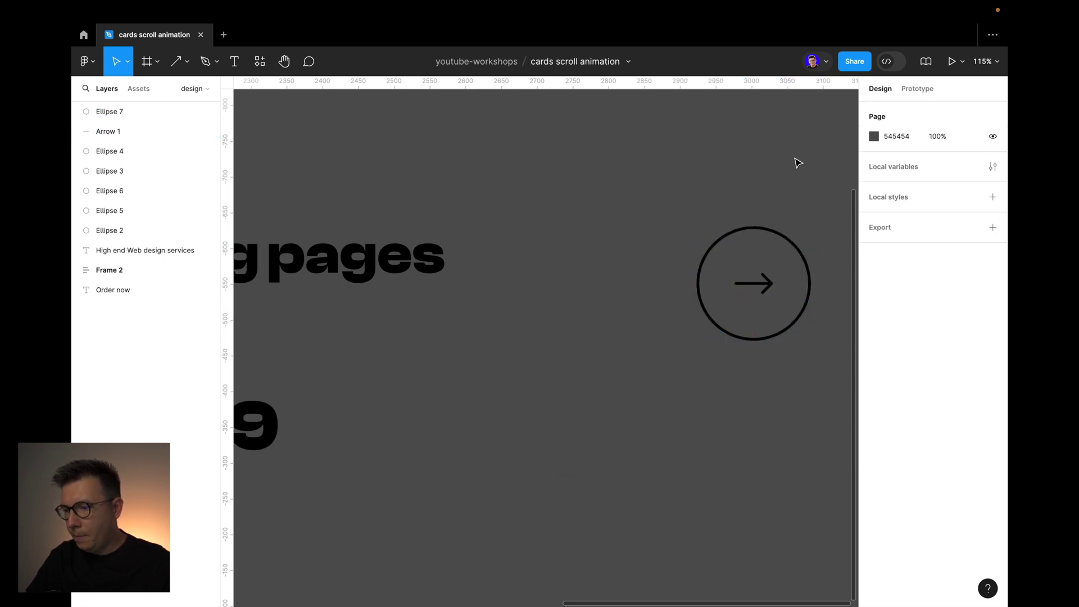
scroll(799, 163, "down", 5)
left_click_drag(810, 163, 731, 306)
scroll(793, 168, "right", 4)
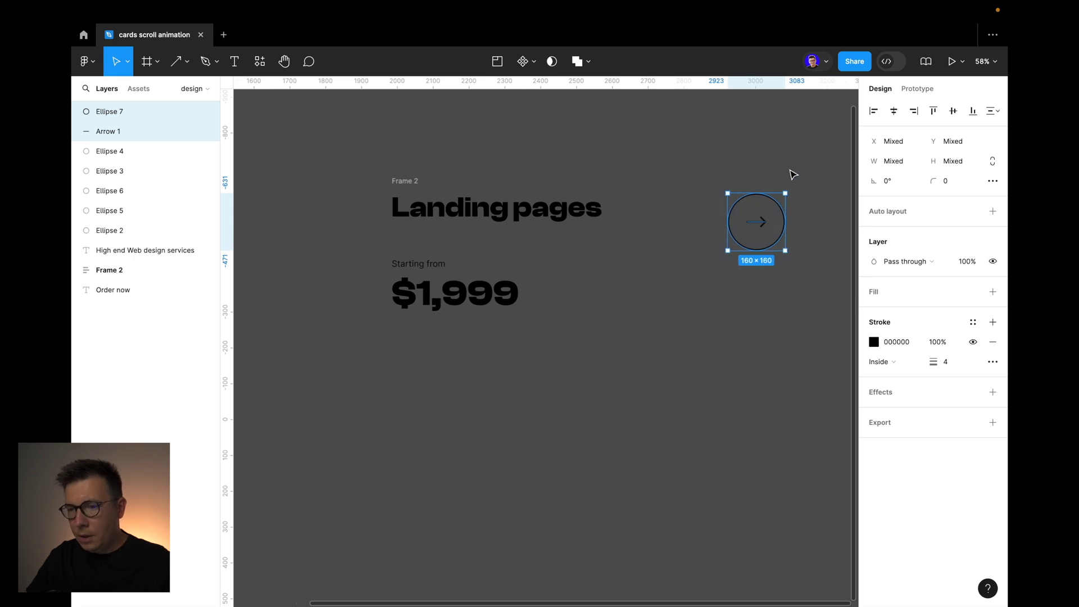
scroll(755, 212, "up", 5)
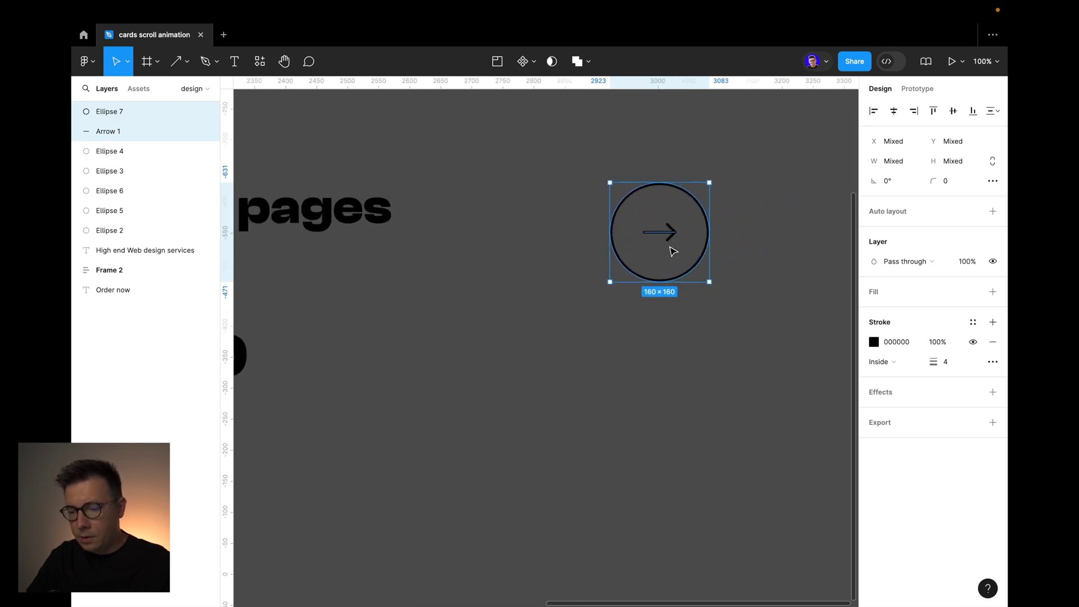
key("ctrl+g")
Move the arrow-circle group up, level with the services text
left_click(679, 206)
left_click(679, 206)
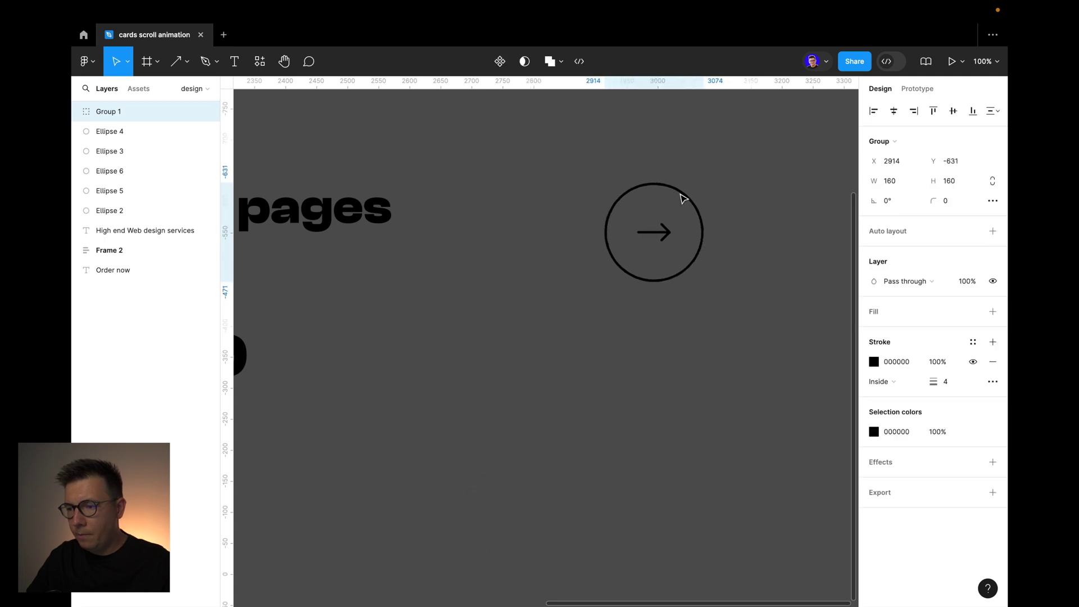
scroll(683, 209, "down", 4)
scroll(697, 270, "up", 3)
scroll(697, 270, "left", 2)
left_click(408, 303)
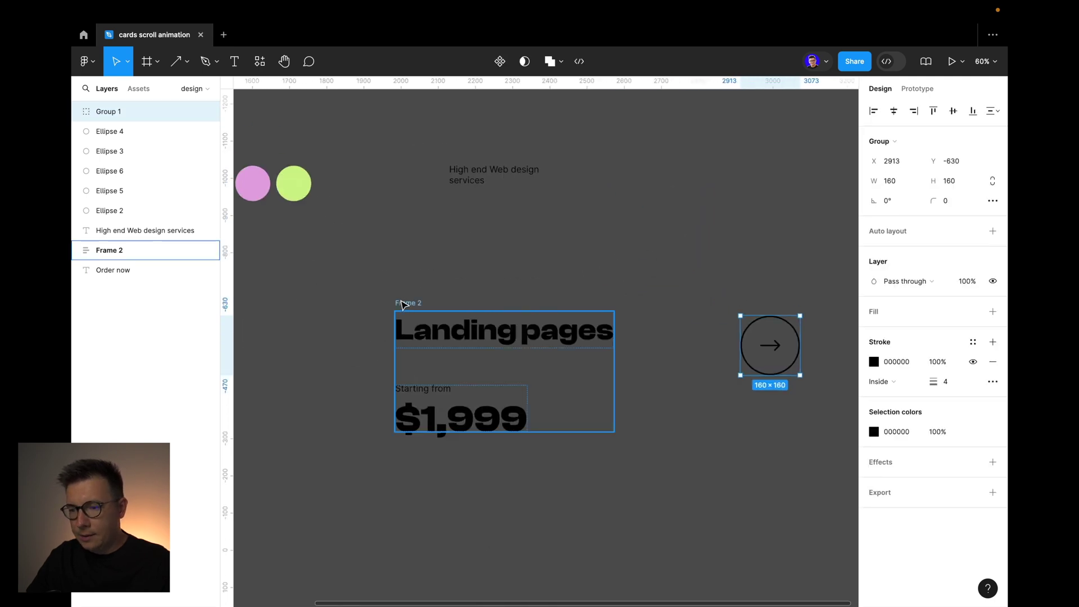
left_click(777, 336)
scroll(731, 314, "right", 4)
left_click_drag(667, 328, 667, 200)
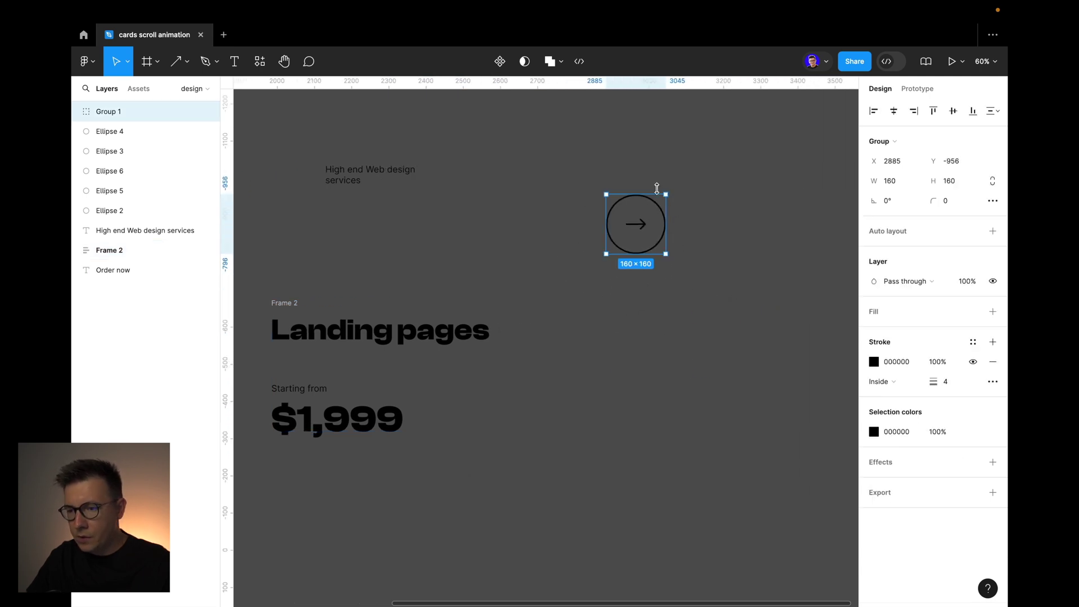
Duplicate the arrow circle to its right as Group 2
scroll(656, 207, "up", 3)
left_click_drag(657, 207, 817, 205)
left_click(723, 161)
scroll(658, 170, "right", 3)
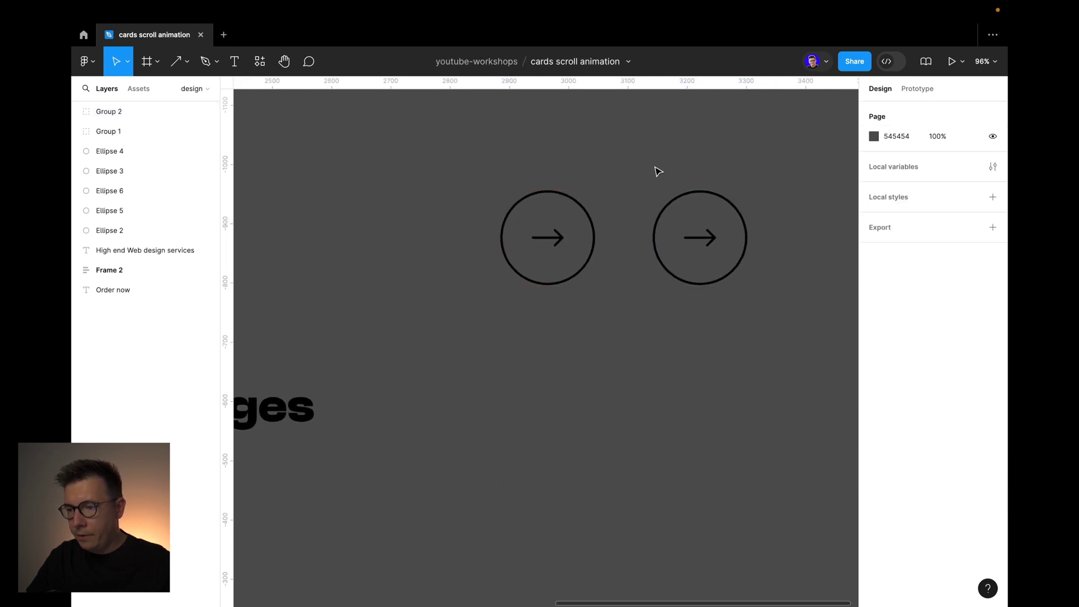
Rotate the copy's arrow -45° so it points down-right
left_click(671, 203)
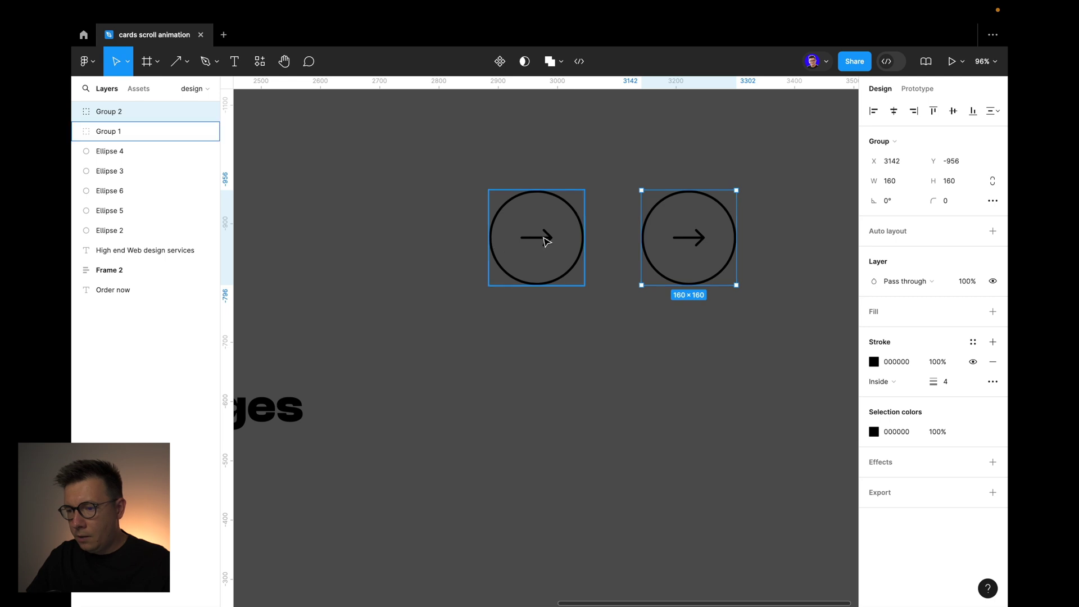
left_click(544, 240)
left_click(544, 239, "super")
left_click_drag(559, 233, 553, 231)
key("super+z")
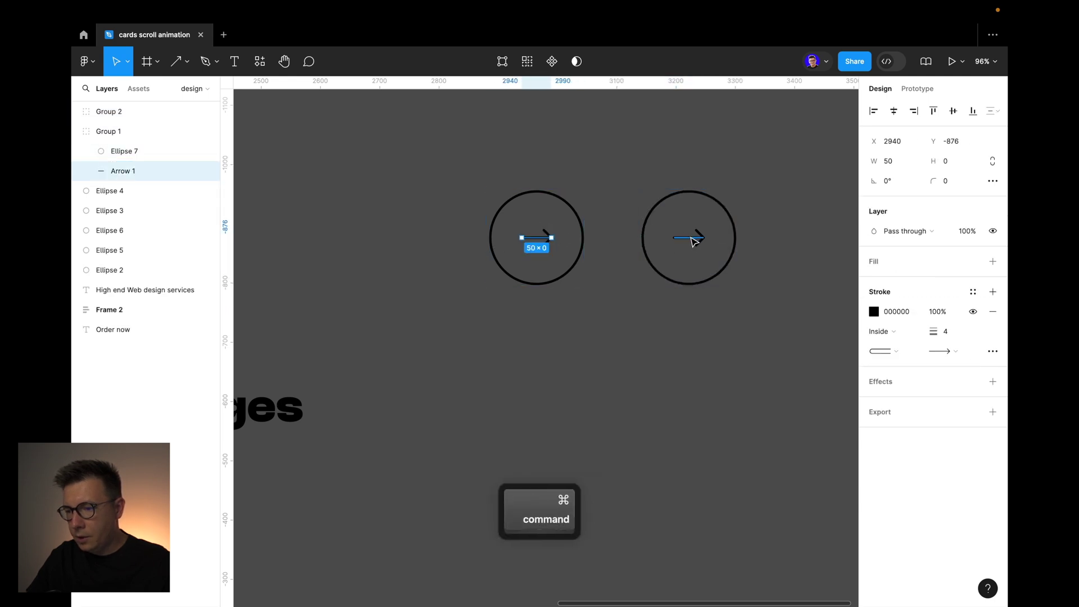
left_click(694, 239, "super")
left_click_drag(711, 242, 705, 254)
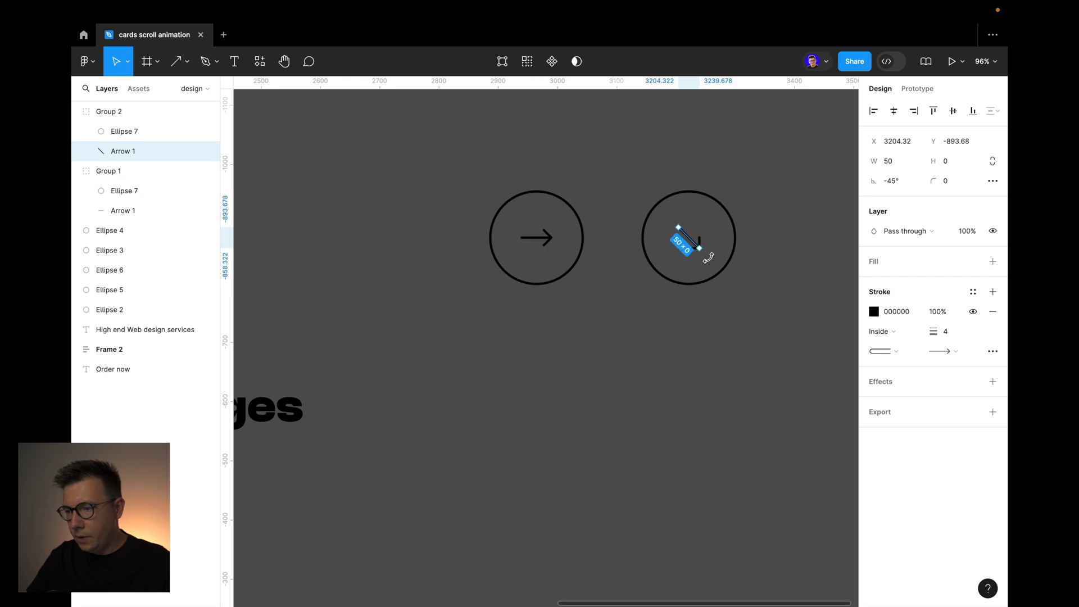
Marquee-select both arrow-circle groups together
left_click(771, 176)
scroll(771, 176, "down", 4)
scroll(724, 180, "down", 1)
left_click_drag(574, 165, 766, 269)
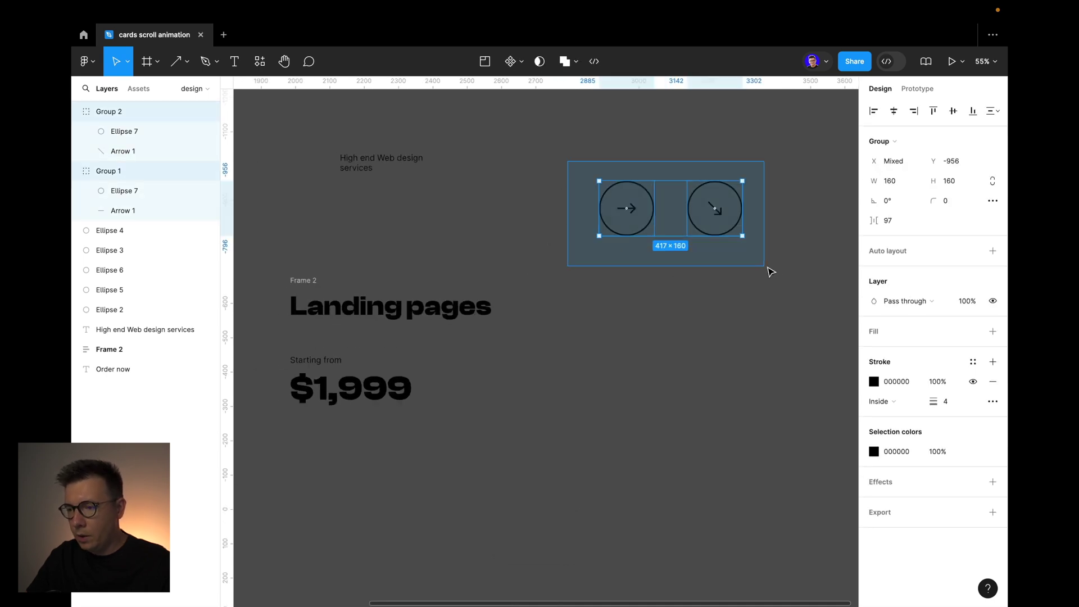
Combine the two arrow circles into one component set with two variants
left_click(521, 61)
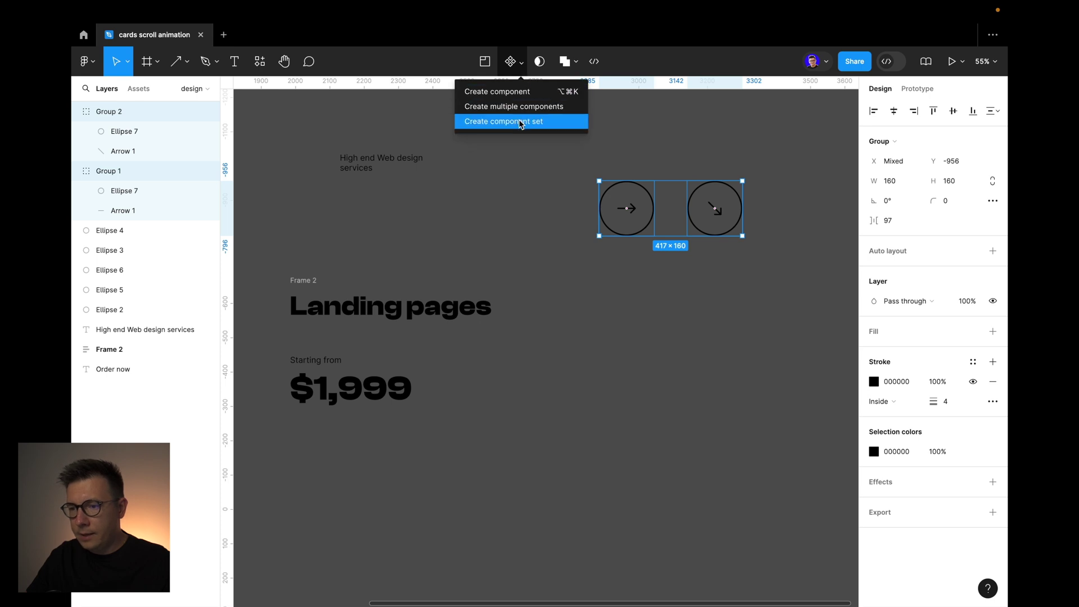
left_click(502, 124)
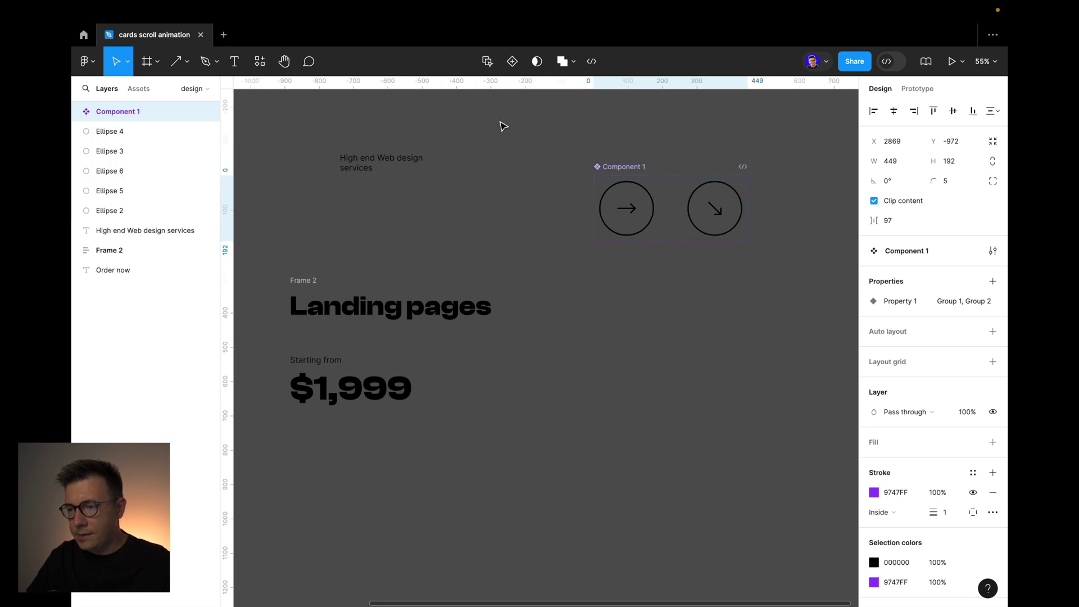
left_click(676, 123)
left_click(649, 194)
left_click(742, 197)
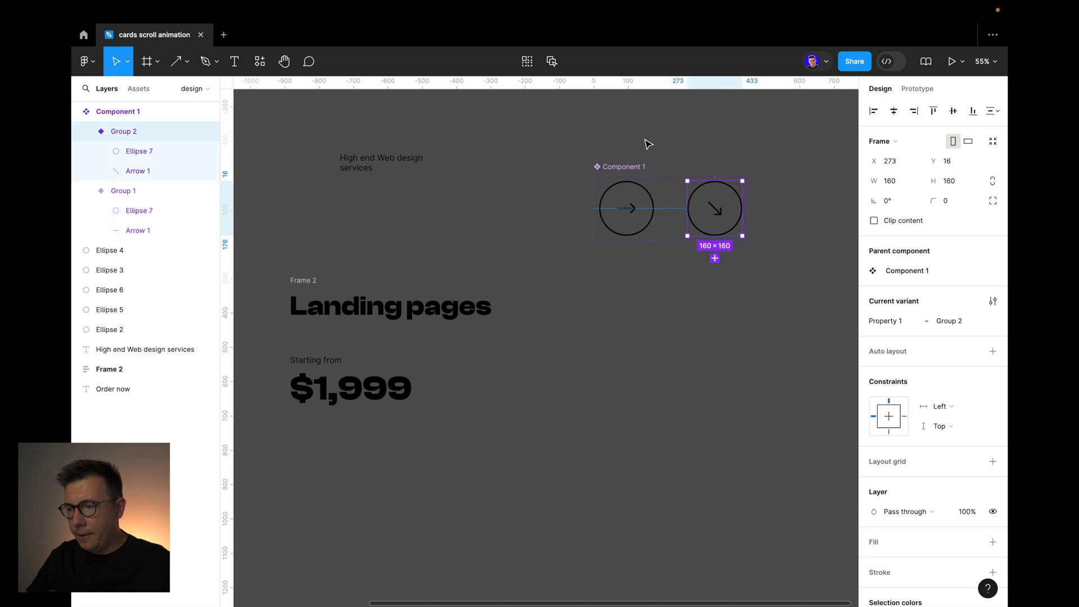
left_click(645, 145)
scroll(650, 197, "up", 5)
left_click(652, 195)
scroll(687, 194, "right", 2)
left_click(729, 187)
left_click(602, 197)
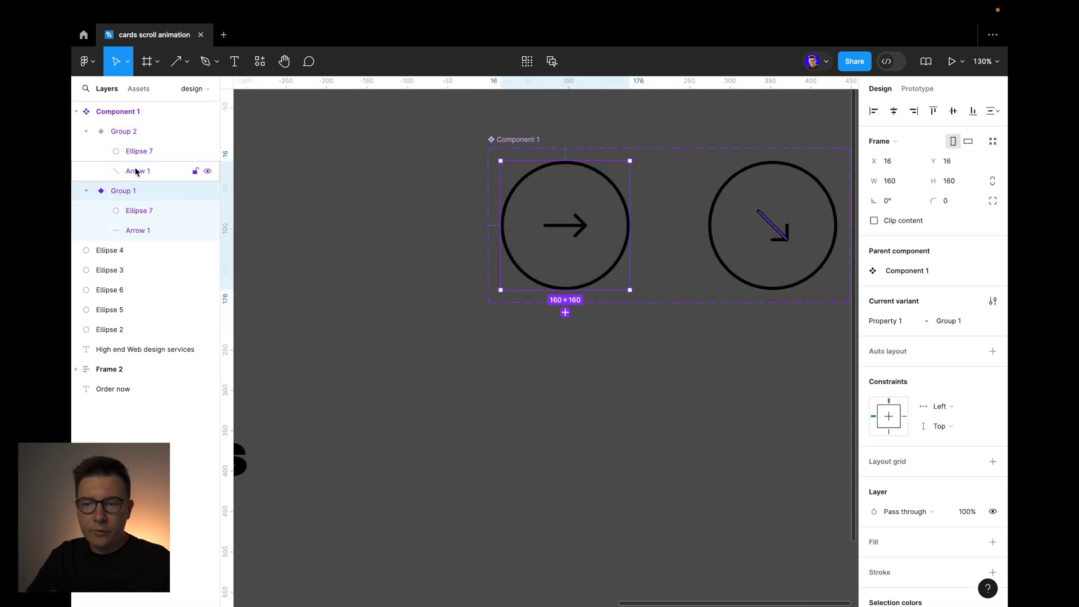
left_click(506, 105)
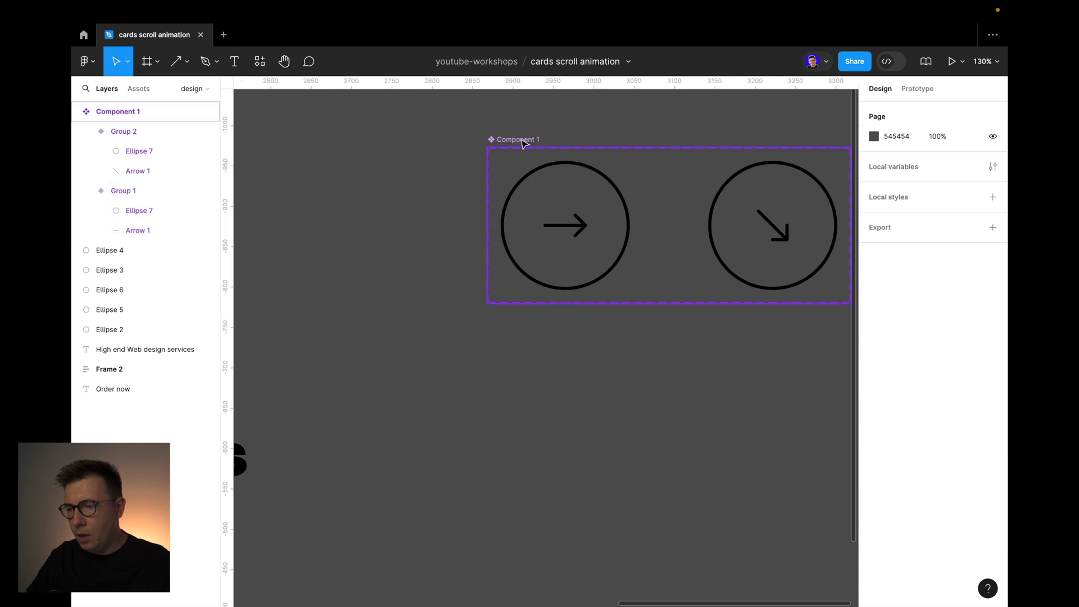
scroll(652, 106, "right", 2)
Rename the component set to 'arrow-button'
double_click(497, 140)
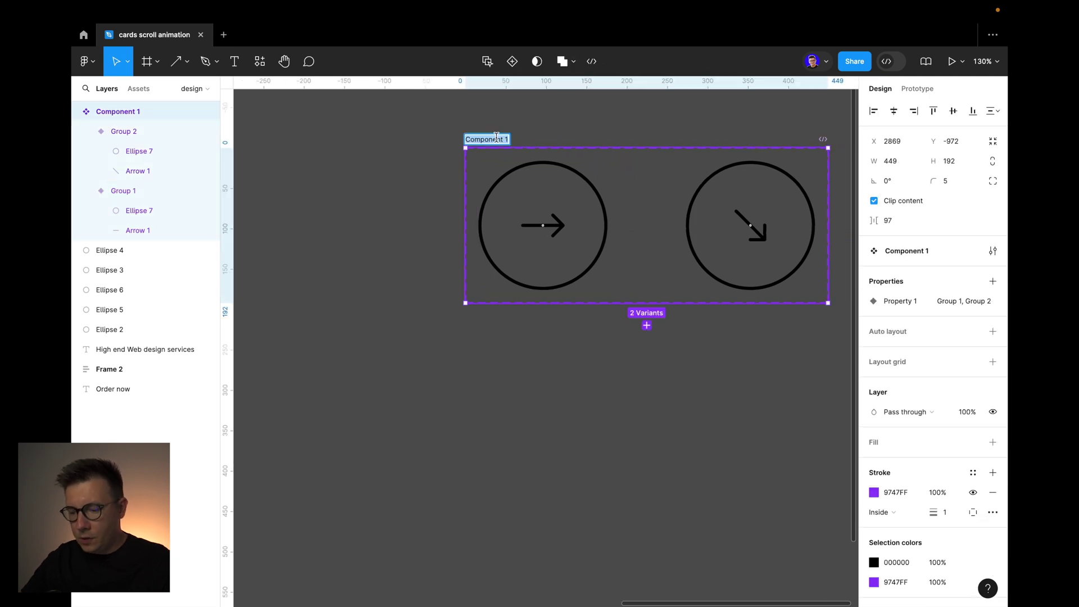
type("b")
key("BackSpace")
type("arroww")
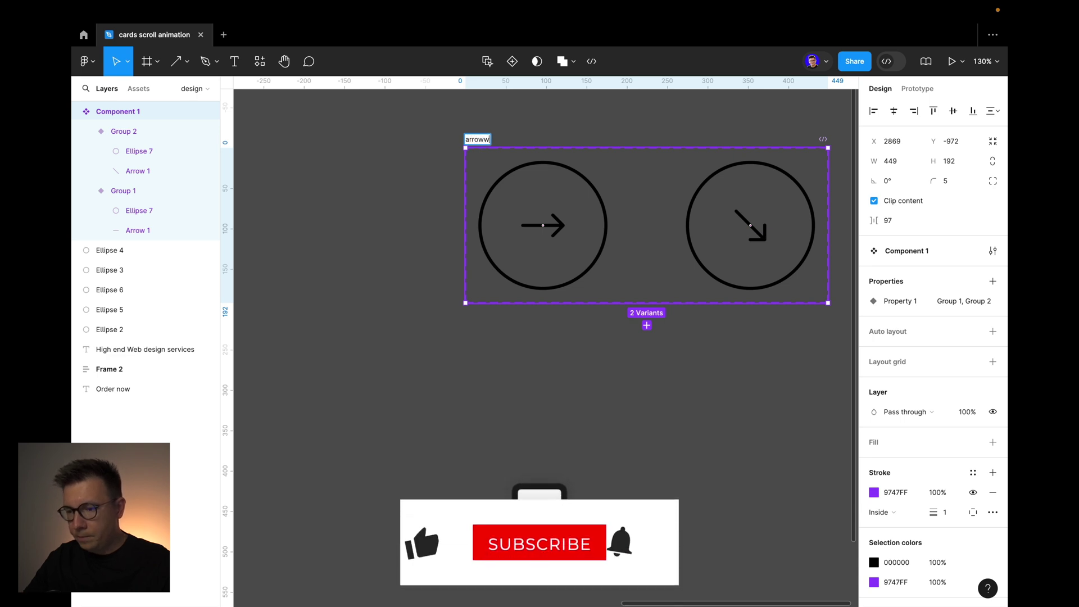
key("BackSpace")
type("-")
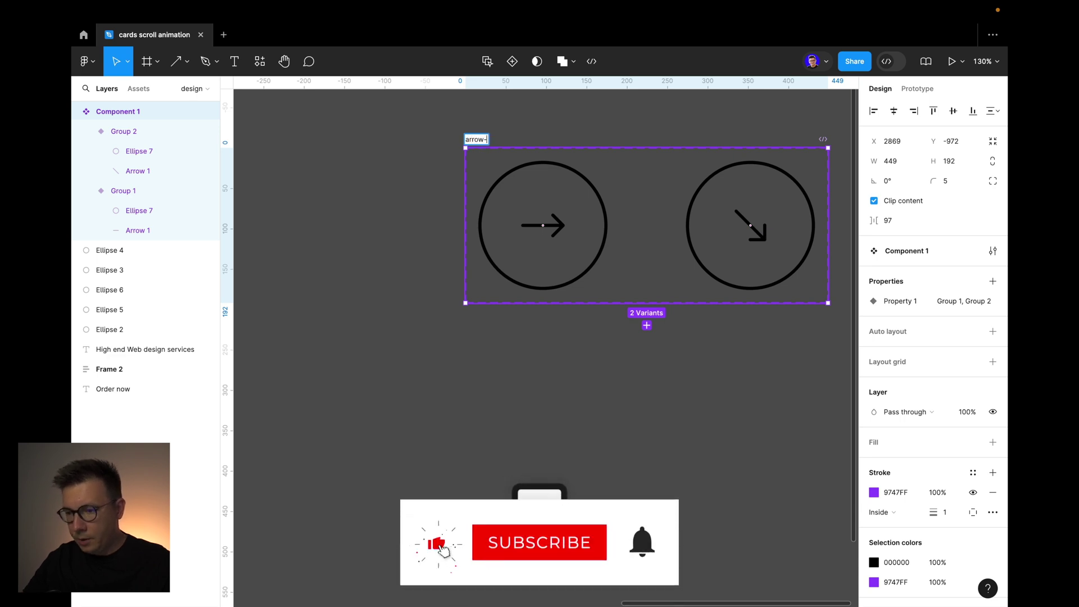
type("button")
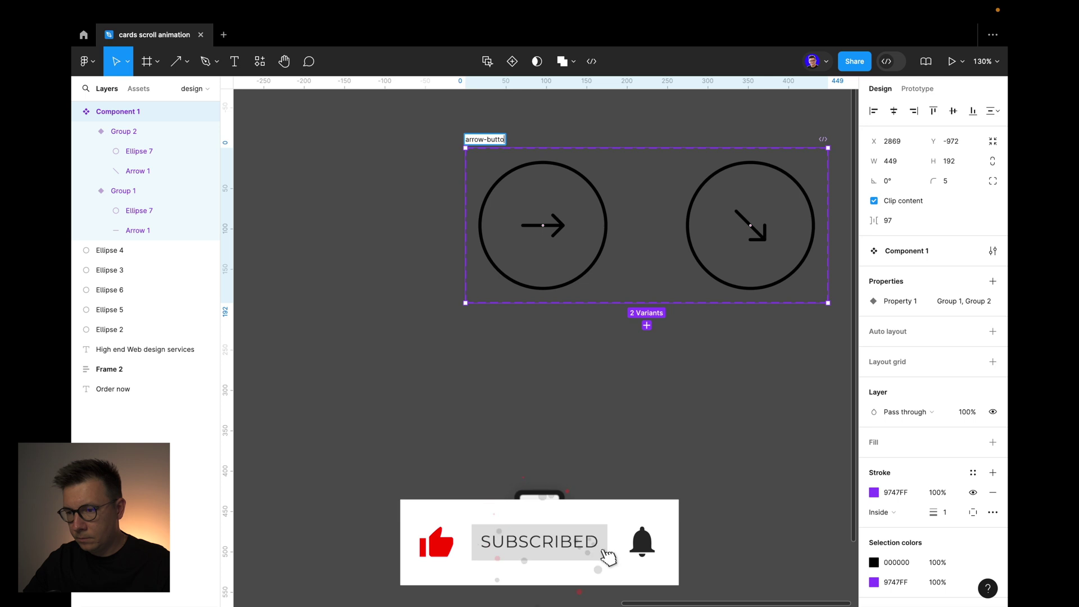
key("Return")
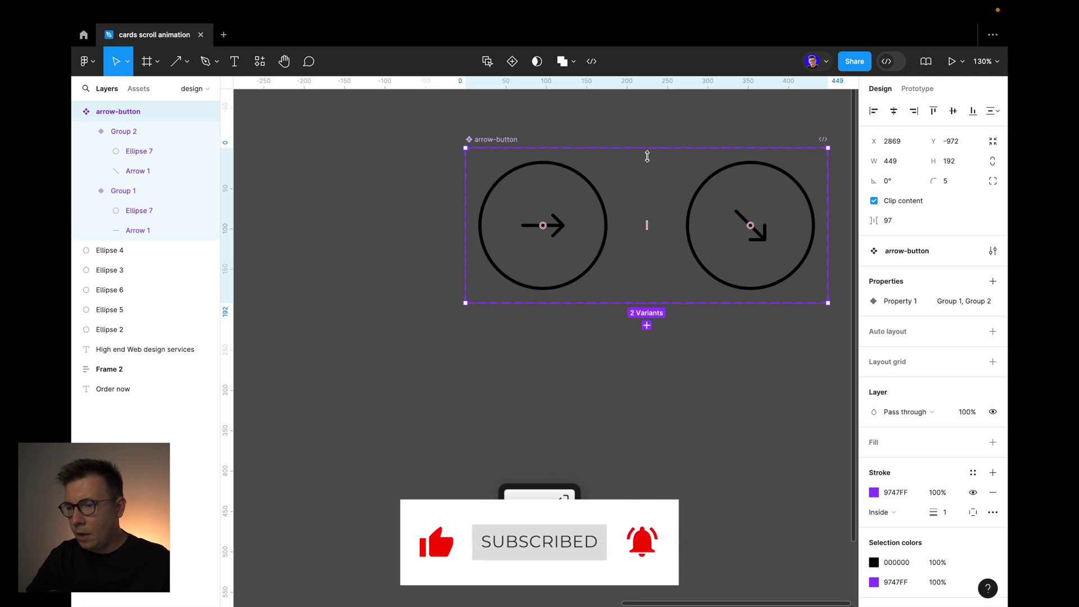
Link the right-arrow variant to the diagonal-arrow variant, triggered While hovering with Smart animate
left_click(597, 197)
left_click(927, 91)
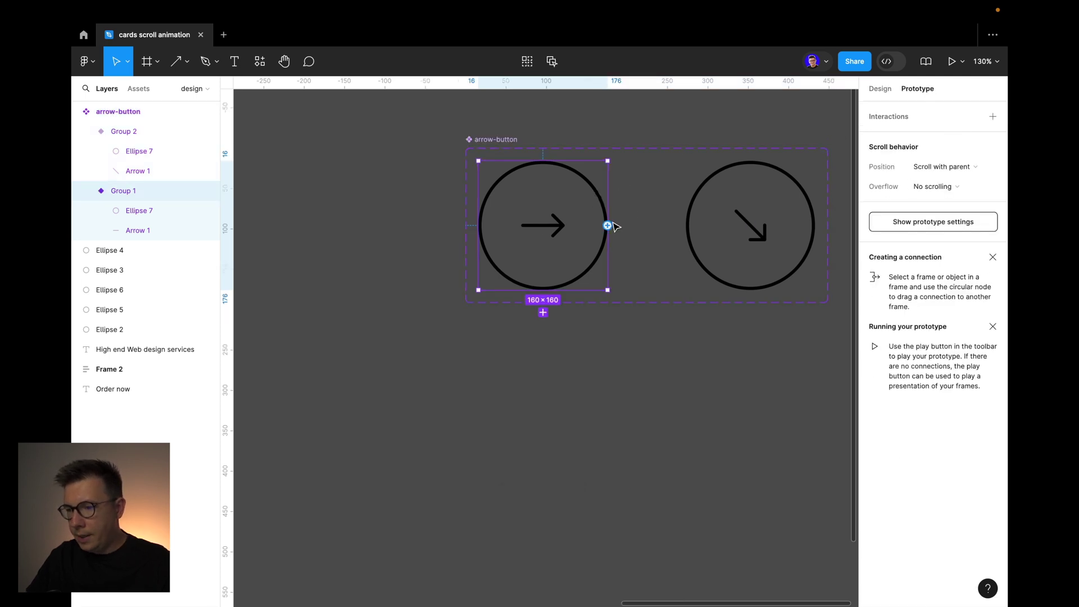
left_click_drag(608, 226, 721, 230)
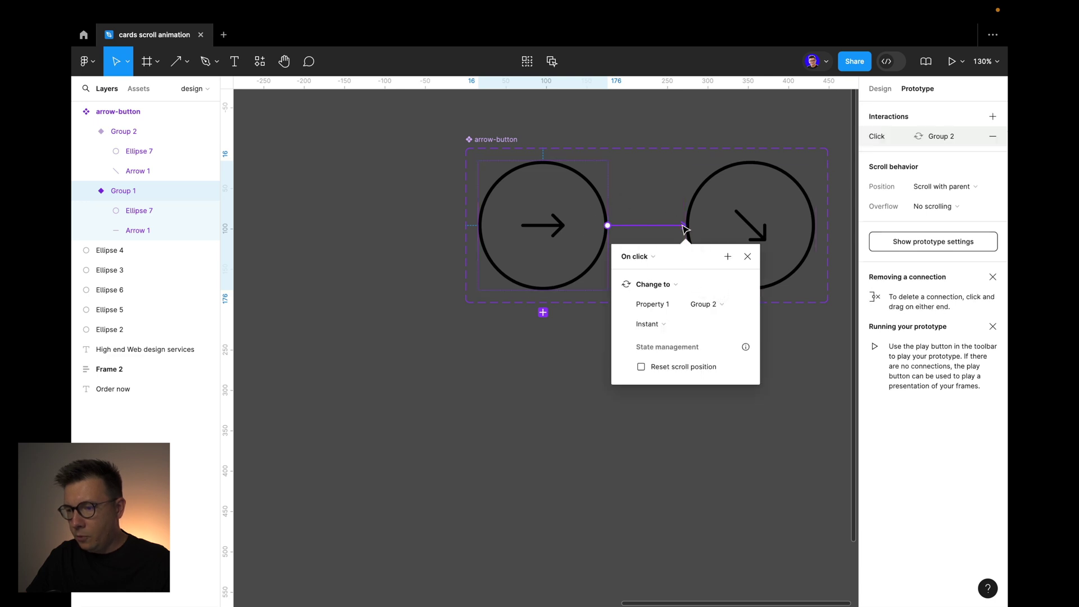
left_click(652, 258)
left_click(643, 287)
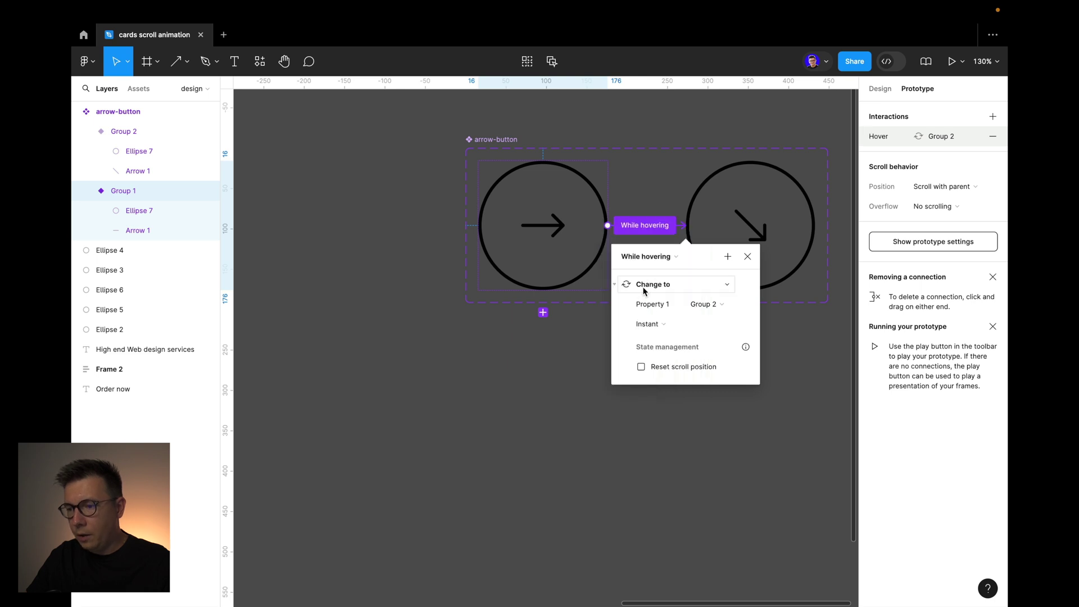
left_click(659, 325)
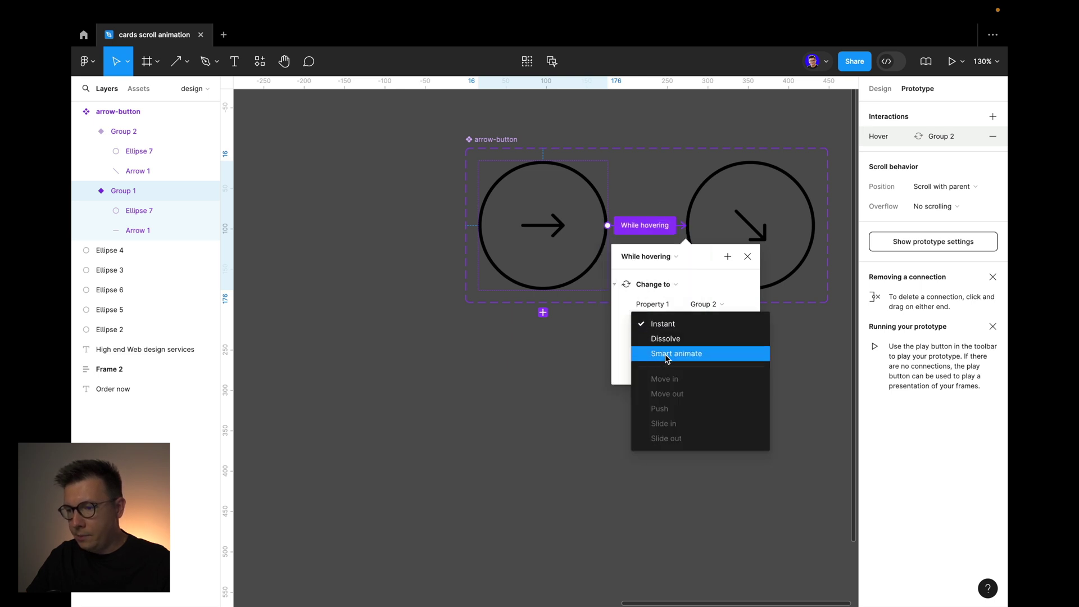
left_click(667, 355)
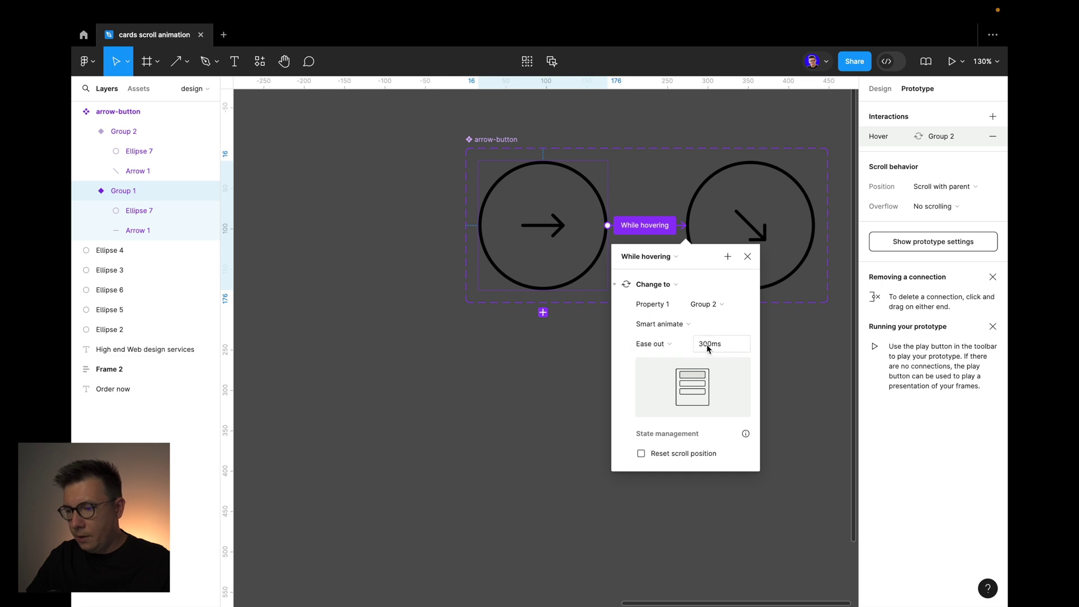
left_click(527, 382)
Pull an instance of the right-arrow button out of the component set
scroll(622, 190, "down", 10)
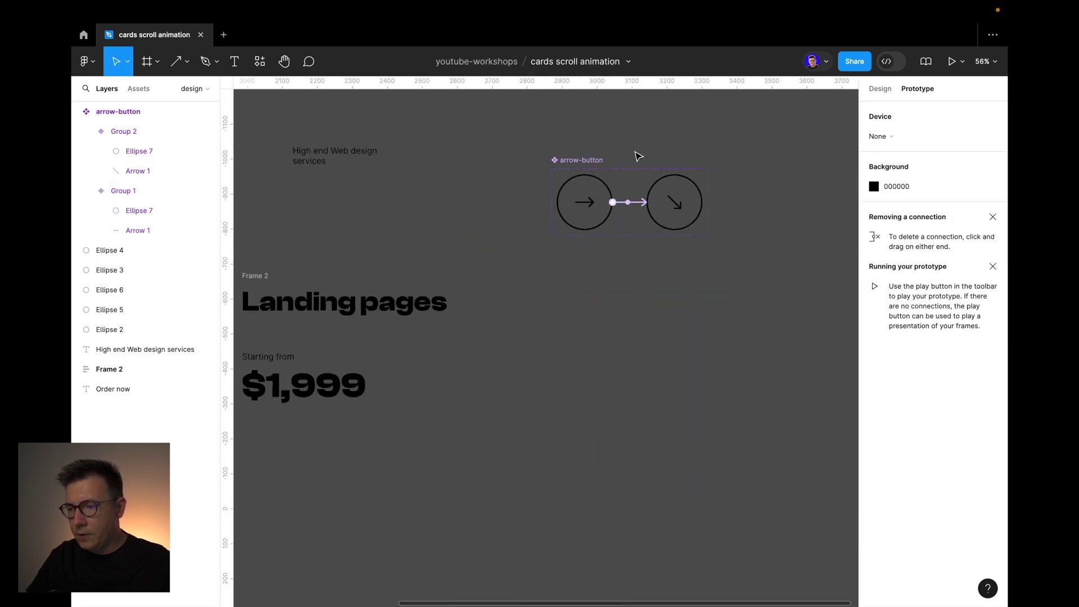
scroll(618, 157, "left", 4)
left_click(710, 179)
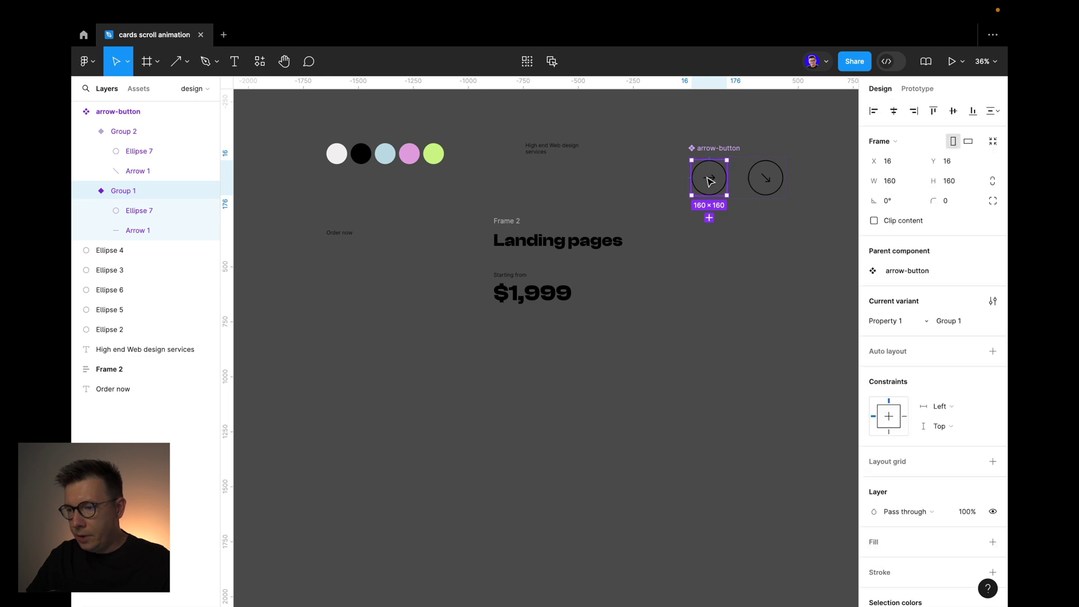
left_click_drag(710, 180, 680, 253)
scroll(765, 248, "up", 5)
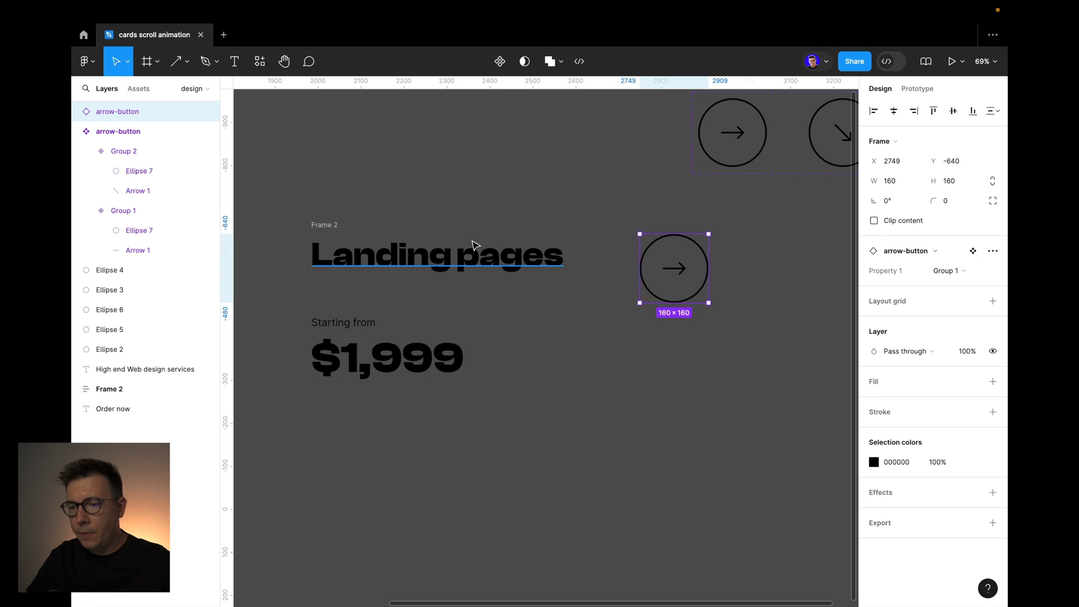
Select Frame 2 with the Landing pages text together with the arrow instance
left_click(330, 226)
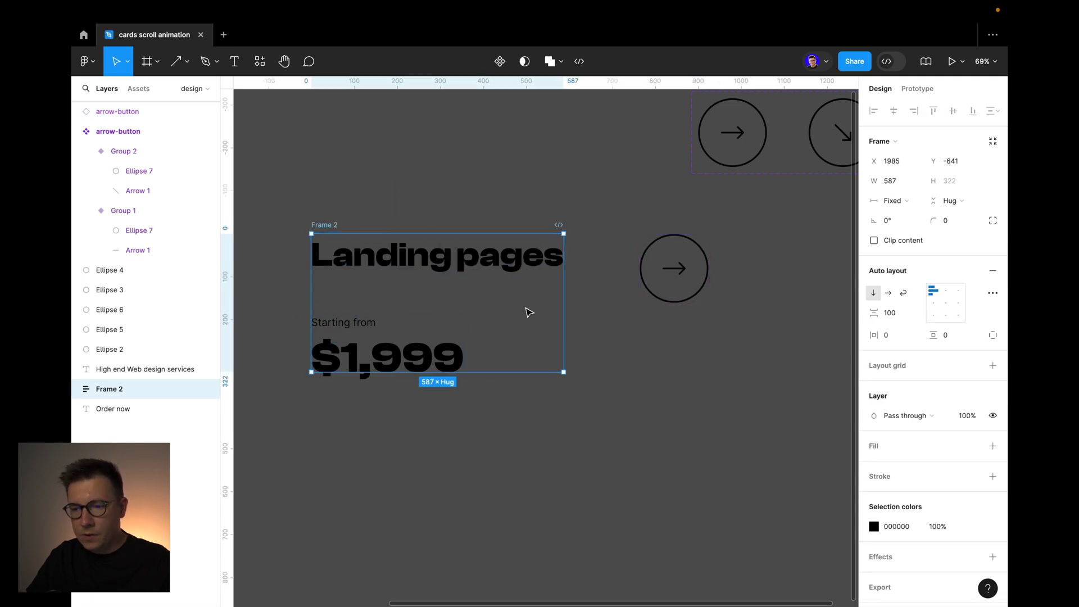
key("shift")
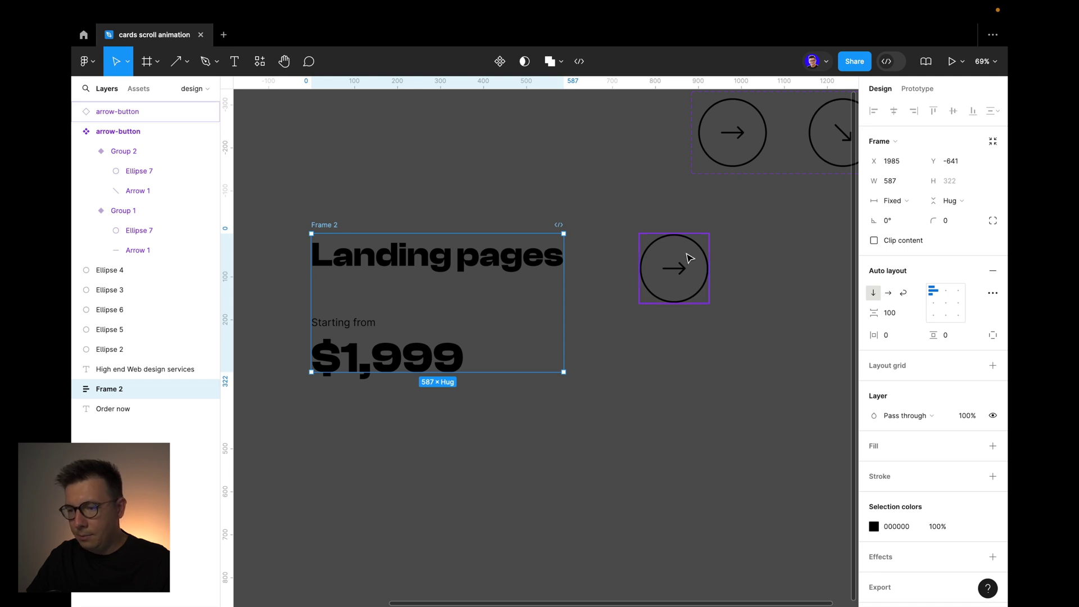
left_click(691, 258, "shift")
Wrap the text block and arrow in auto layout (Shift+A) and move Frame 3 down-right
key("shift")
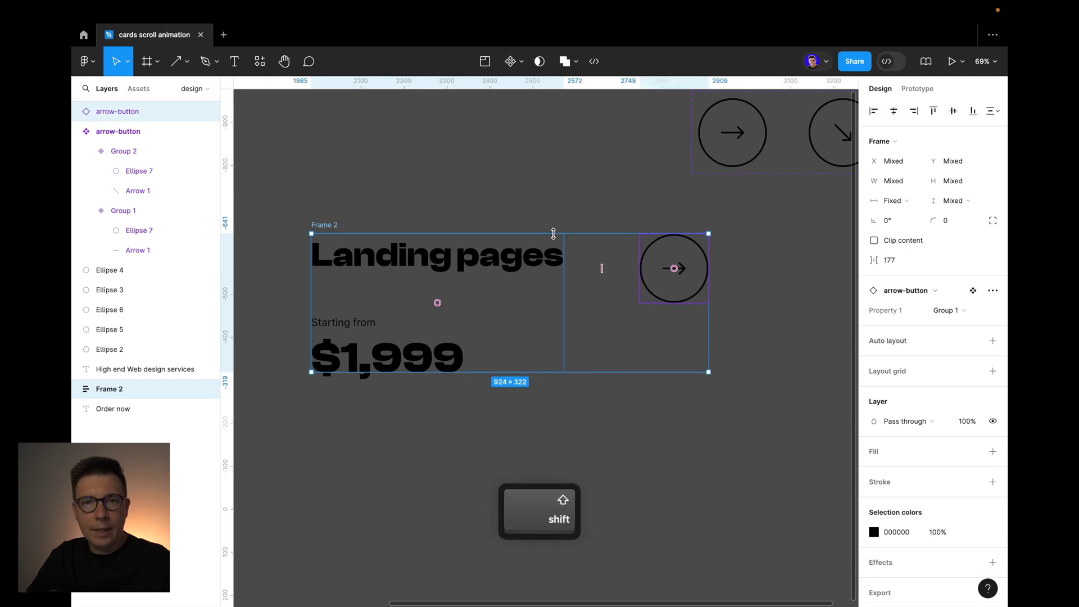
key("shift+a")
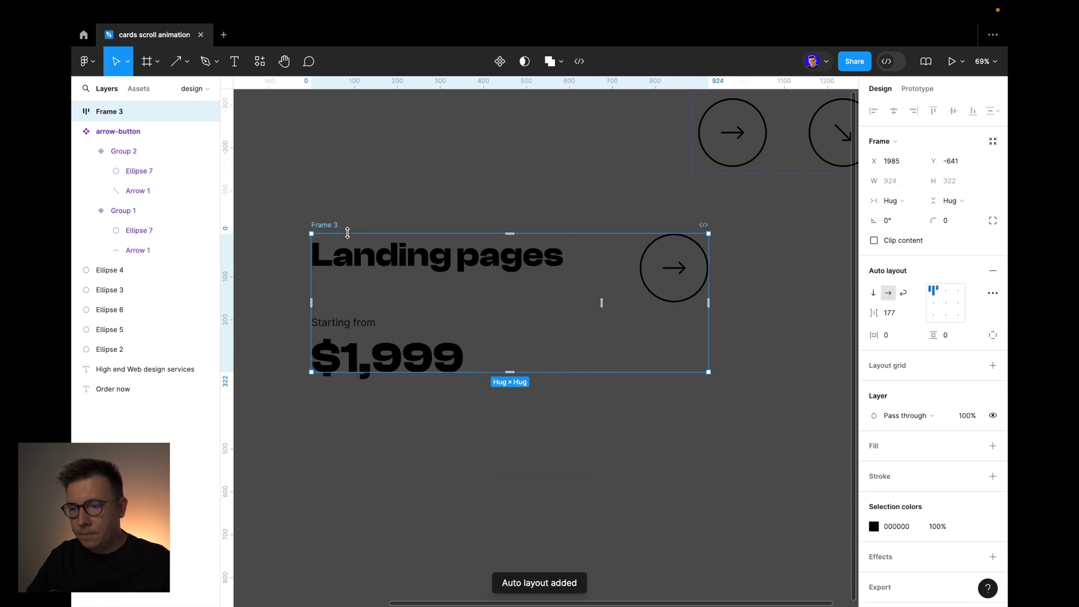
left_click_drag(332, 229, 383, 279)
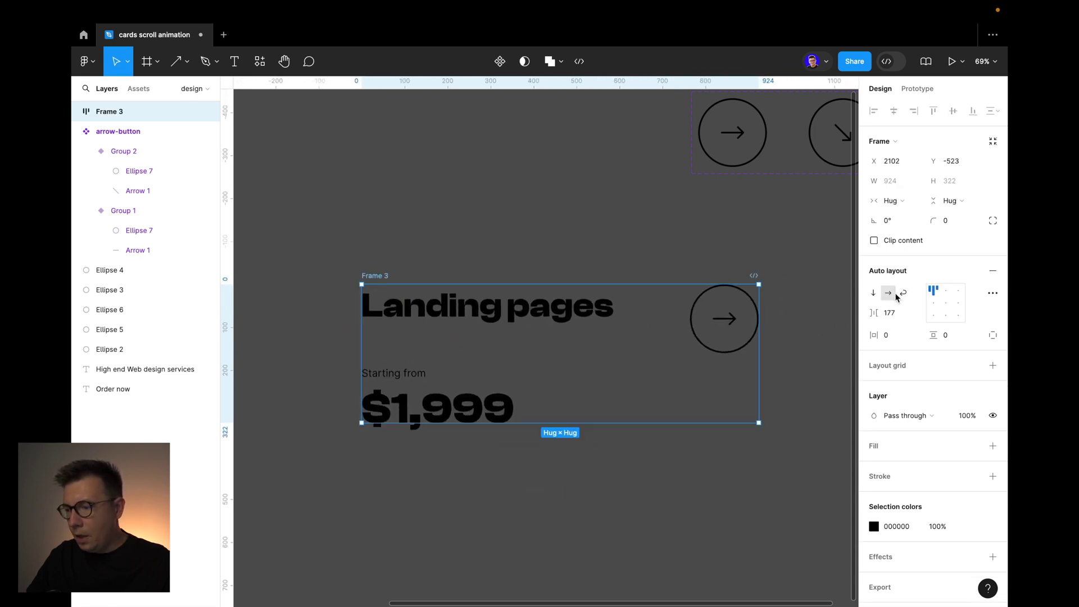
Set Frame 3's horizontal and vertical padding to 100
left_click(895, 334)
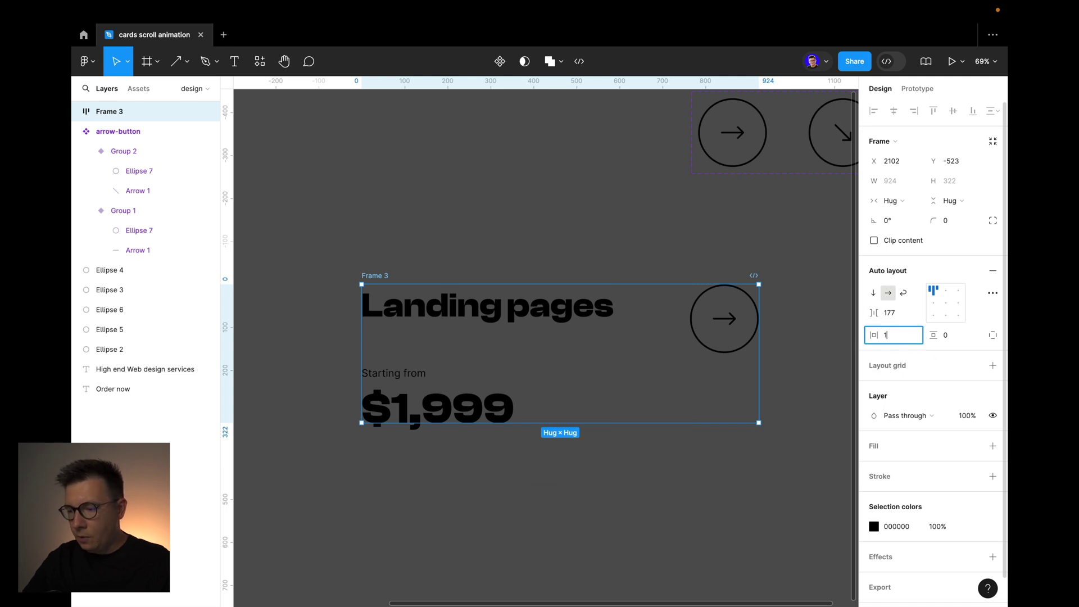
type("100")
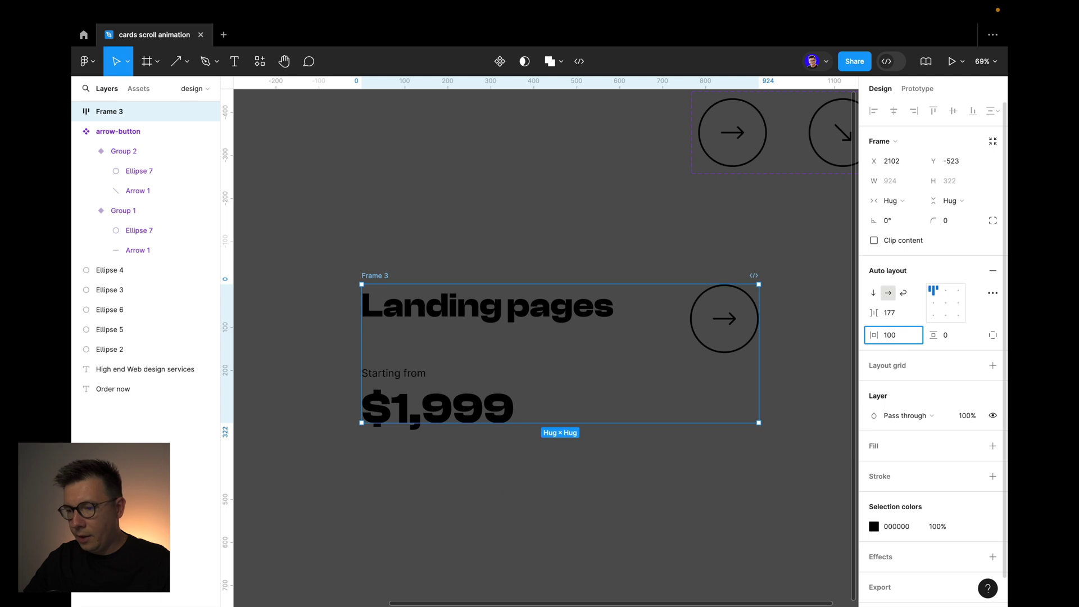
key("Return")
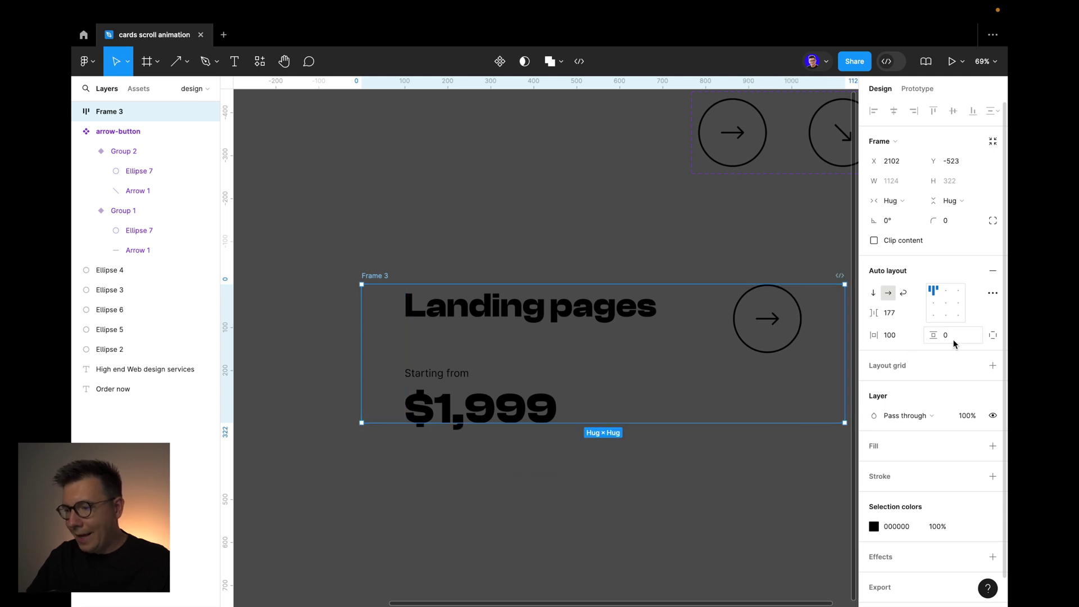
type("100")
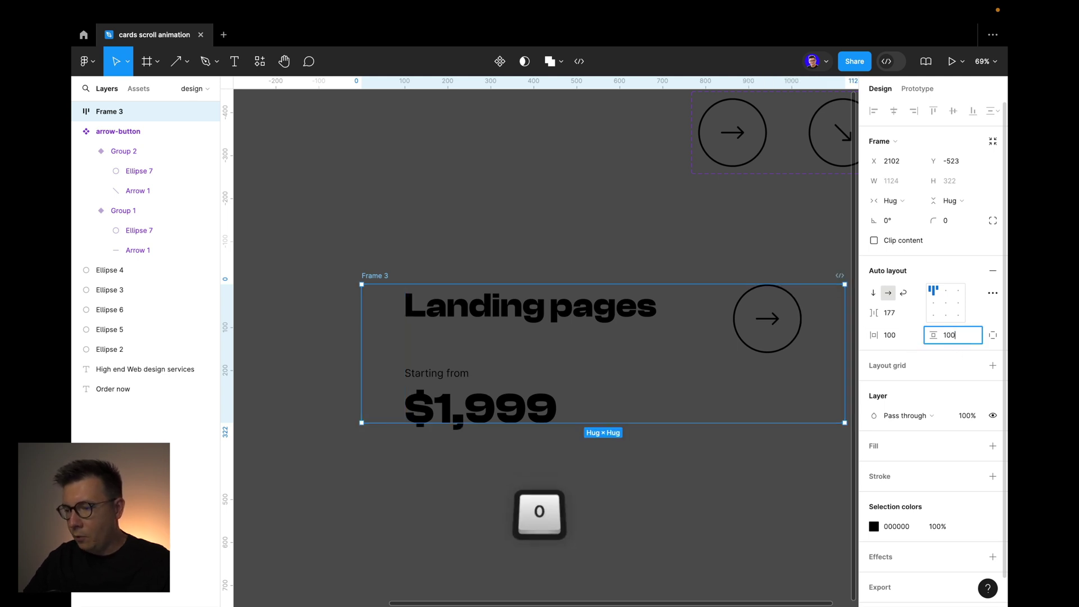
key("Return")
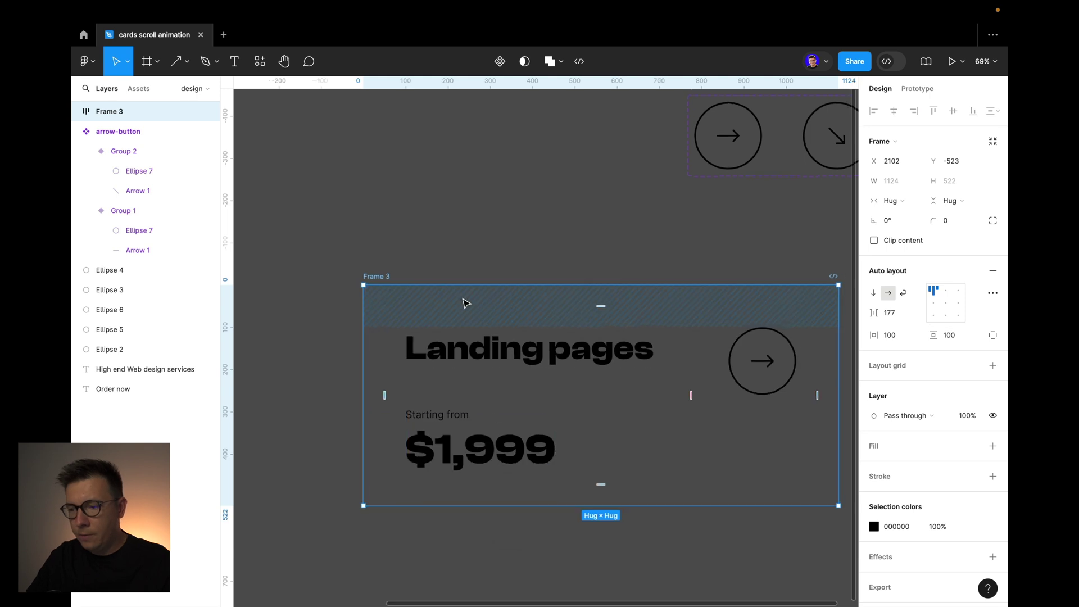
scroll(461, 287, "down", 2)
left_click(453, 273)
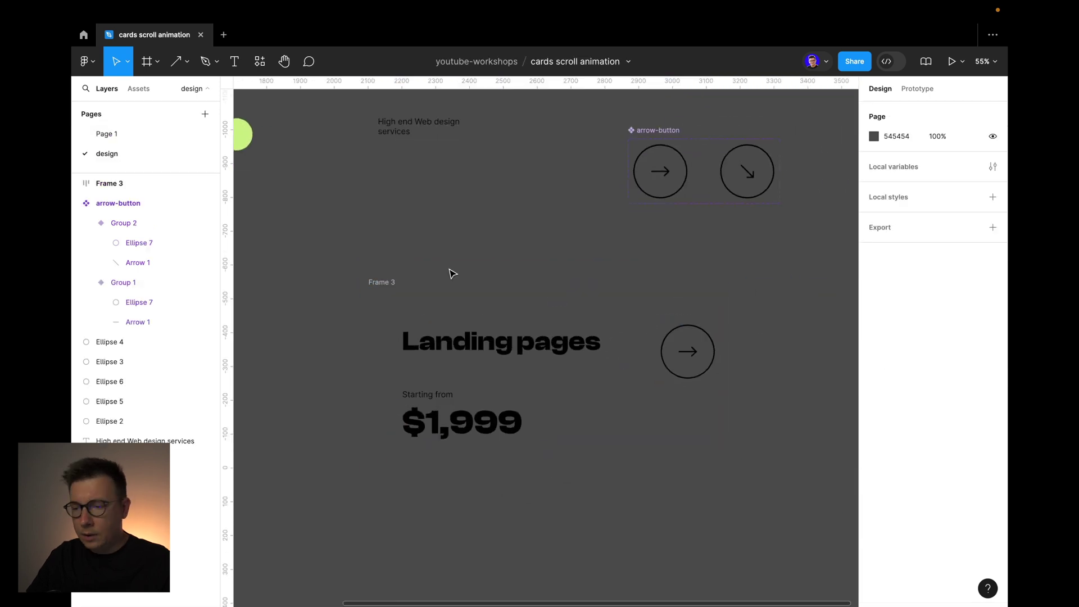
left_click(376, 283)
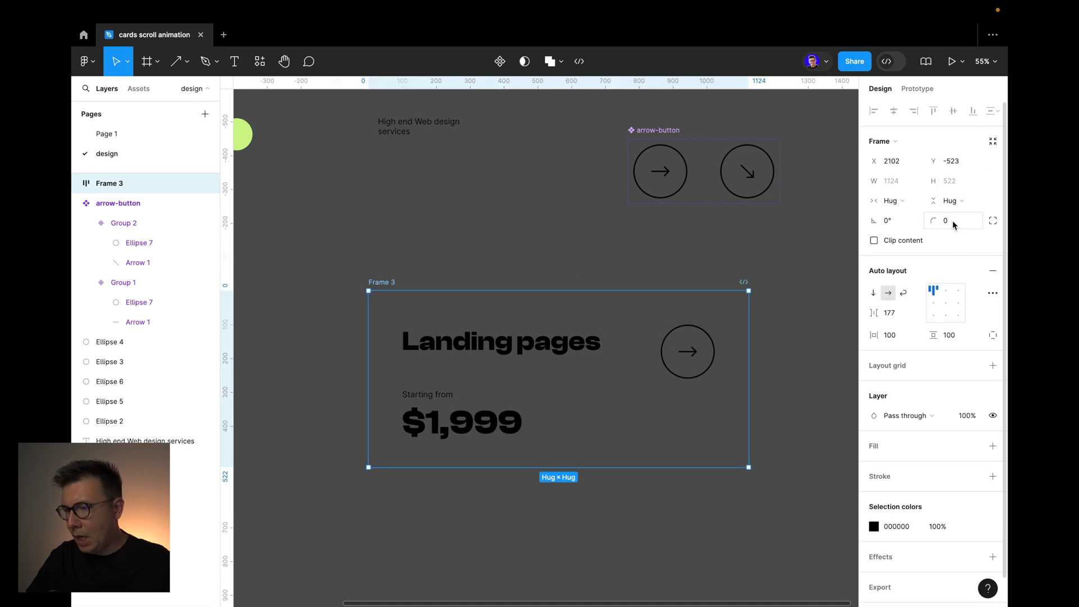
Give Frame 3 a corner radius of 120
type("120")
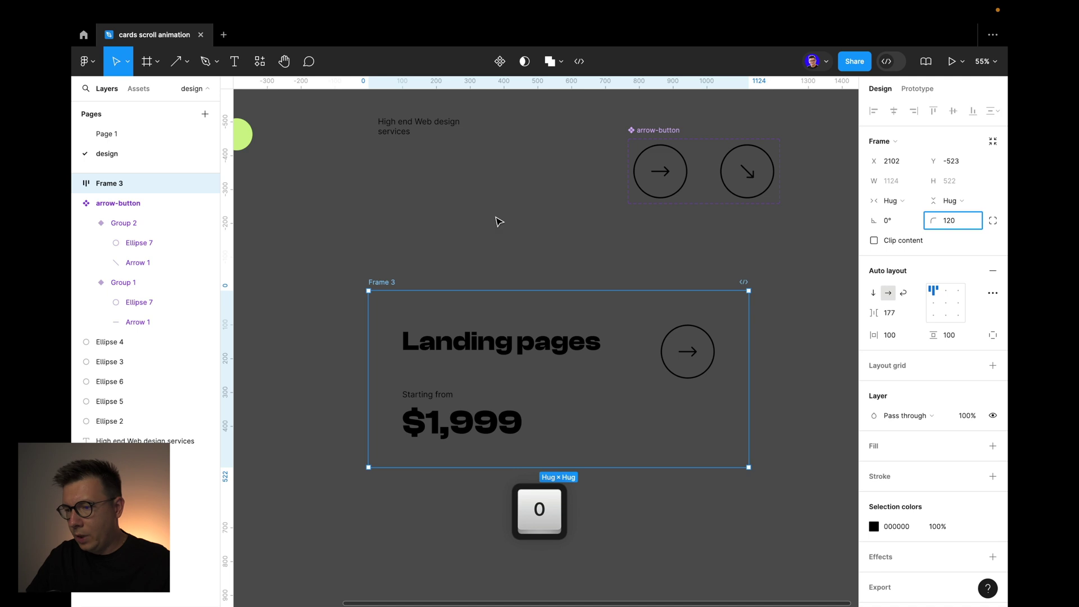
left_click(517, 229)
scroll(513, 236, "left", 1)
left_click(407, 289)
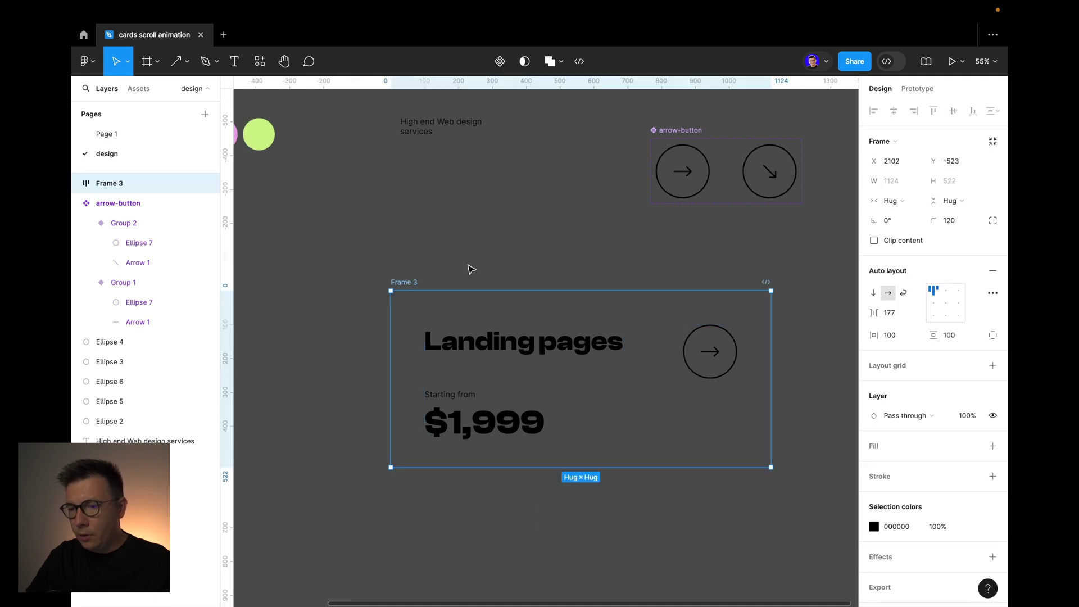
scroll(466, 268, "left", 5)
scroll(467, 267, "left", 1)
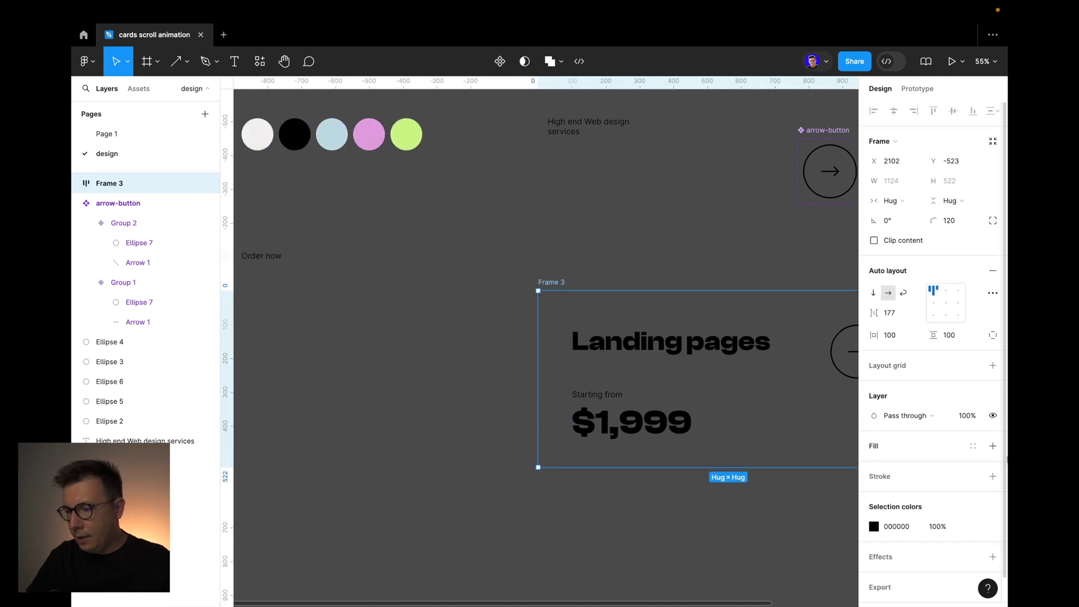
Fill Frame 3 with the light blue C1DCE8 sampled from the swatch circles
left_click(993, 446)
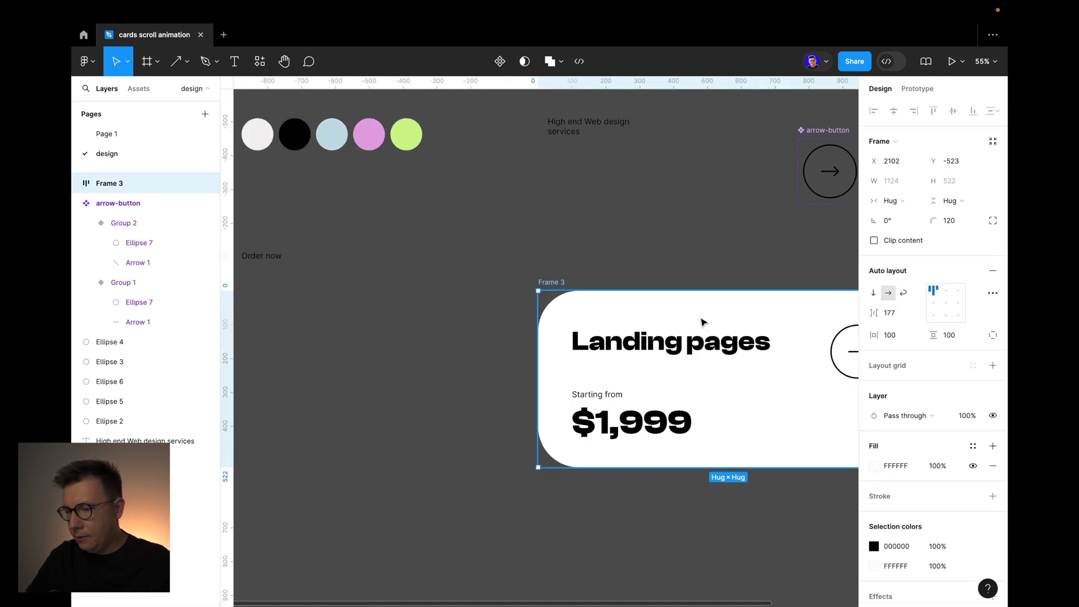
left_click(875, 466)
scroll(544, 216, "left", 1)
left_click(727, 460)
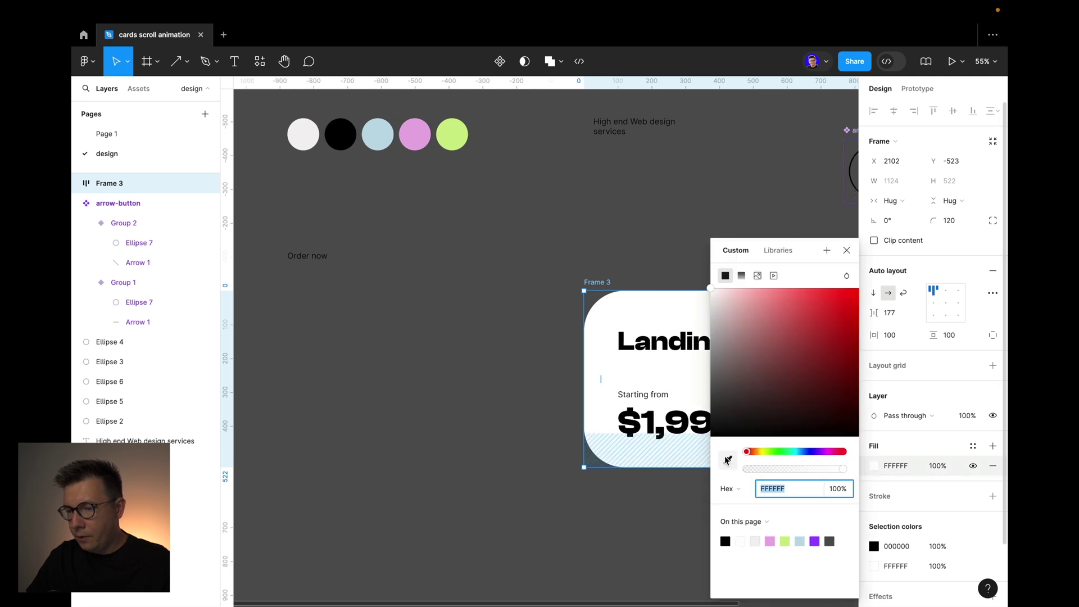
left_click(385, 136)
Delete the accidental duplicate card and nudge the card down and right
left_click(634, 264)
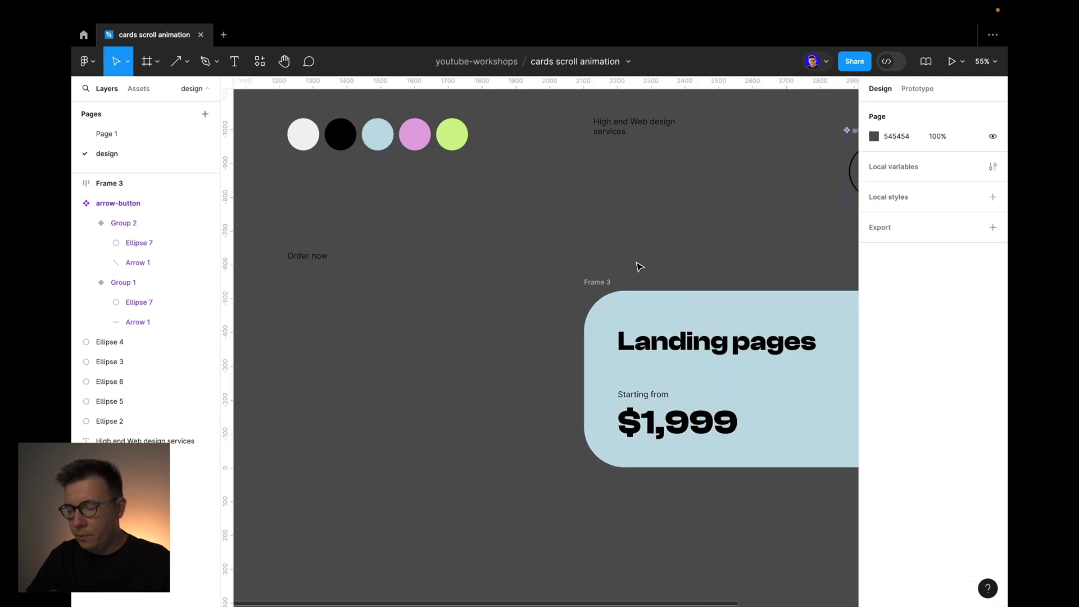
scroll(608, 253, "right", 3)
scroll(608, 253, "down", 3)
left_click_drag(536, 258, 783, 257)
key("Delete")
left_click_drag(498, 250, 508, 286)
scroll(564, 268, "right", 5)
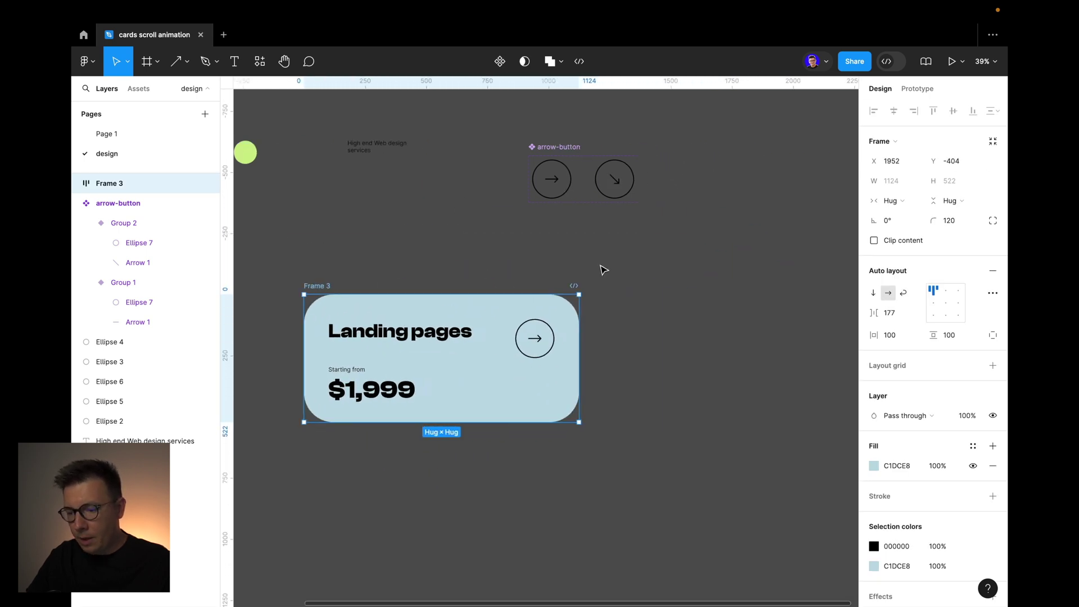
Draw a new Frame 4 sized 1280×1024 to the right of the card
key("a")
left_click_drag(614, 240, 819, 462)
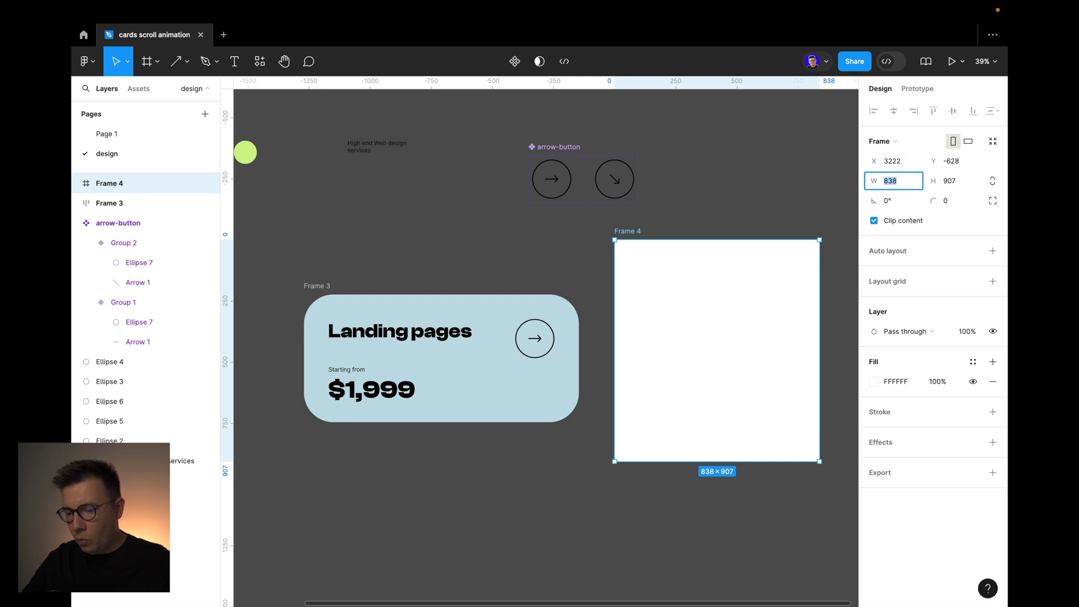
type("128")
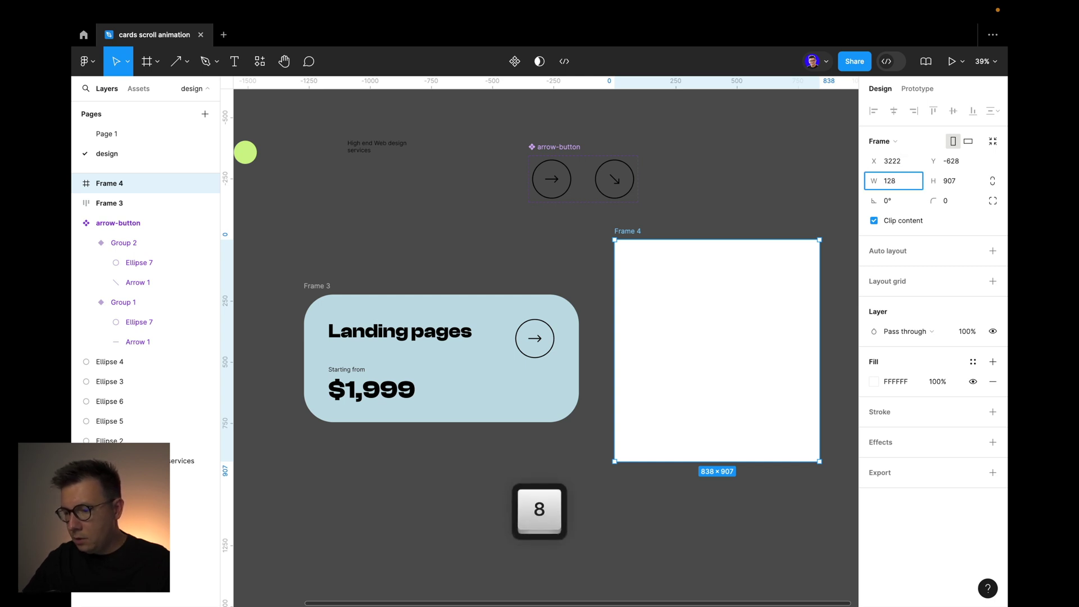
type("0")
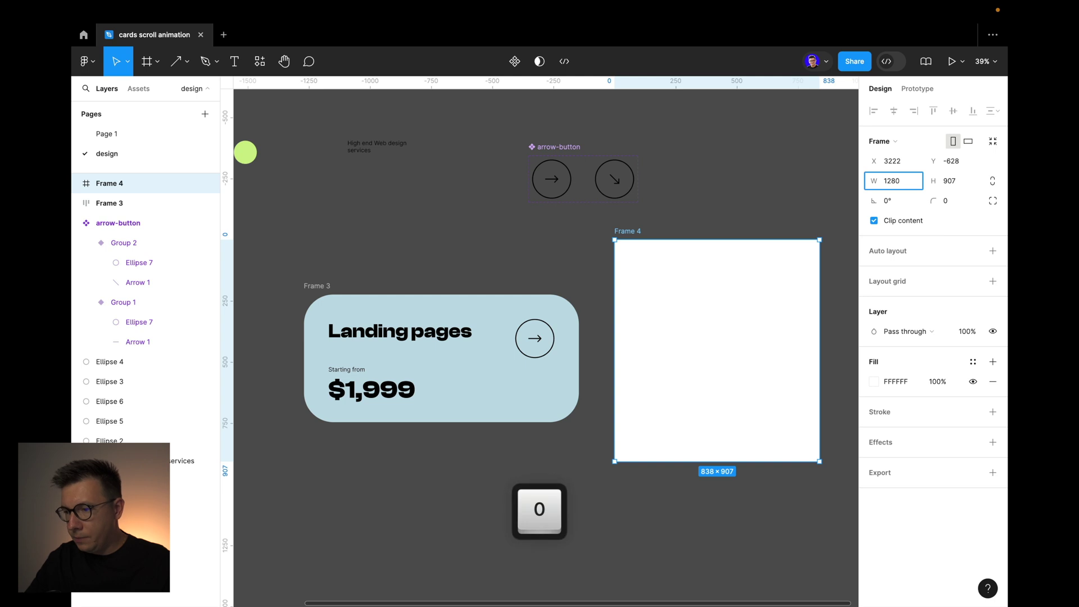
key("Return")
left_click(956, 182)
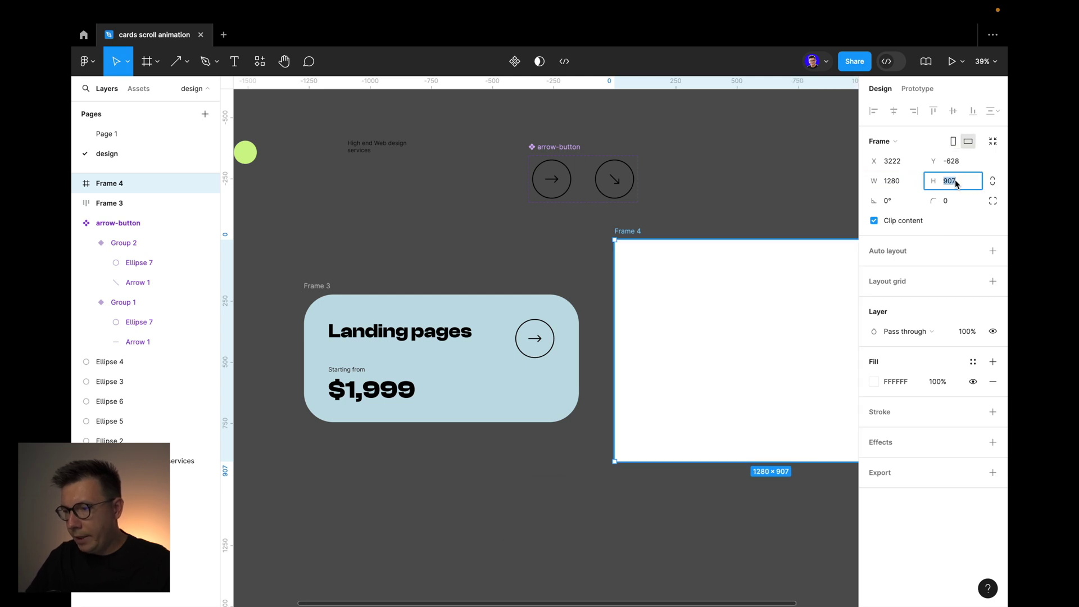
type("1024")
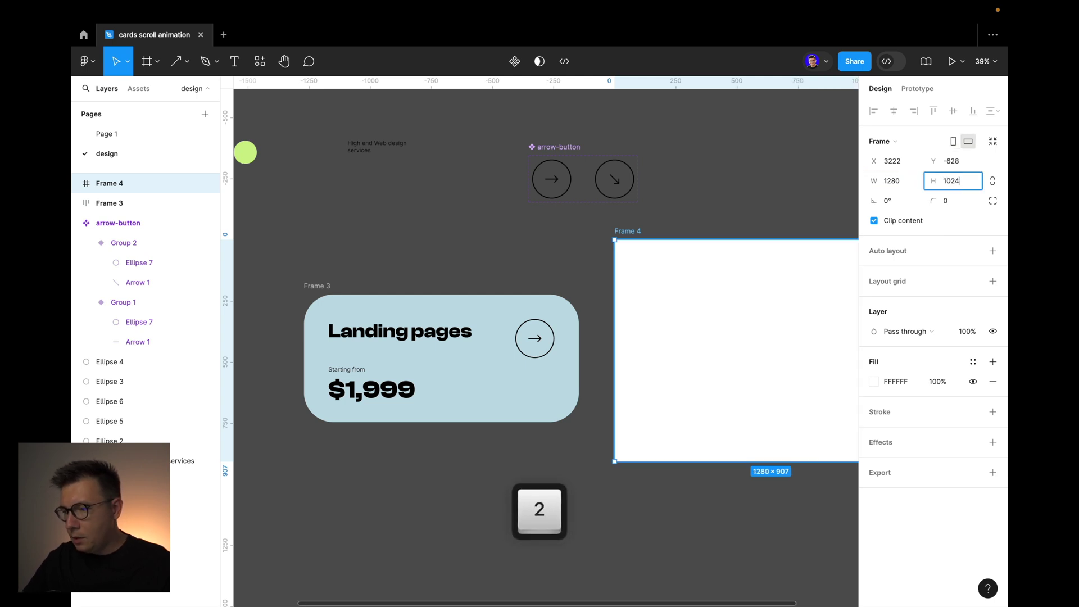
key("Return")
Move the card inside the white frame toward its bottom and widen it to 1280
scroll(465, 258, "right", 3)
scroll(418, 275, "left", 4)
left_click_drag(341, 285, 694, 309)
scroll(679, 311, "right", 3)
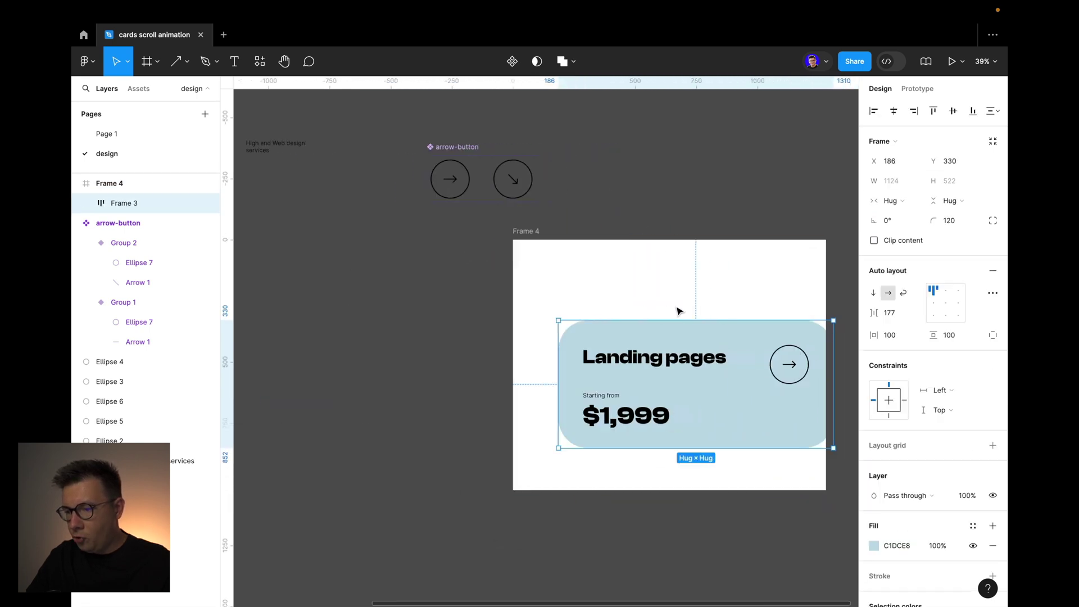
left_click_drag(736, 343, 715, 387)
scroll(787, 371, "right", 1)
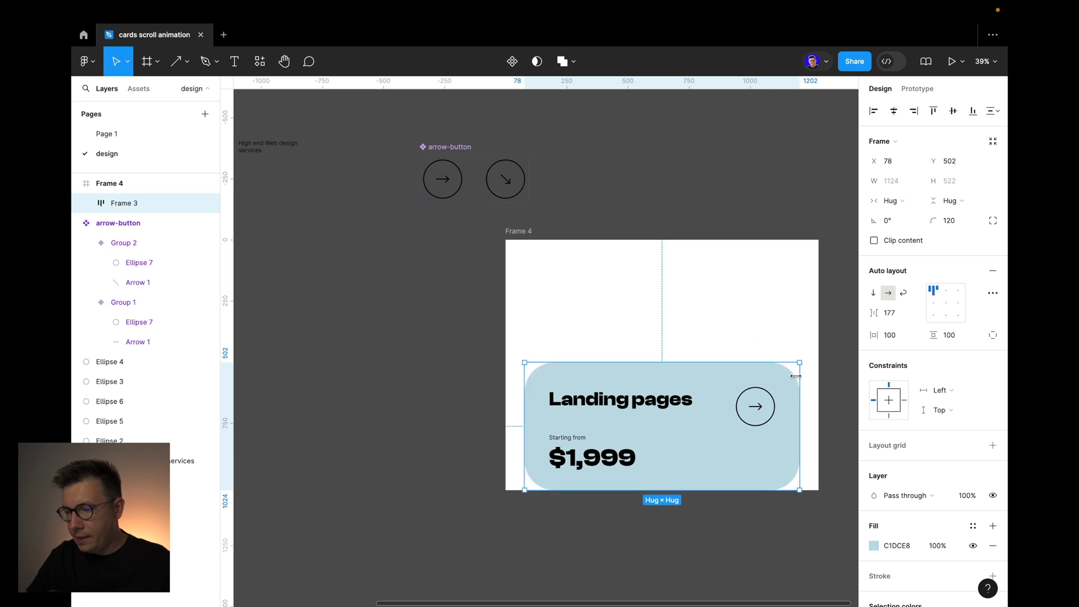
left_click_drag(800, 373, 819, 373)
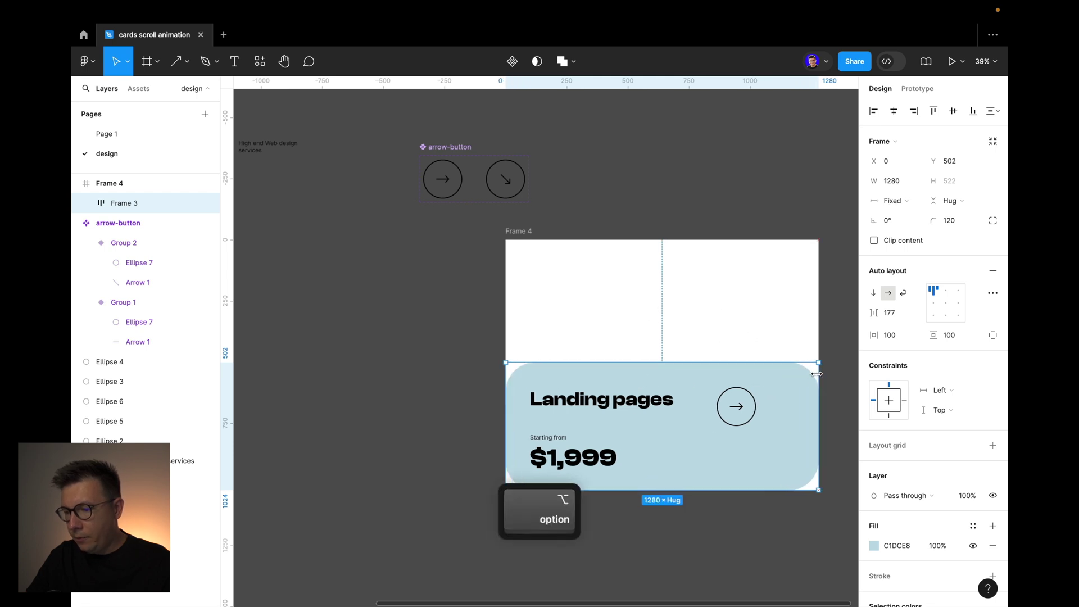
scroll(783, 354, "right", 1)
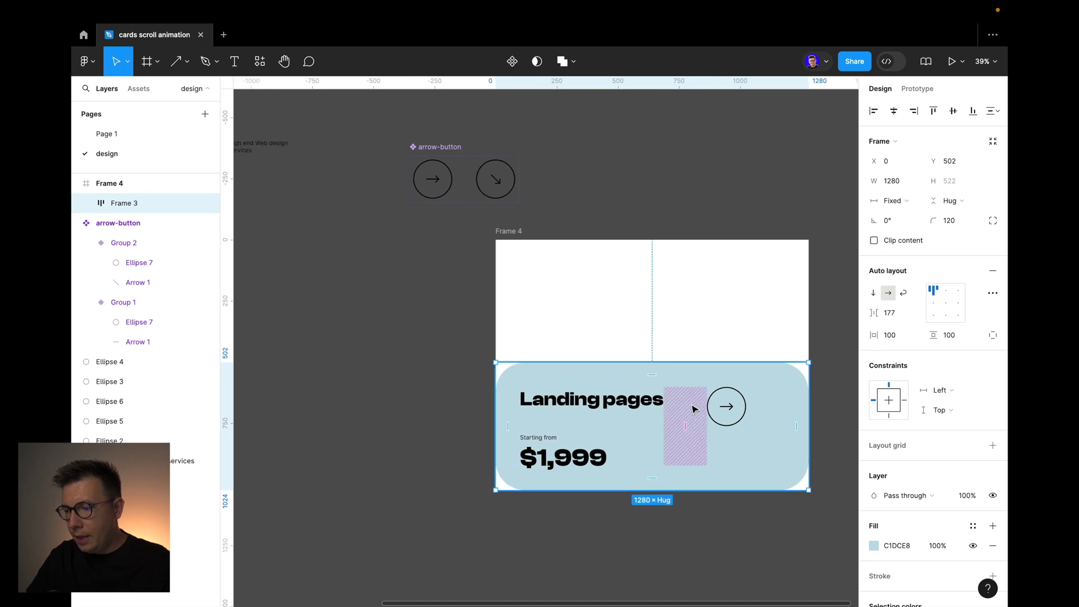
Set the card's item spacing to Auto so the arrow sits at the right
left_click(915, 313)
left_click(891, 325)
left_click(857, 298)
left_click(694, 378)
left_click(677, 307)
scroll(703, 280, "left", 2)
left_click(735, 405)
left_click(614, 313)
scroll(644, 341, "right", 4)
Make the card 800 tall and snap it to the white frame's bottom edge
left_click_drag(464, 231, 377, 235)
left_click(568, 384)
scroll(595, 366, "left", 2)
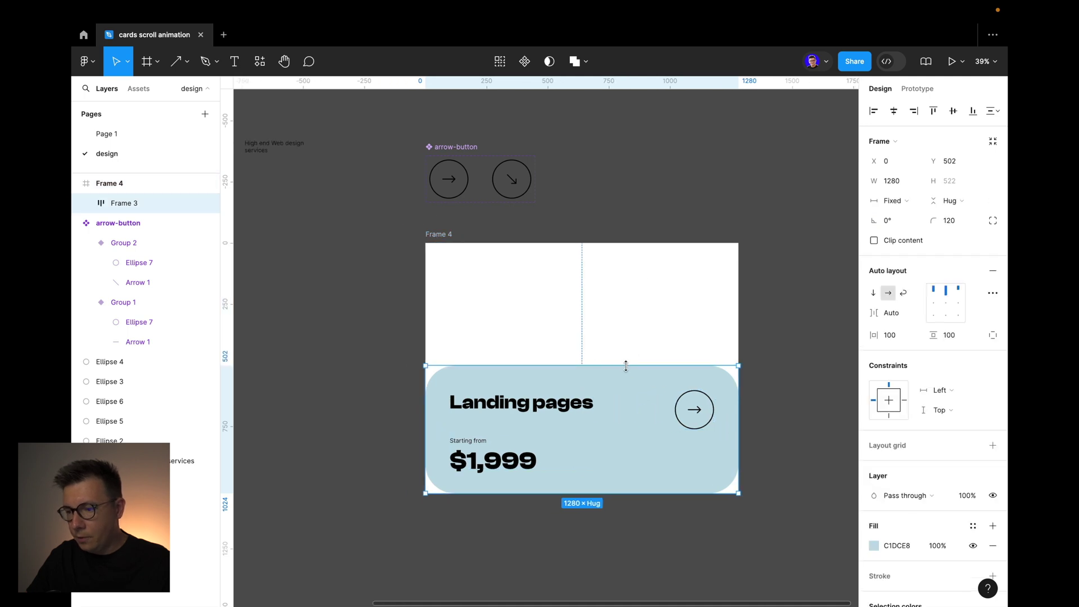
left_click_drag(628, 354, 628, 308)
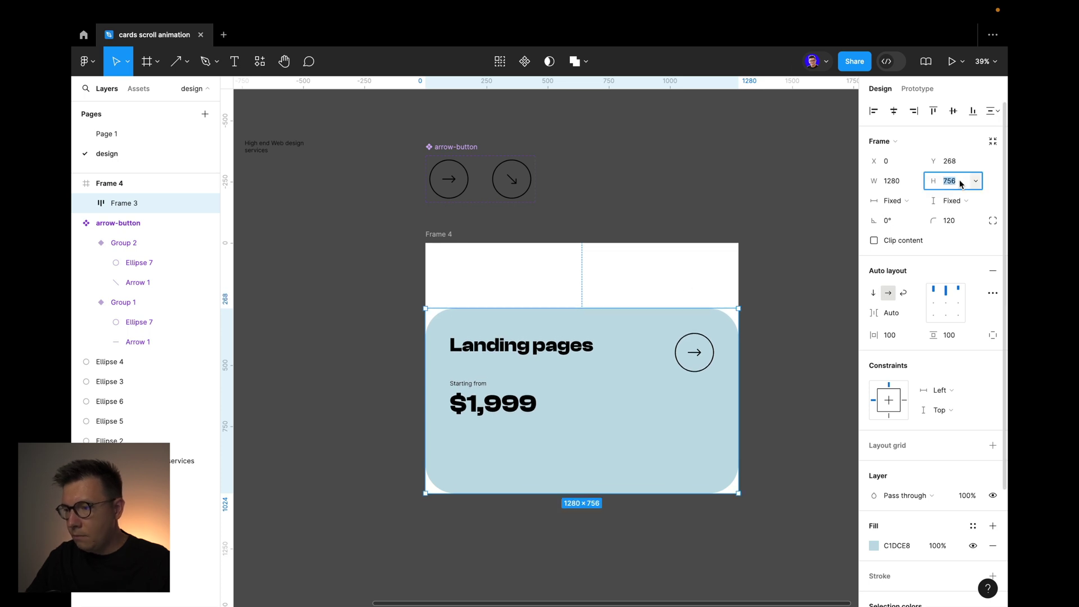
type("800")
key("Return")
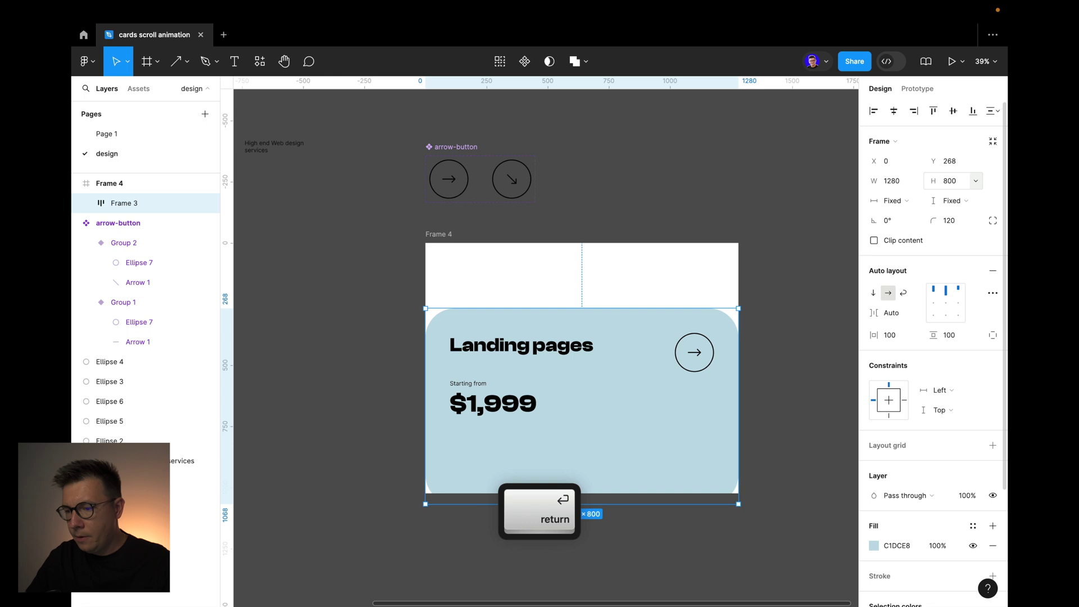
left_click(750, 342)
left_click_drag(648, 376, 645, 368)
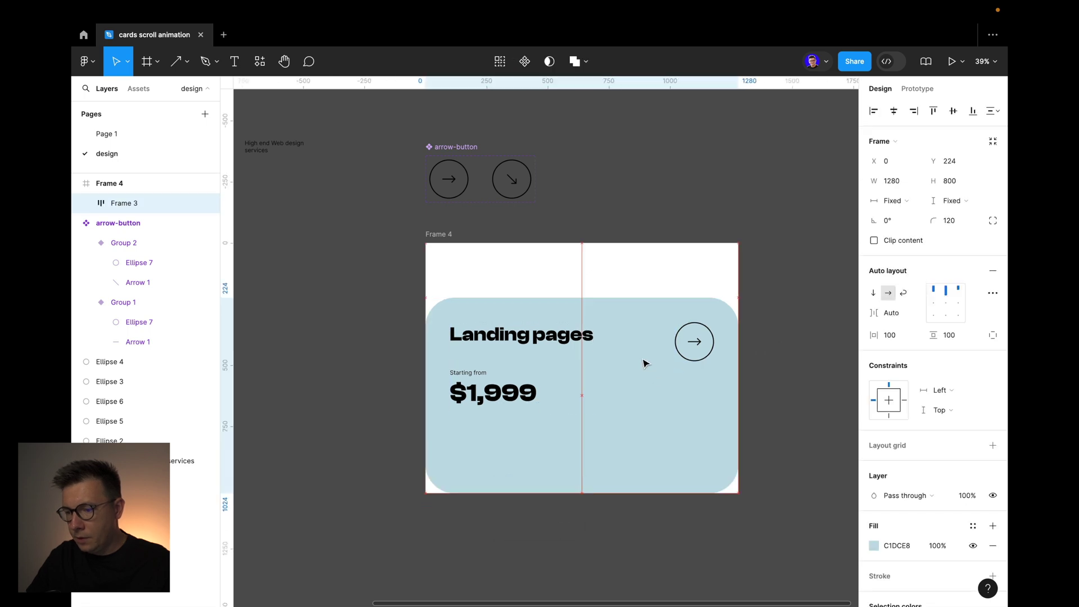
left_click(787, 339)
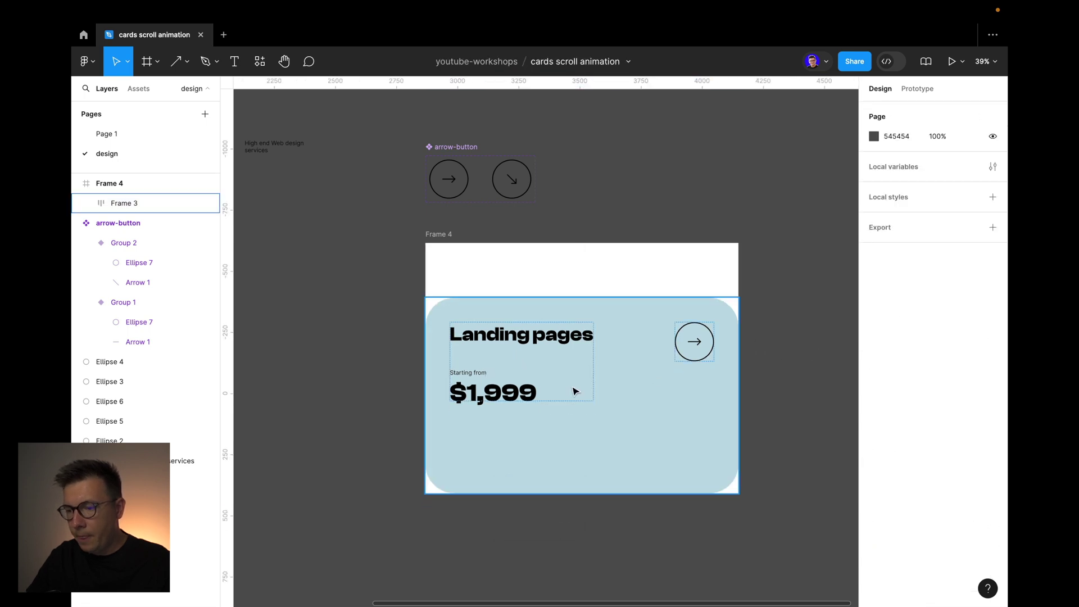
Rename the white Frame 4 to card-1
left_click(520, 376)
scroll(479, 260, "left", 1)
left_click(479, 260)
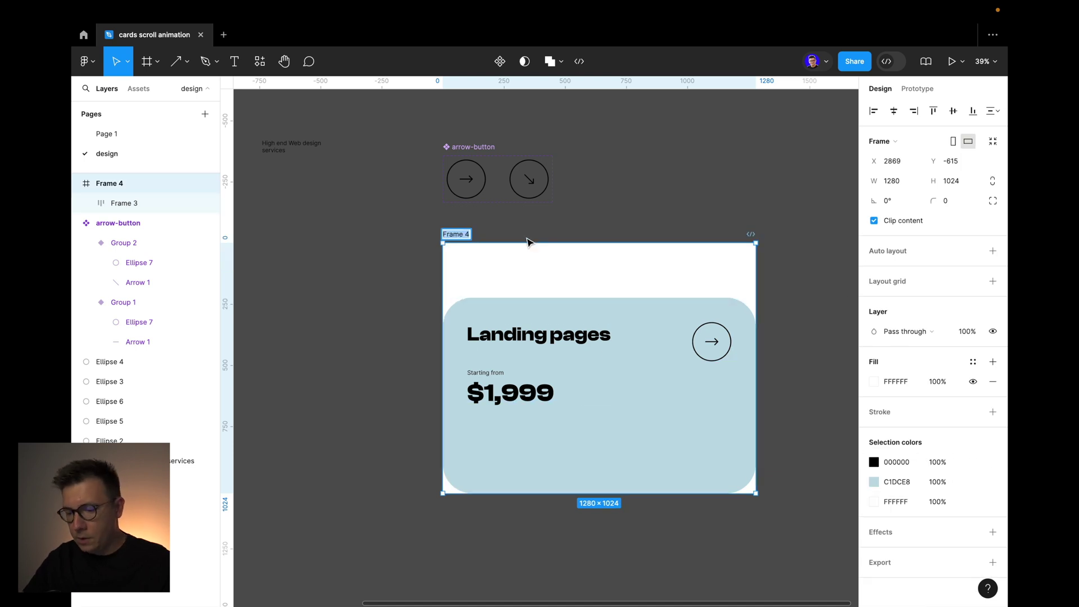
type("card")
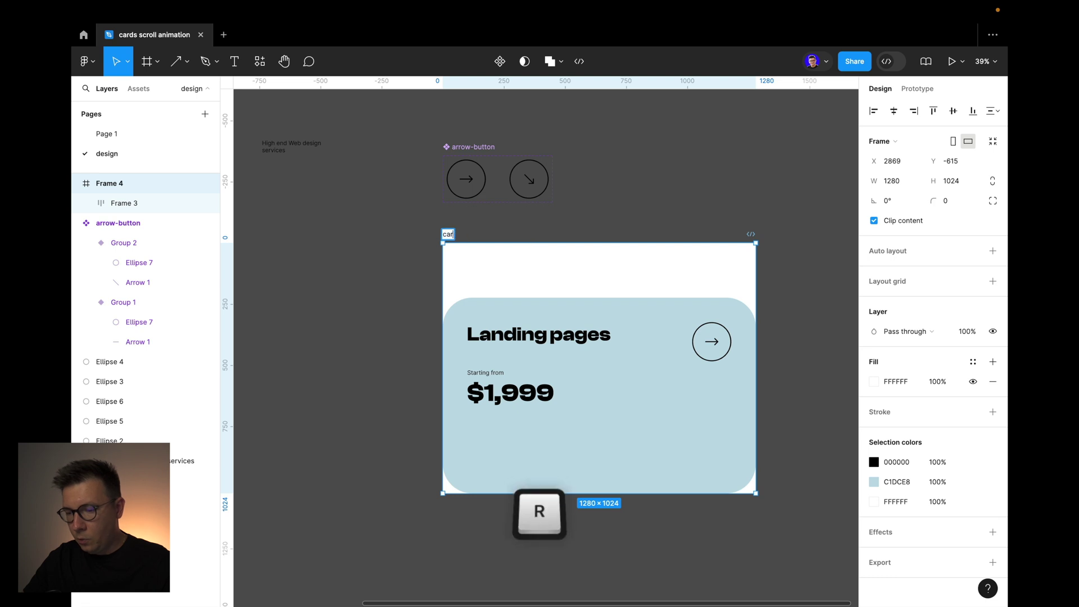
type("-1")
left_click(635, 208)
Duplicate card-1 to its right and name the copy card-2
left_click_drag(455, 235, 778, 235, "alt")
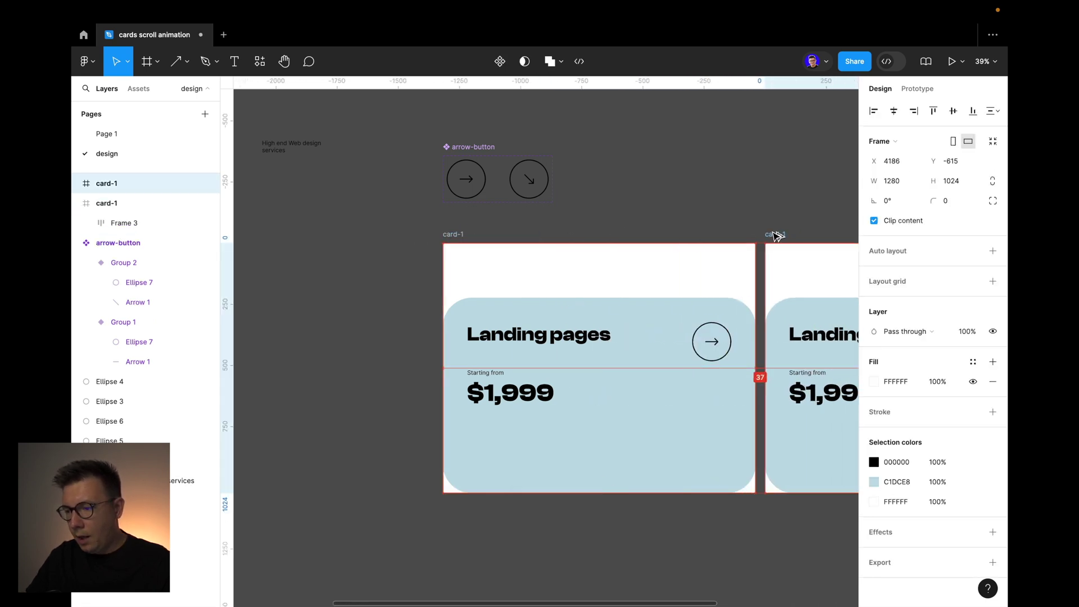
scroll(678, 219, "right", 4)
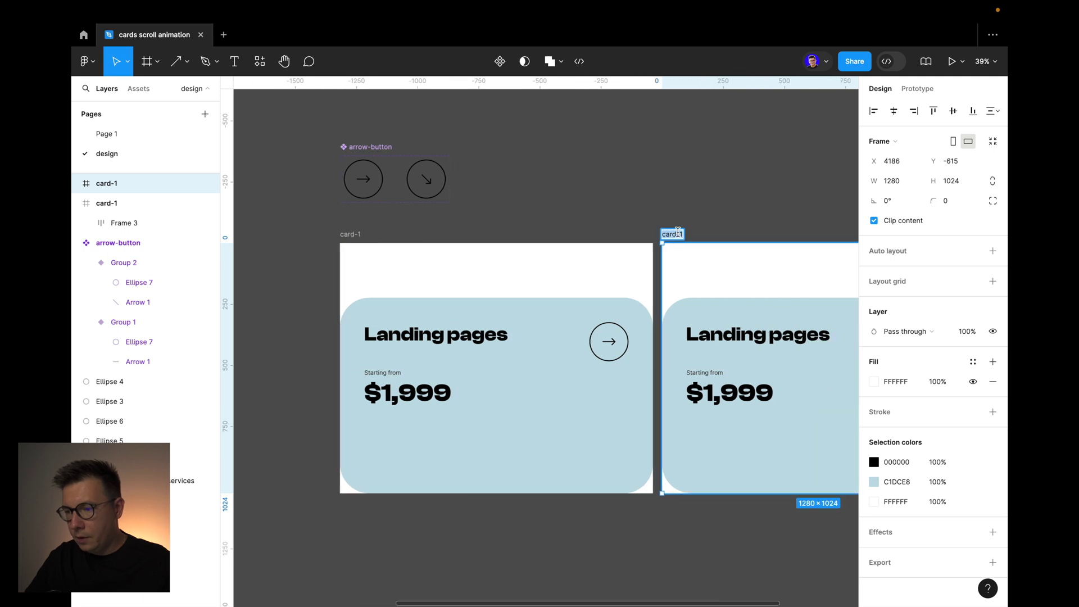
key("BackSpace")
type("2")
left_click(687, 193)
Duplicate card-2 to its right and name the copy card-3
scroll(466, 241, "right", 8)
left_click_drag(465, 241, 781, 234, "alt")
key("Right")
key("BackSpace")
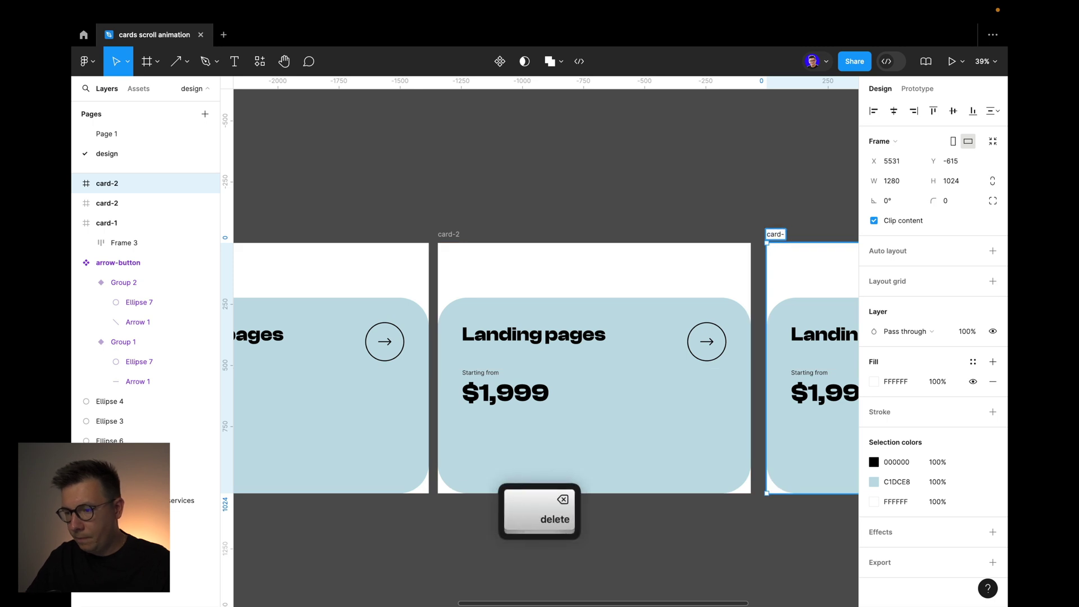
type("3")
left_click(770, 218)
scroll(669, 206, "left", 7)
scroll(798, 306, "down", 3, "ctrl")
left_click(805, 302)
scroll(805, 303, "right", 2)
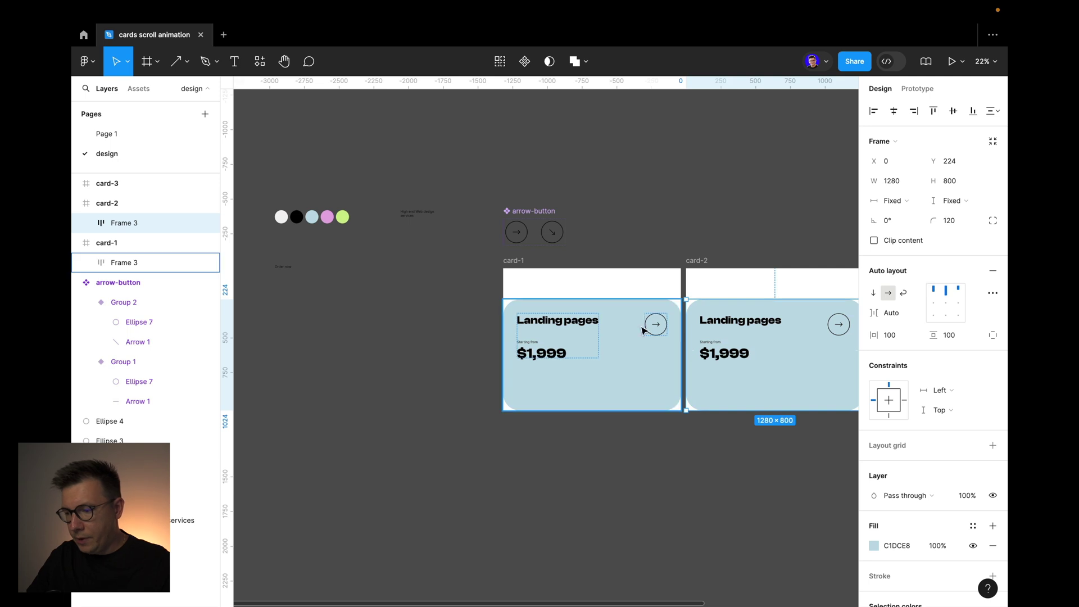
Fill card-2's inner card with the pink swatch colour
left_click(751, 291)
left_click(781, 306)
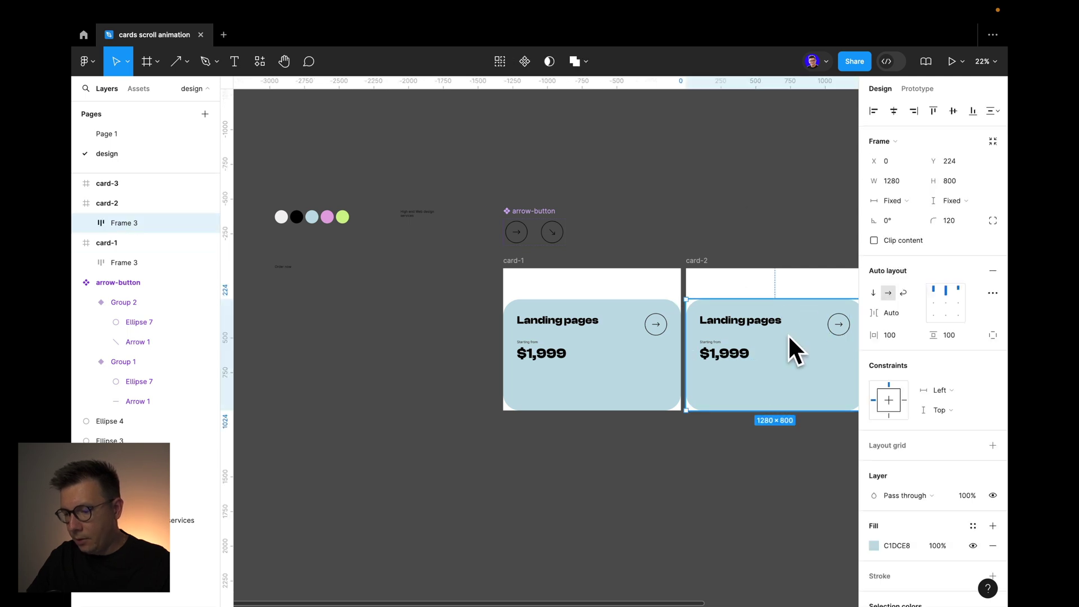
key("i")
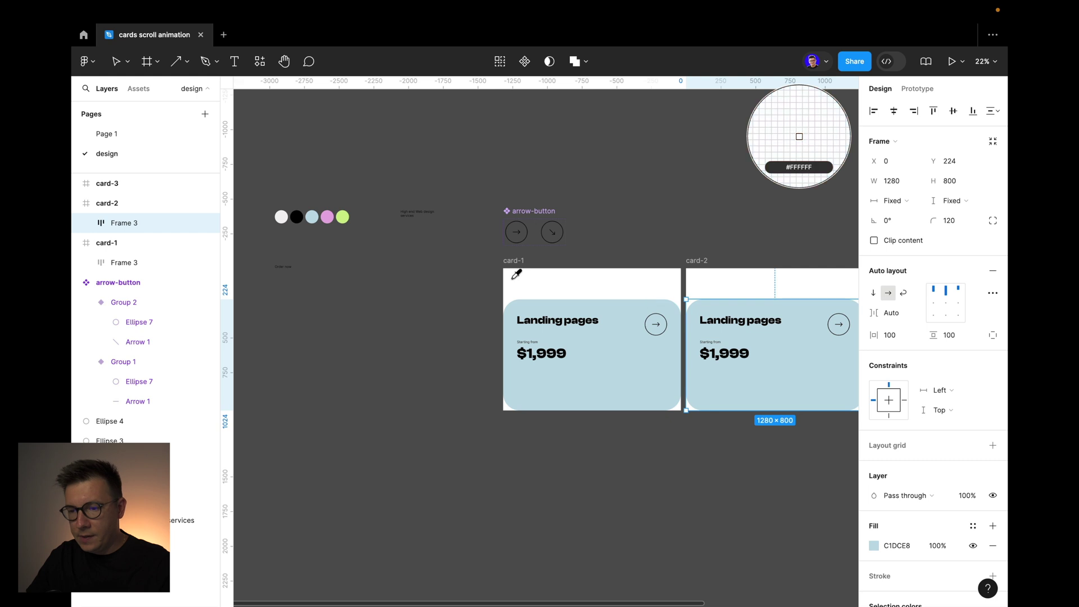
left_click(327, 216)
scroll(707, 218, "right", 4)
scroll(707, 218, "left", 2)
Fill card-3's inner card with the lime green CEEC8B swatch colour
left_click(706, 217)
scroll(706, 217, "right", 8)
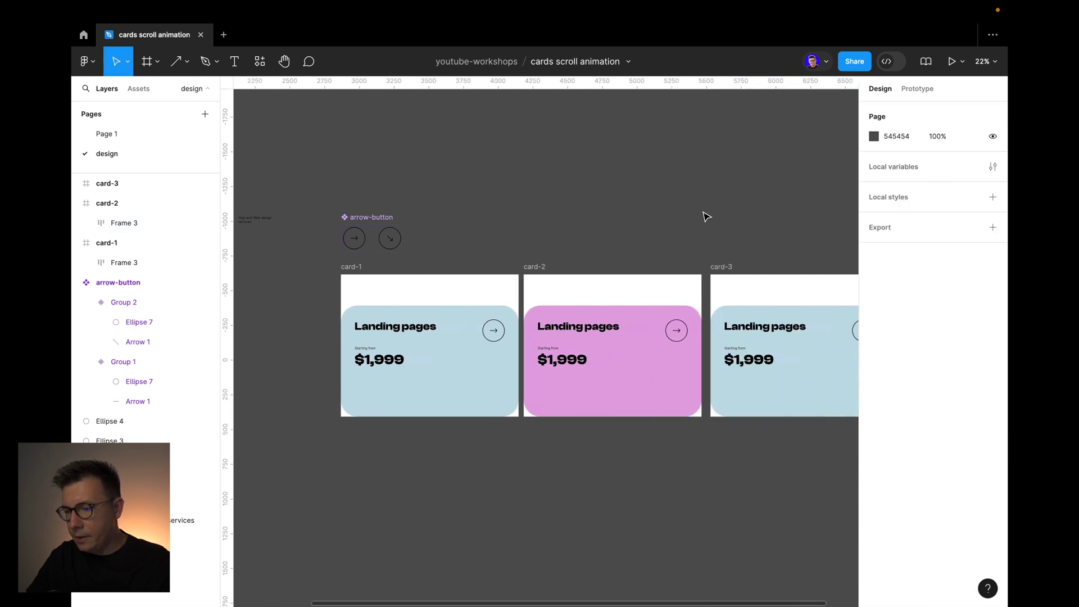
left_click(768, 364)
scroll(731, 354, "left", 5)
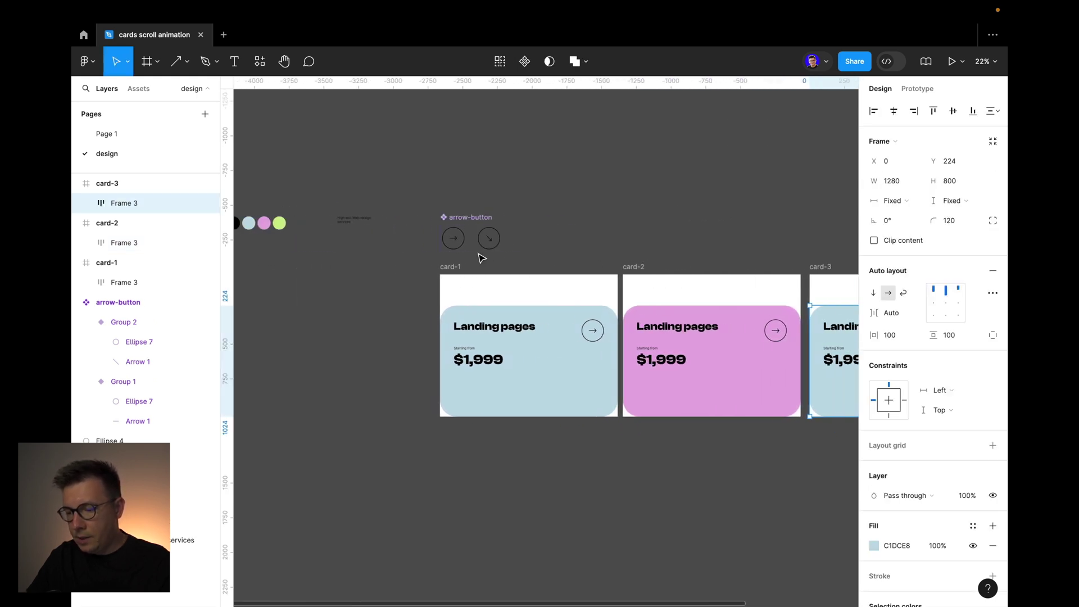
scroll(506, 251, "right", 5)
scroll(397, 229, "left", 4)
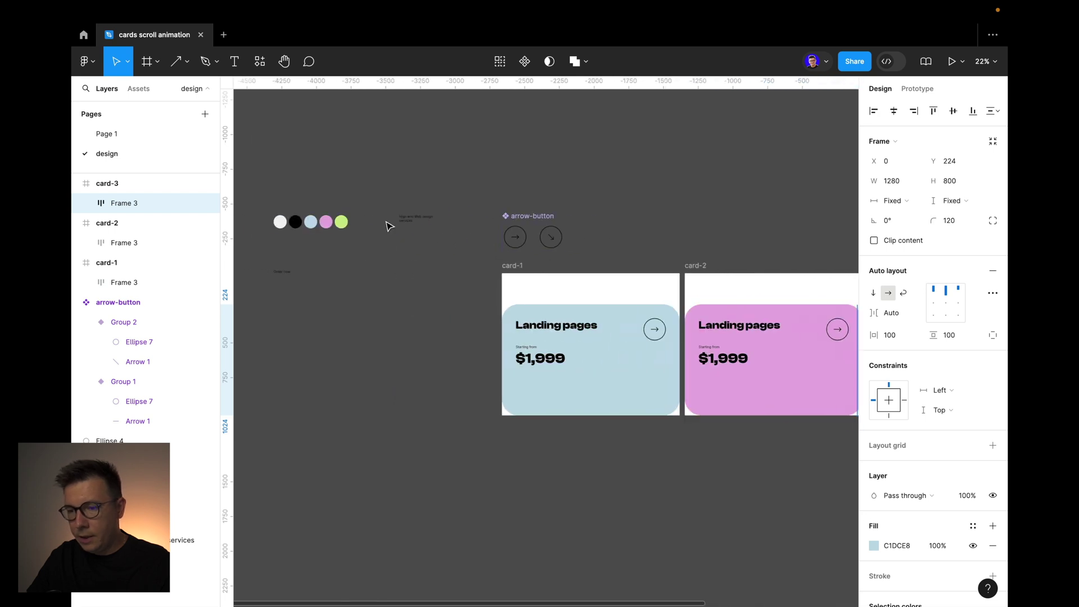
key("i")
left_click(341, 222)
left_click(671, 189)
scroll(652, 207, "right", 5)
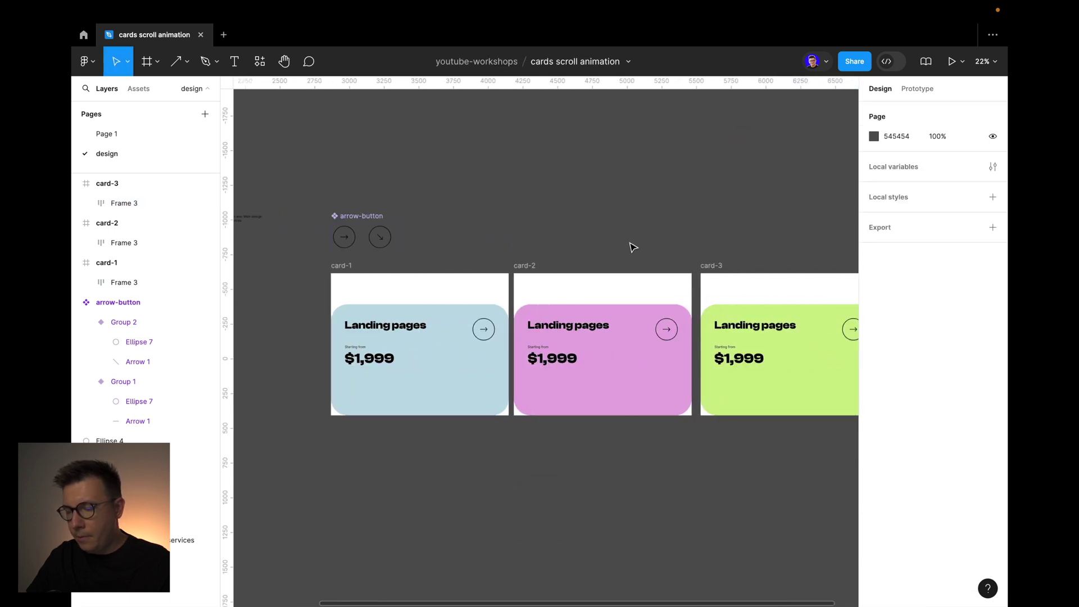
scroll(506, 326, "right", 2)
scroll(757, 349, "up", 5, "ctrl")
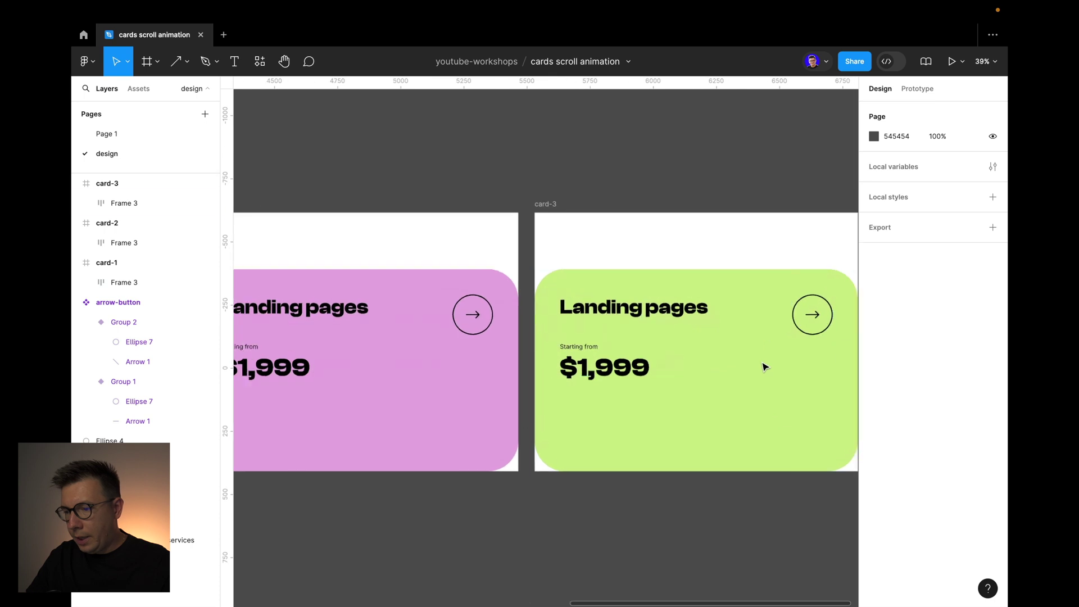
left_click(770, 356)
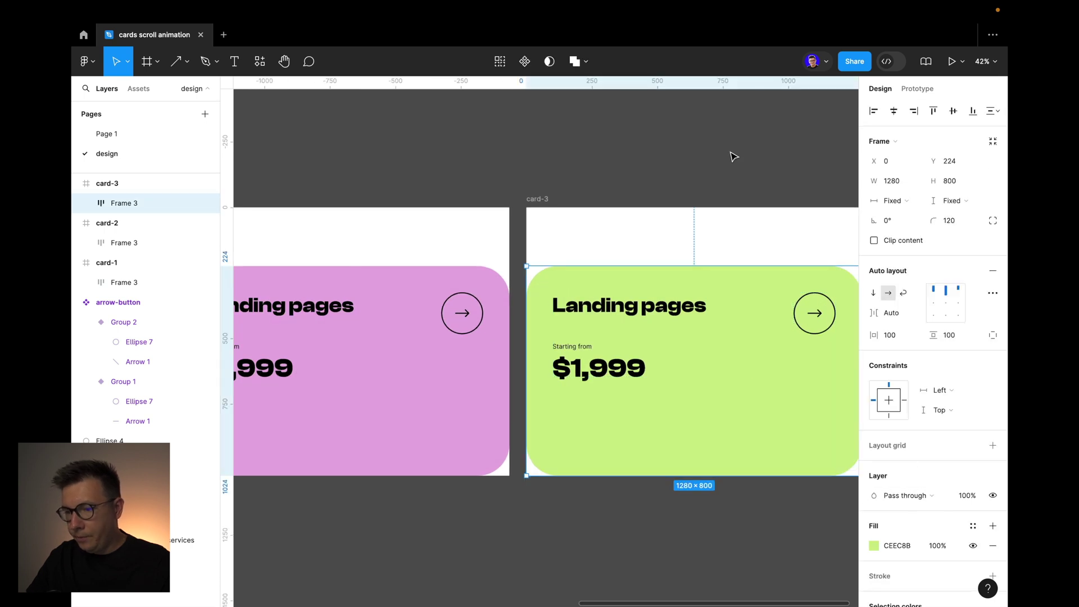
Set the green card's spacing to auto and turn its text and arrow deep green
scroll(732, 157, "left", 3)
scroll(739, 202, "right", 3)
left_click(730, 379)
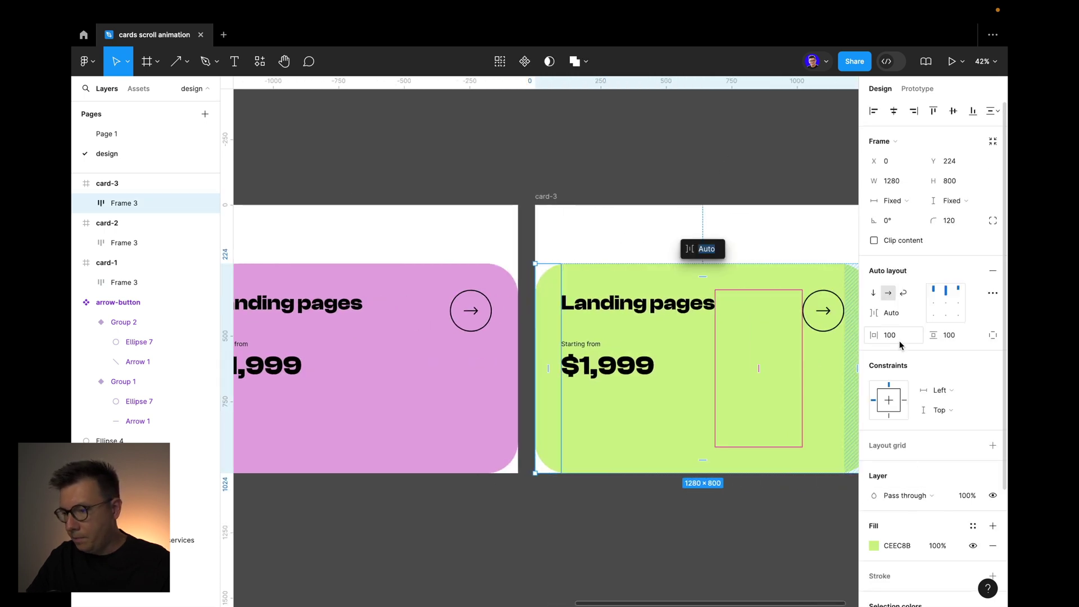
scroll(901, 344, "down", 3)
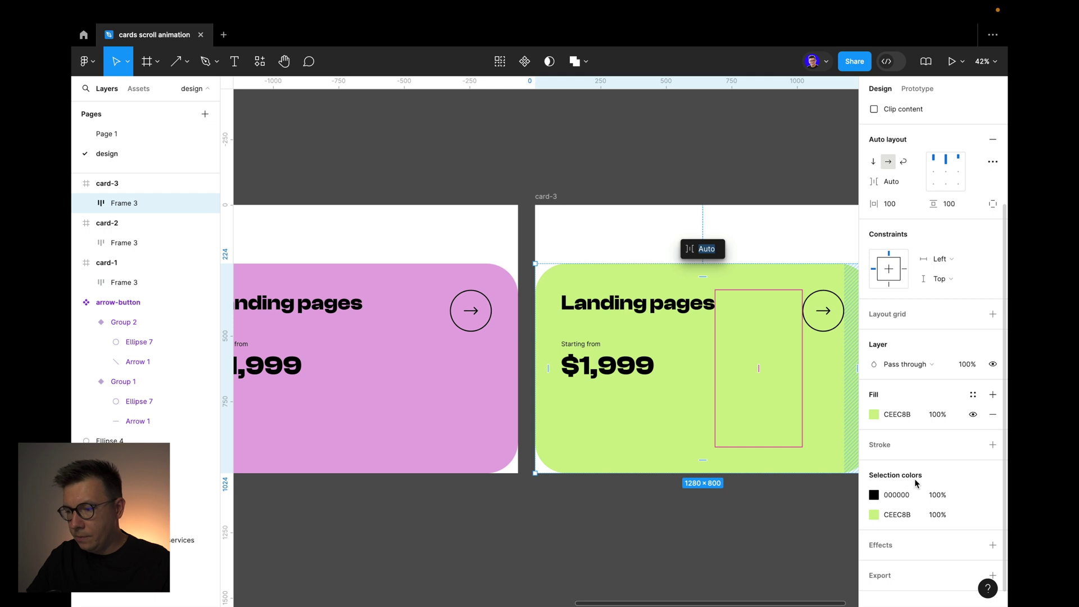
left_click(875, 495)
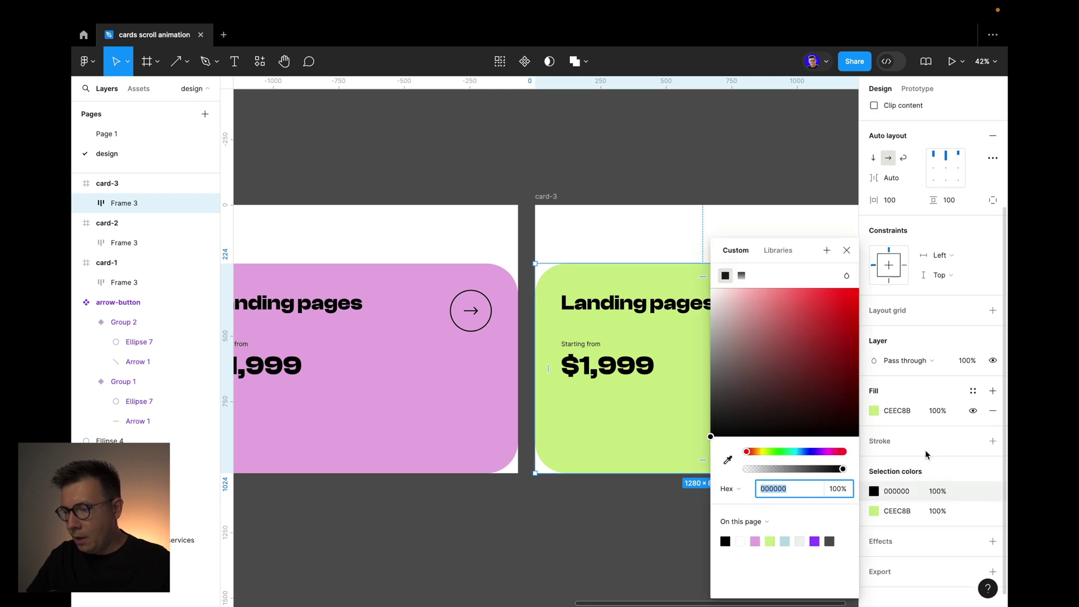
scroll(605, 357, "right", 5)
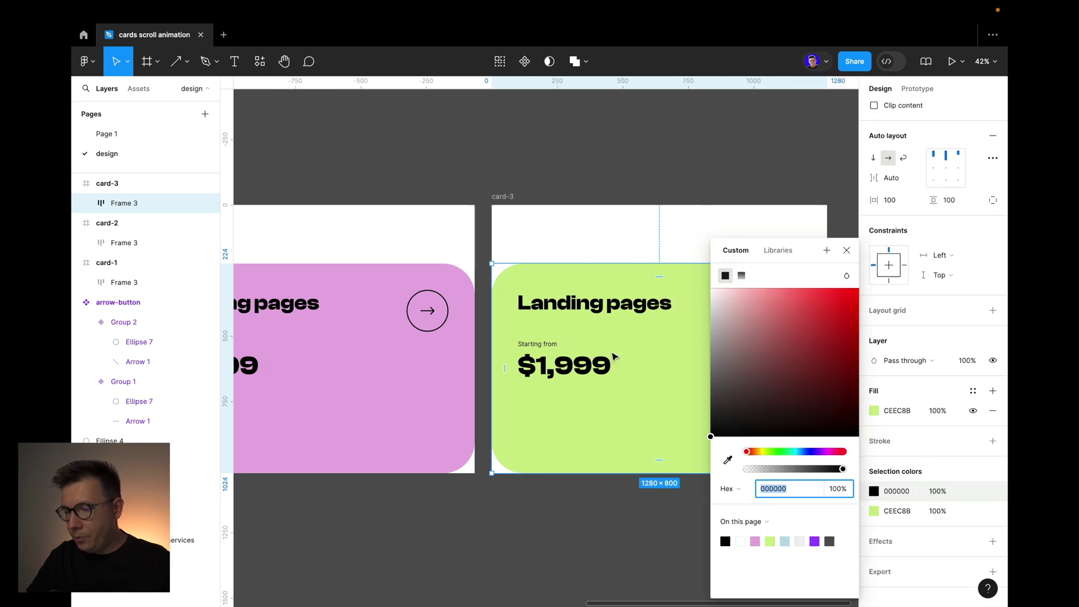
left_click(771, 541)
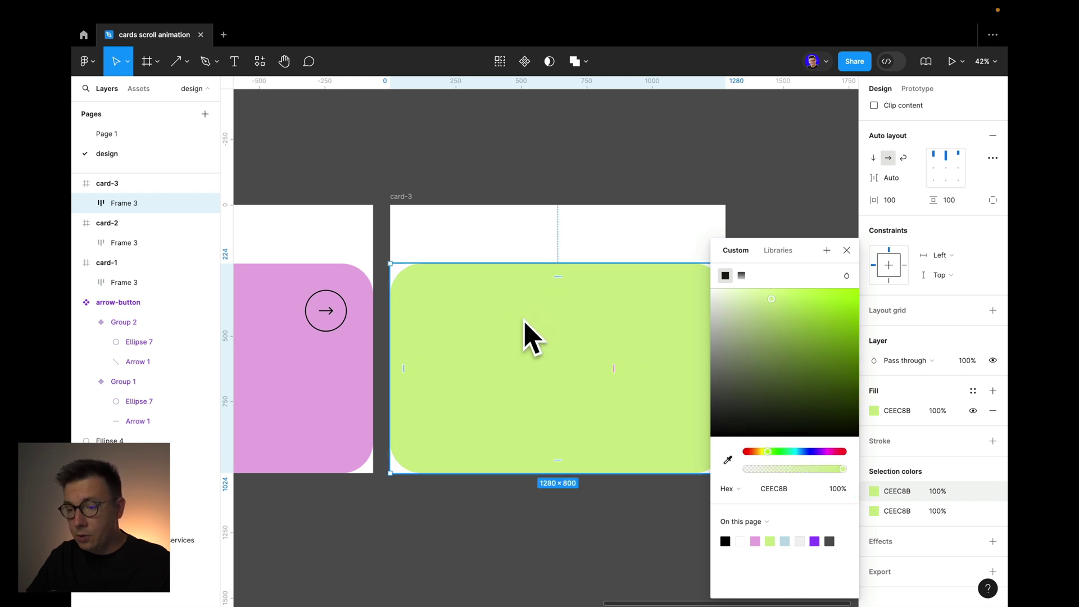
left_click(831, 358)
left_click_drag(830, 371, 849, 398)
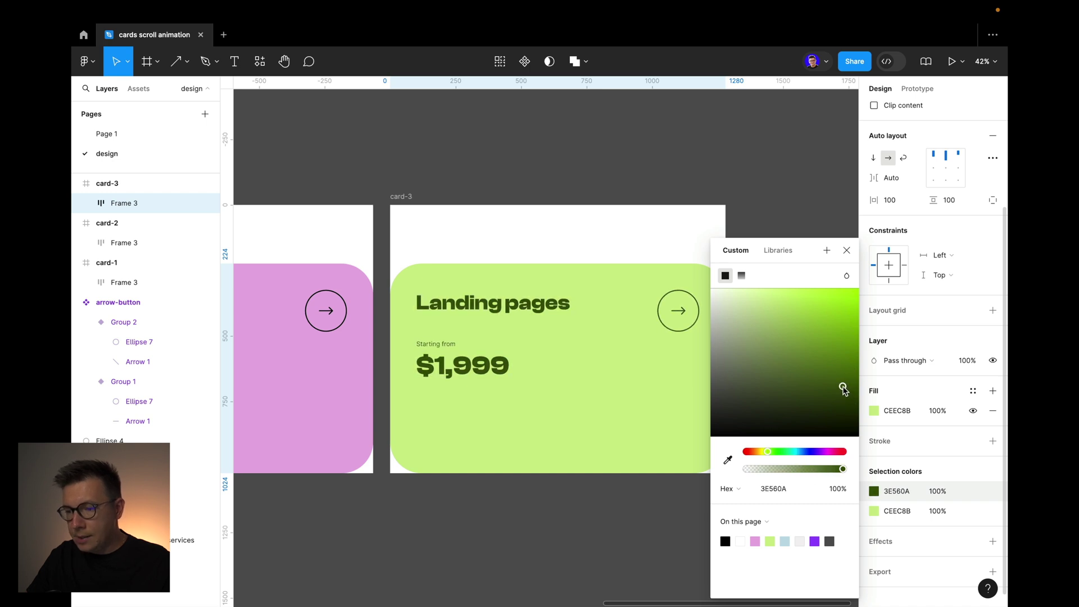
scroll(535, 250, "left", 6)
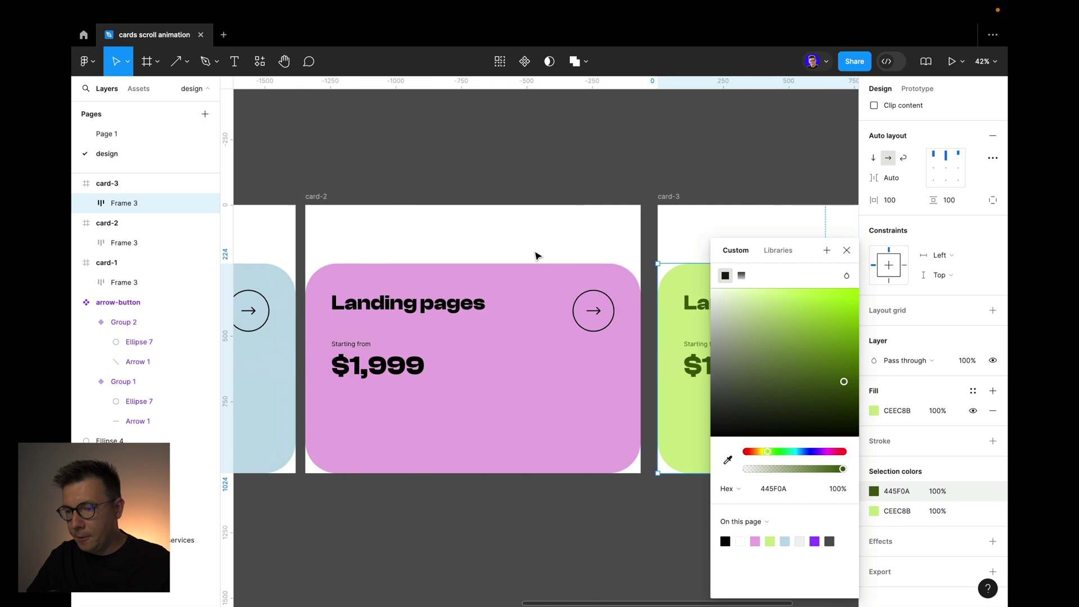
Recolour the pink card's text and arrow to dark purple 630A5B
left_click(610, 321)
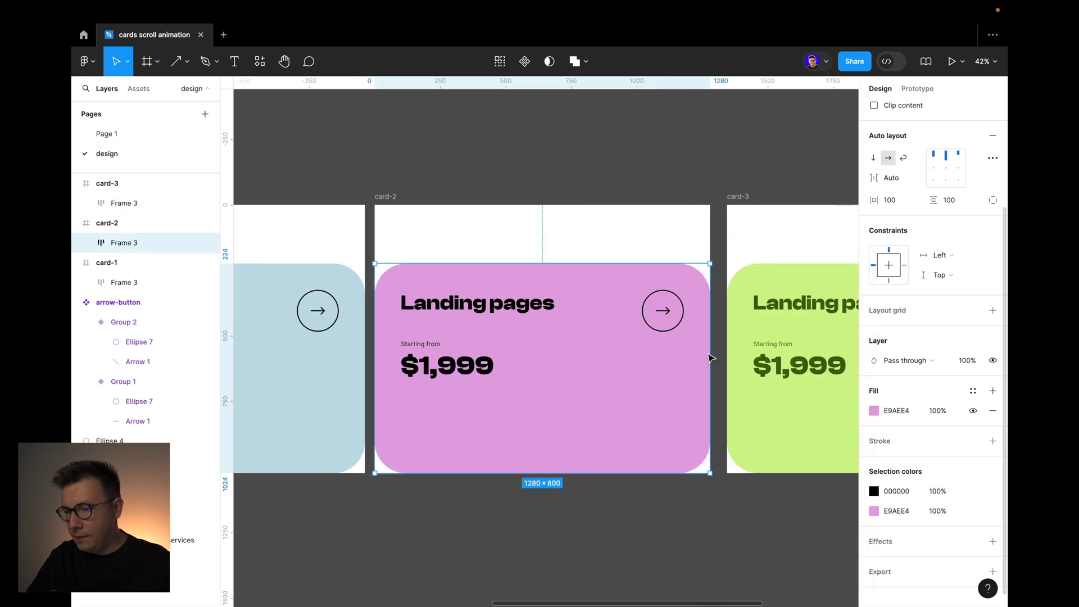
left_click(875, 491)
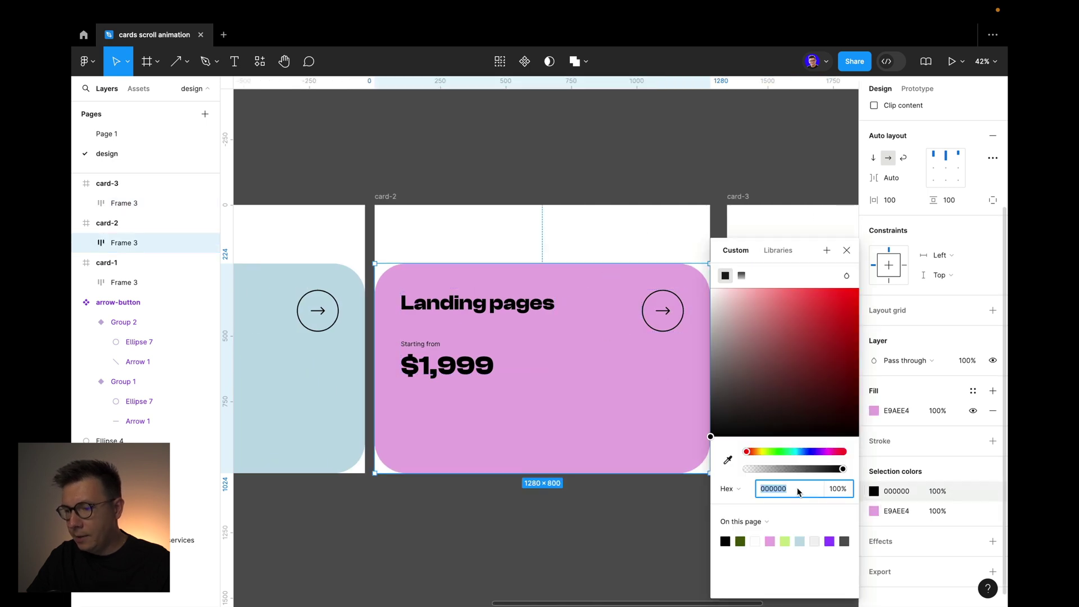
left_click(725, 461)
left_click(619, 379)
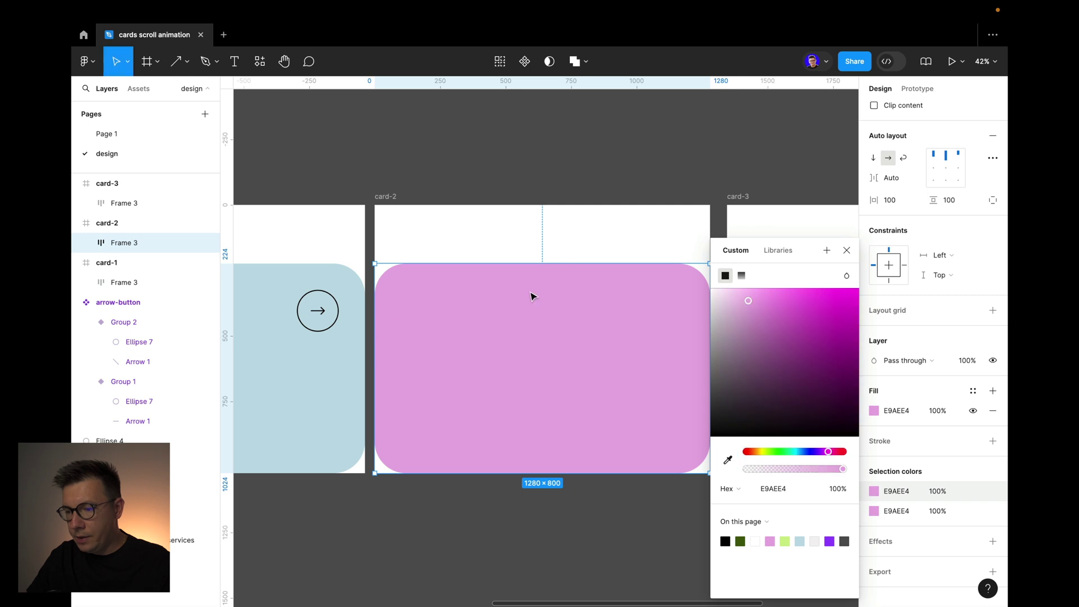
left_click(844, 380)
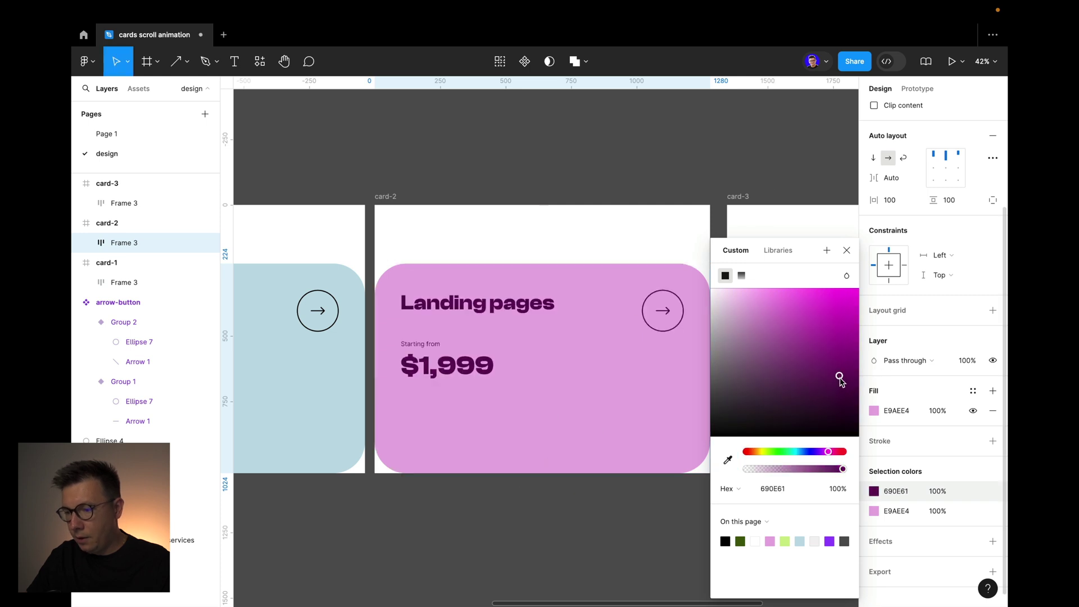
scroll(499, 164, "left", 6)
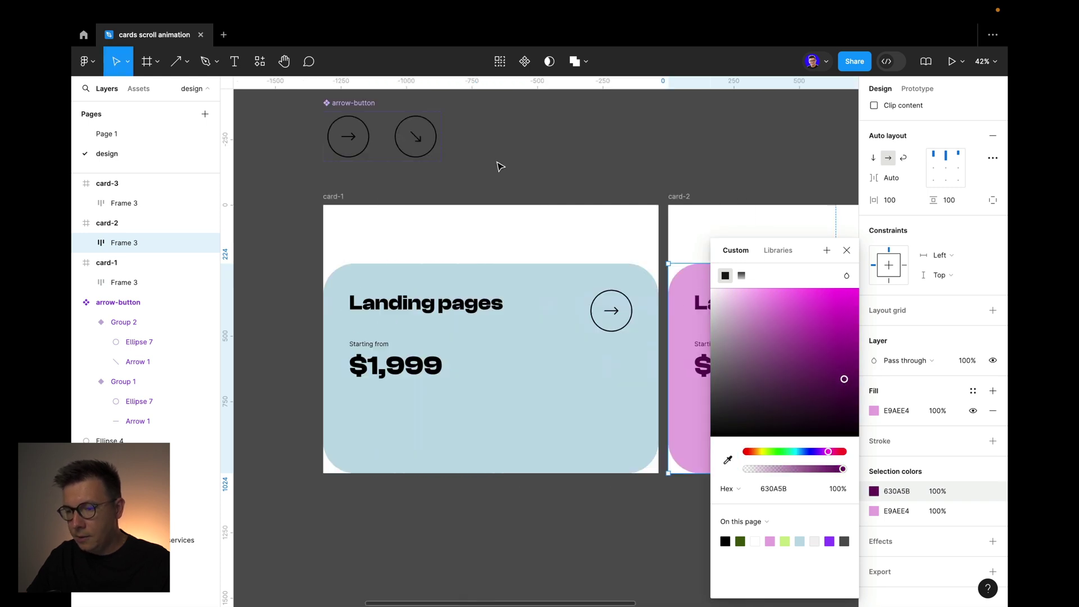
Recolour the blue card's text and arrow to dark teal 083F57
left_click(612, 306)
left_click(874, 491)
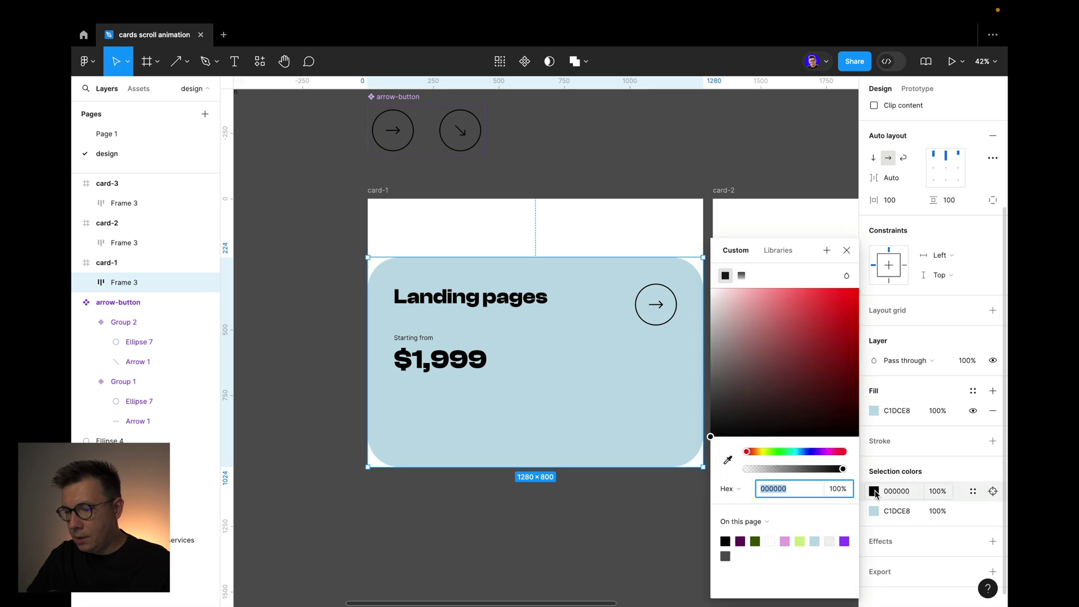
left_click(728, 460)
left_click(588, 352)
left_click(836, 383)
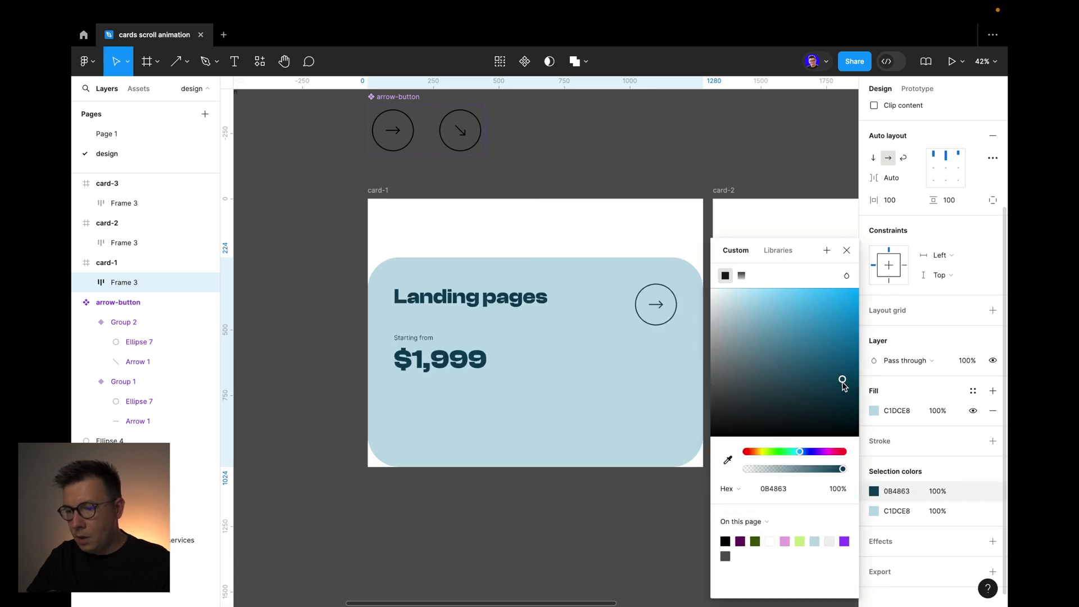
left_click(638, 132)
scroll(638, 132, "right", 5)
Retitle the pink card's Landing pages heading to 'Corporate'
left_click(539, 299, "super")
double_click(538, 298)
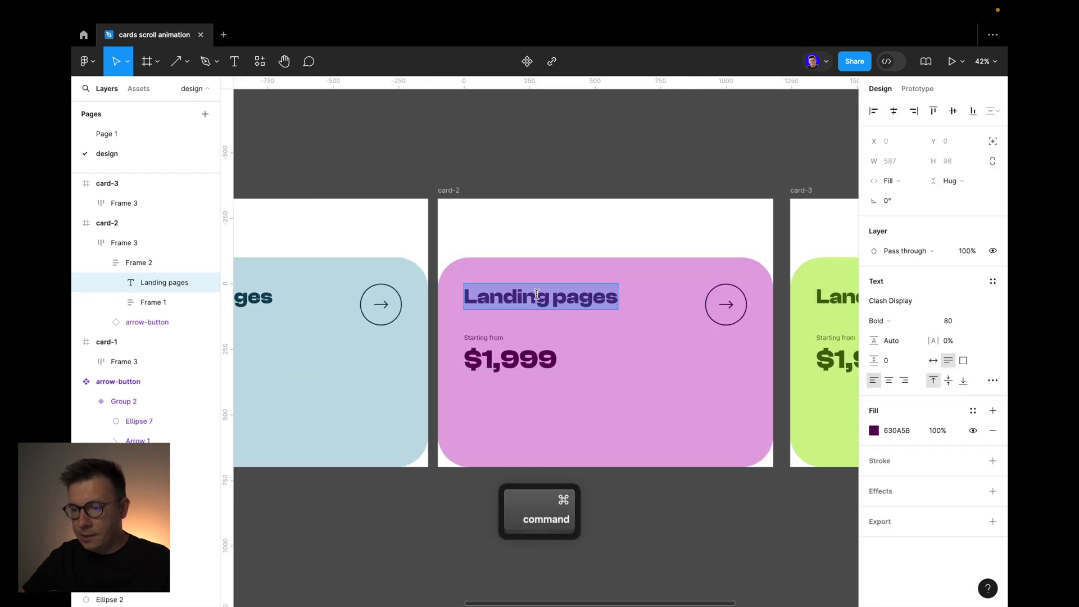
type("Cor")
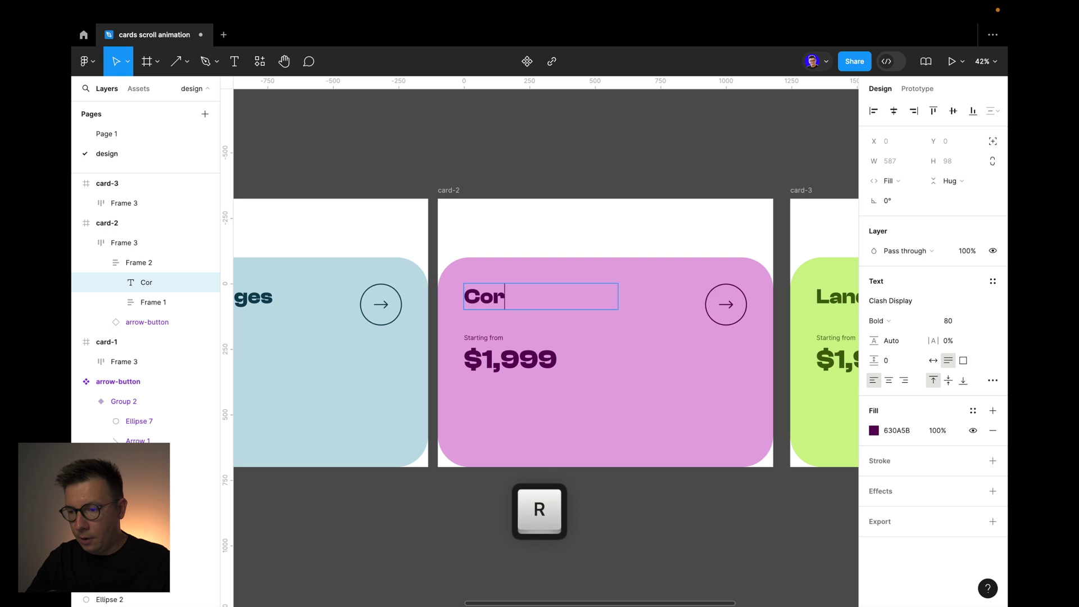
type("porate")
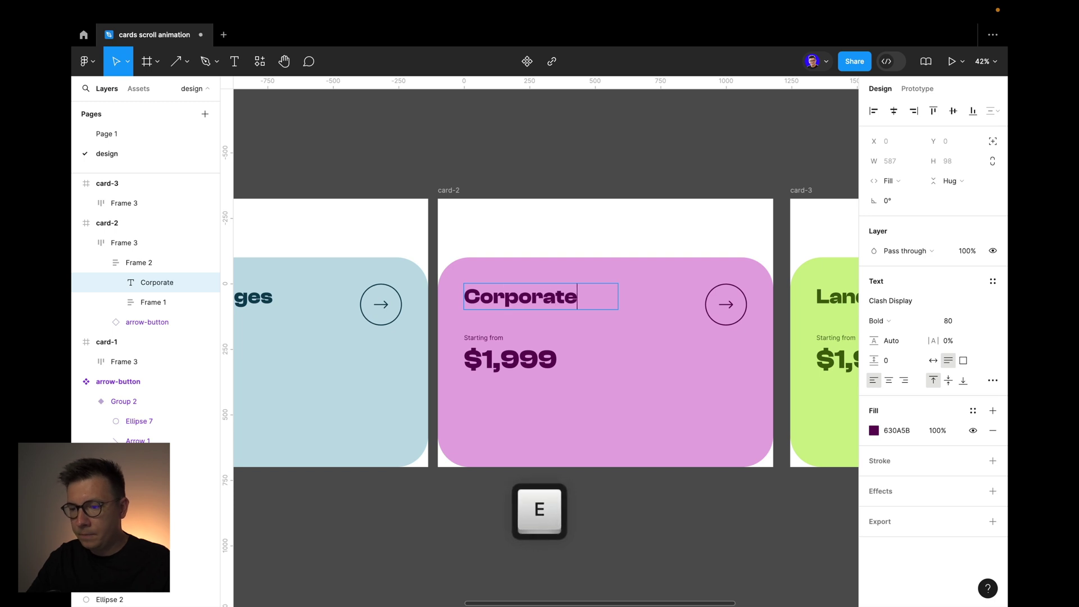
Change the price to $3,999 and set its width to Hug contents
double_click(486, 353)
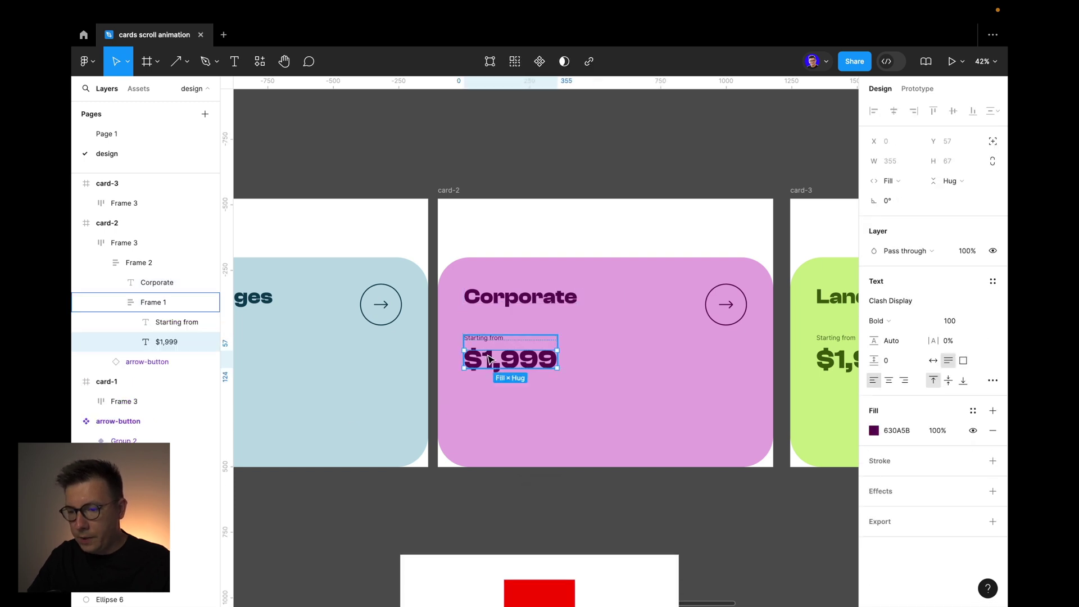
double_click(489, 356)
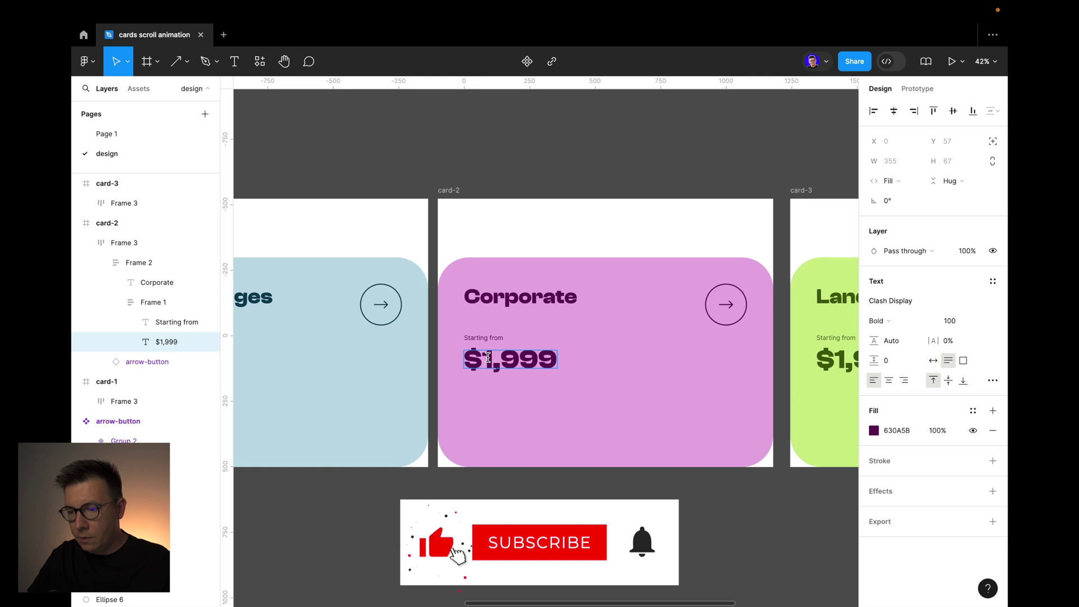
type("3")
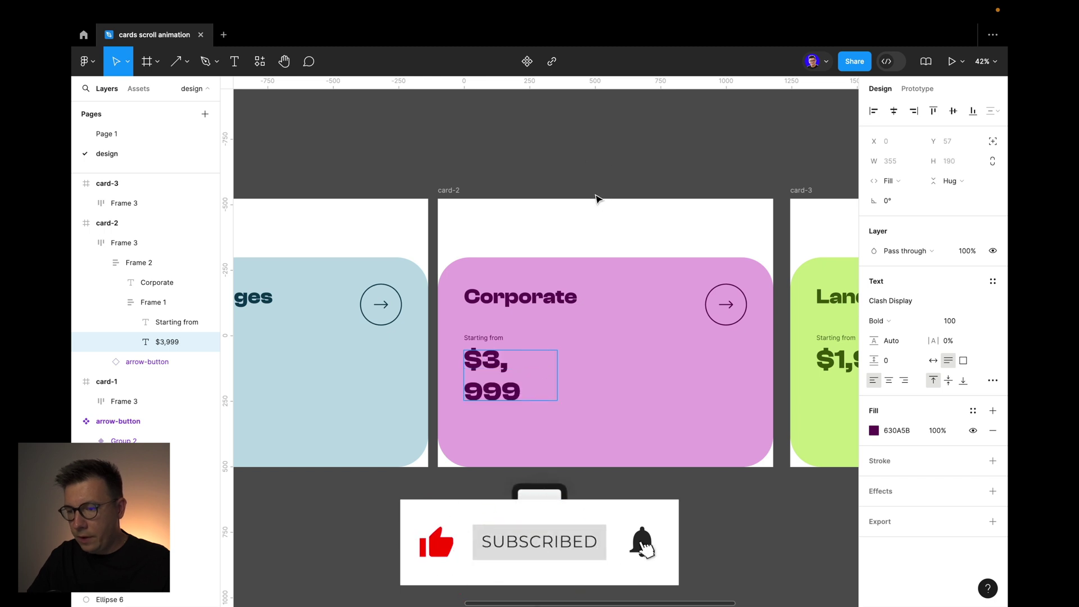
key("Escape")
key("Escape")
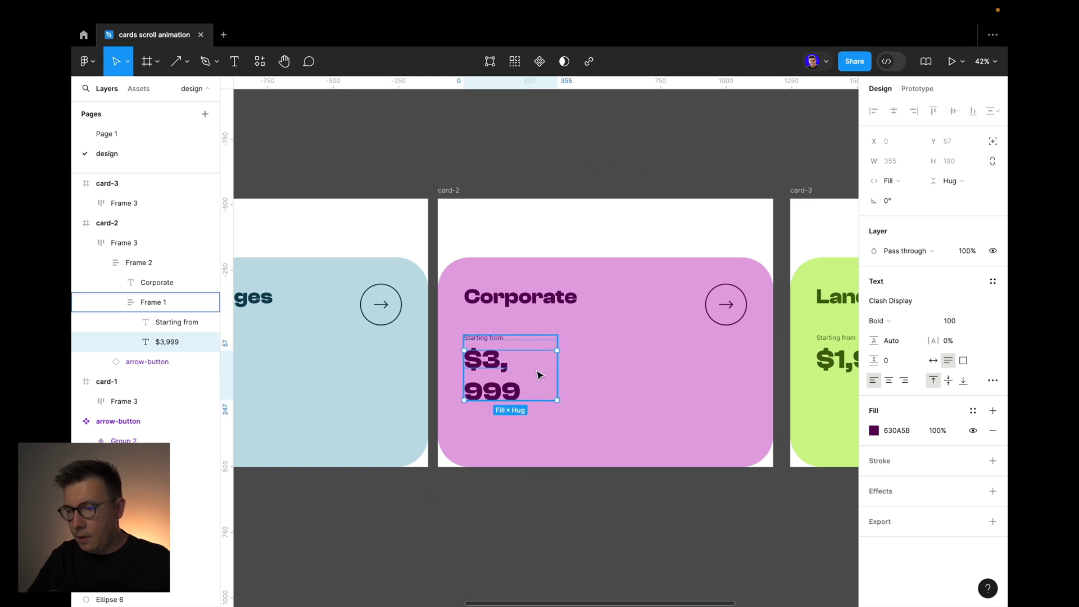
left_click(902, 202)
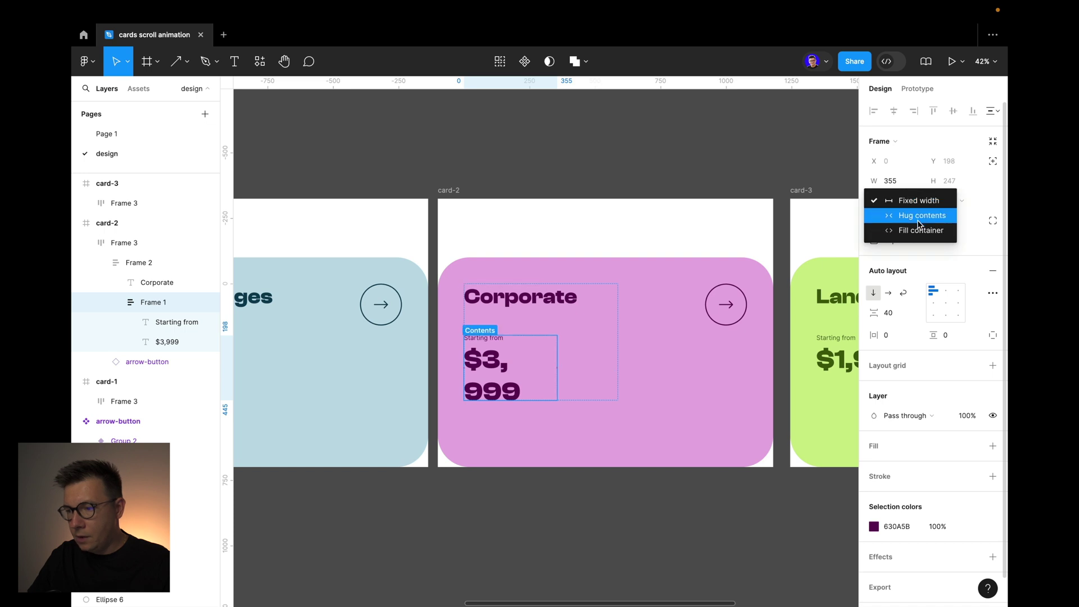
left_click(921, 221)
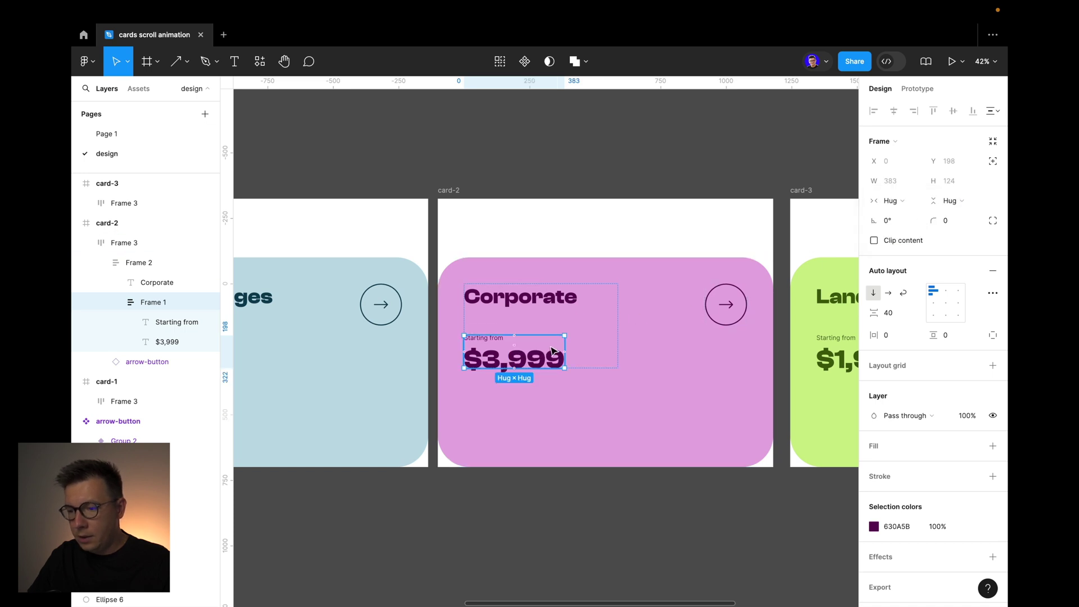
left_click(135, 262)
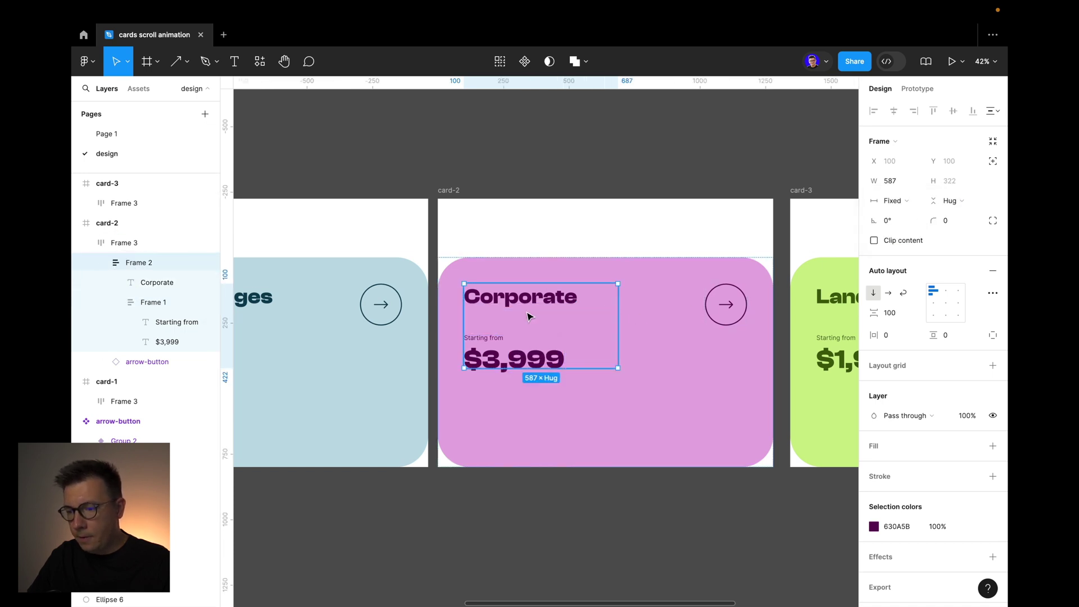
scroll(649, 348, "right", 5)
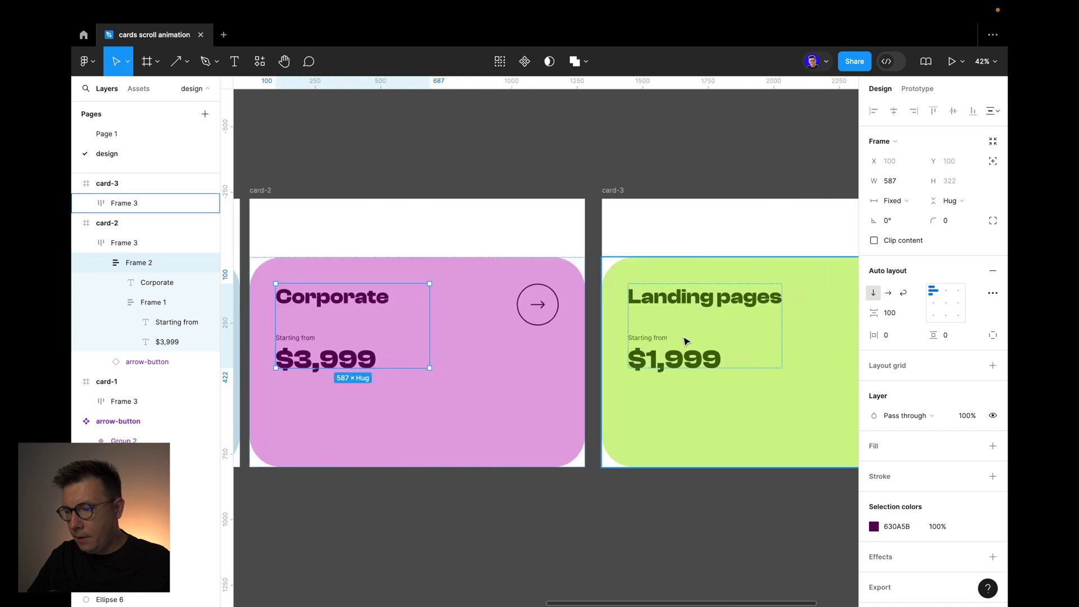
Retitle the green card's heading to 'Ecommerce'
double_click(689, 298, "super")
type("Ec")
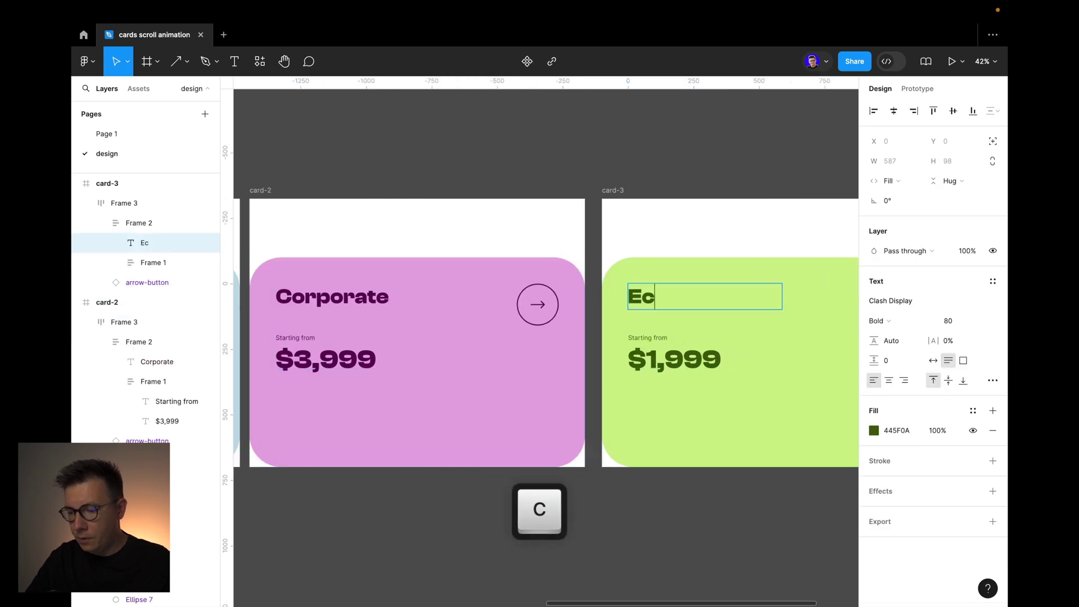
type("ommerce")
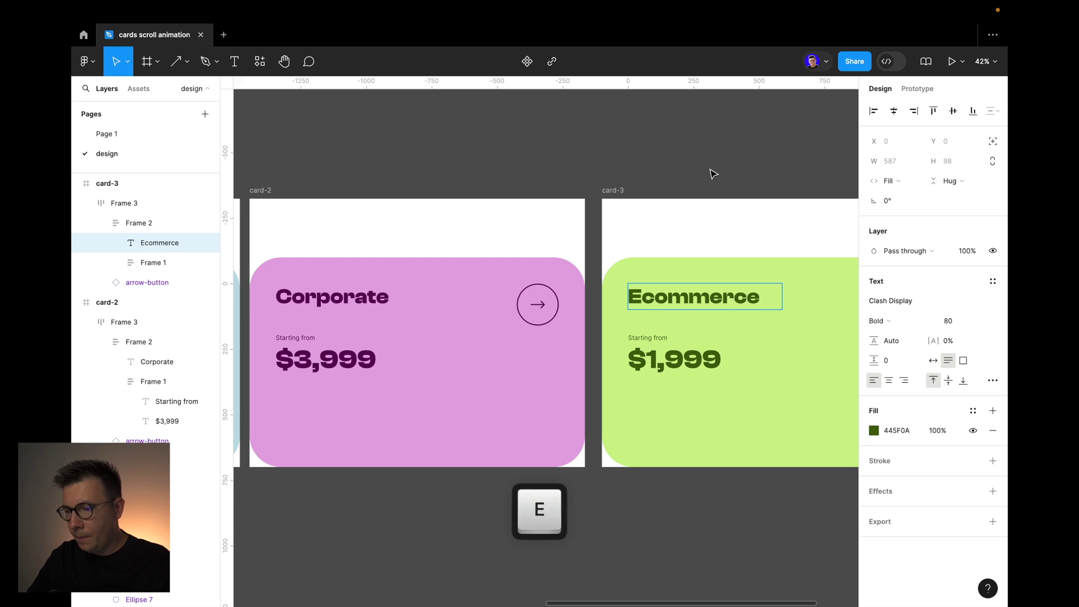
Change the green card's price from $1,999 to $5,999
left_click(653, 360)
left_click(652, 360, "super")
double_click(652, 360, "super")
left_click(652, 360)
key("BackSpace")
type("5")
key("Escape")
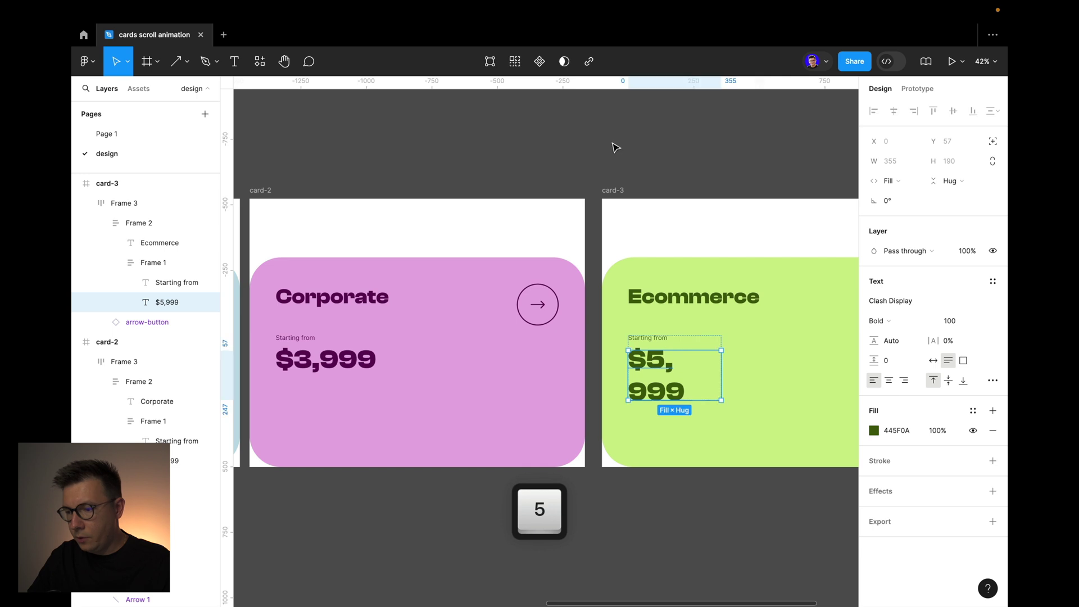
Set both the Ecommerce price text and its price frame width to Hug contents
left_click(890, 181)
left_click(921, 165)
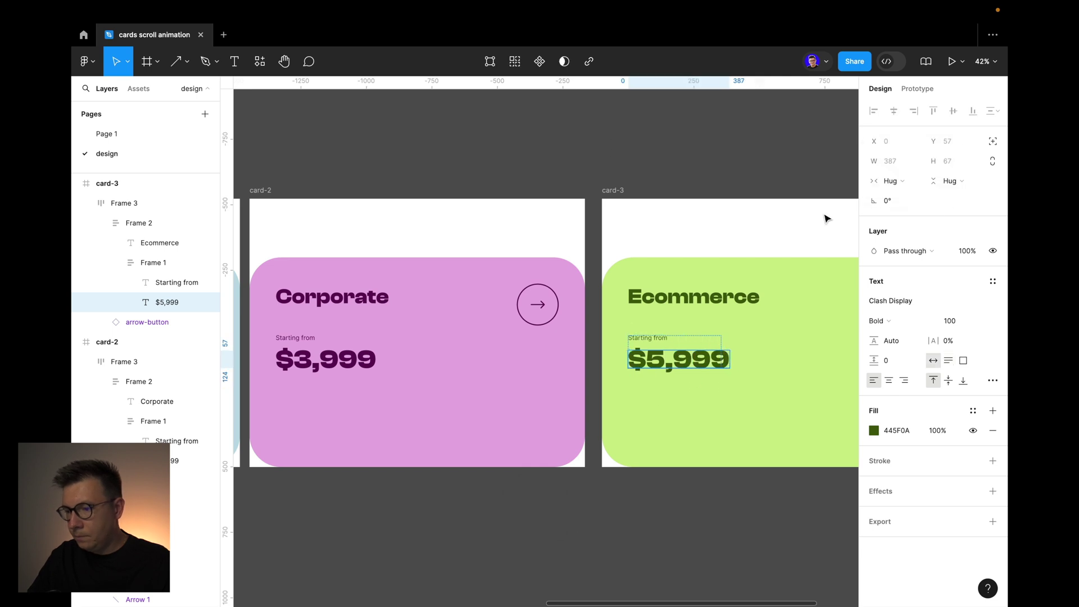
left_click(624, 175)
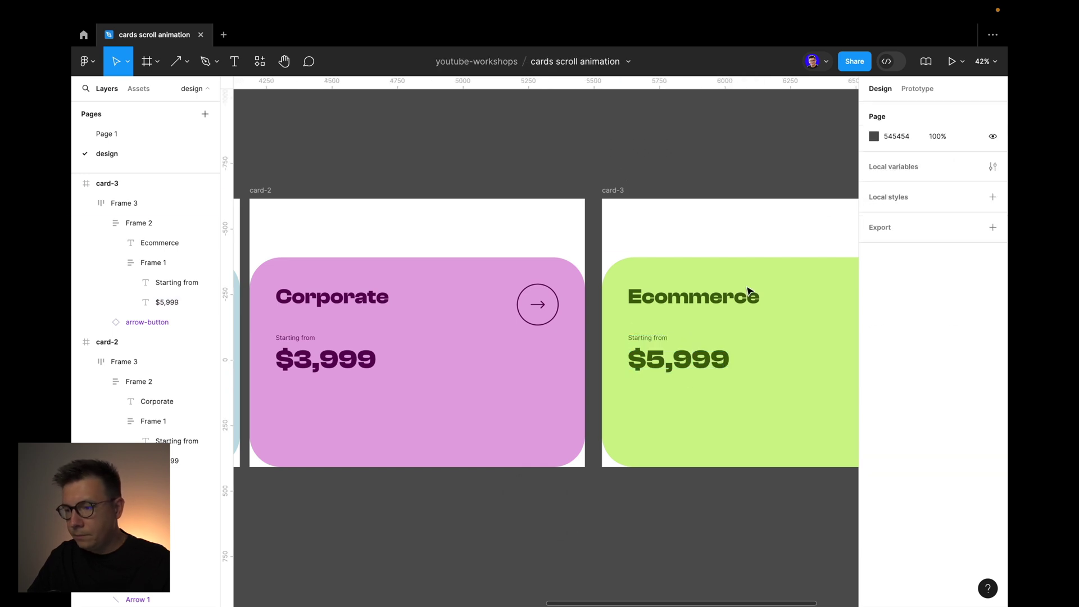
left_click(665, 344)
left_click(665, 343)
left_click(899, 198)
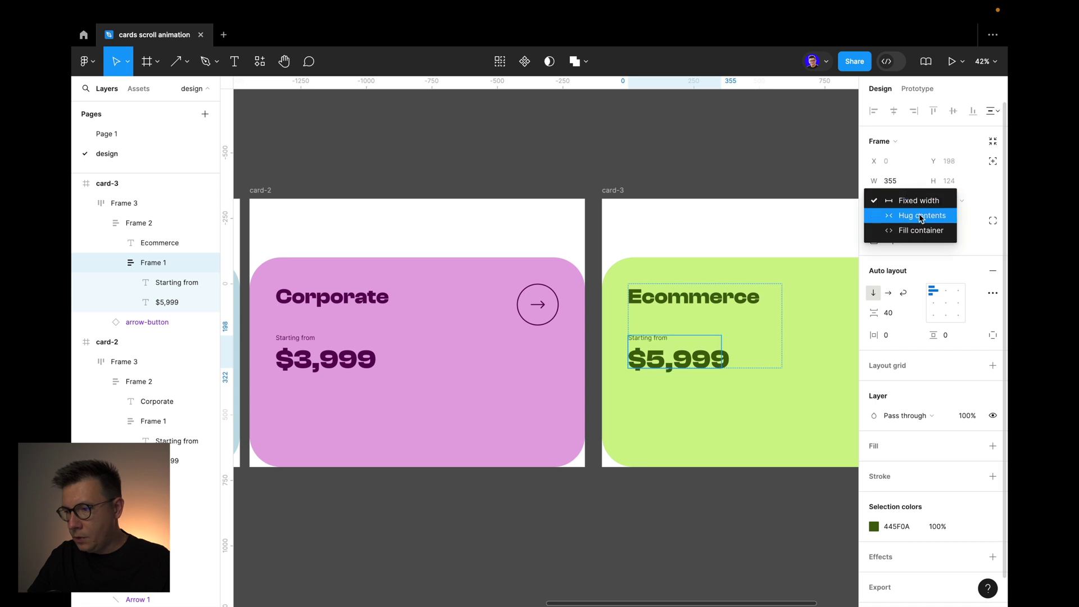
left_click(919, 215)
left_click(317, 344)
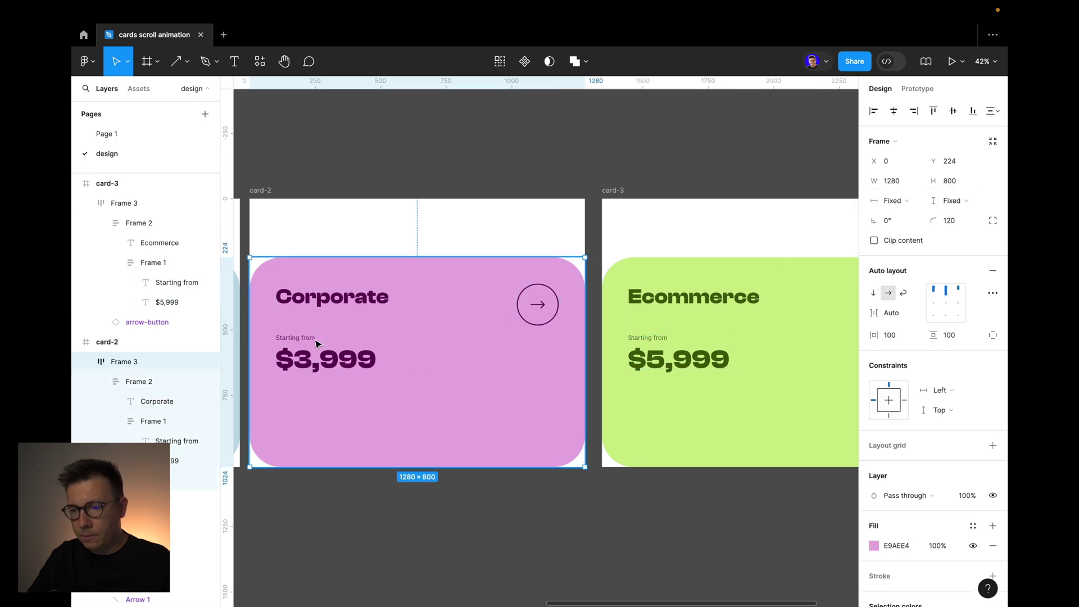
double_click(318, 344)
Set the Corporate card height to 700 and the Ecommerce card height to 600
left_click(637, 158)
scroll(646, 167, "down", 3)
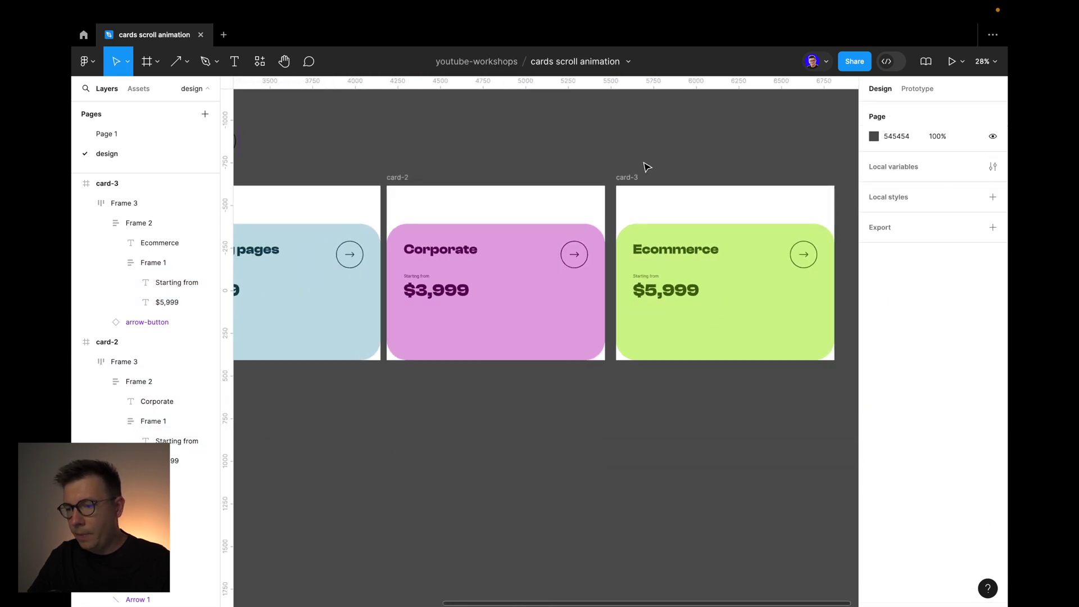
scroll(647, 167, "left", 3)
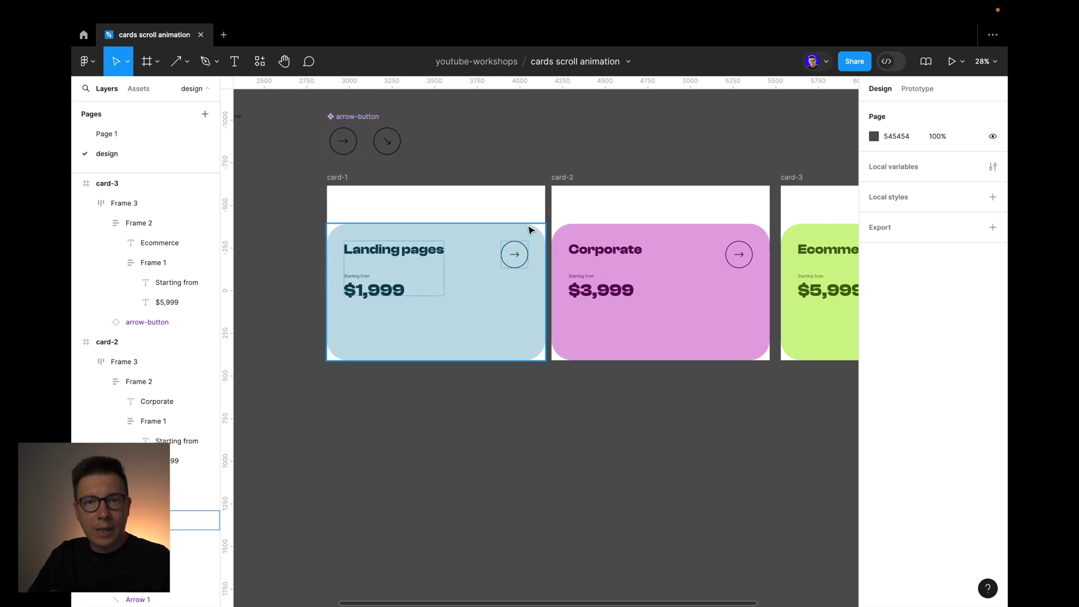
scroll(641, 259, "right", 3)
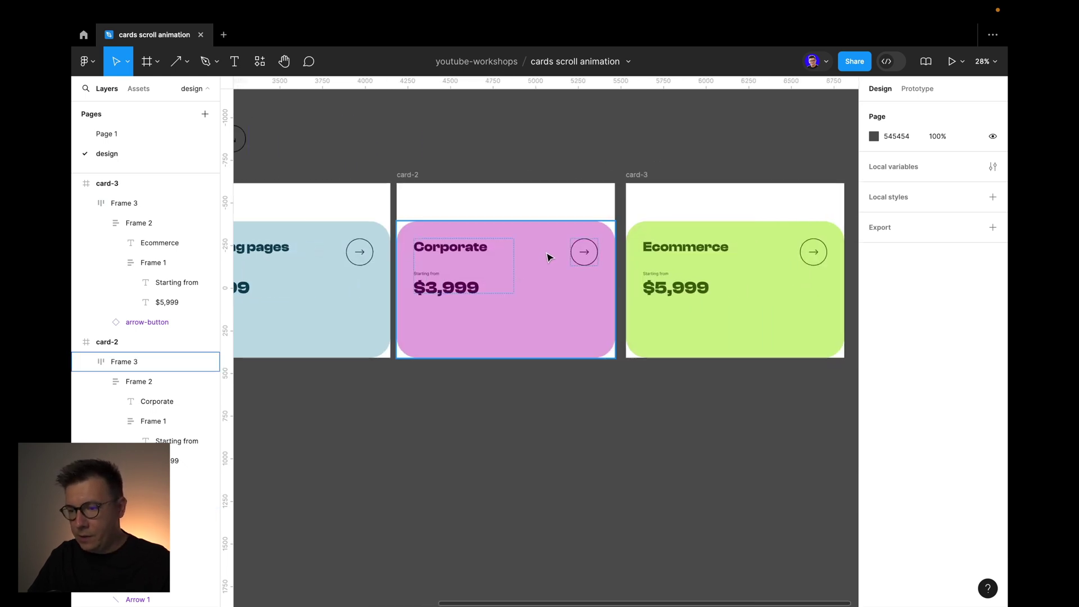
left_click(531, 243)
left_click(325, 245)
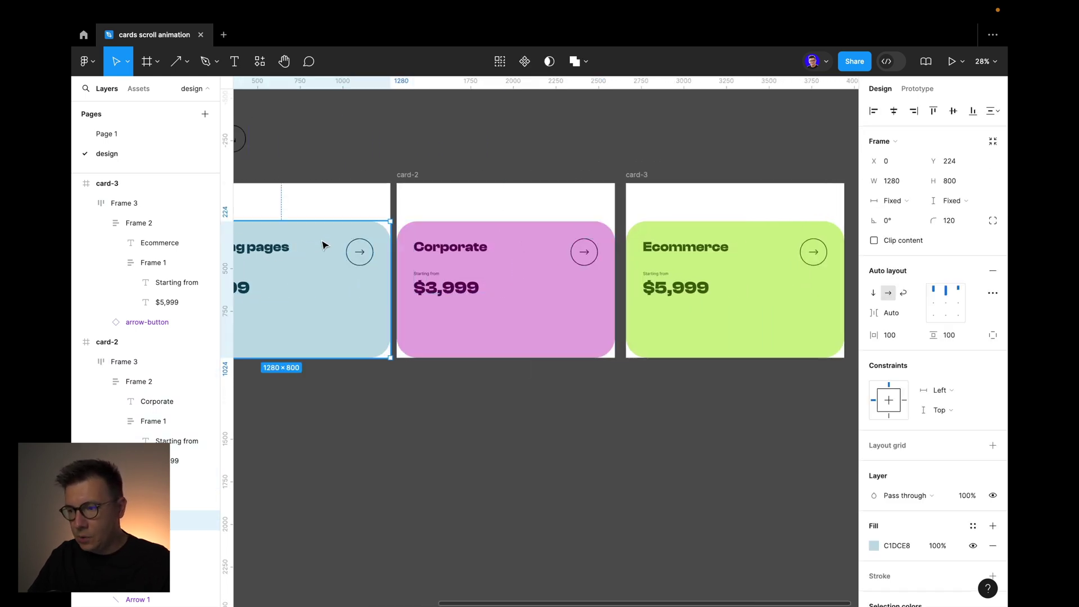
left_click(573, 254)
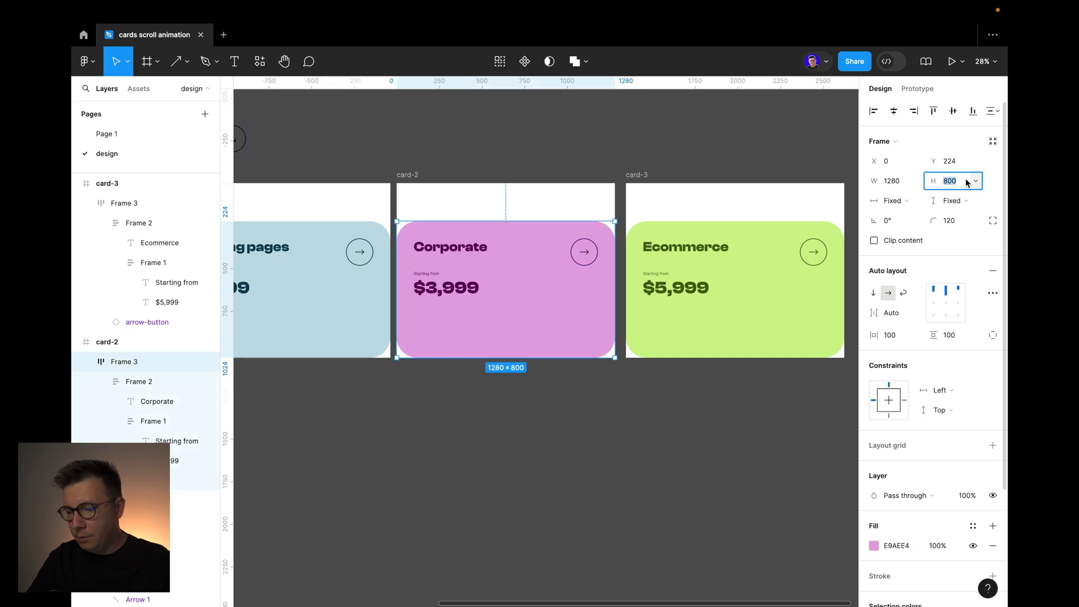
type("7")
key("Return")
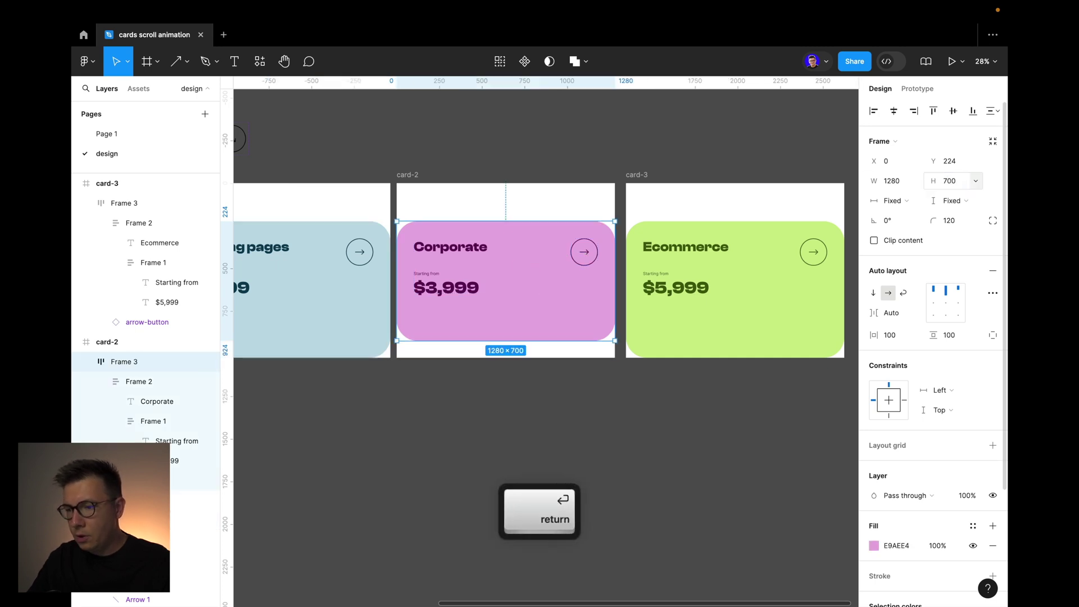
left_click(805, 278)
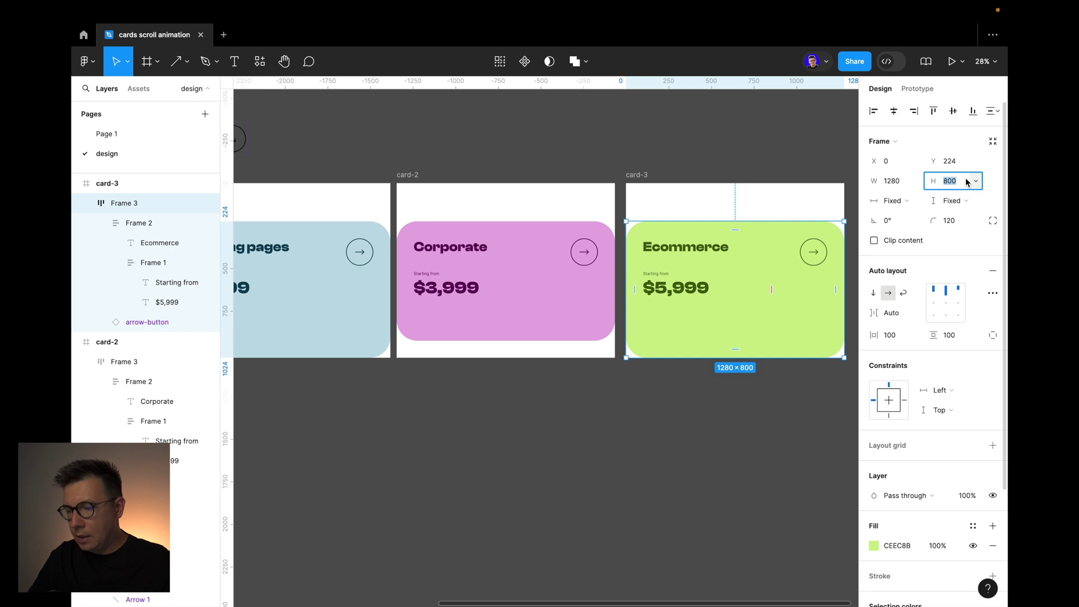
type("6")
key("Return")
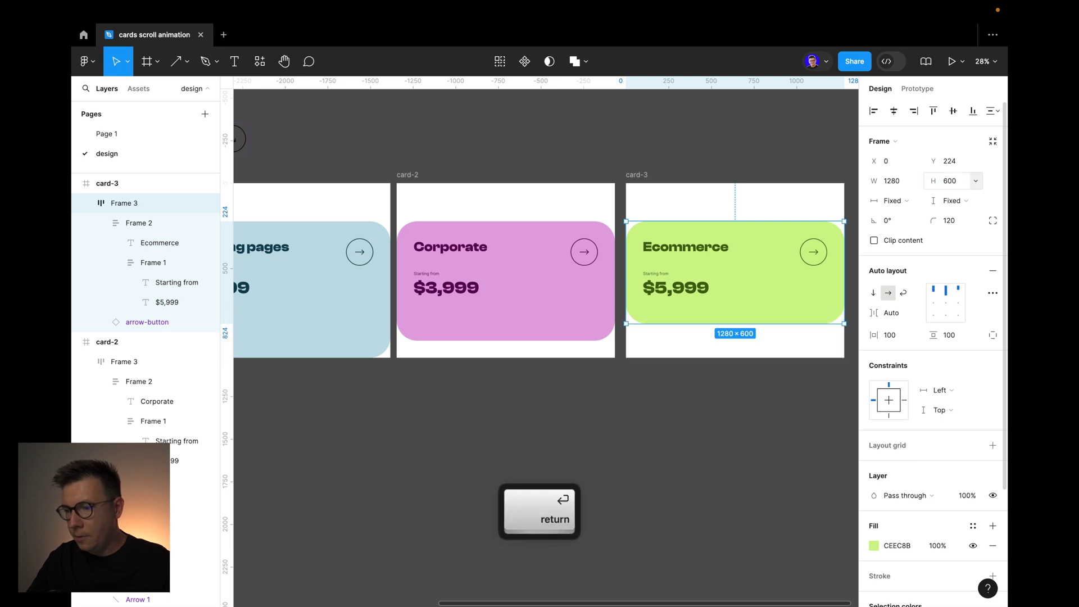
Align the Corporate and Ecommerce cards to the bottom of their frames
left_click(526, 256)
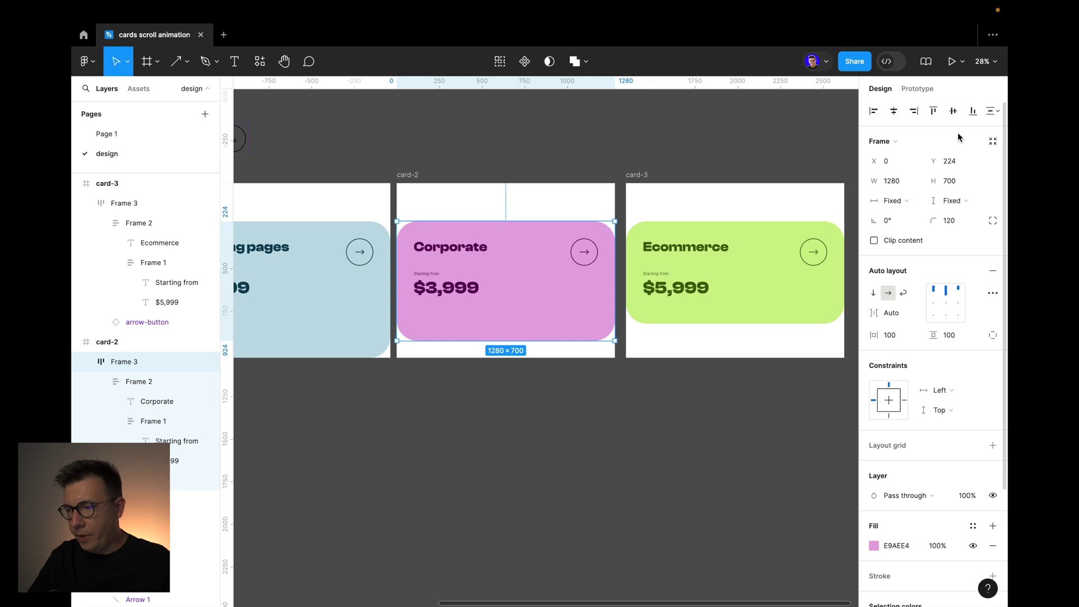
left_click(972, 112)
left_click(733, 260)
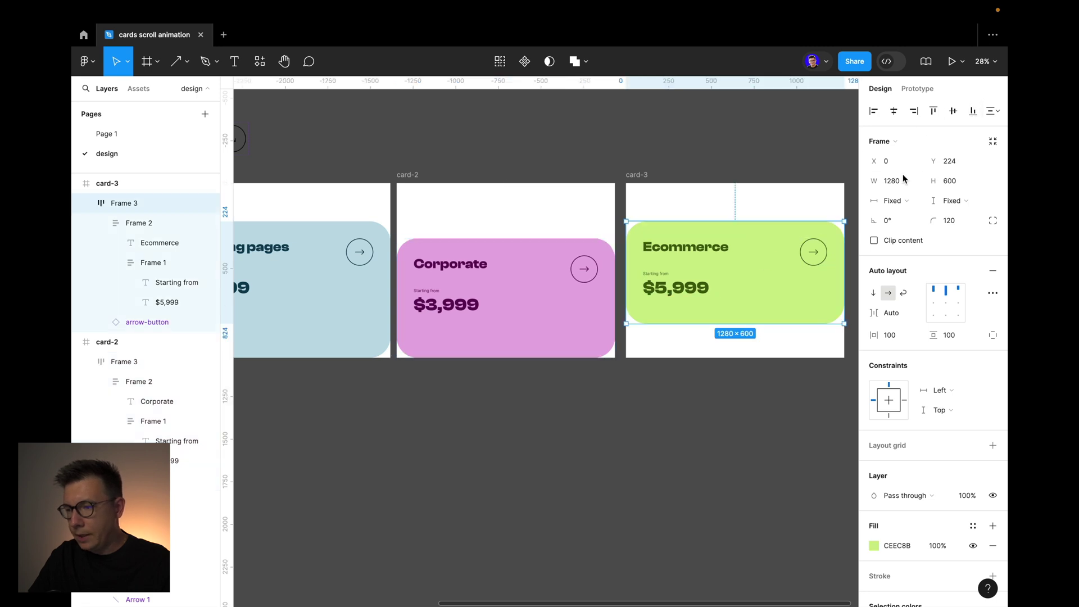
left_click(973, 111)
left_click(710, 113)
scroll(431, 150, "left", 3)
Select the card-1, card-2 and card-3 frames together and delete their white fill
left_click(453, 188)
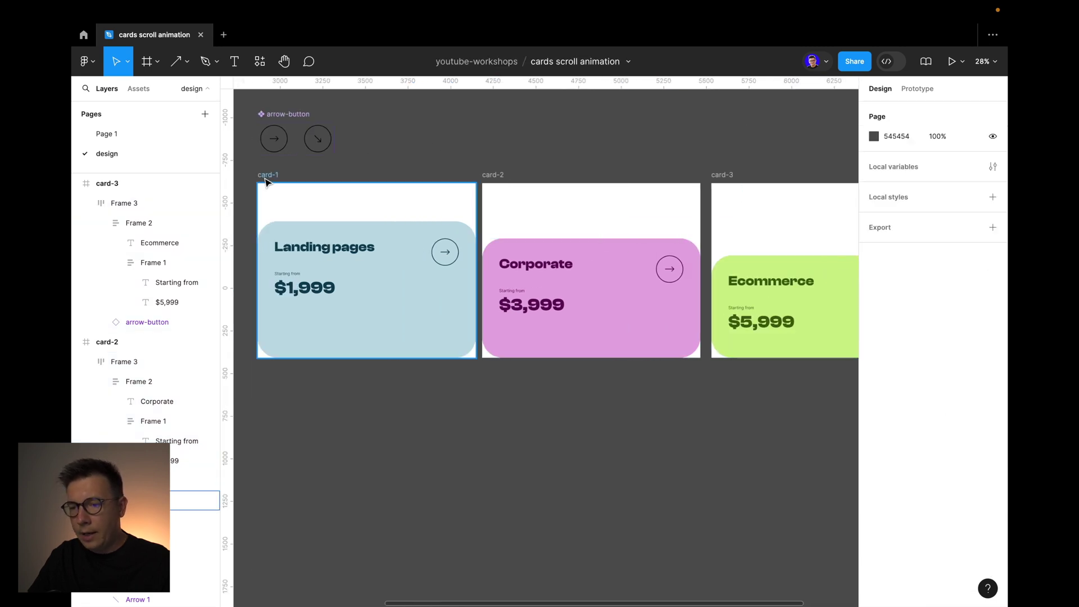
left_click(498, 185, "shift")
left_click(731, 191, "shift")
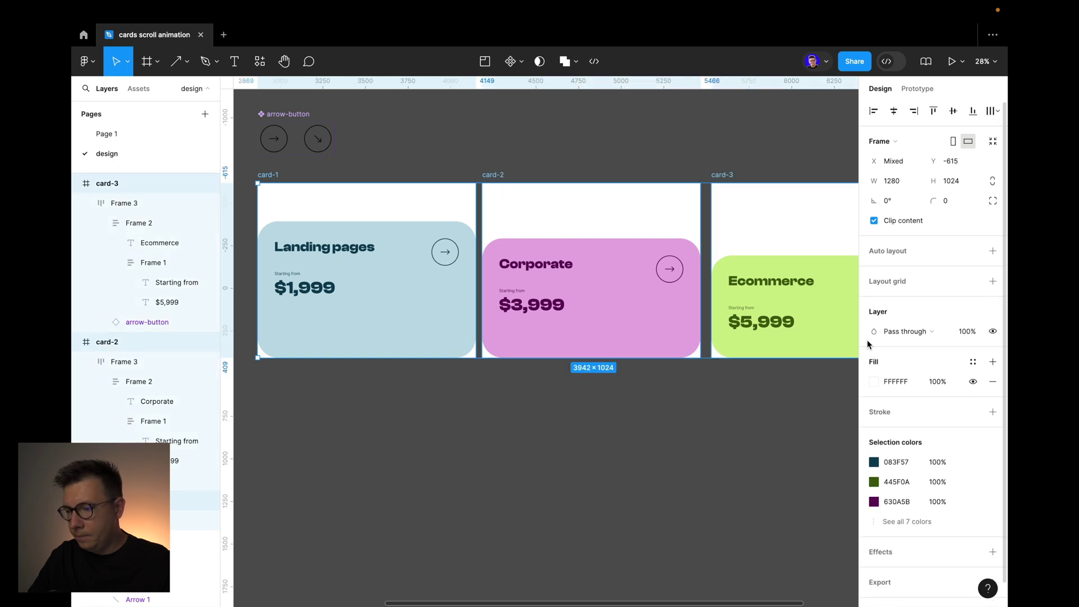
scroll(940, 439, "down", 1)
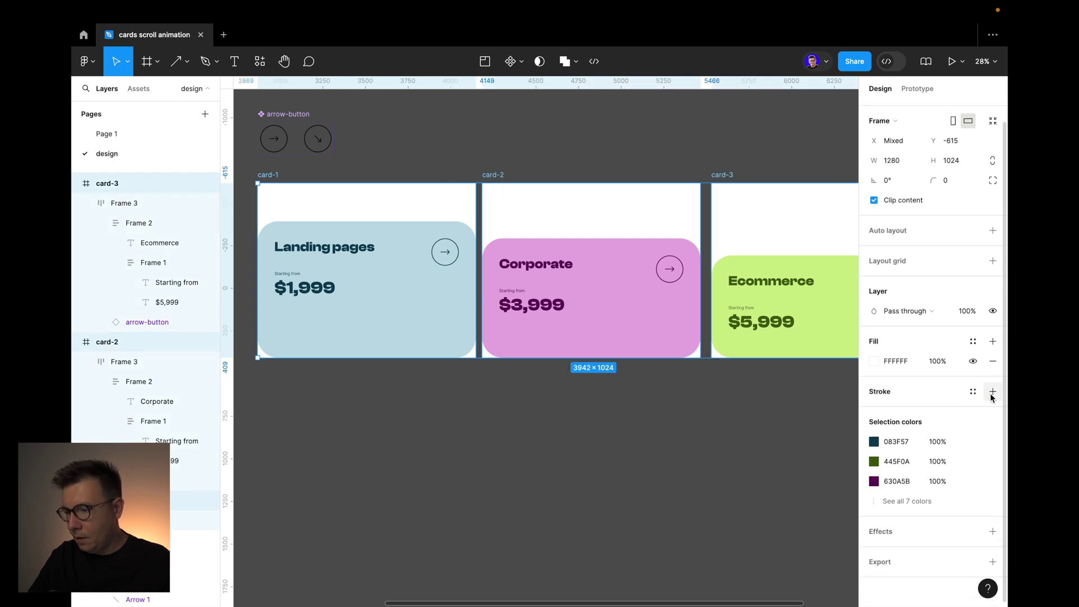
left_click(992, 360)
left_click(634, 133)
scroll(634, 132, "left", 5)
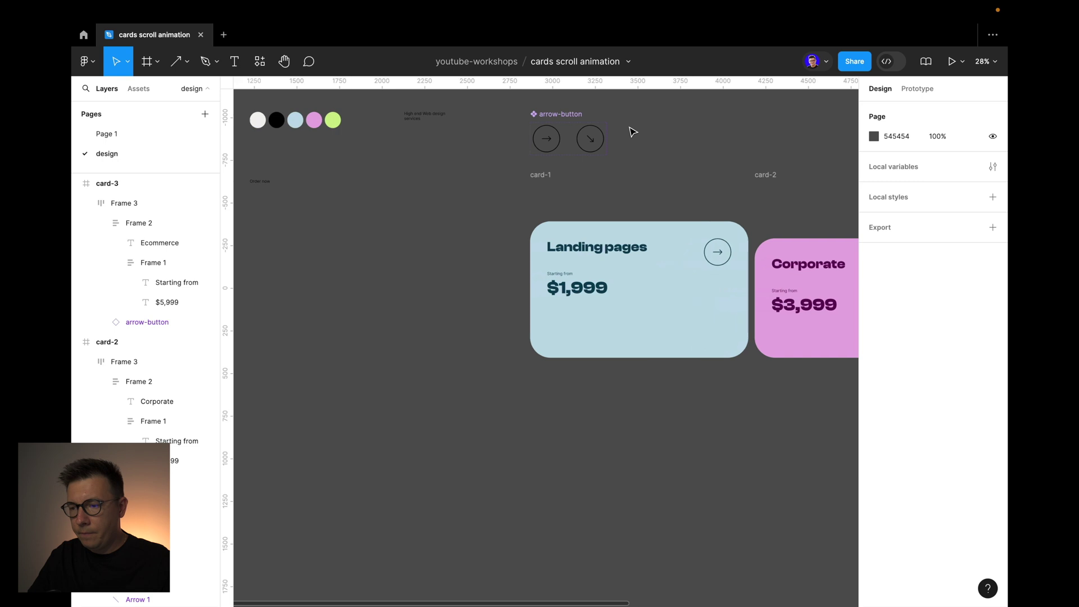
scroll(634, 133, "down", 2)
scroll(630, 131, "down", 3)
scroll(630, 131, "right", 2)
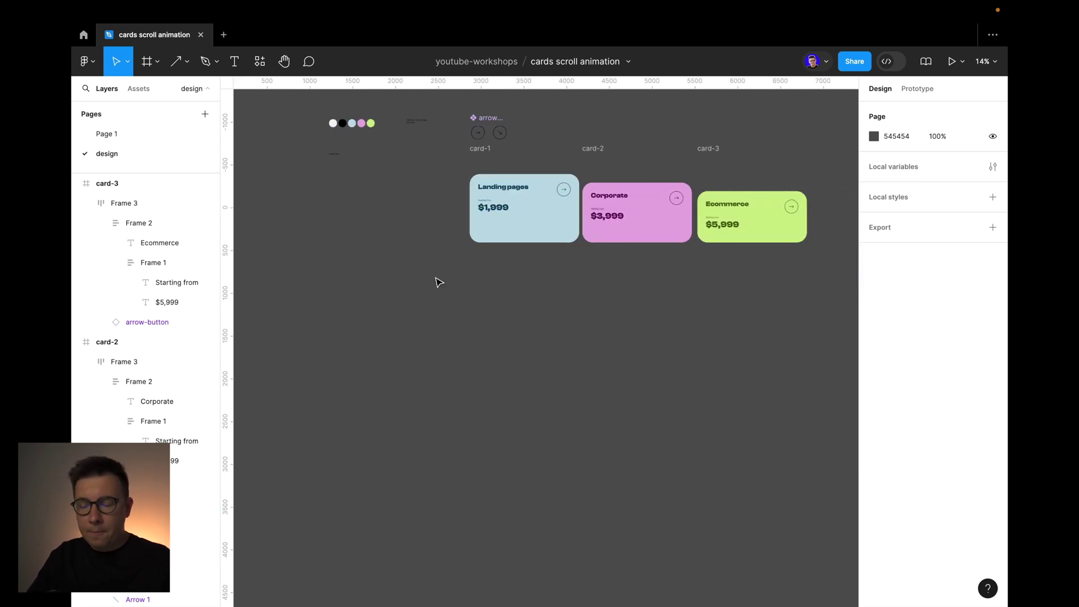
scroll(406, 223, "right", 4)
scroll(478, 222, "up", 2)
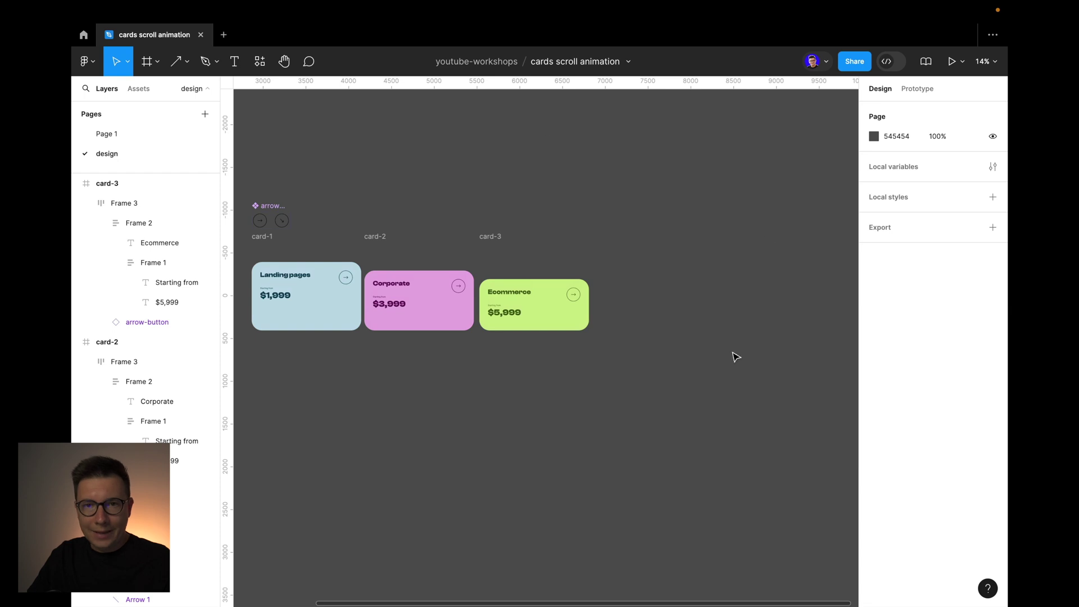
scroll(655, 249, "right", 2)
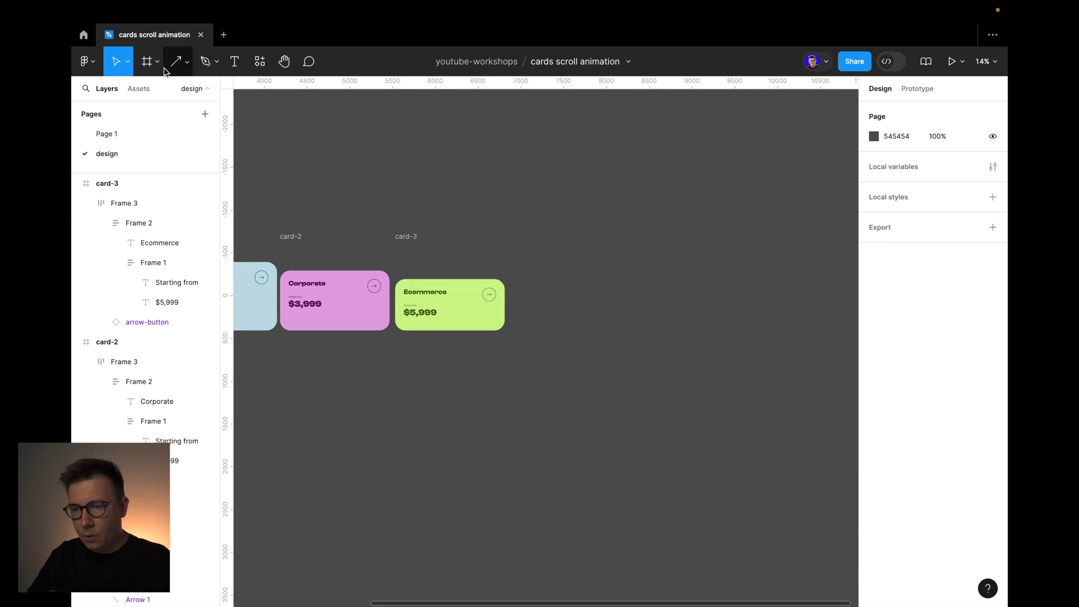
Draw a new frame right of the cards and size it 1440×4000
left_click(144, 65)
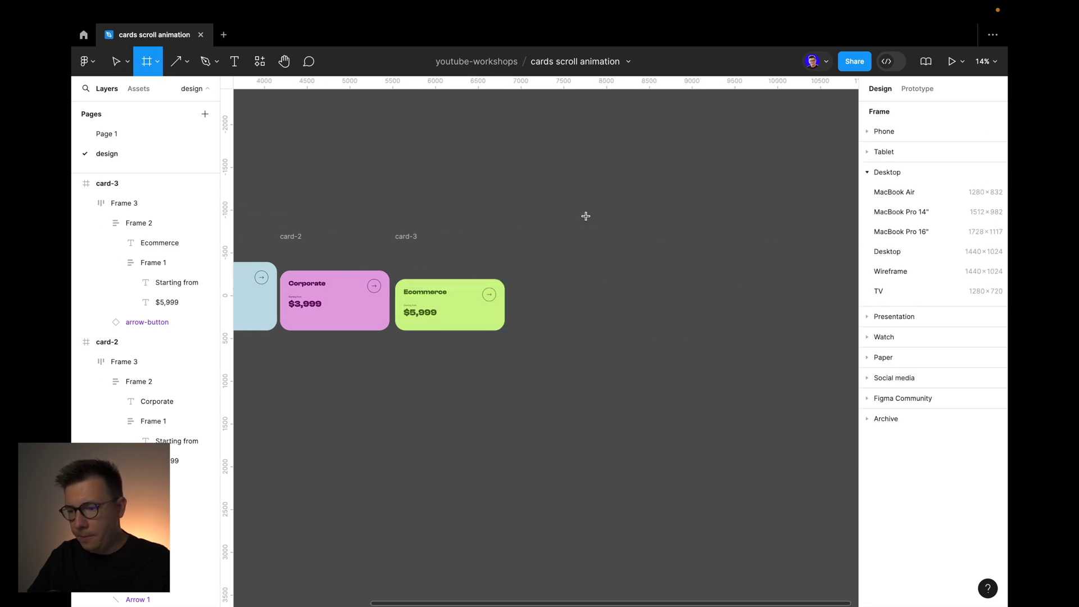
left_click_drag(575, 214, 717, 407)
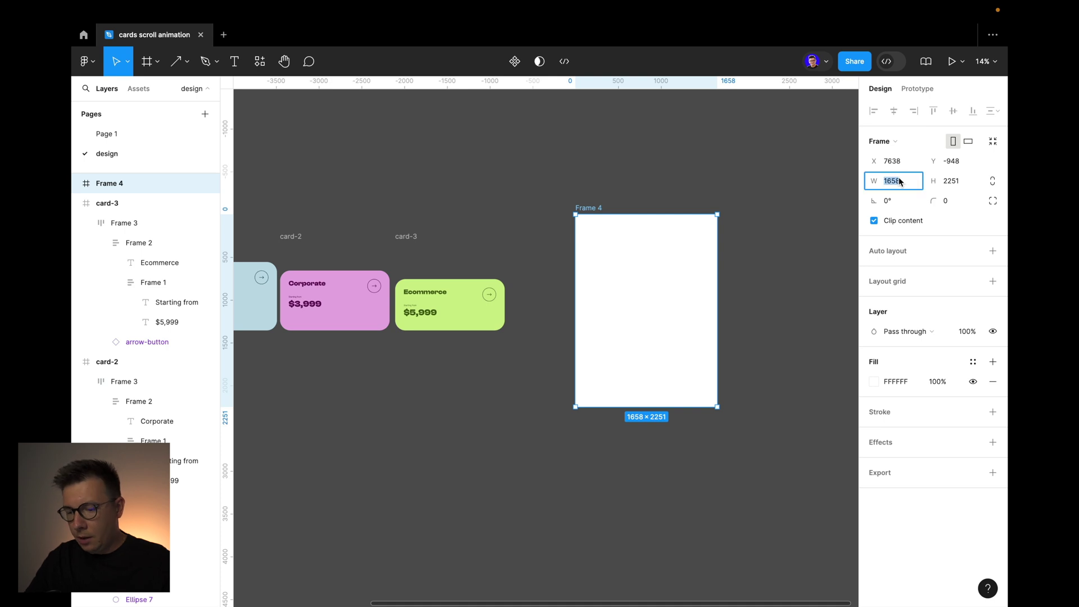
type("1440")
key("Return")
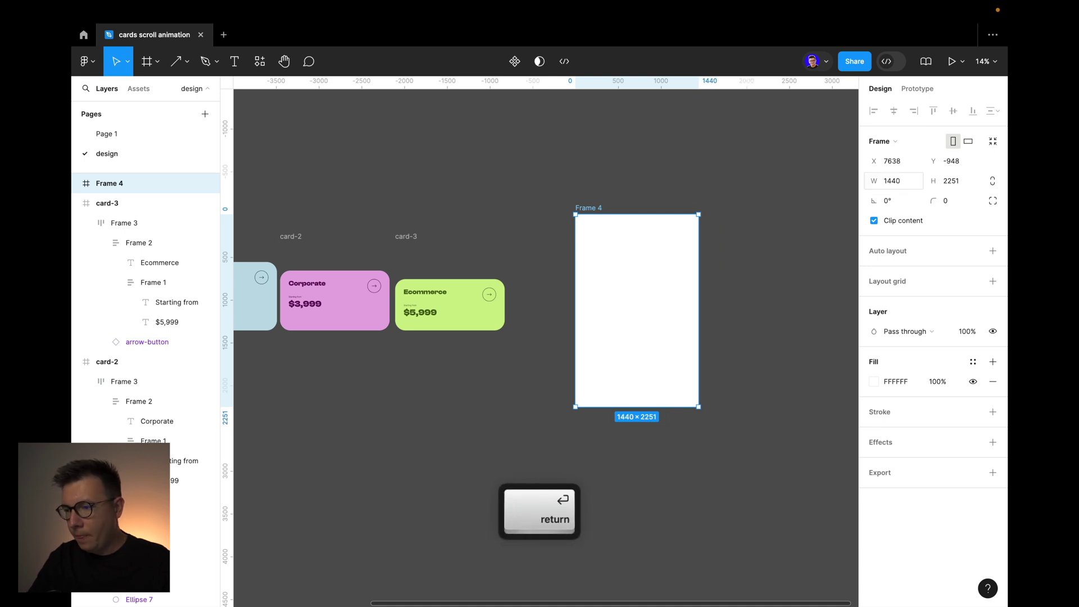
left_click(967, 184)
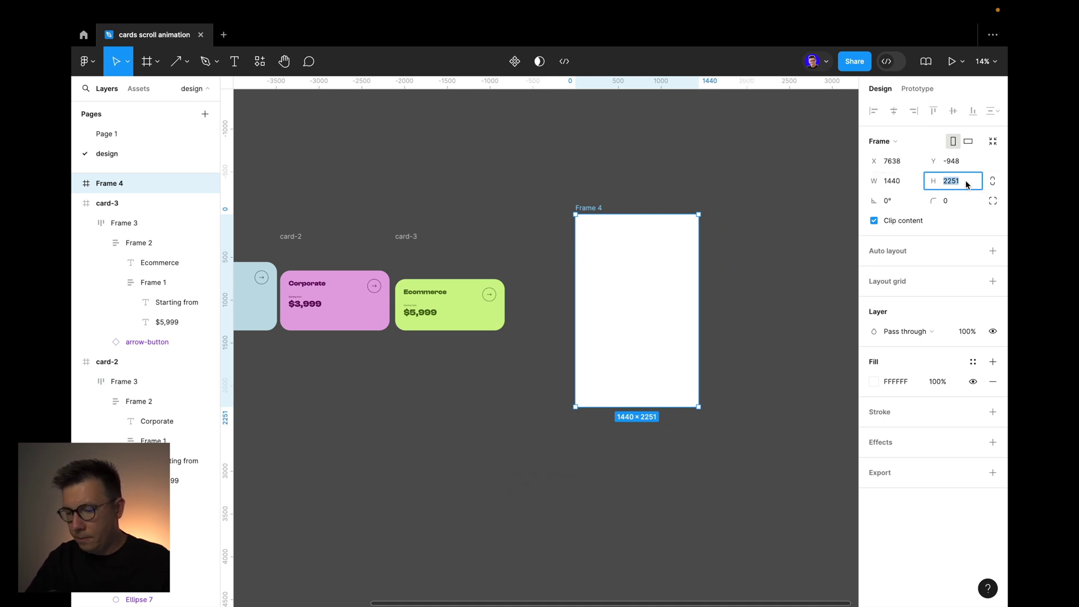
type("4000")
key("Return")
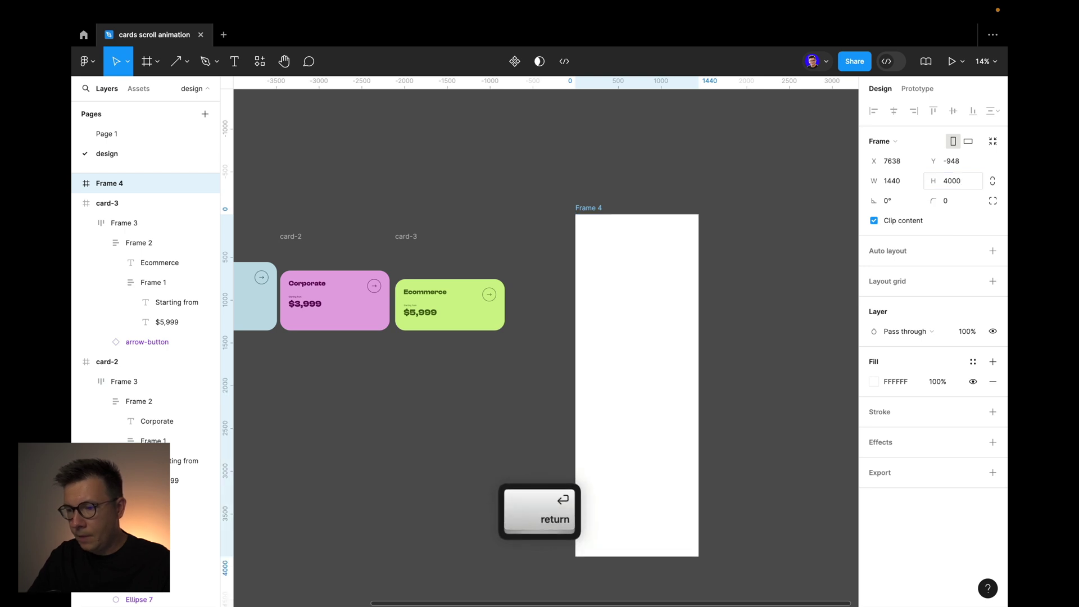
Fill Frame 4 with light grey F3F1F2 sampled with the eyedropper
left_click(557, 170)
scroll(542, 169, "left", 5)
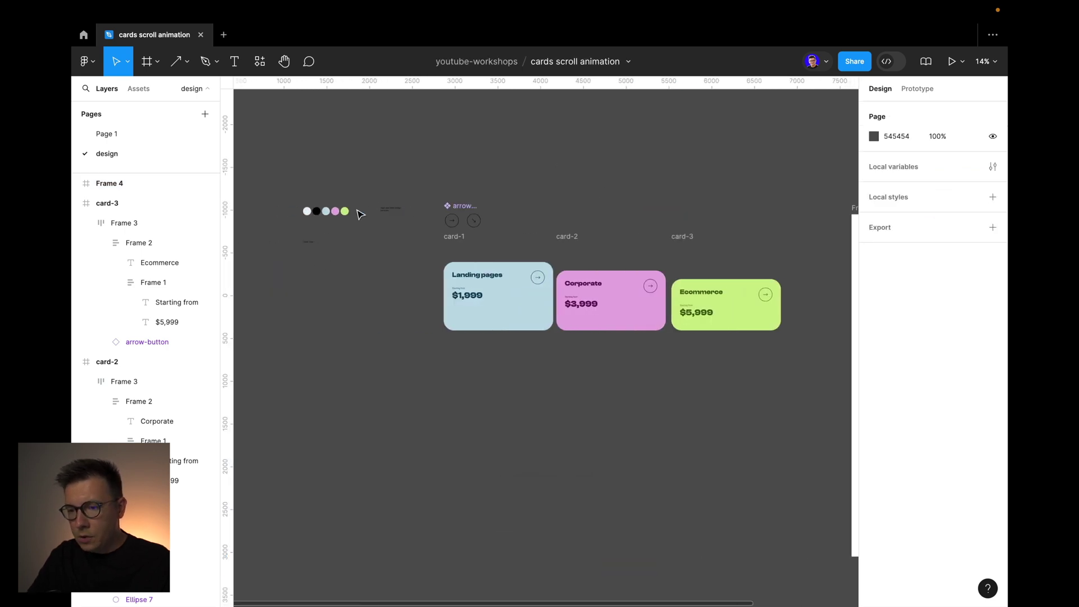
scroll(361, 214, "up", 5)
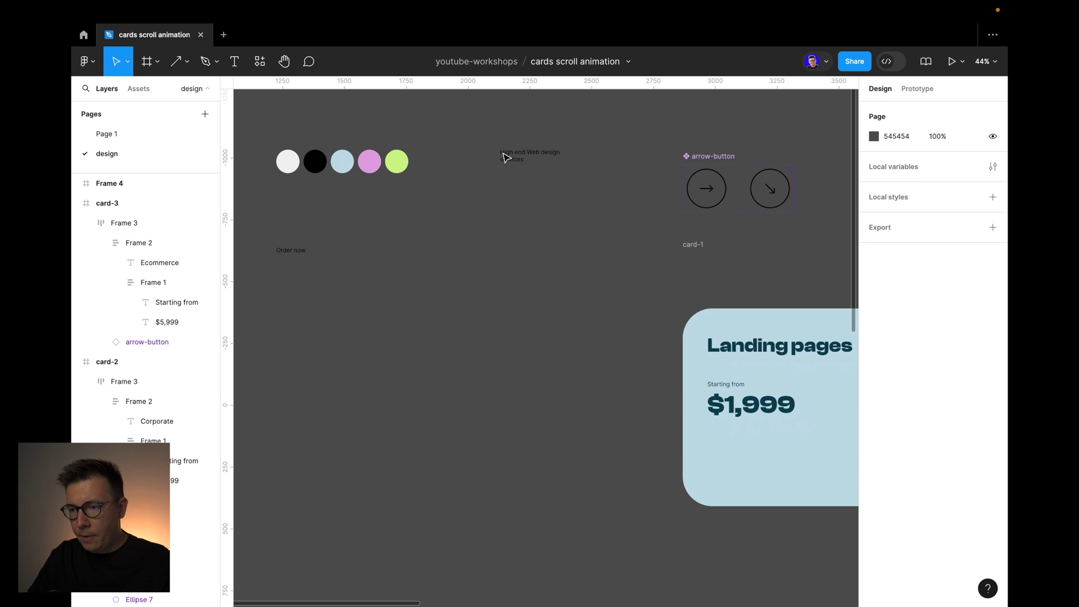
scroll(504, 158, "down", 3)
left_click(509, 156)
scroll(523, 155, "down", 3)
scroll(731, 168, "right", 2)
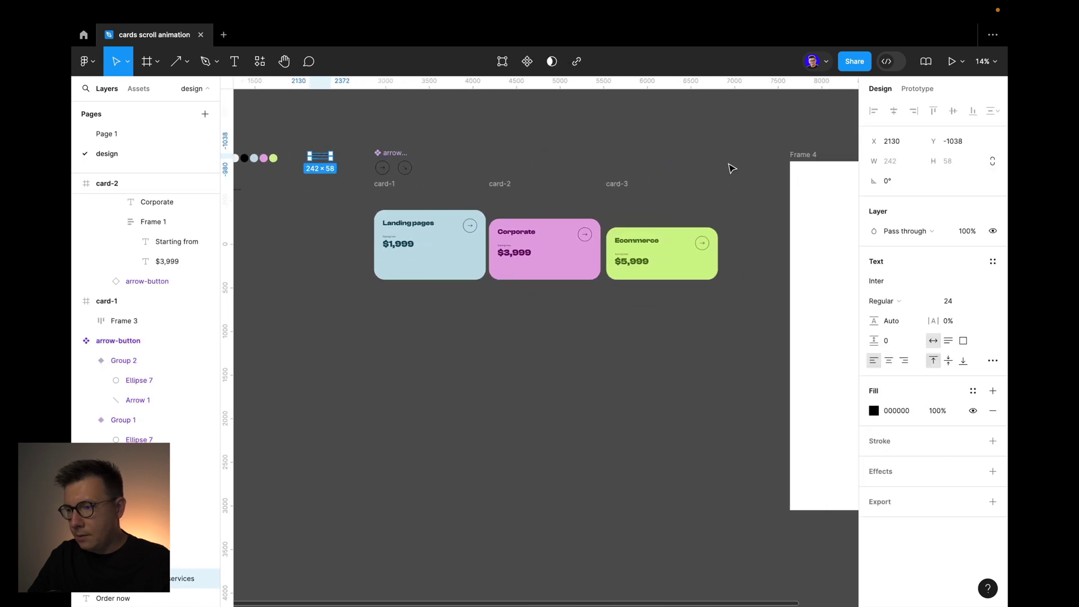
left_click(809, 155)
scroll(771, 159, "left", 1)
scroll(756, 157, "right", 3)
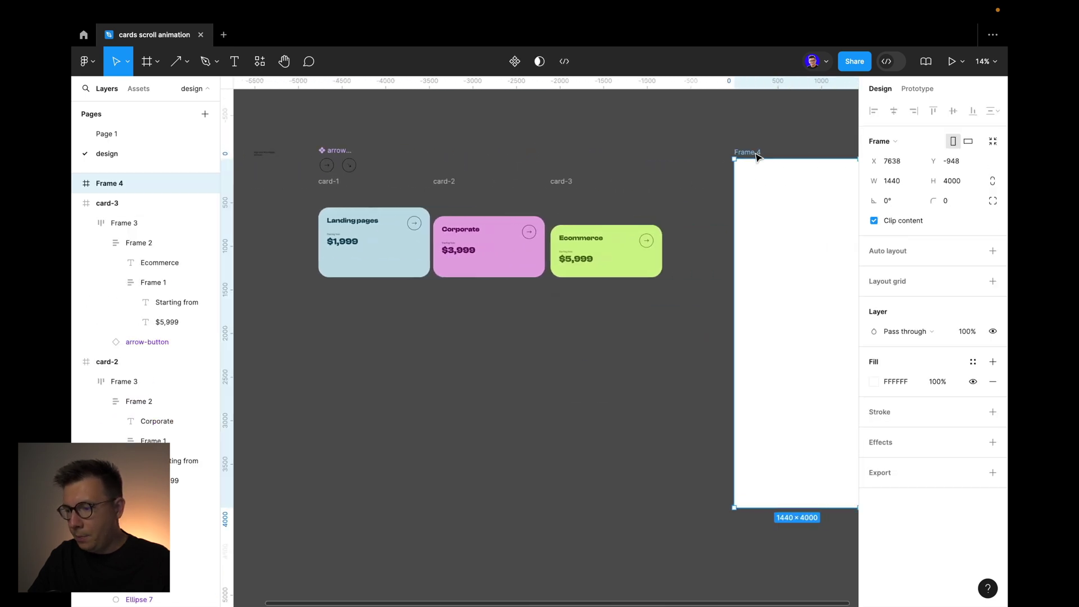
scroll(756, 158, "left", 2)
scroll(742, 163, "right", 3)
scroll(702, 225, "left", 2)
key("i")
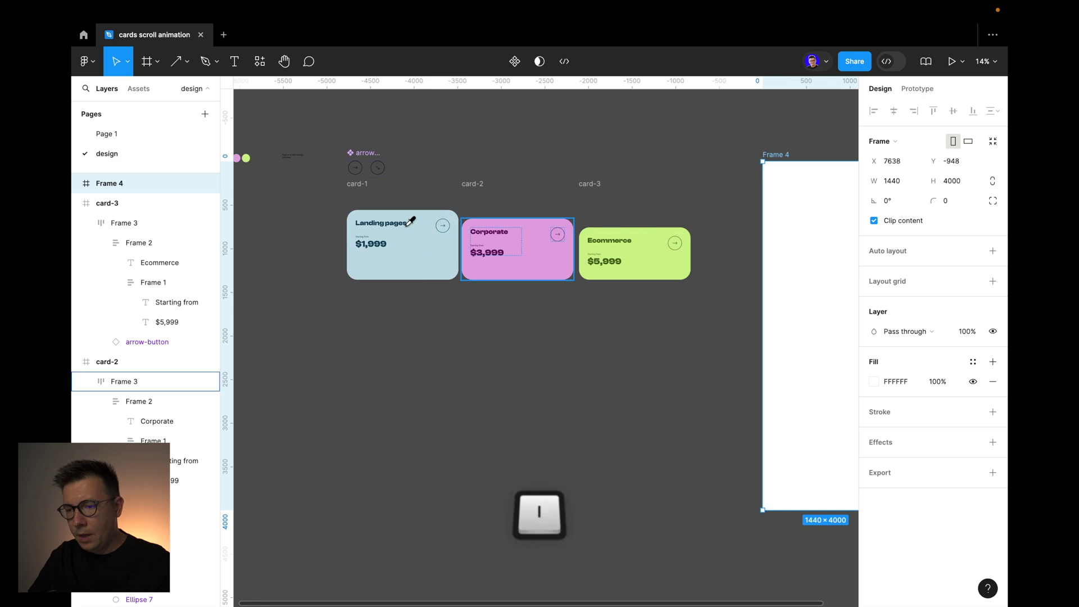
scroll(800, 132, "left", 2)
left_click(800, 132)
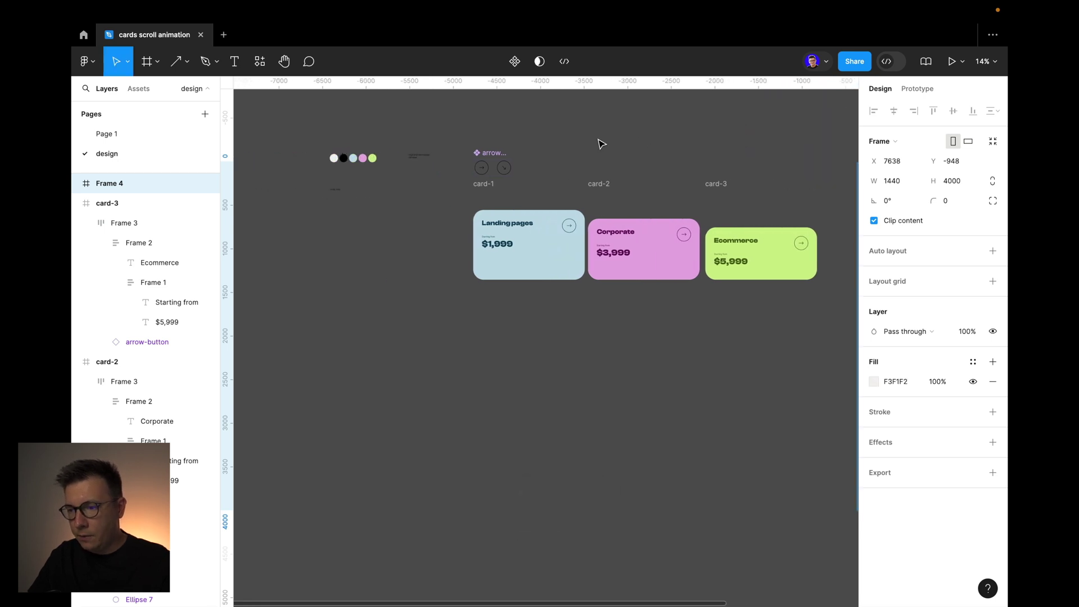
left_click(650, 138)
scroll(650, 137, "right", 3)
scroll(435, 180, "left", 3)
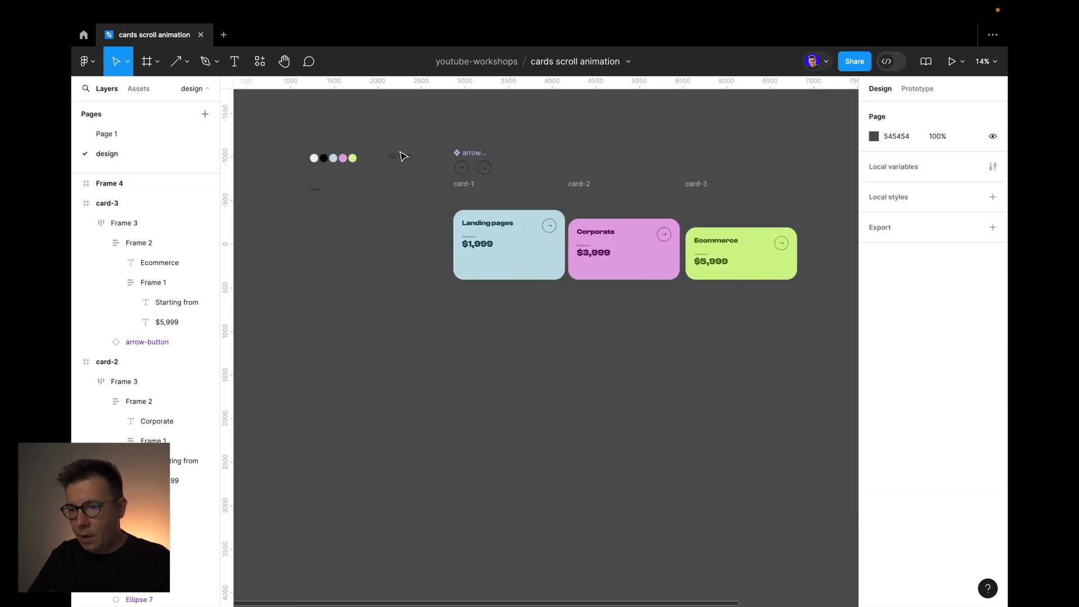
Move the 'High end Web design services' text inside Frame 4
left_click_drag(403, 156, 782, 184)
scroll(808, 169, "right", 5)
left_click_drag(551, 180, 646, 192)
scroll(708, 188, "up", 3)
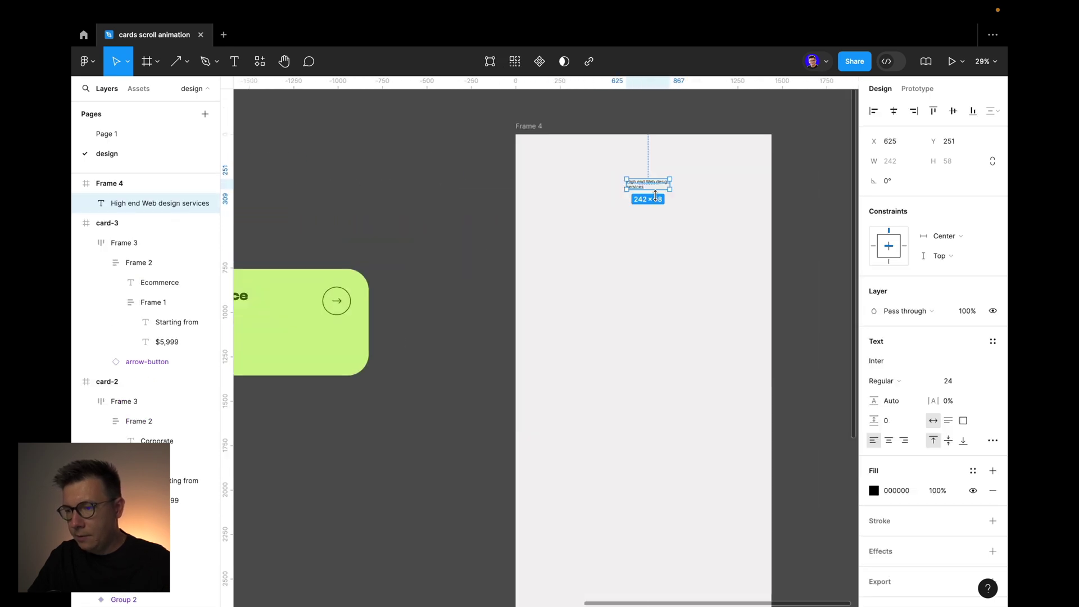
Set the text to Clash Display Bold at size 120
left_click(892, 361)
type("cl")
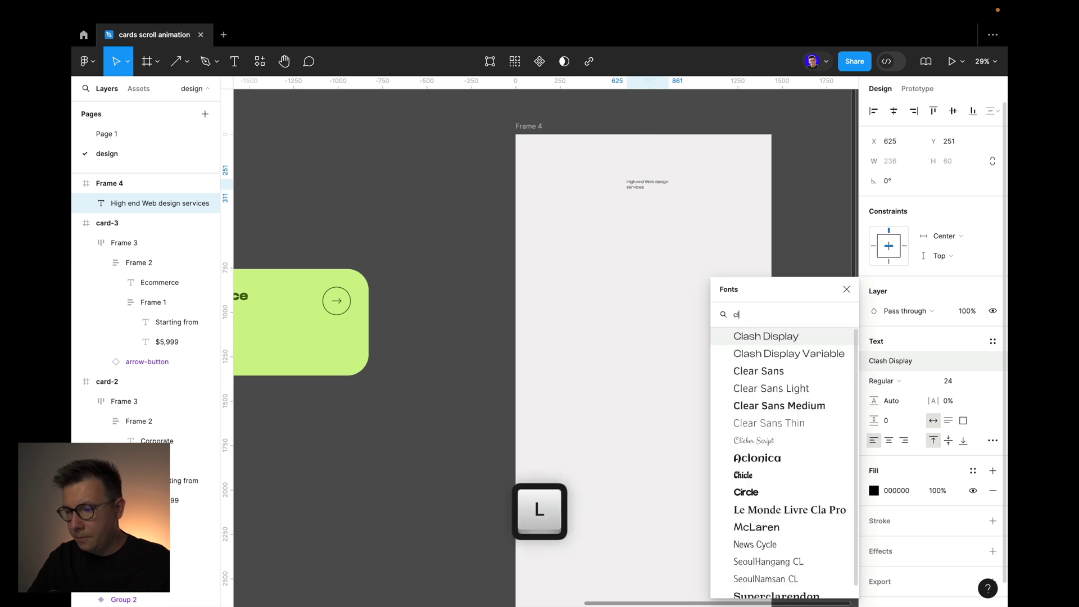
left_click(781, 337)
left_click(881, 380)
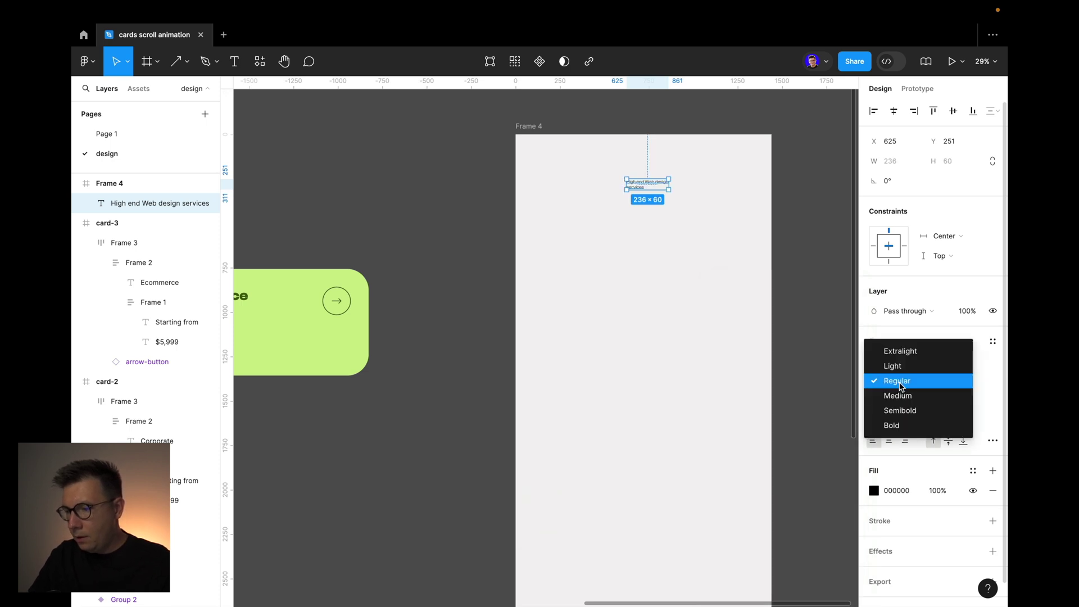
left_click(901, 425)
left_click(956, 382)
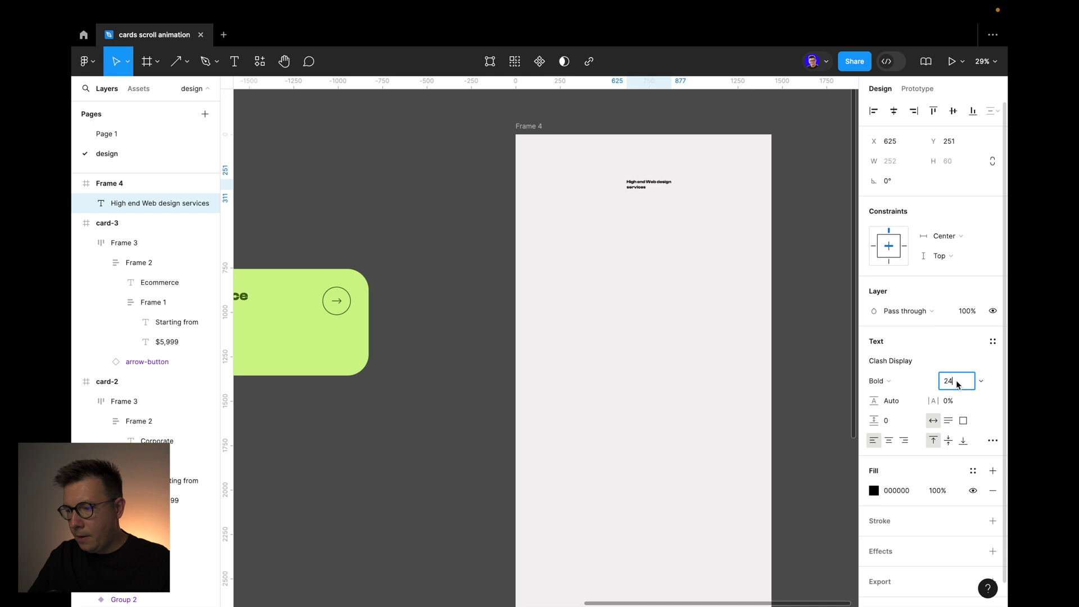
type("120")
key("Return")
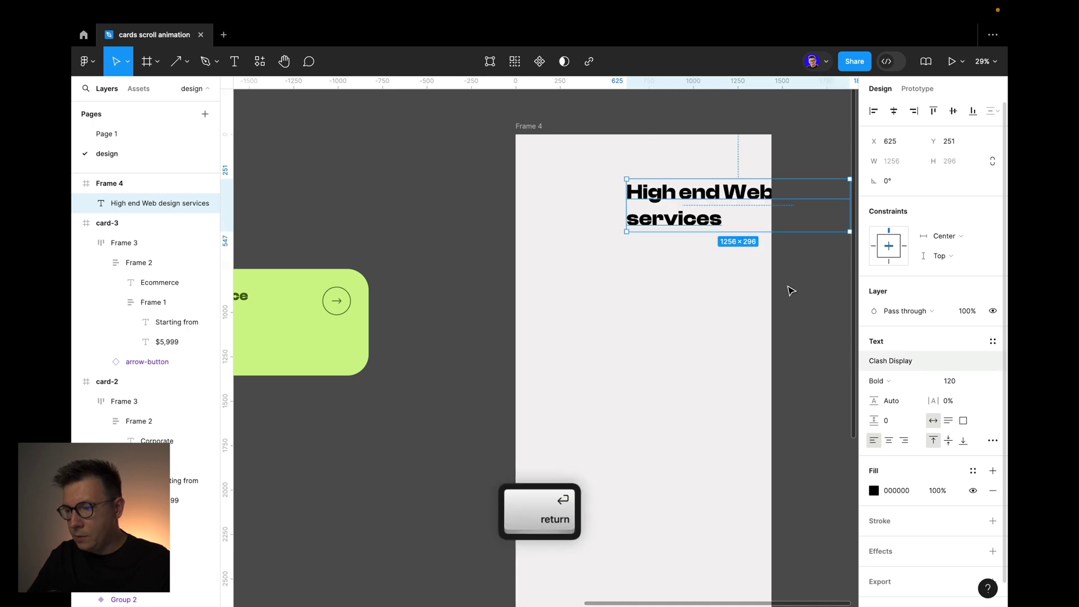
Centre-align the heading's lines and move it onto the frame's centre
left_click(747, 122)
left_click_drag(697, 196, 615, 197)
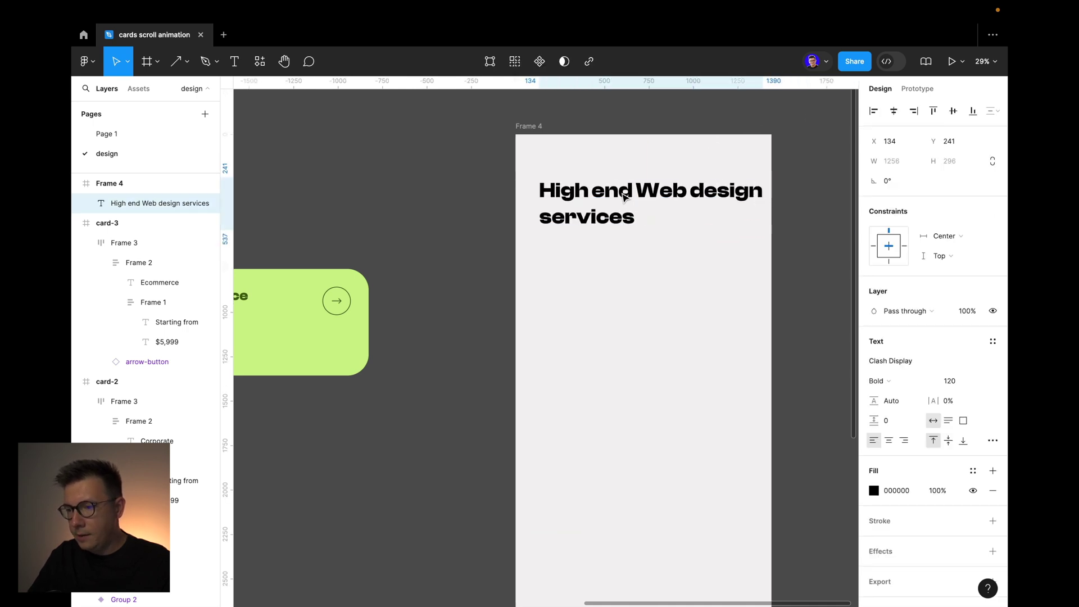
left_click(889, 442)
left_click_drag(692, 202, 679, 204)
Reduce the heading to size 100 and nudge it up near the frame's top
double_click(969, 386)
type("1")
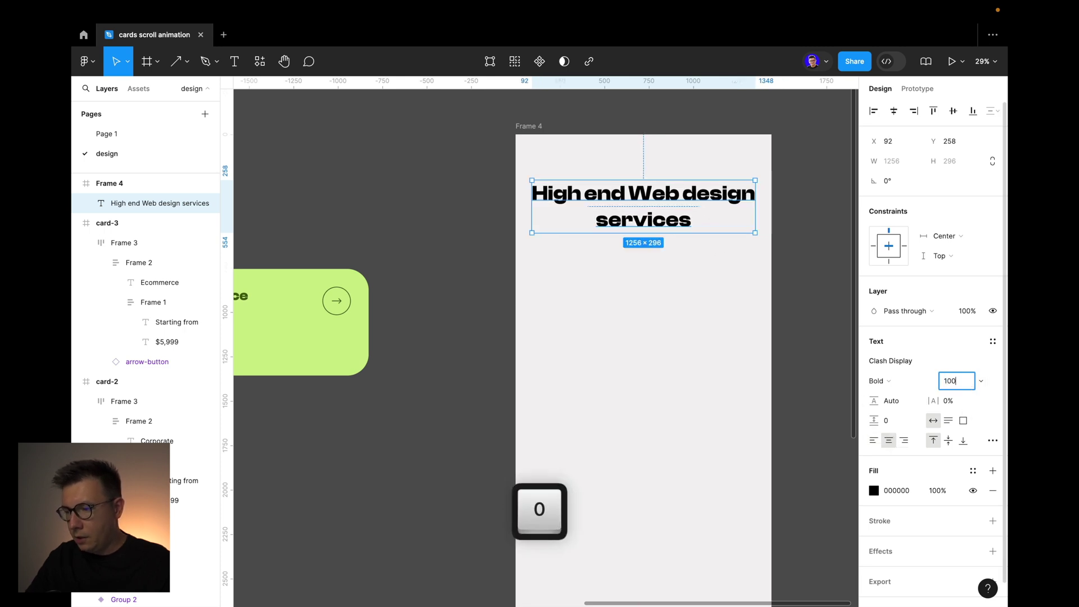
type("00")
key("Return")
left_click_drag(697, 205, 677, 195)
key("alt")
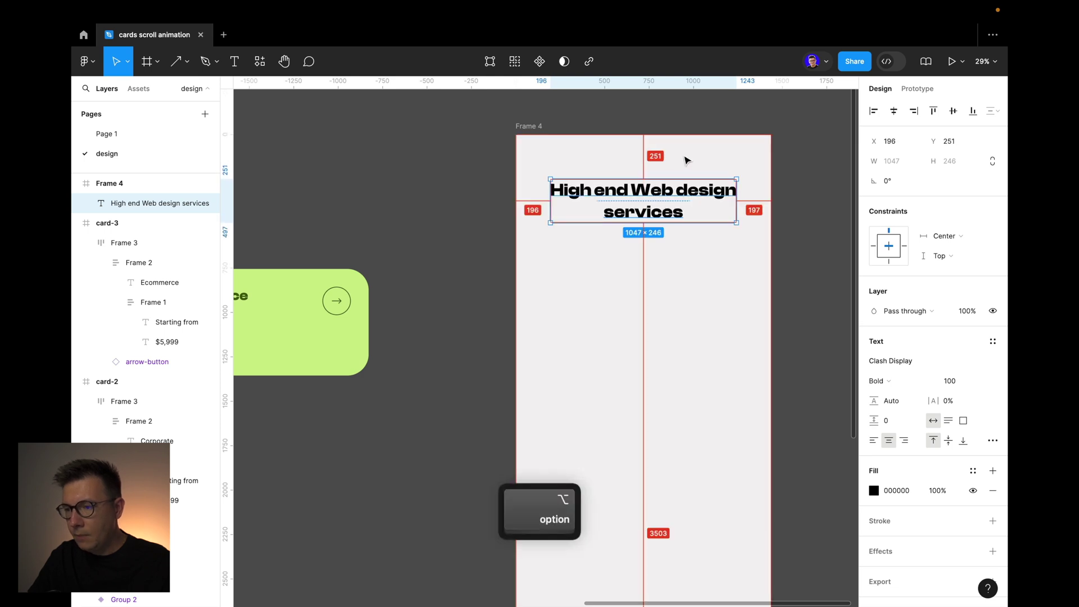
key("alt+Up")
key("alt+Up")
key("alt+Up")
key("alt+Up")
key("alt+Up")
key("alt+Up")
key("alt+Up")
key("alt+Up")
key("alt+Up")
key("alt+Up")
key("alt+Up")
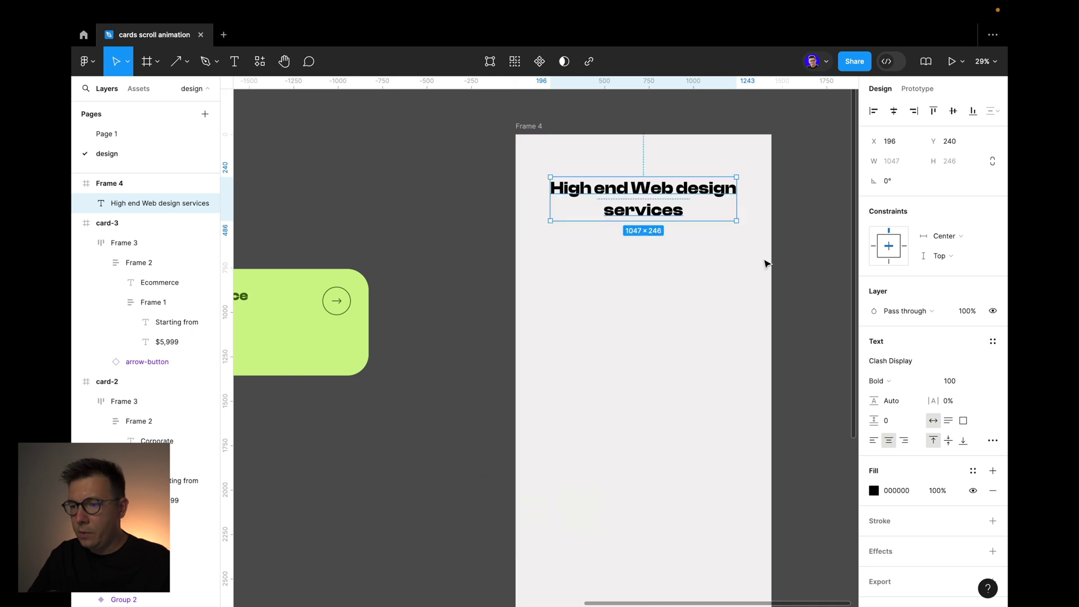
key("Escape")
scroll(627, 251, "down", 3)
scroll(626, 254, "left", 10)
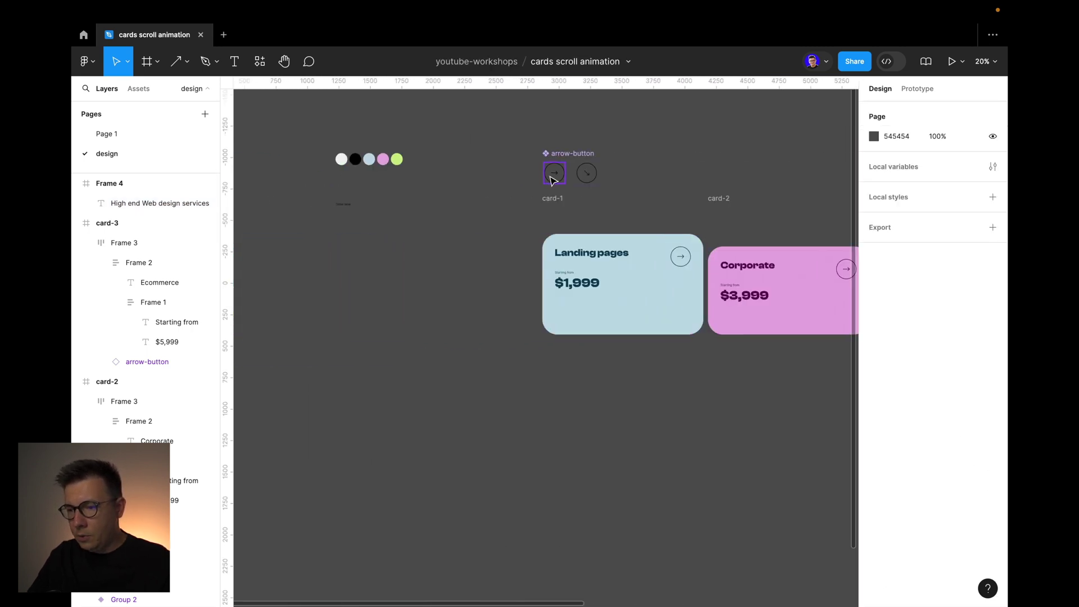
Duplicate the arrow button and place the copy under the heading in Frame 4
left_click(554, 179)
scroll(554, 179, "right", 5)
left_click_drag(399, 174, 742, 164)
scroll(499, 166, "right", 4)
left_click_drag(512, 153, 826, 258)
scroll(815, 258, "up", 5)
left_click_drag(668, 295, 731, 298)
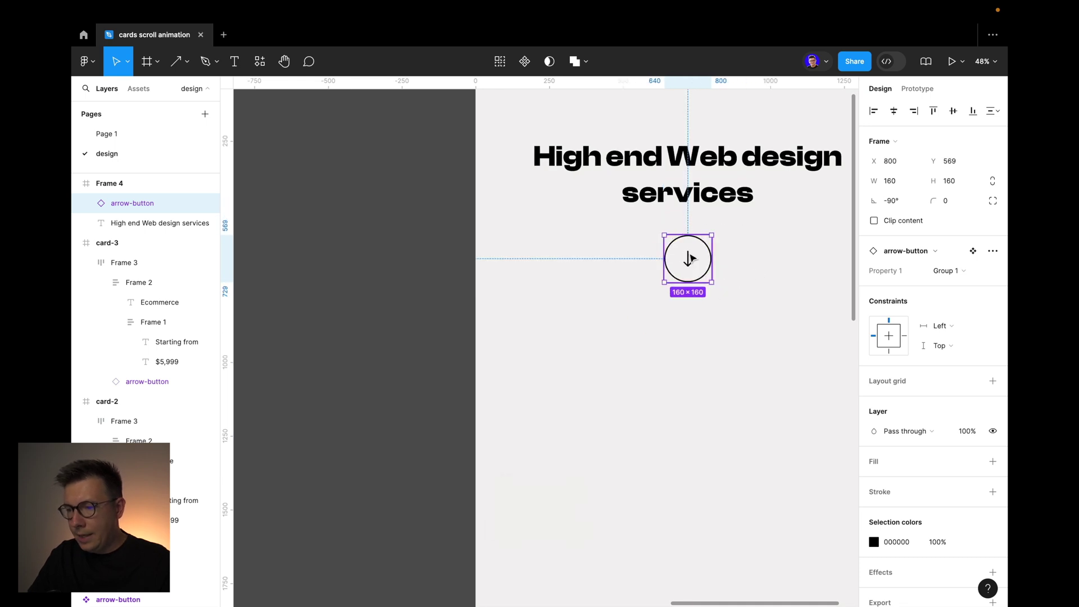
Detach the arrow button copy from its component
right_click(691, 258)
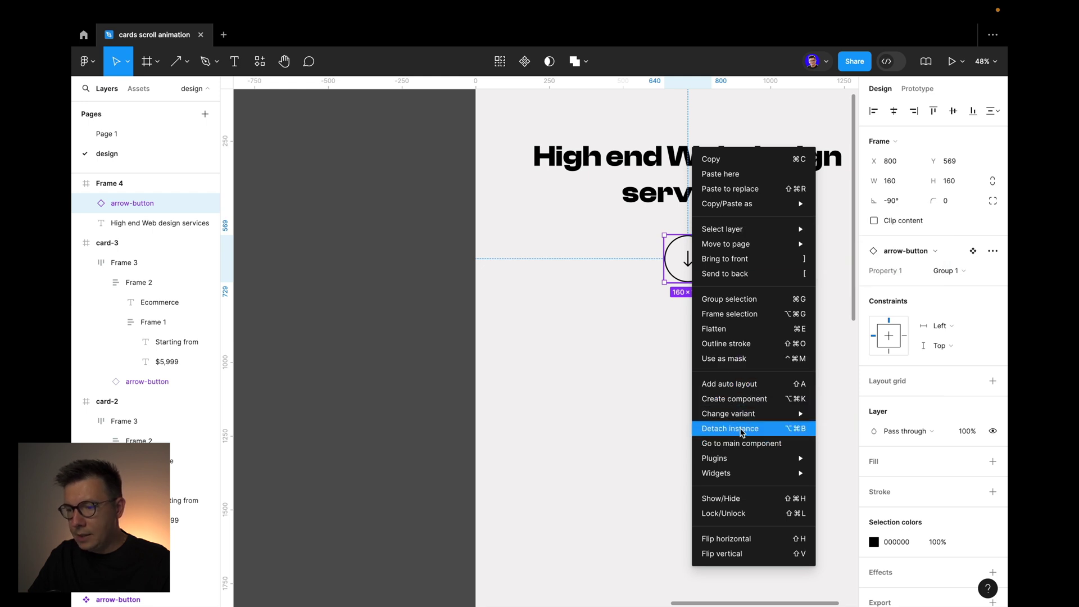
left_click(742, 431)
left_click(654, 338)
scroll(680, 240, "down", 3)
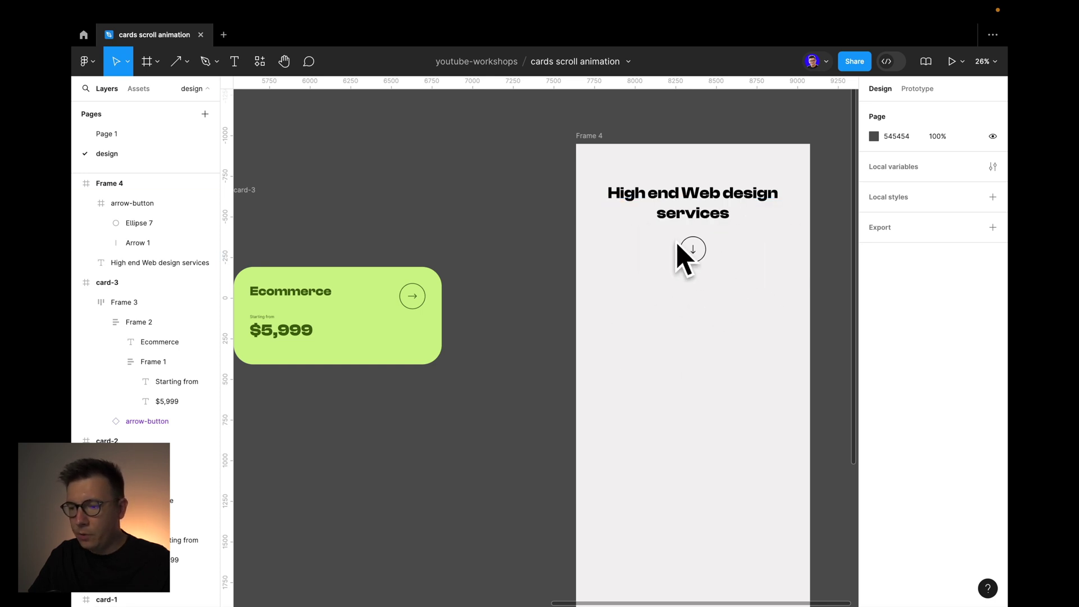
scroll(725, 245, "up", 3)
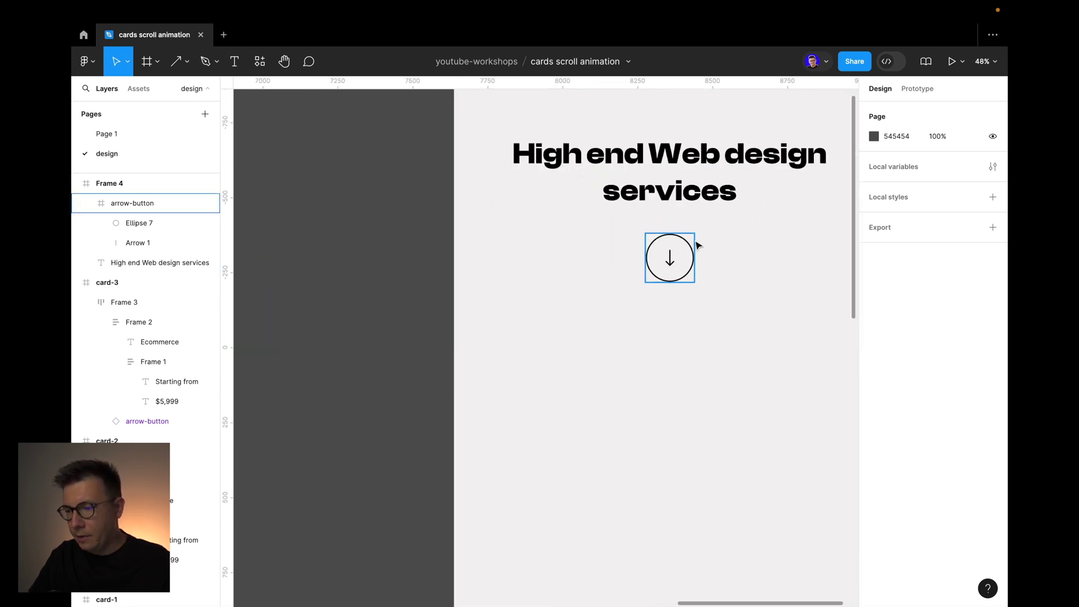
Nudge the arrow button down so it sits 96 below the heading
left_click(687, 247)
key("alt")
key("Down")
key("Down")
key("Down")
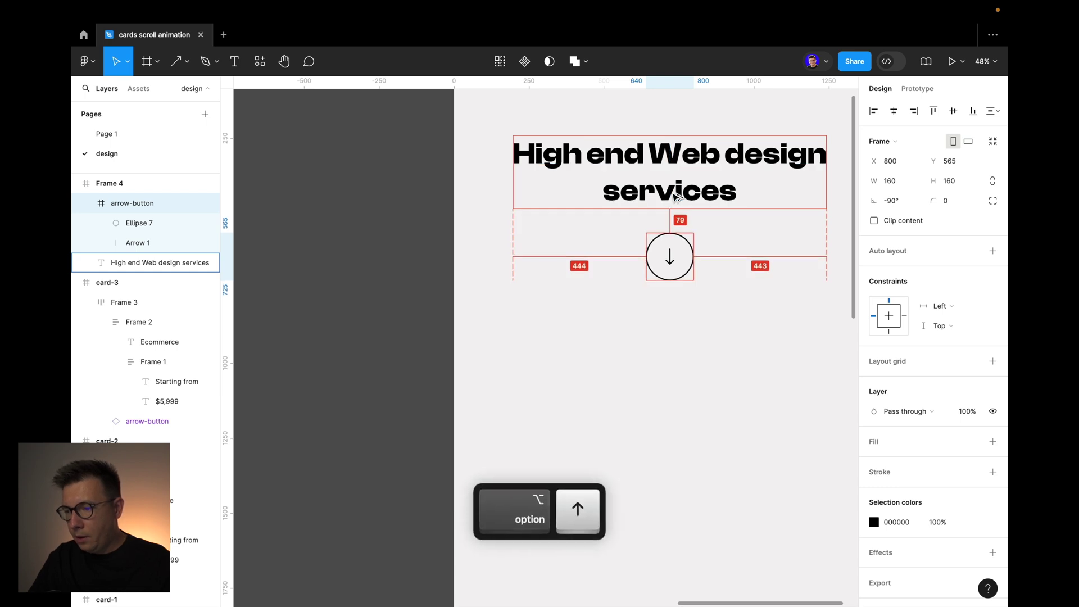
key("shift+Down")
key("alt")
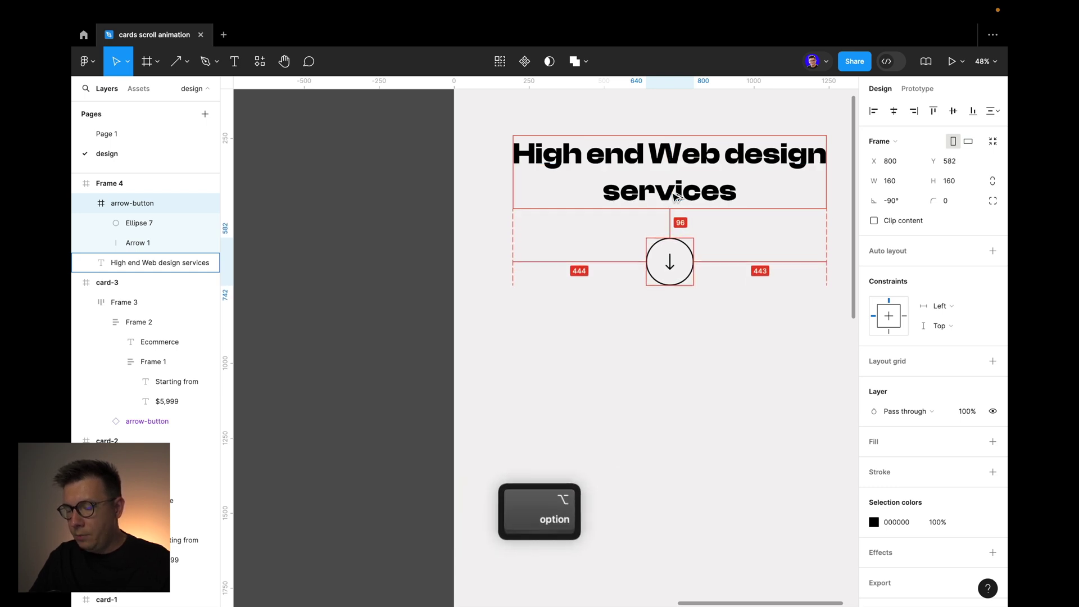
left_click(713, 316)
scroll(715, 319, "down", 1)
scroll(716, 319, "right", 2)
scroll(619, 239, "down", 3)
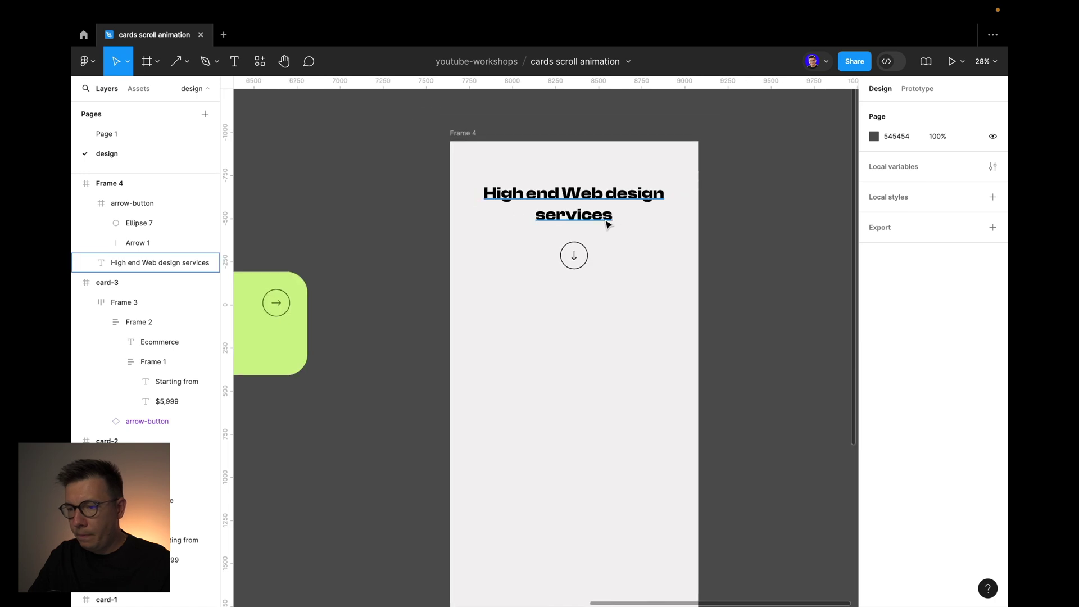
scroll(604, 219, "left", 10)
scroll(608, 223, "down", 2)
Move the Order now text into Frame 4
scroll(404, 220, "left", 3)
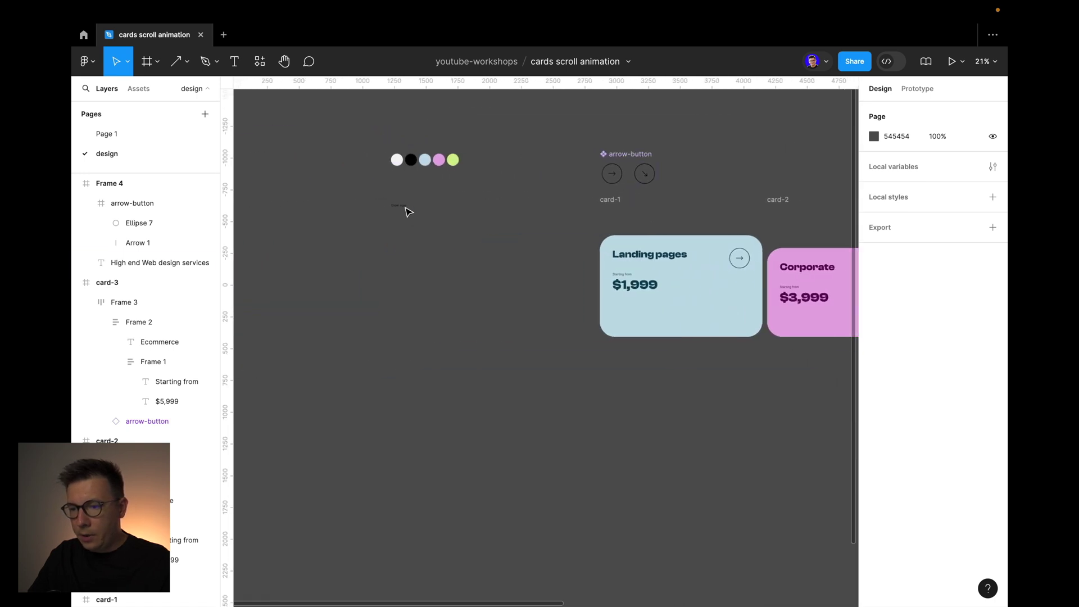
left_click_drag(398, 211, 737, 423)
scroll(686, 402, "right", 5)
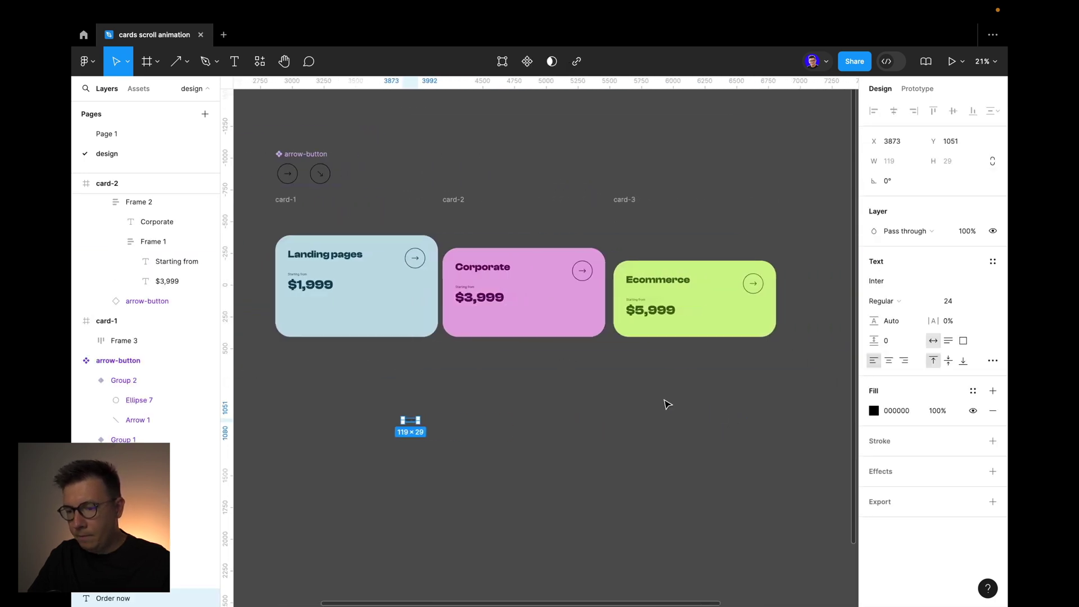
left_click_drag(412, 424, 747, 440)
scroll(562, 433, "right", 5)
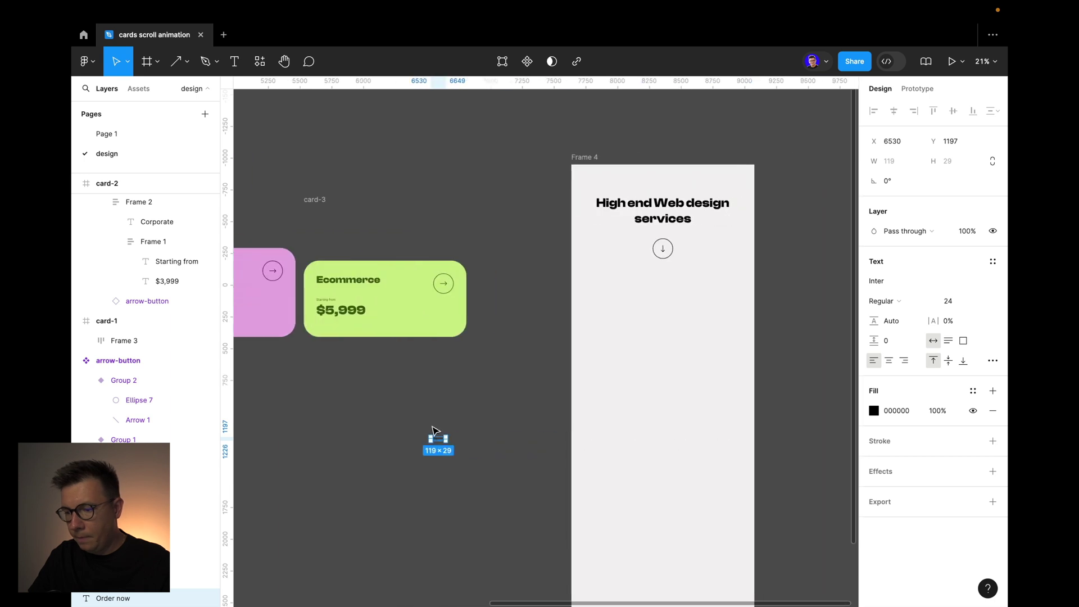
left_click_drag(440, 443, 658, 245)
scroll(666, 498, "down", 5)
scroll(686, 246, "up", 5)
Style Order now in bold Clash Display, set to all uppercase
left_click(876, 363)
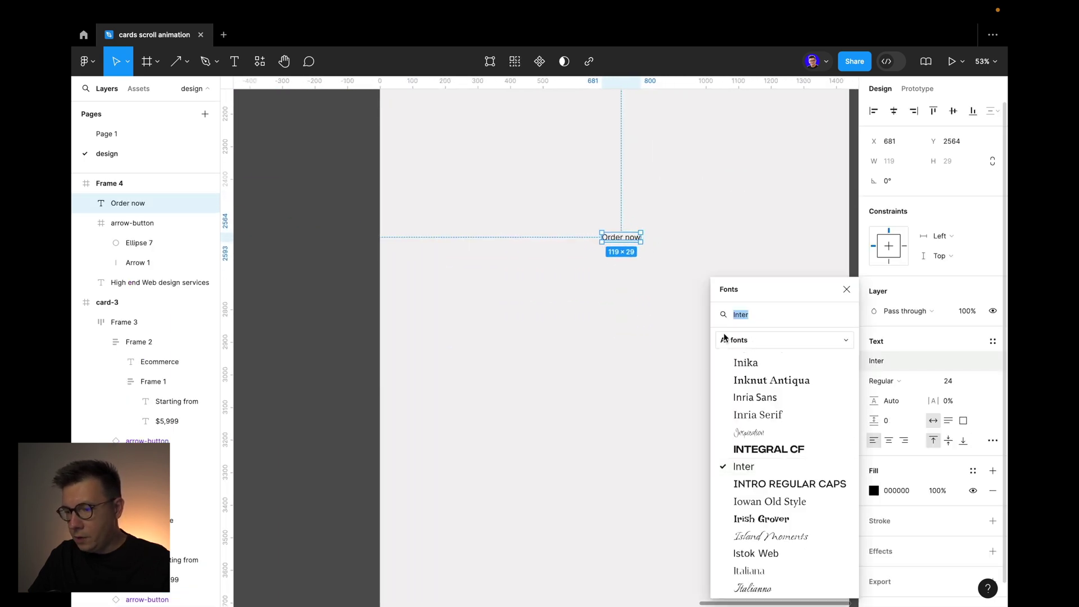
type("cla")
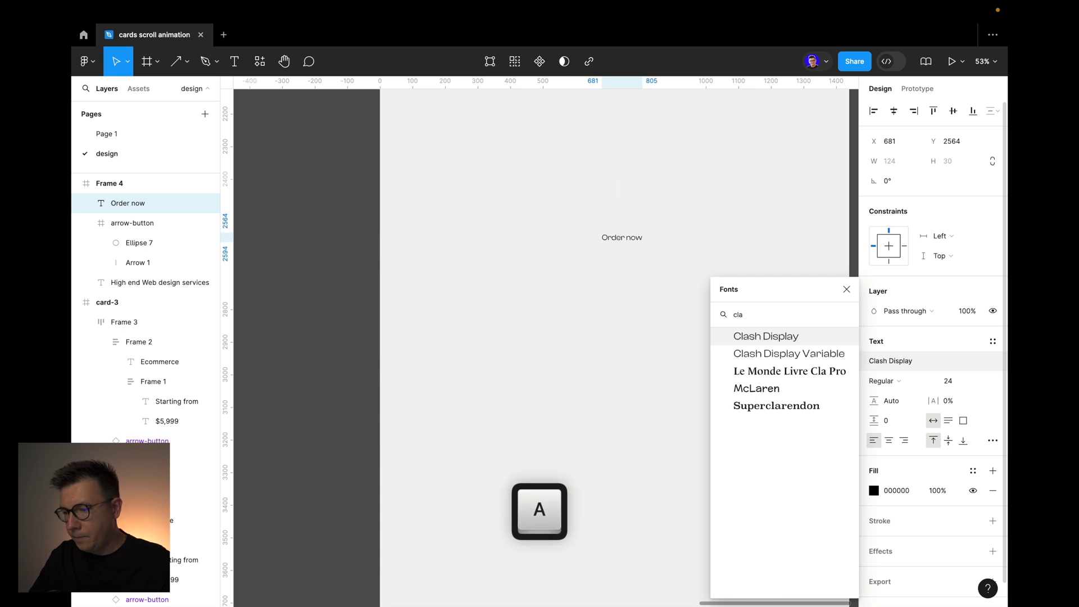
left_click(765, 336)
left_click(891, 382)
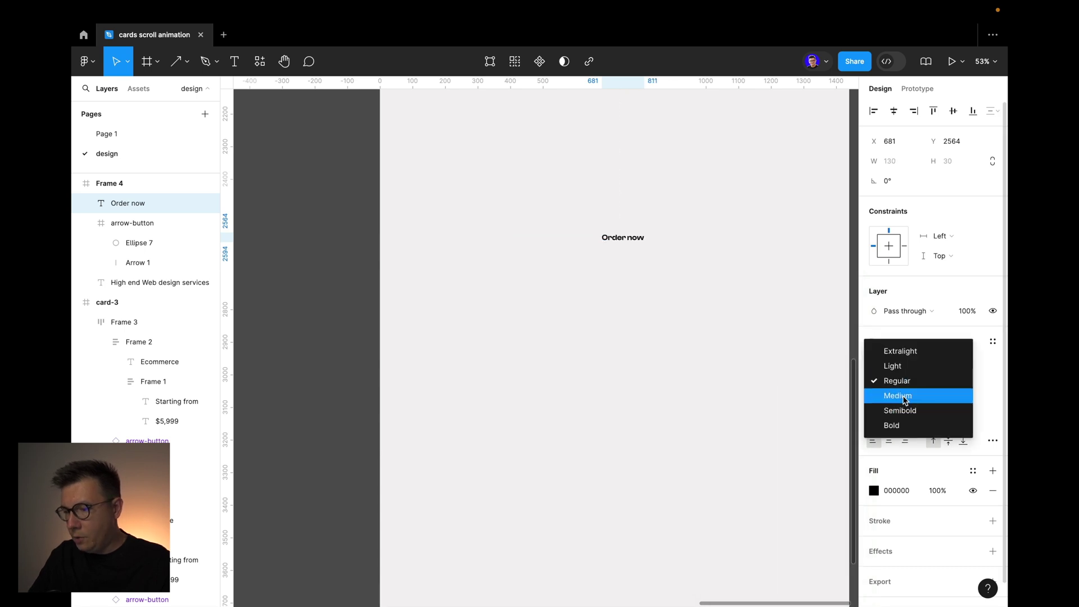
left_click(896, 427)
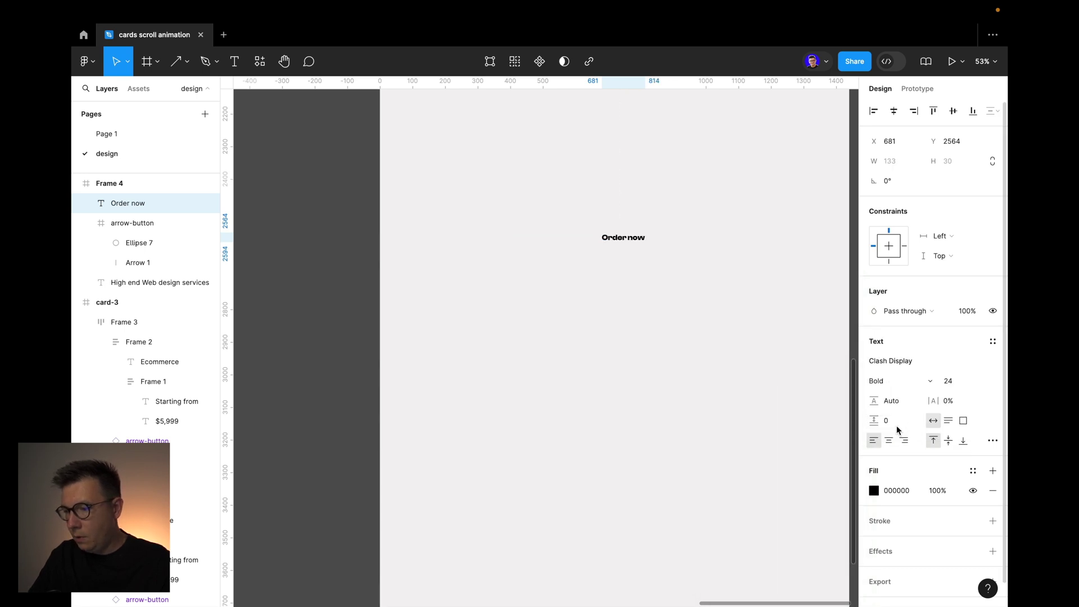
left_click(993, 442)
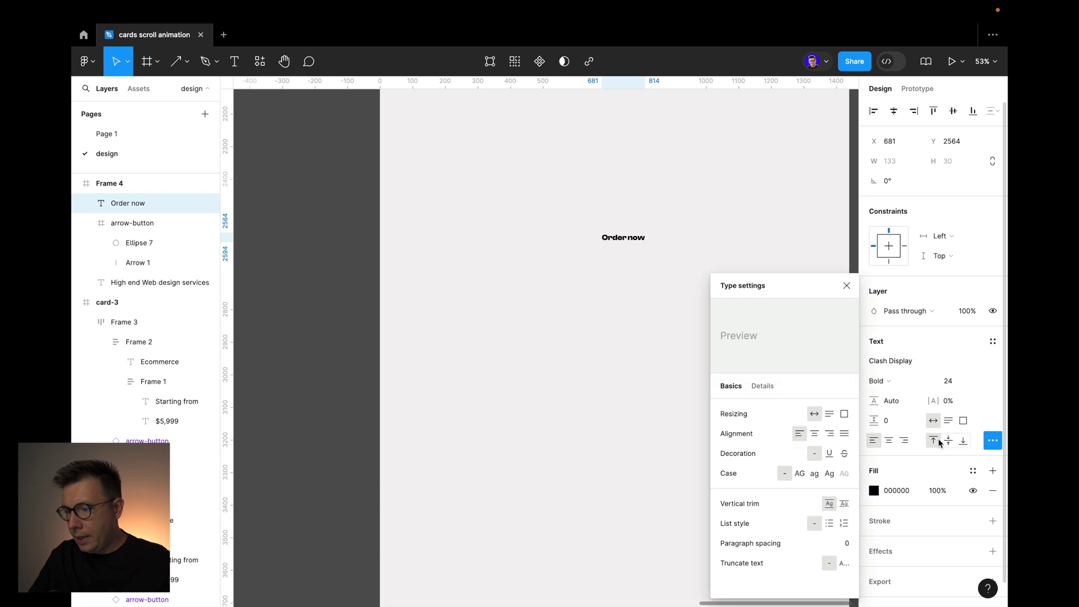
left_click(801, 476)
Trim the ORDER NOW text box to cap height and wrap it in auto layout
left_click(632, 254)
left_click(633, 241)
left_click(992, 441)
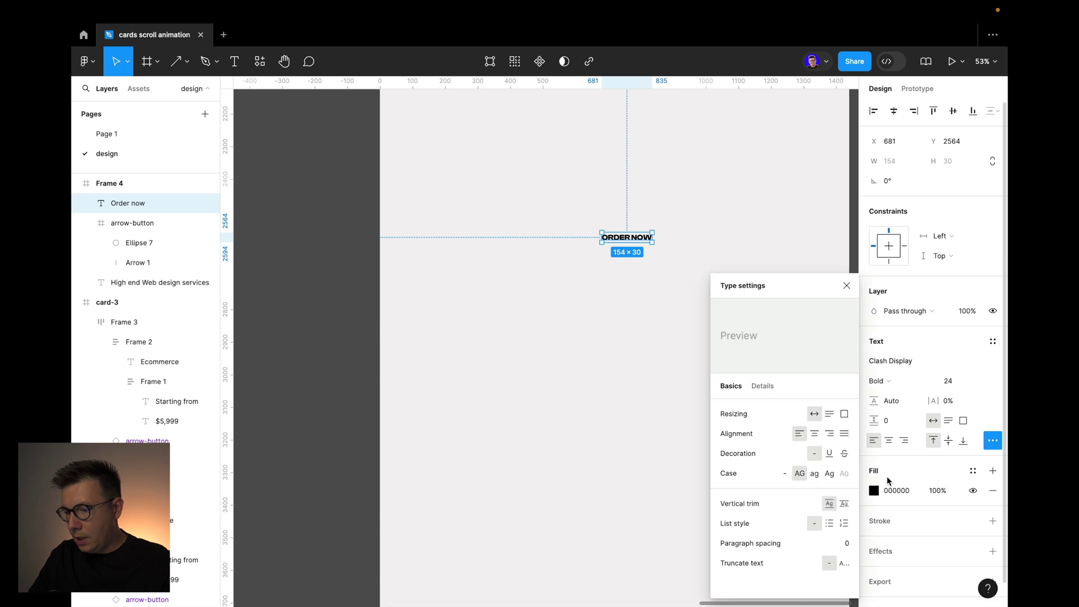
left_click(845, 504)
left_click(626, 261)
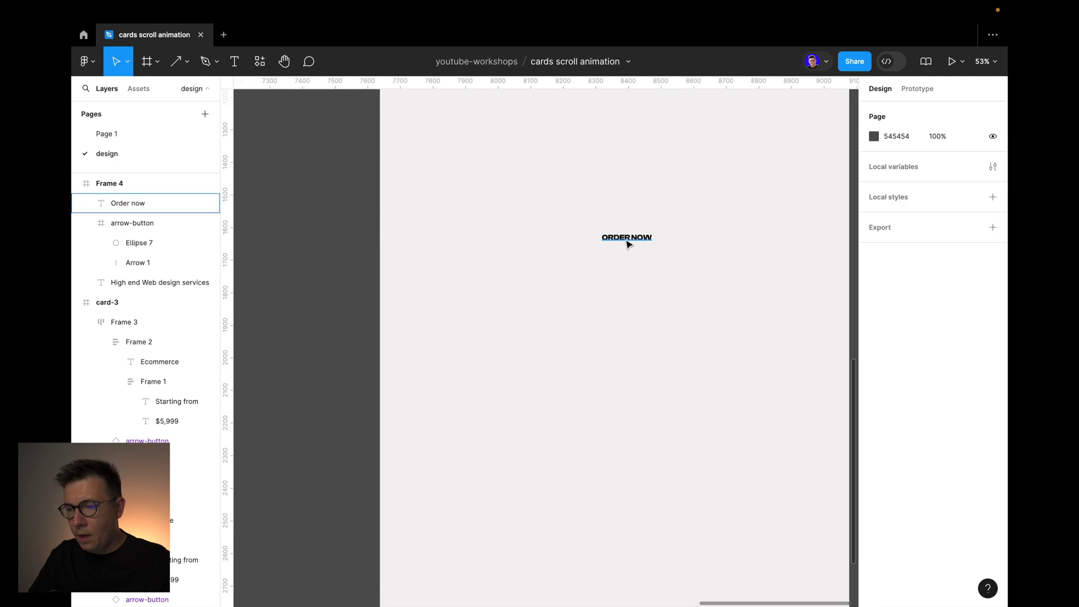
left_click(627, 241)
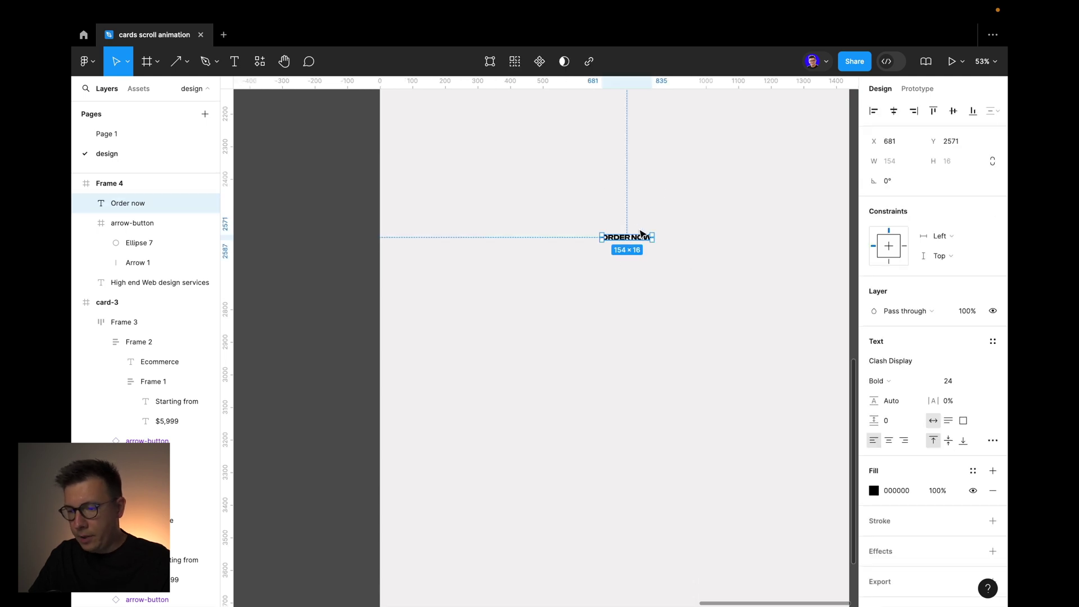
key("shift+a")
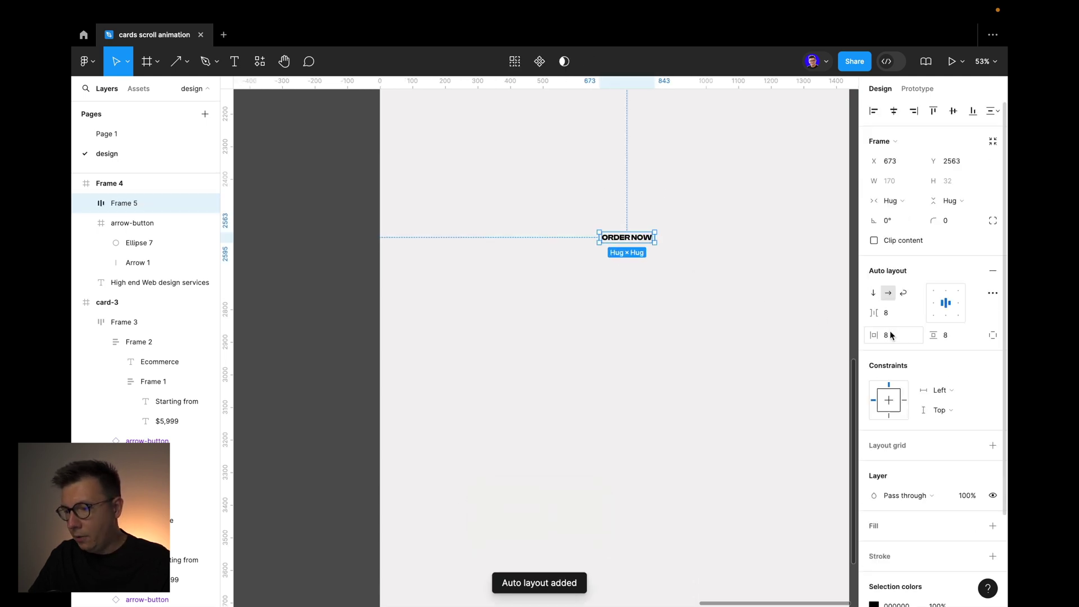
Set the ORDER NOW text to font size 80
left_click(721, 195)
left_click(634, 241, "super")
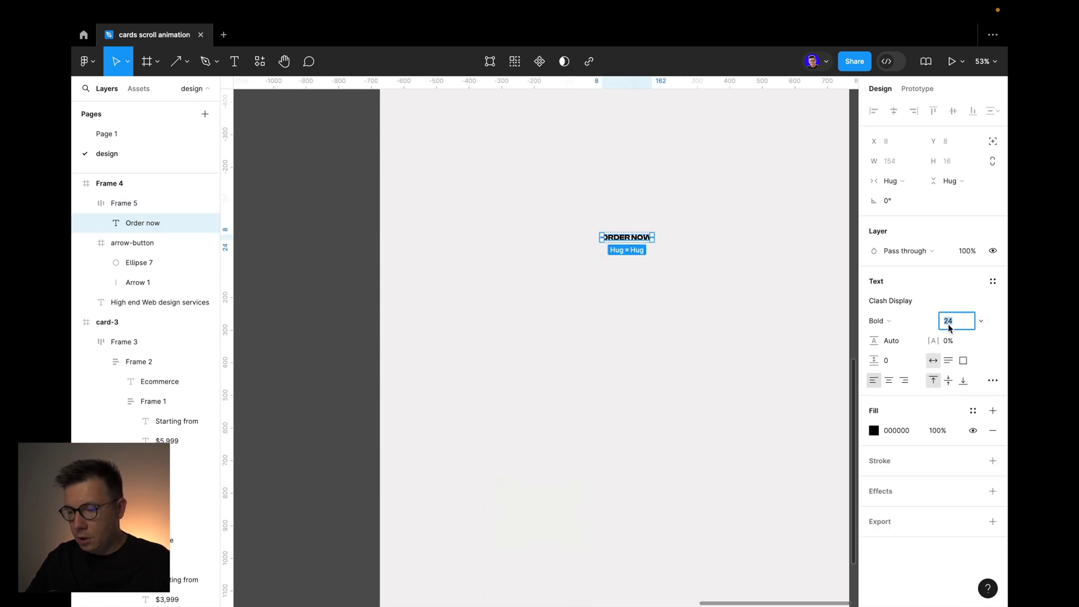
type("80")
key("Return")
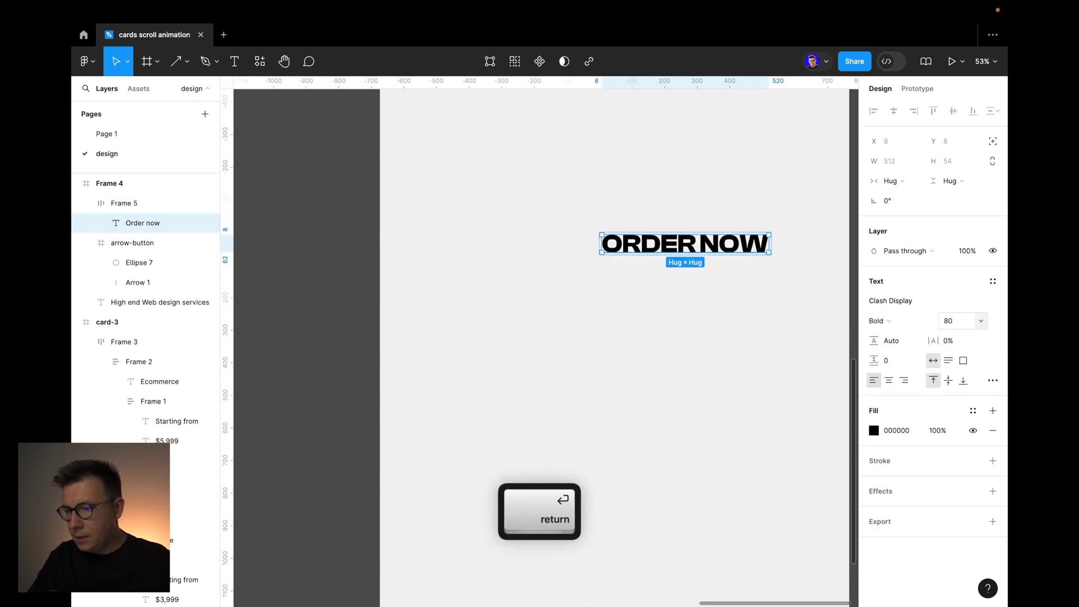
Centre the button and give it 80 horizontal and 40 vertical padding
left_click(715, 332)
left_click_drag(683, 248, 622, 291)
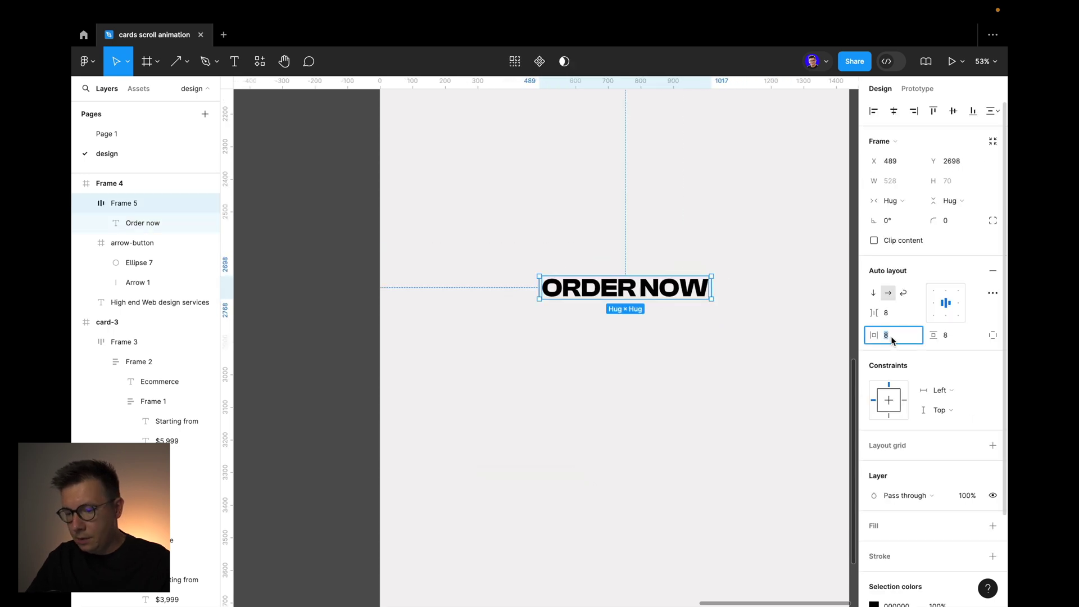
type("100")
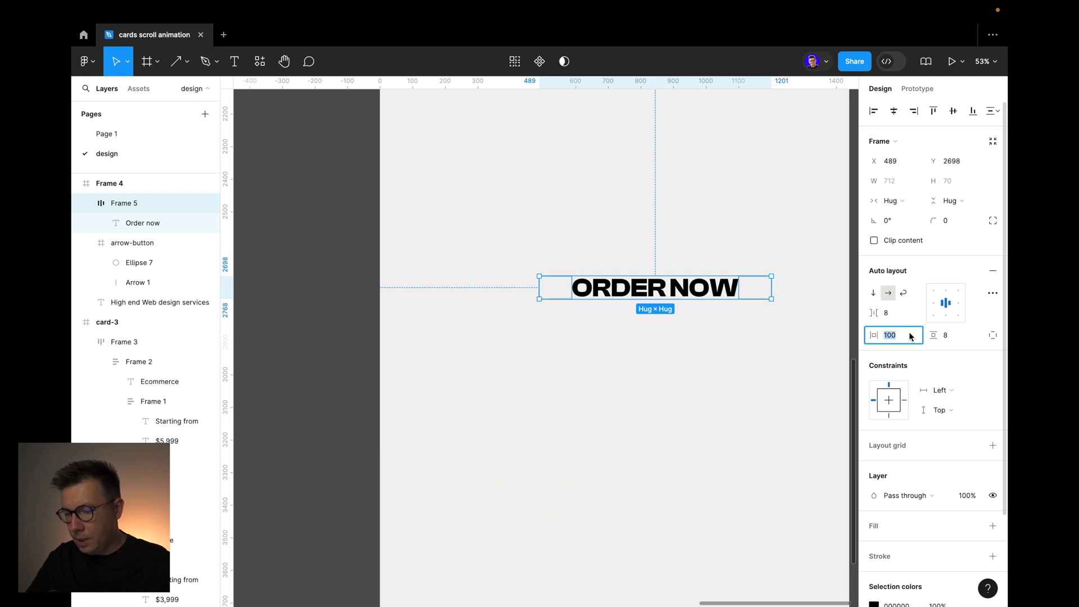
type("80")
key("Return")
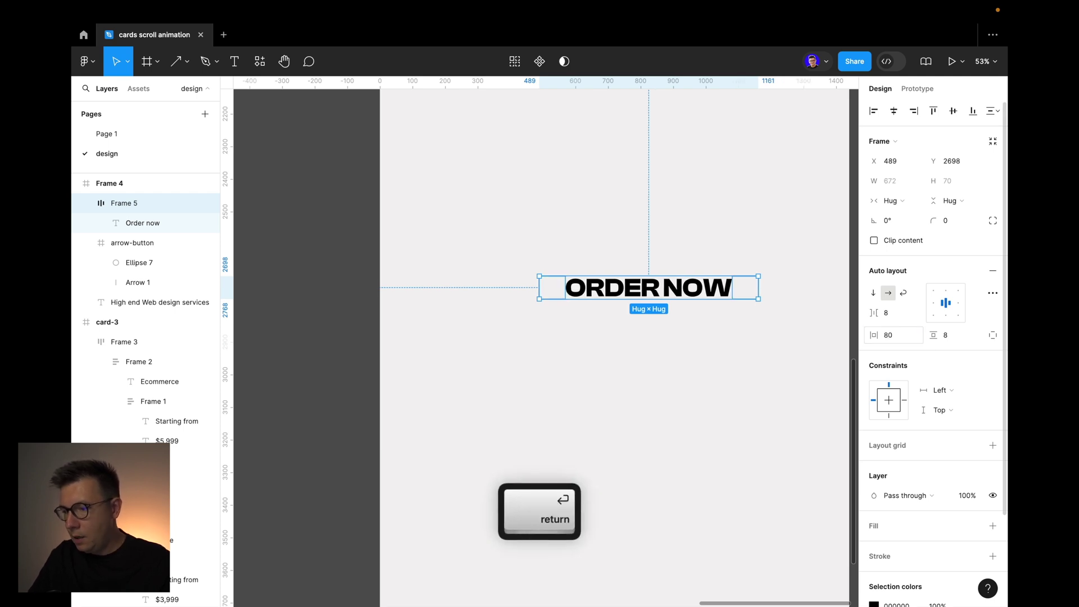
left_click(953, 336)
type("40")
key("Return")
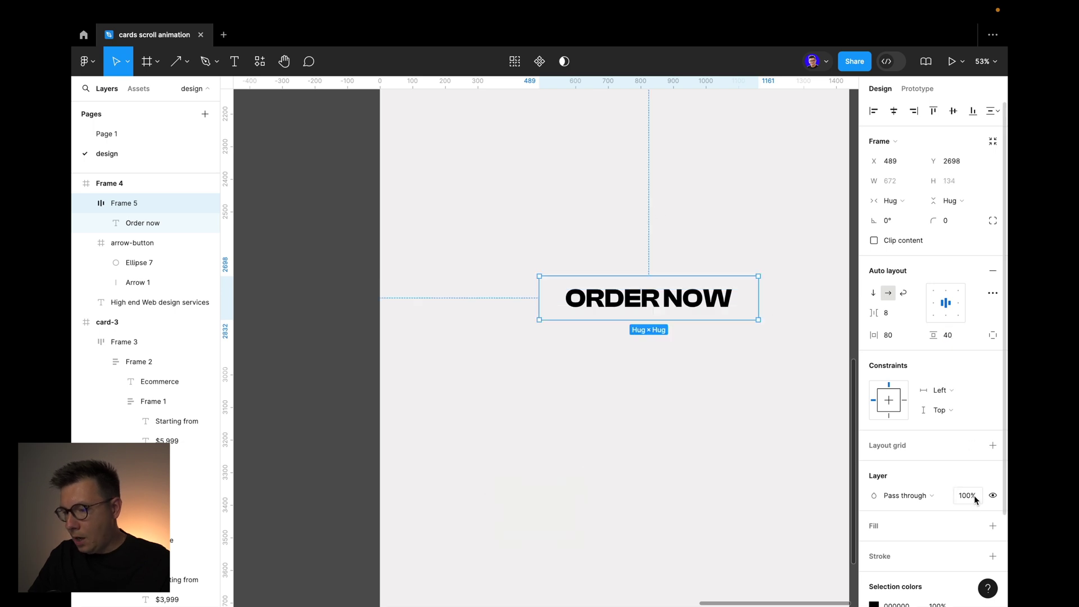
Add an 8 px outline and a 1000 corner radius for a pill shape
scroll(984, 526, "down", 2)
left_click(992, 514)
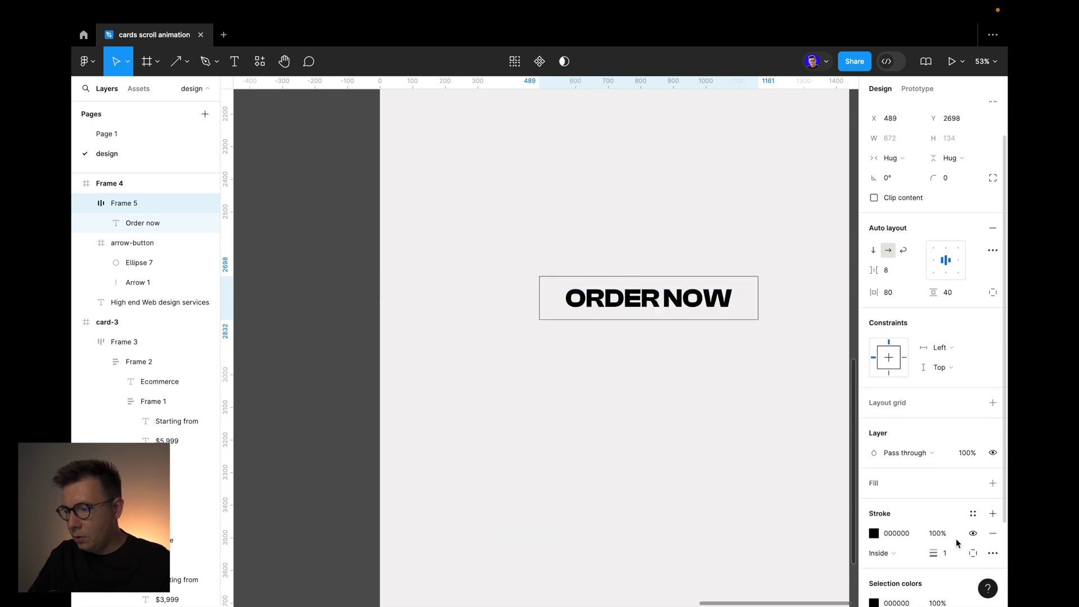
type("8")
key("Return")
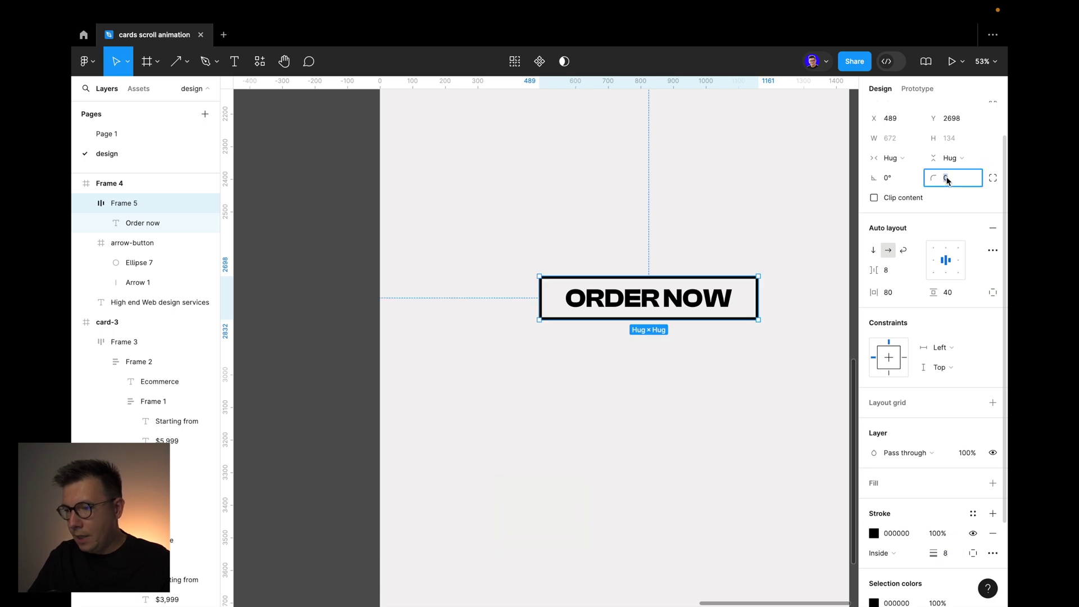
type("1000")
key("Return")
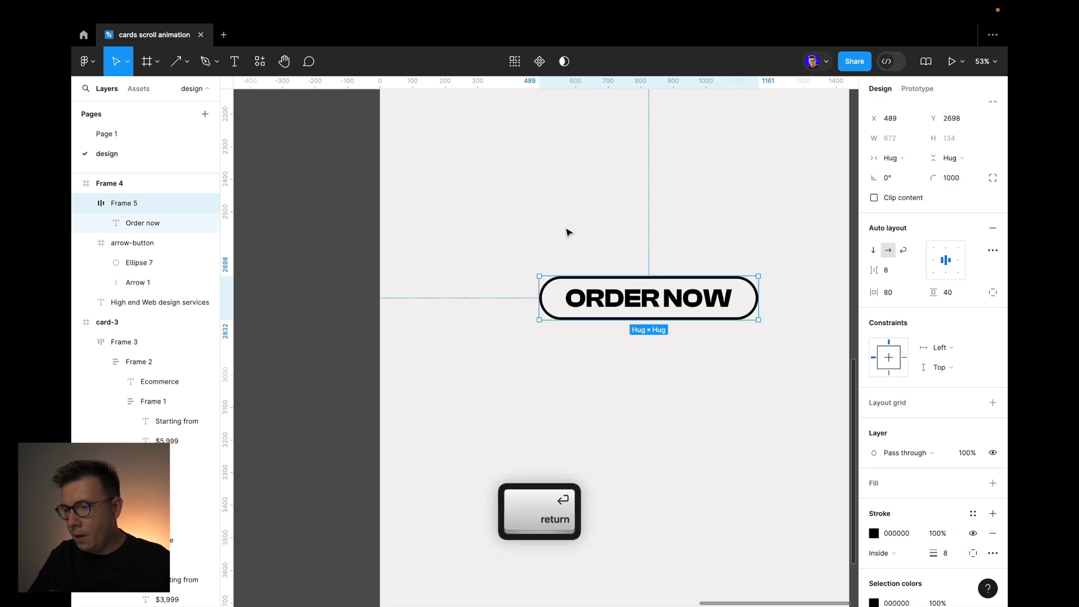
Raise the button's vertical padding to 80 and drag it lower
left_click(685, 227)
left_click(647, 298)
left_click(956, 335)
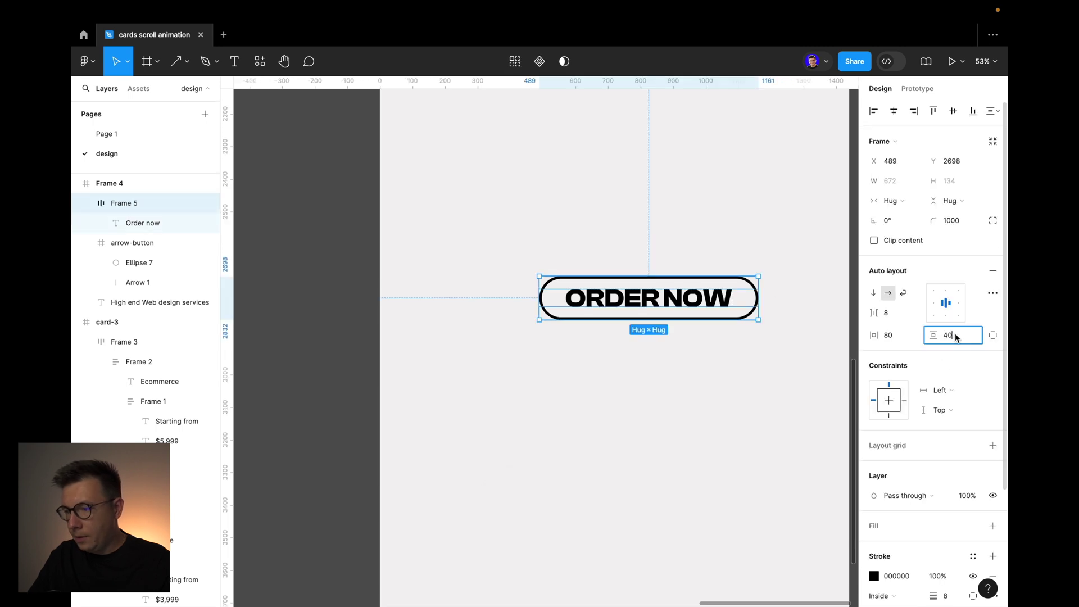
type("80")
key("Return")
left_click(715, 241)
left_click_drag(661, 332, 639, 475)
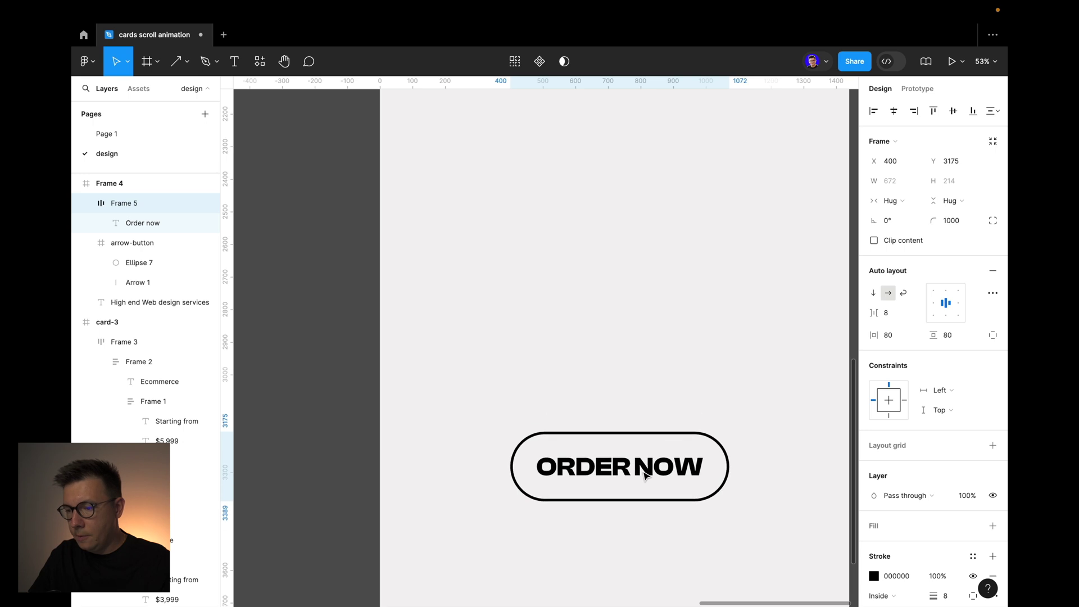
scroll(678, 312, "down", 5)
scroll(679, 313, "down", 3)
Move ORDER NOW lower on the centre line and nudge it down slightly
left_click_drag(625, 330, 626, 402)
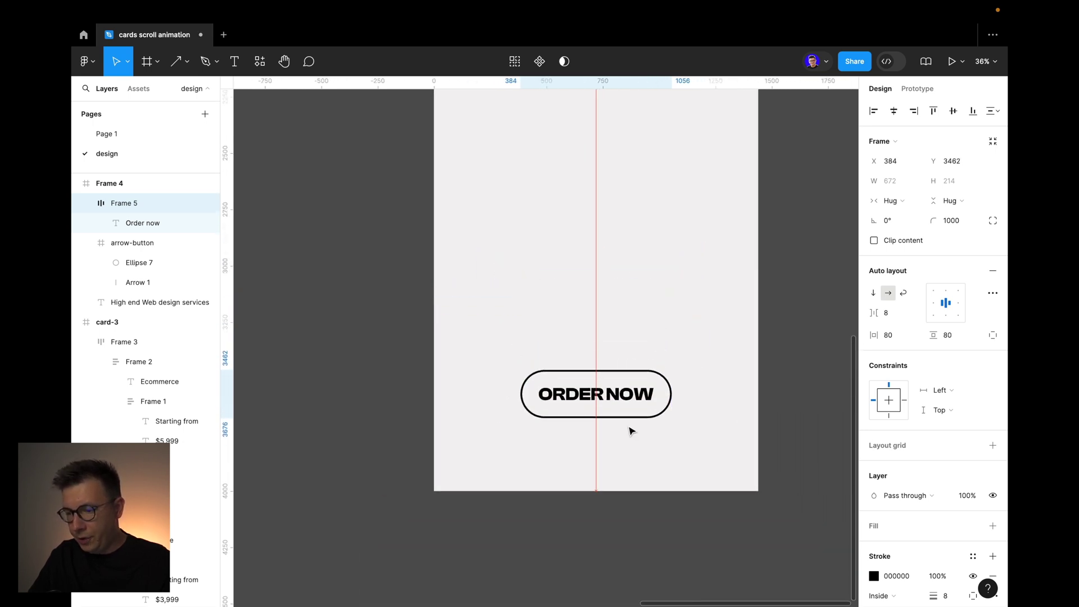
key("alt")
key("alt+Down")
key("alt+Down")
key("alt+Down")
key("alt+Down")
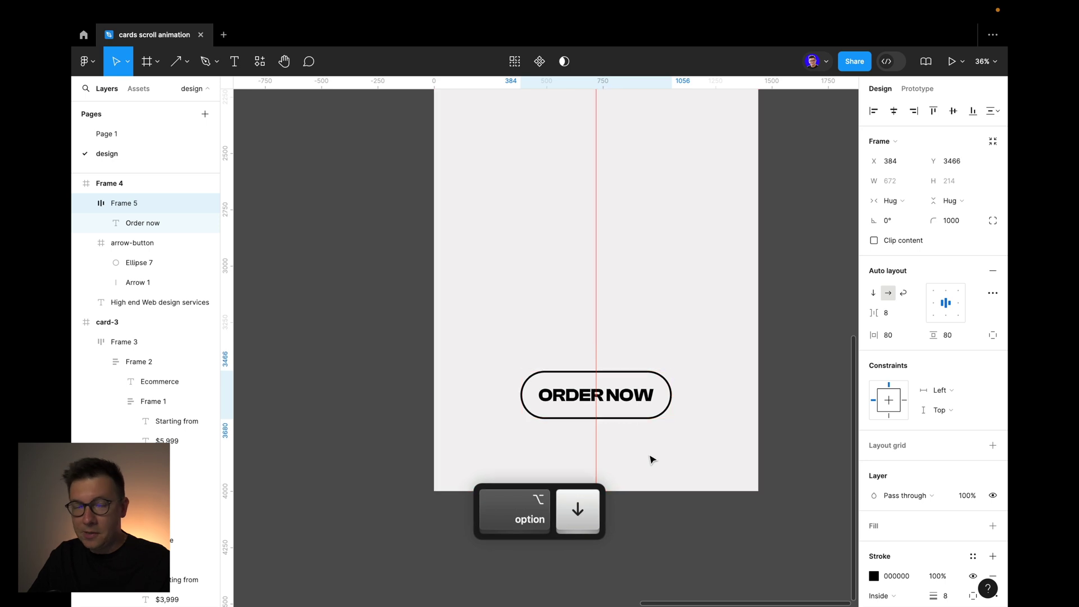
scroll(606, 264, "up", 2)
left_click(605, 264)
scroll(643, 289, "down", 5)
scroll(646, 270, "right", 3)
Rename the page frame to main
left_click_drag(587, 167, 582, 195)
type("main")
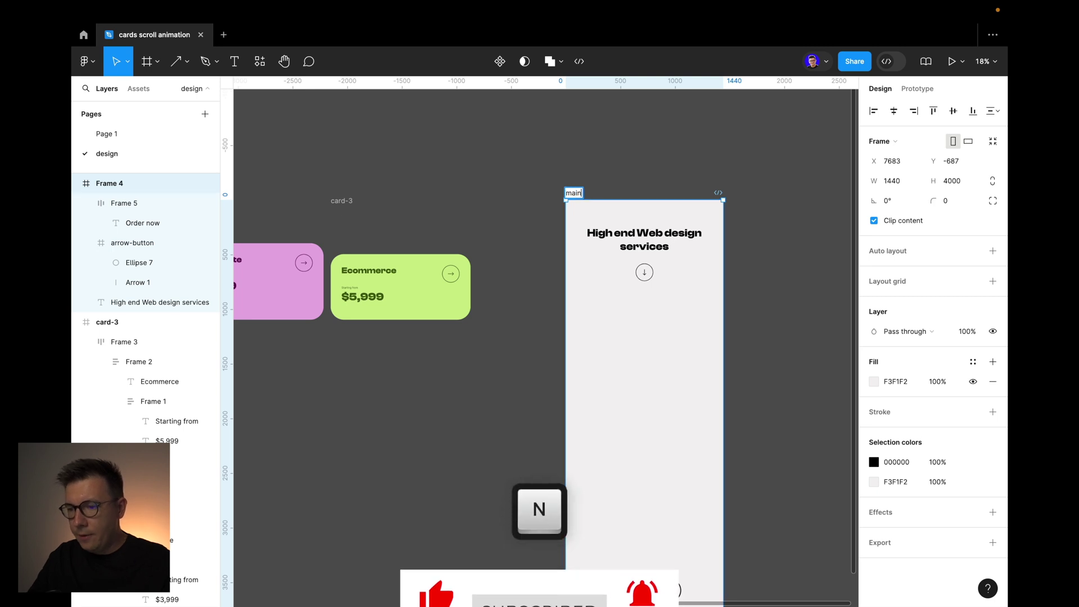
left_click(598, 157)
scroll(597, 159, "left", 5)
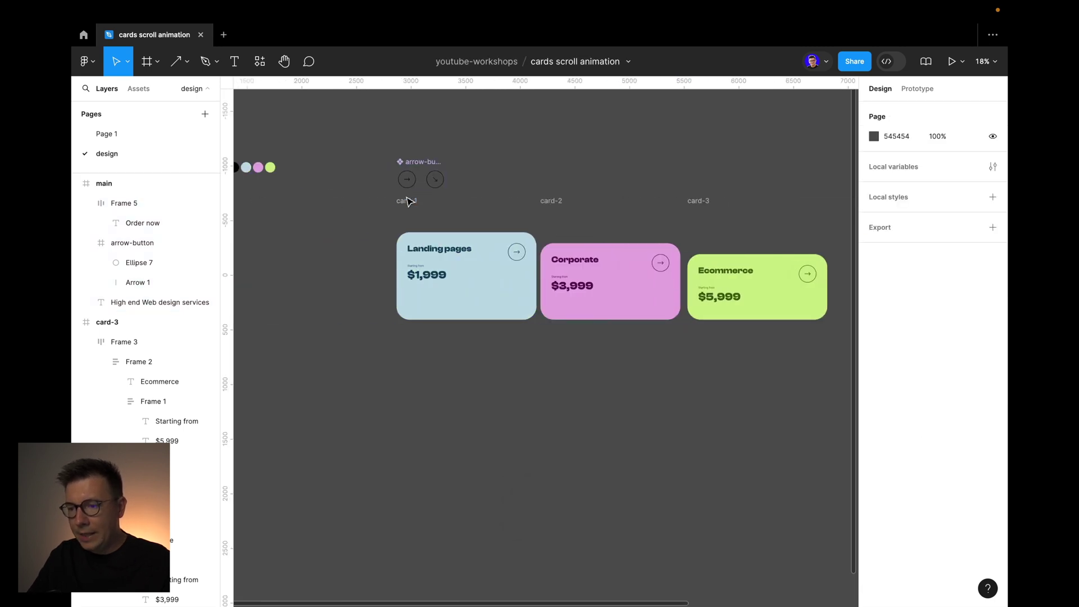
Place the main frame beneath card-1
left_click(414, 202)
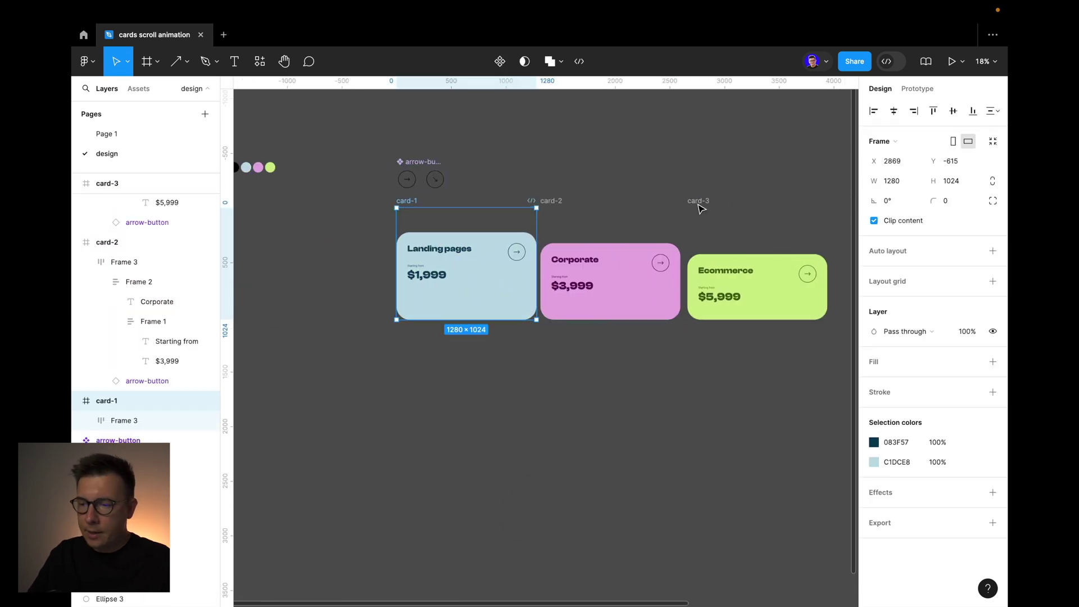
scroll(642, 200, "left", 4)
scroll(642, 200, "up", 3)
scroll(635, 196, "right", 2)
scroll(633, 194, "down", 3)
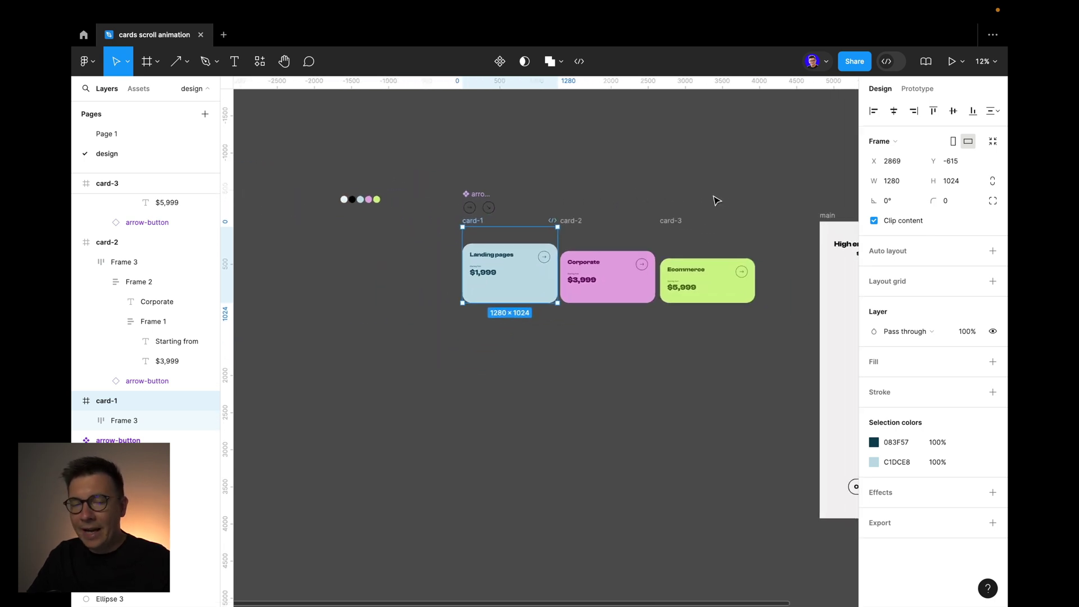
scroll(728, 200, "right", 3)
left_click_drag(703, 216, 346, 325)
Shift the Corporate card frame slightly lower
scroll(582, 303, "down", 3)
scroll(583, 303, "left", 3)
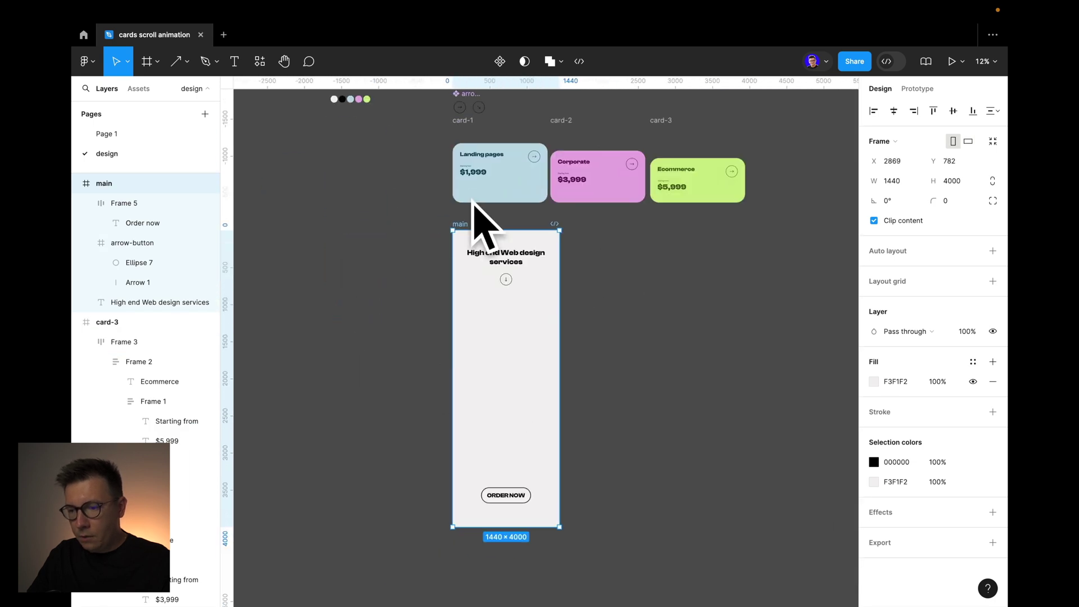
scroll(531, 254, "up", 5)
scroll(544, 289, "down", 3)
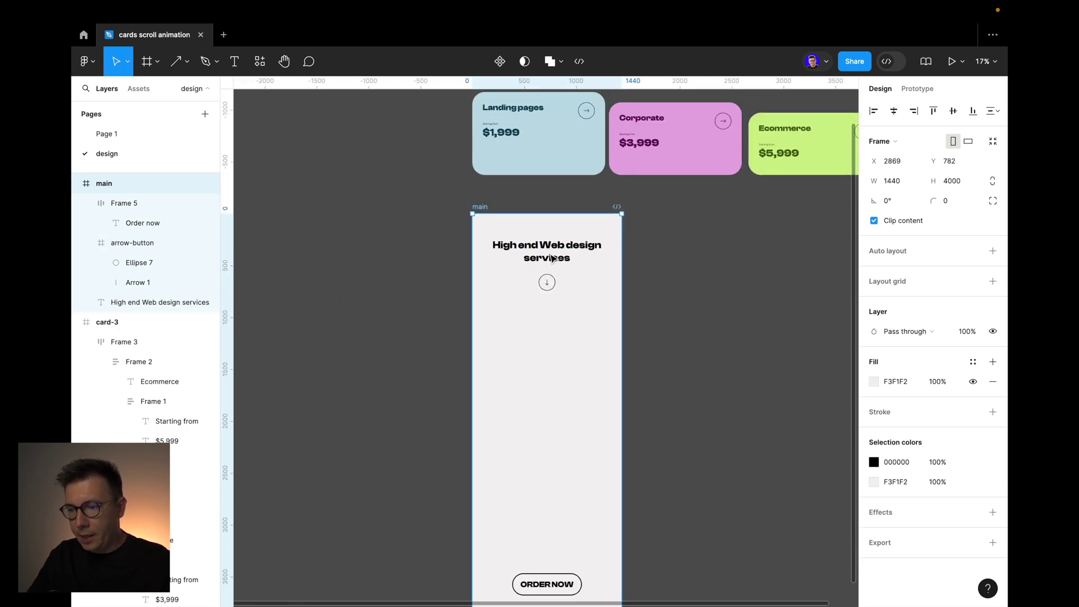
scroll(552, 258, "up", 3)
scroll(482, 178, "down", 1)
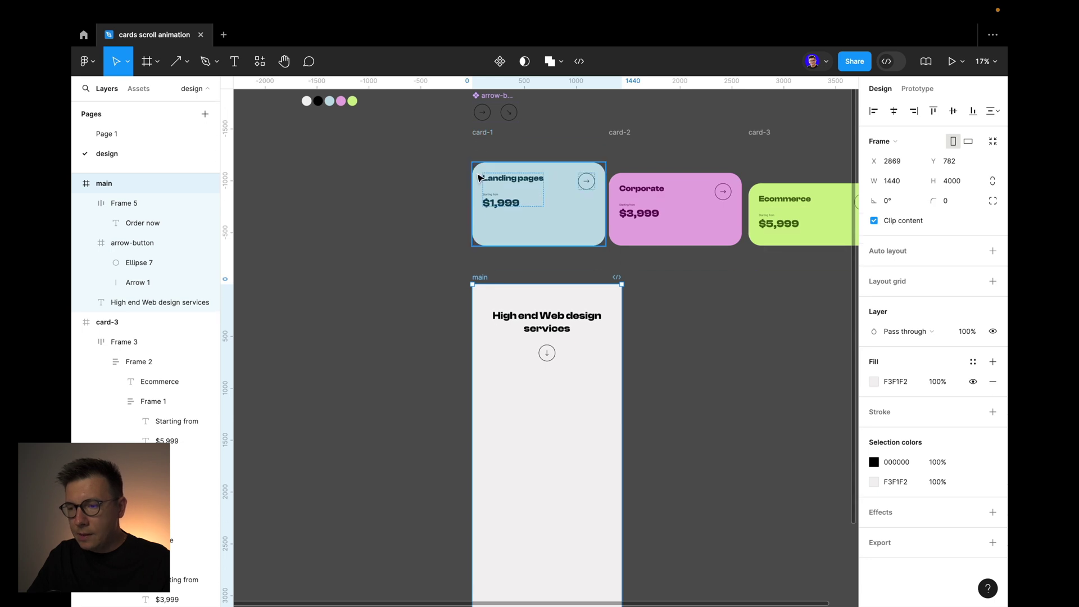
scroll(483, 178, "right", 2)
mouse_move(567, 133)
left_mouse_down()
mouse_move(475, 201)
mouse_move(434, 253)
mouse_move(436, 230)
mouse_move(568, 183)
mouse_move(572, 151)
left_mouse_up()
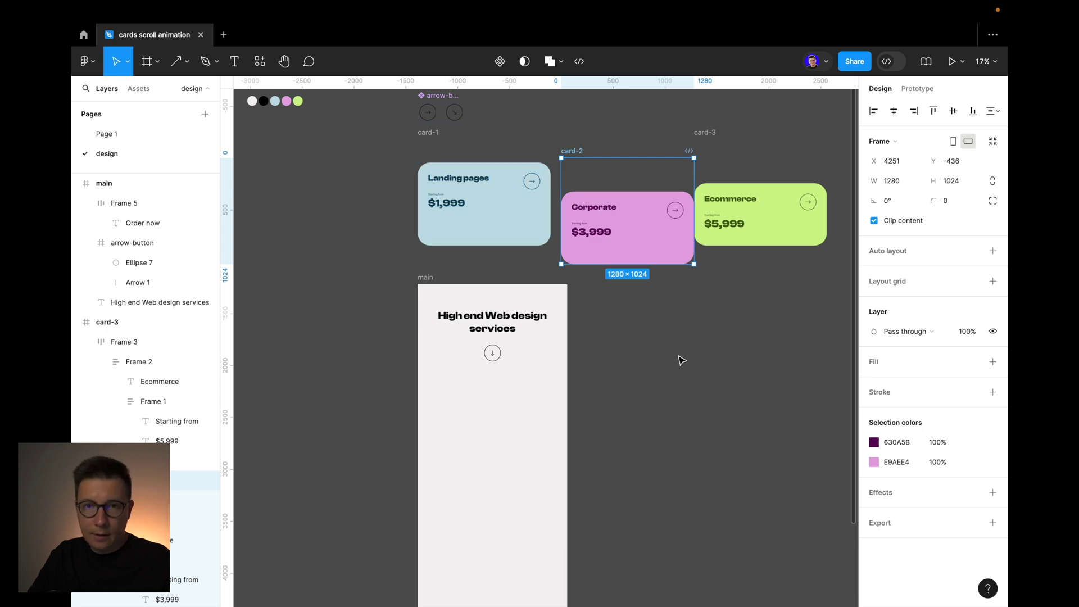
scroll(644, 331, "right", 4)
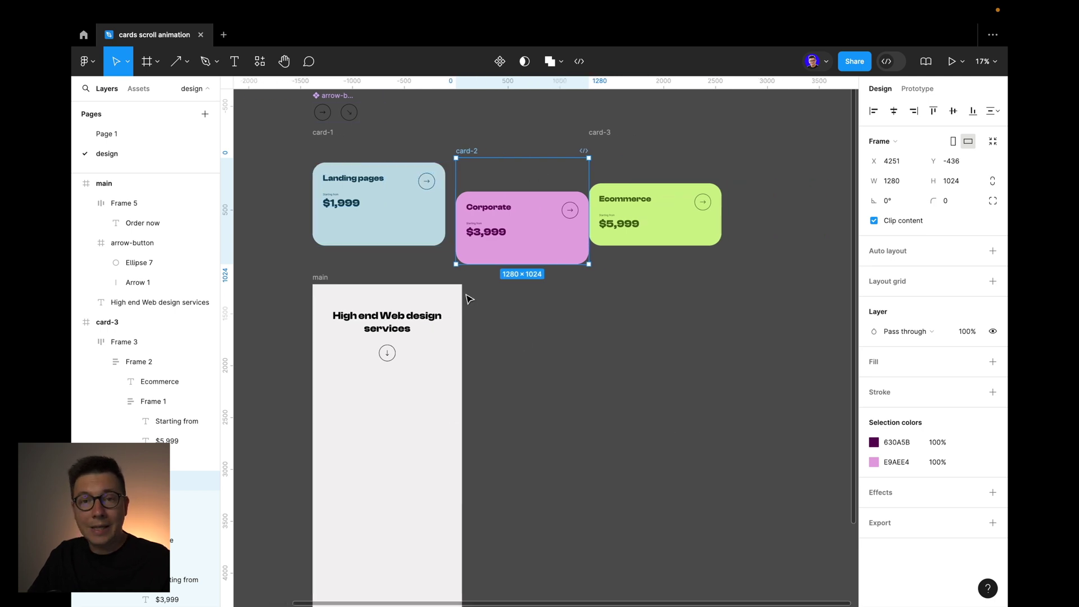
left_click(574, 344)
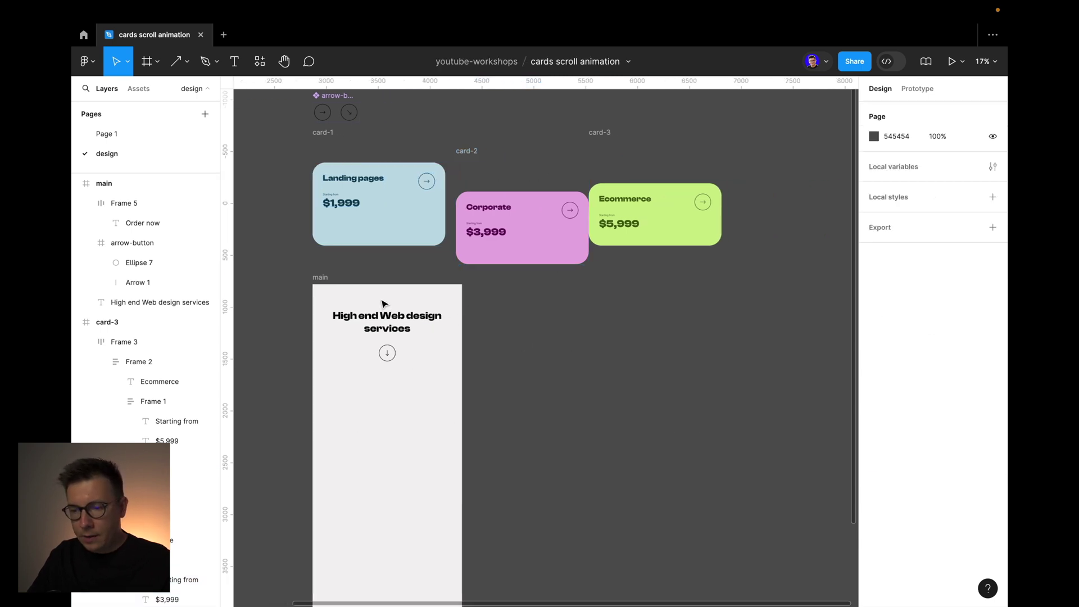
Draw a new frame beside main and set its width to 1440
key("a")
left_click_drag(548, 308, 672, 485)
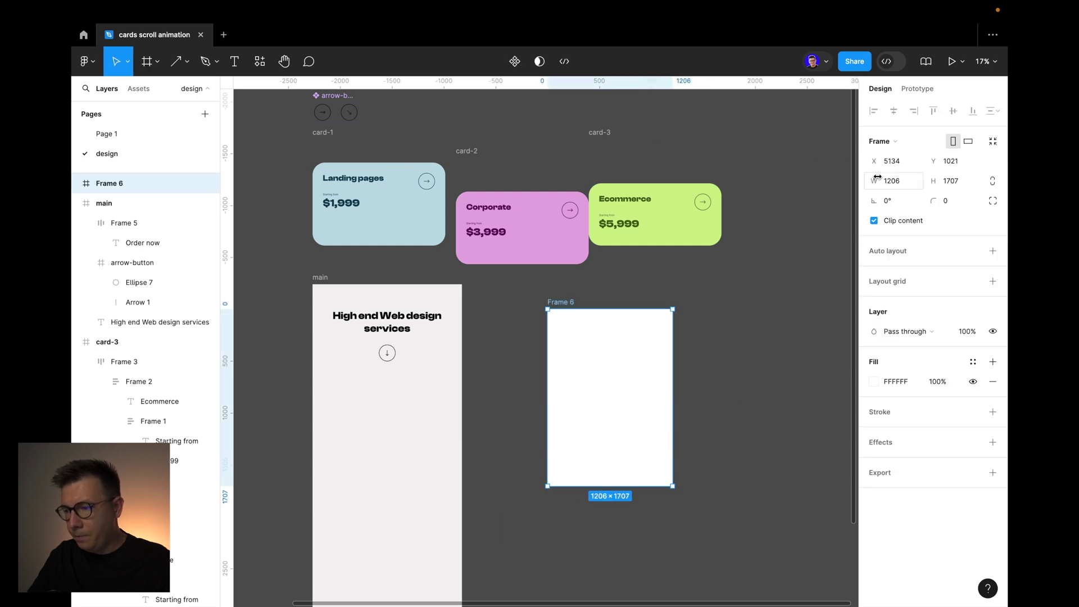
type("1")
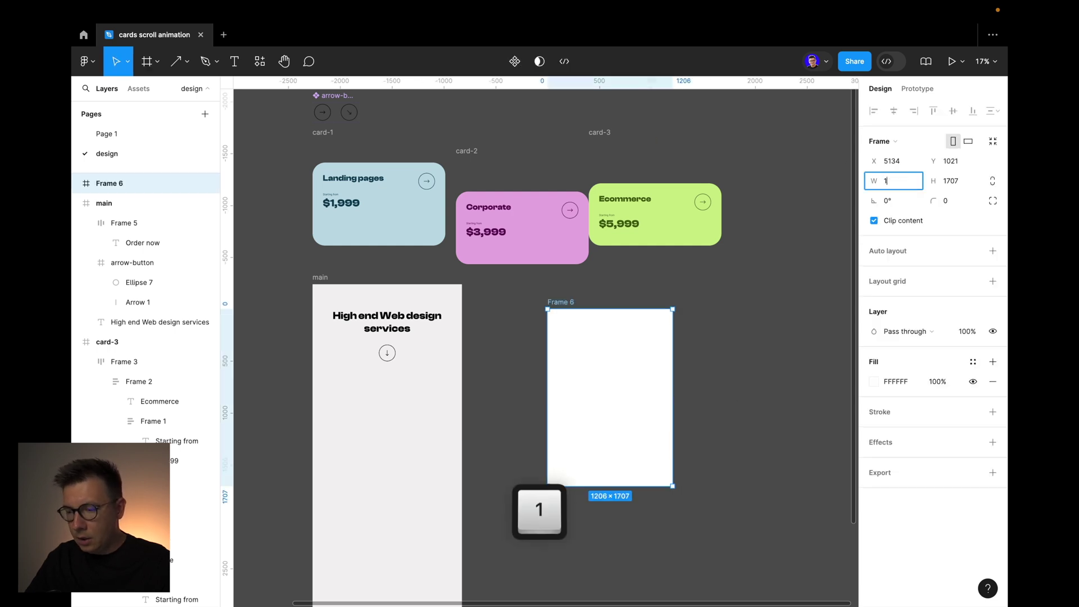
type("280")
key("Return")
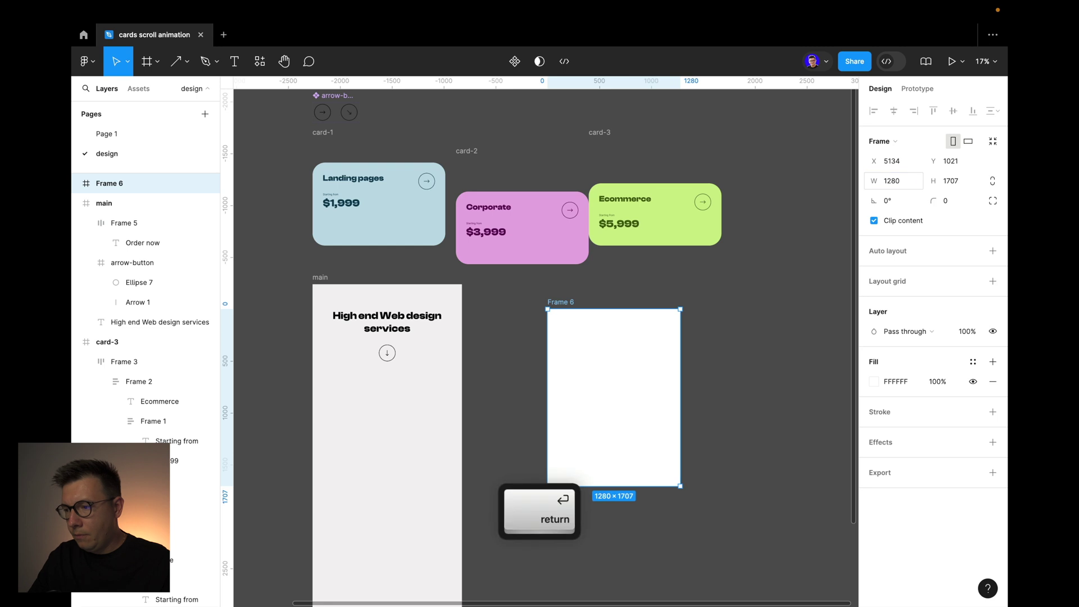
left_click_drag(585, 305, 340, 382)
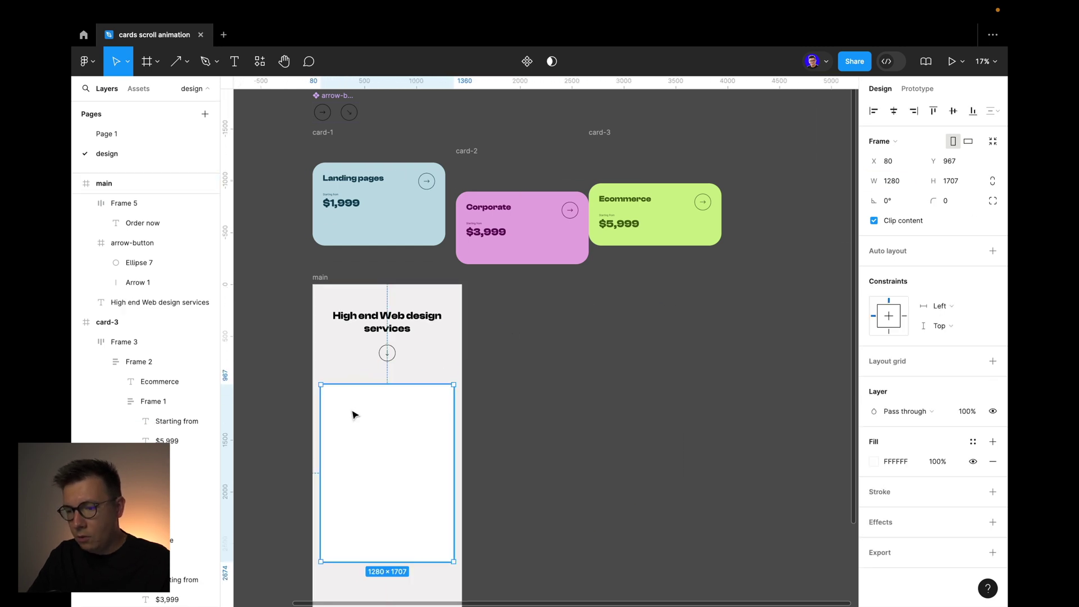
type("1")
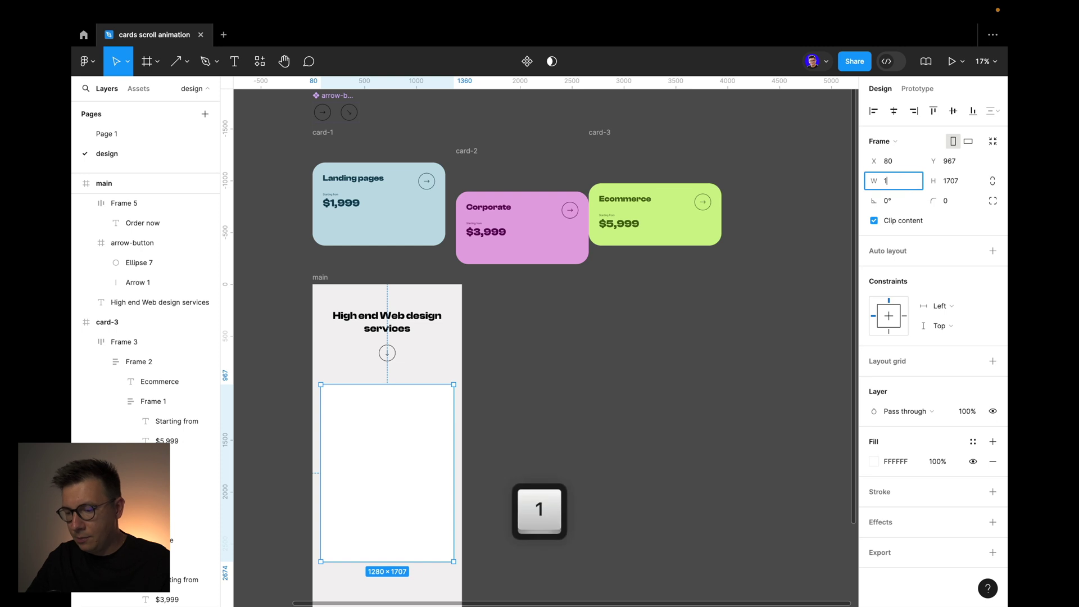
type("440")
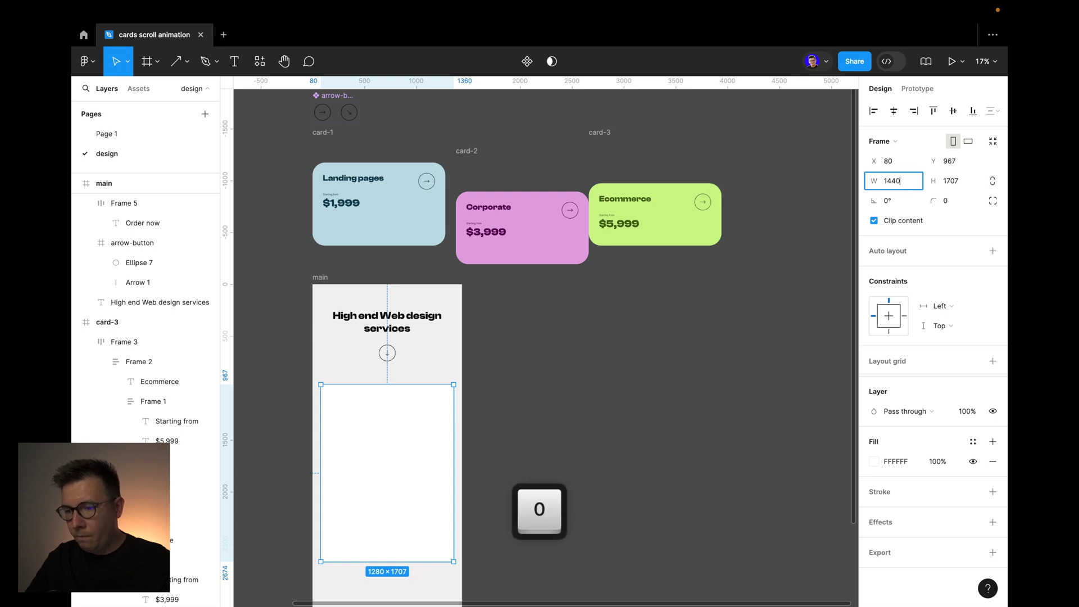
key("Return")
Align Frame 6's top with main and set its height to 3000
left_click_drag(422, 441, 625, 384)
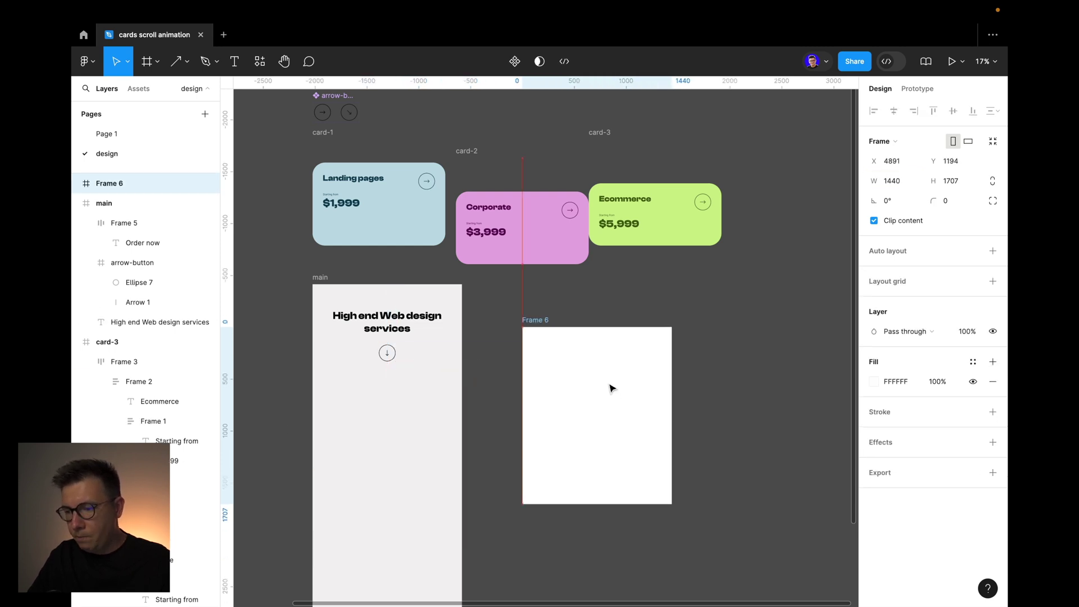
left_click_drag(546, 321, 532, 279)
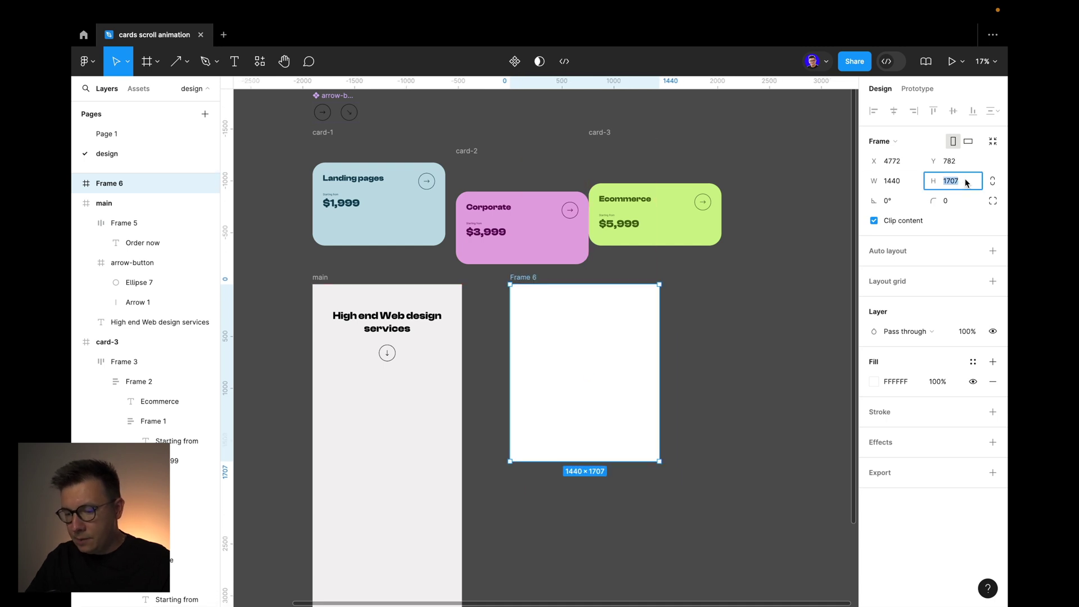
type("3000")
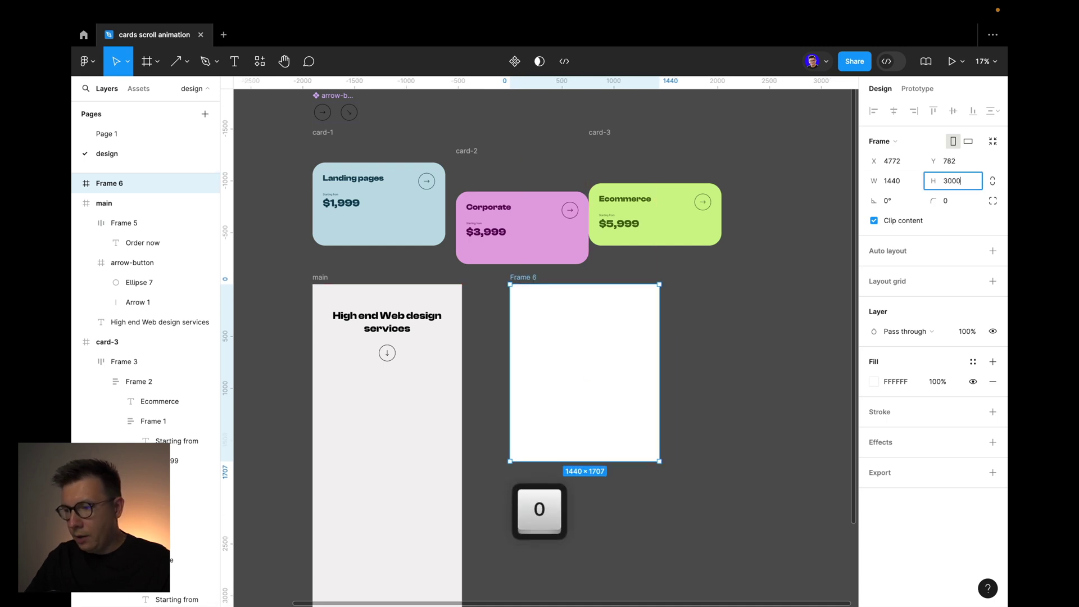
key("Return")
left_click(460, 279)
Place the Landing pages card at Frame 6's top with Corporate below it
left_click_drag(323, 133, 525, 319)
mouse_move(597, 334)
left_mouse_down()
mouse_move(601, 304)
mouse_move(597, 320)
left_mouse_up()
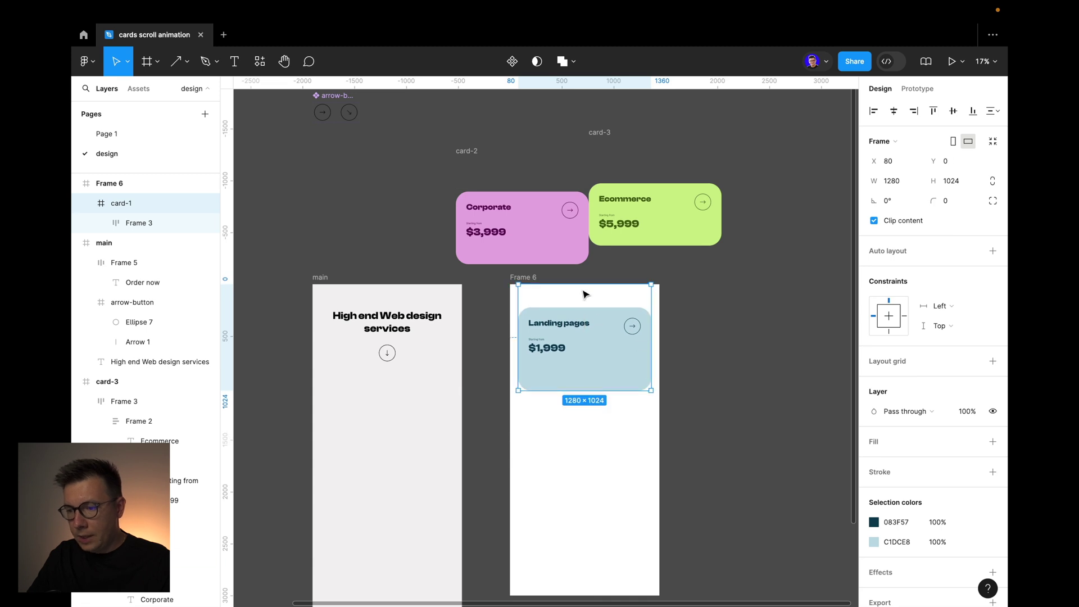
left_click_drag(463, 151, 530, 393)
key("super+z")
left_click_drag(466, 150, 539, 419)
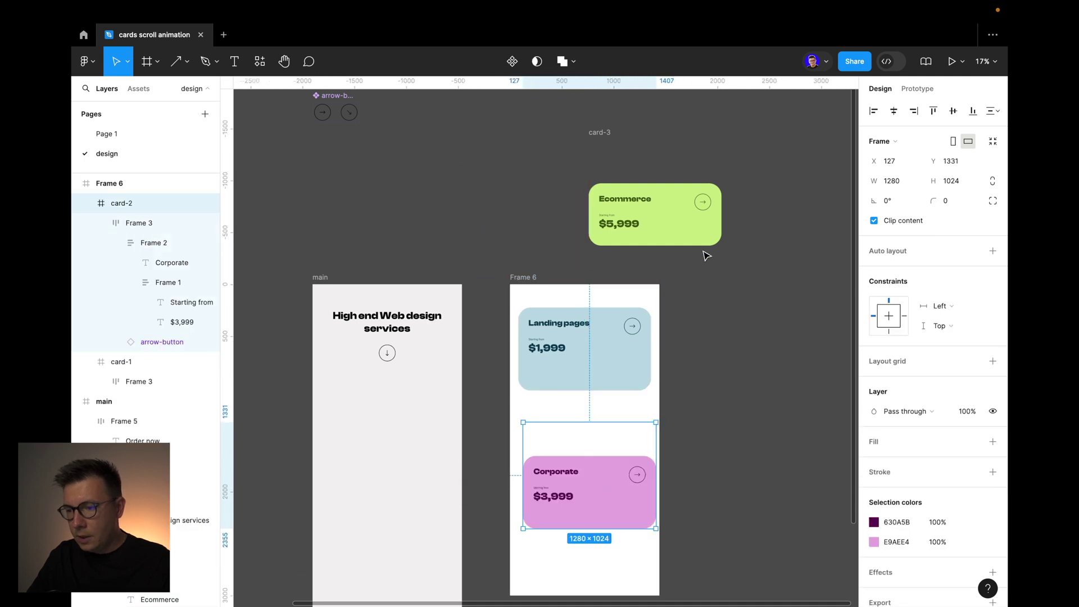
Place the Ecommerce card in Frame 6 below the Corporate card
left_click_drag(603, 225, 542, 551)
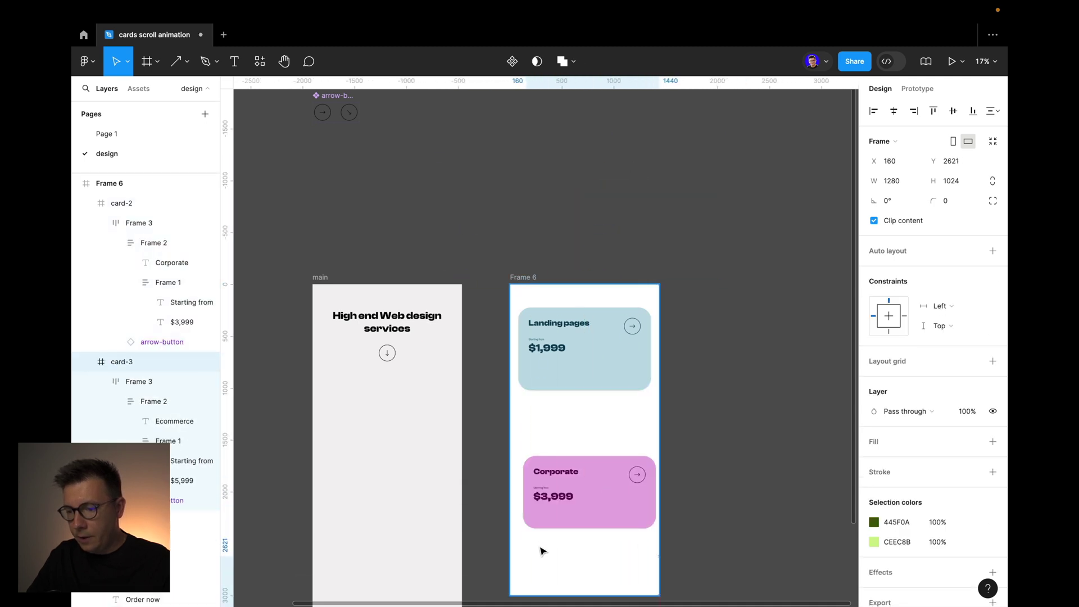
key("super+z")
scroll(646, 249, "down", 5)
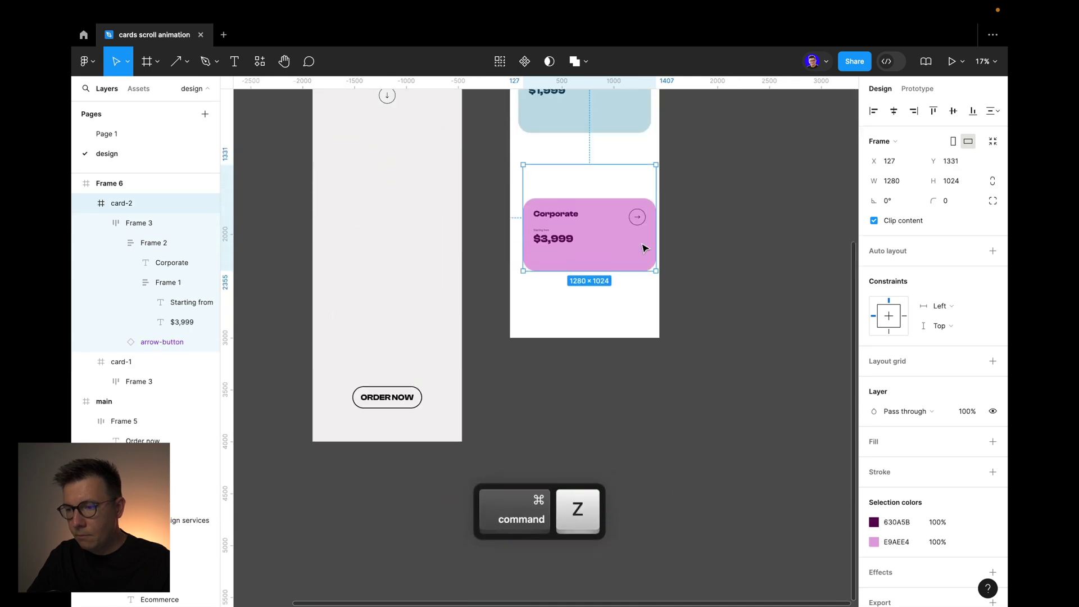
scroll(645, 249, "up", 3)
left_click_drag(609, 135, 571, 438)
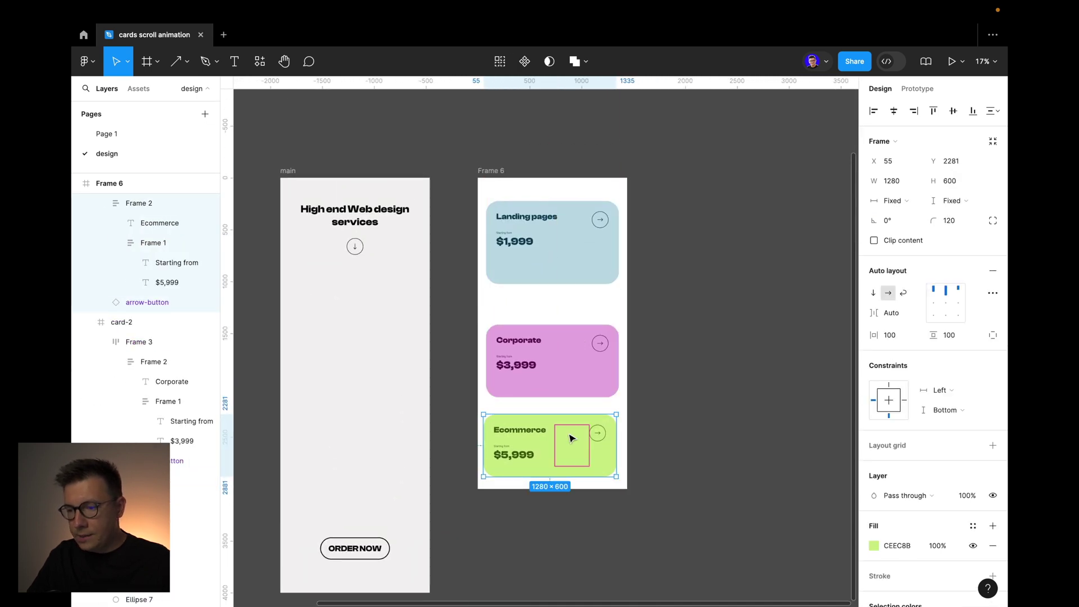
key("super+z")
key("super+z")
scroll(723, 277, "up", 2)
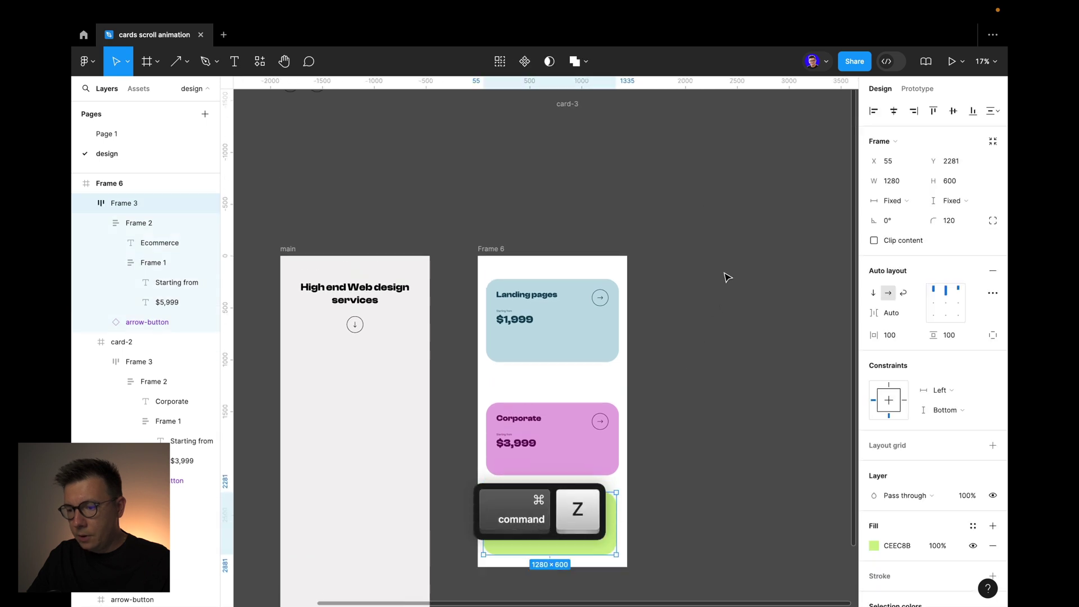
left_click(679, 227)
left_click_drag(574, 161, 550, 531)
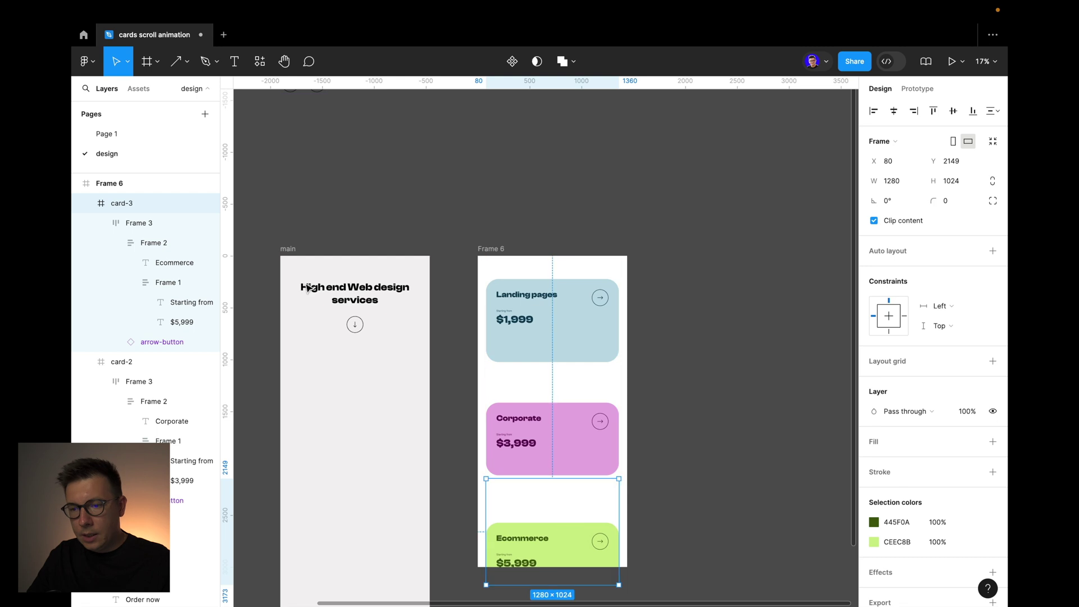
Top-align Landing pages, Corporate and Ecommerce cards and move the stack to Y 0
left_click(568, 307)
left_click(587, 433, "shift")
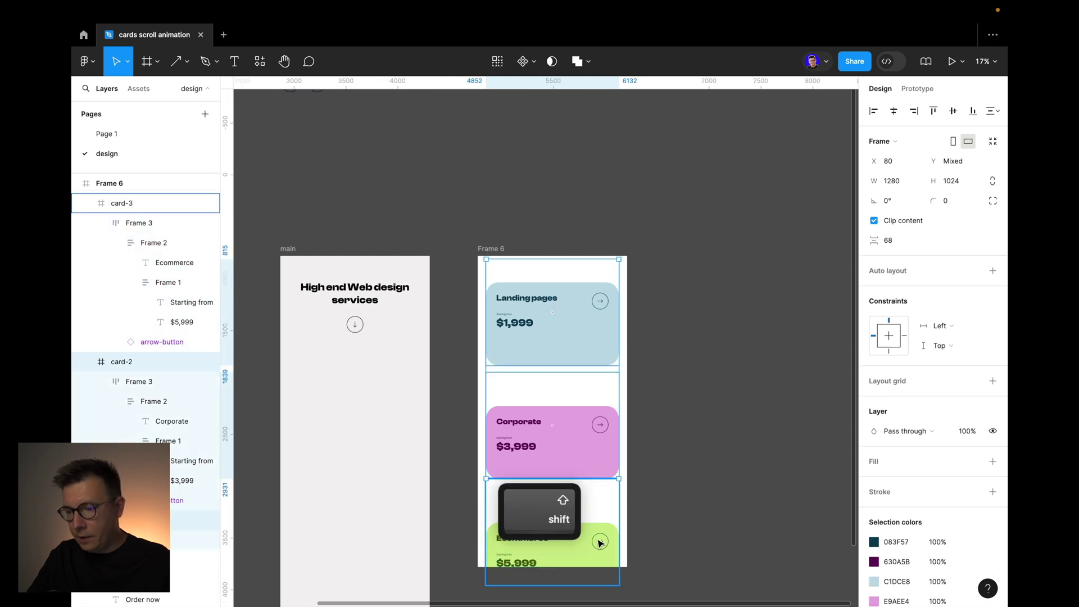
left_click(600, 543, "shift")
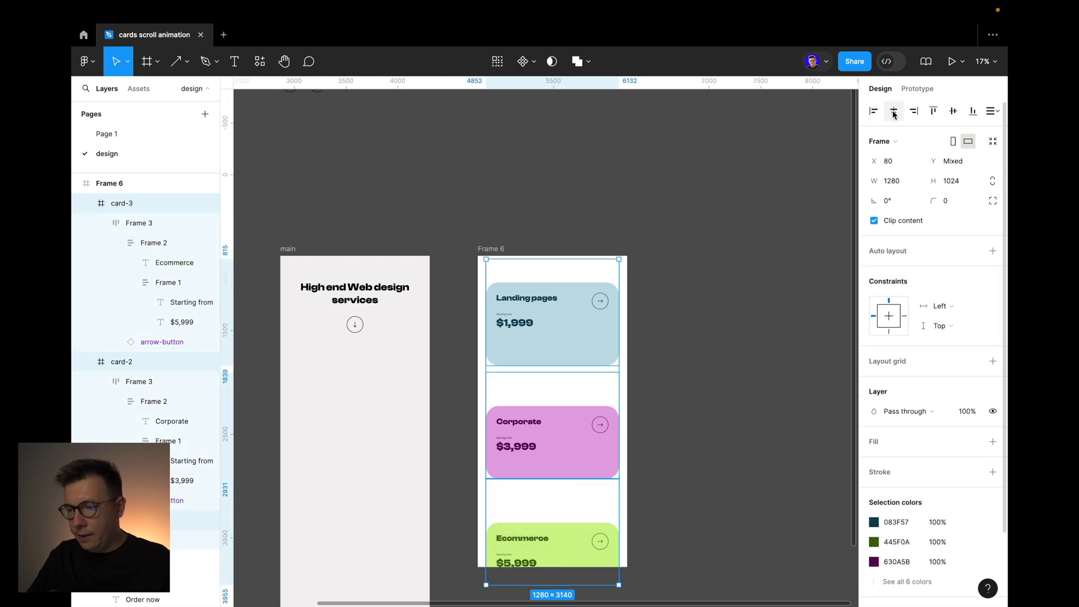
left_click(934, 112)
left_click_drag(571, 299, 571, 287)
scroll(603, 249, "left", 2)
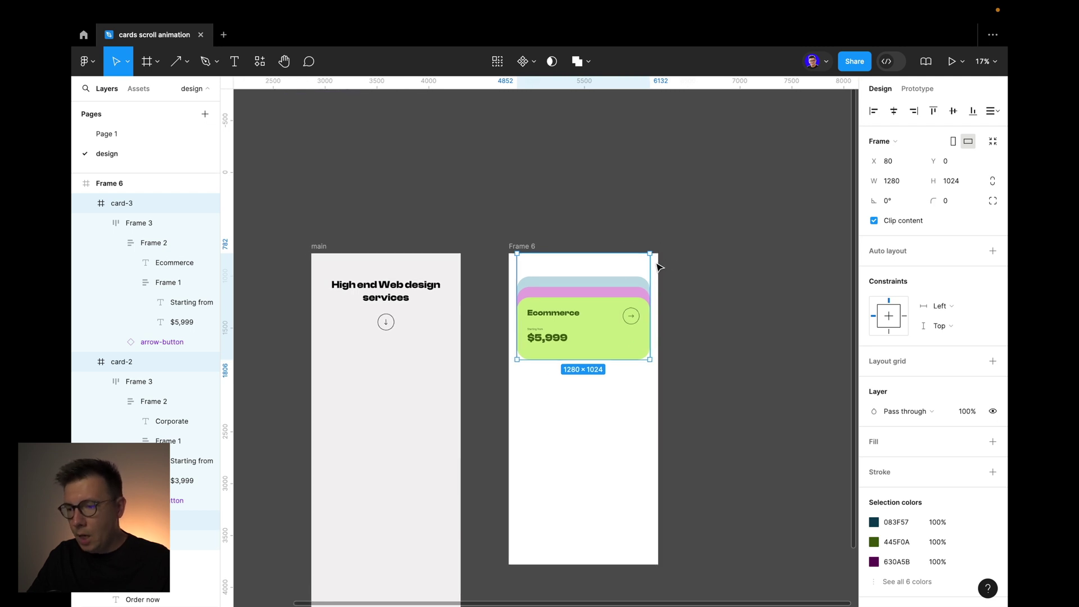
left_click(679, 262)
left_click(603, 281)
Move the whole card stack down to Y 1000
left_click(681, 269)
left_click_drag(677, 264, 535, 364)
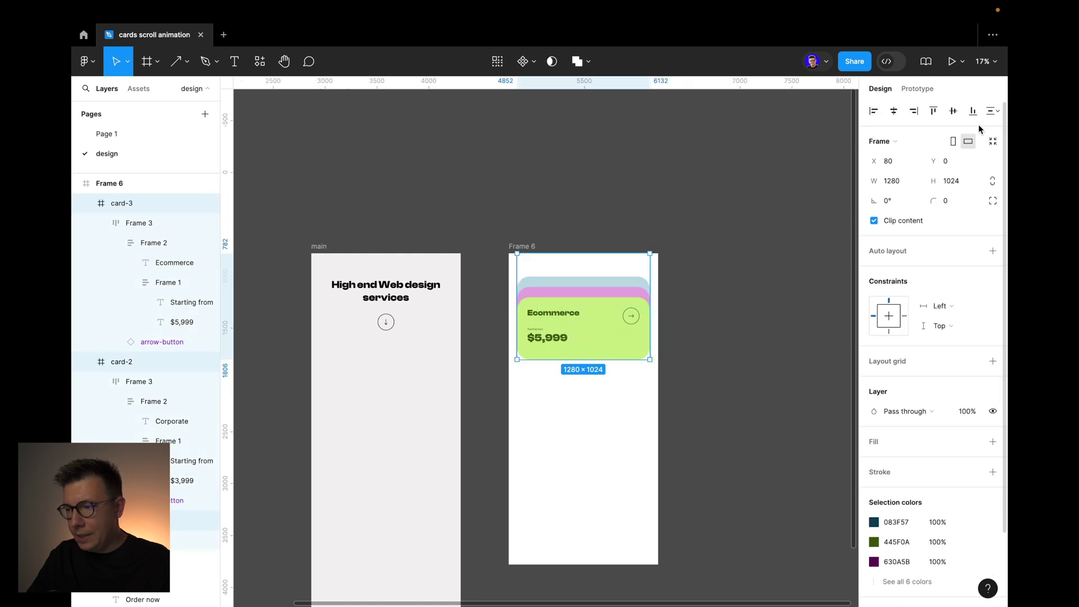
type("1000")
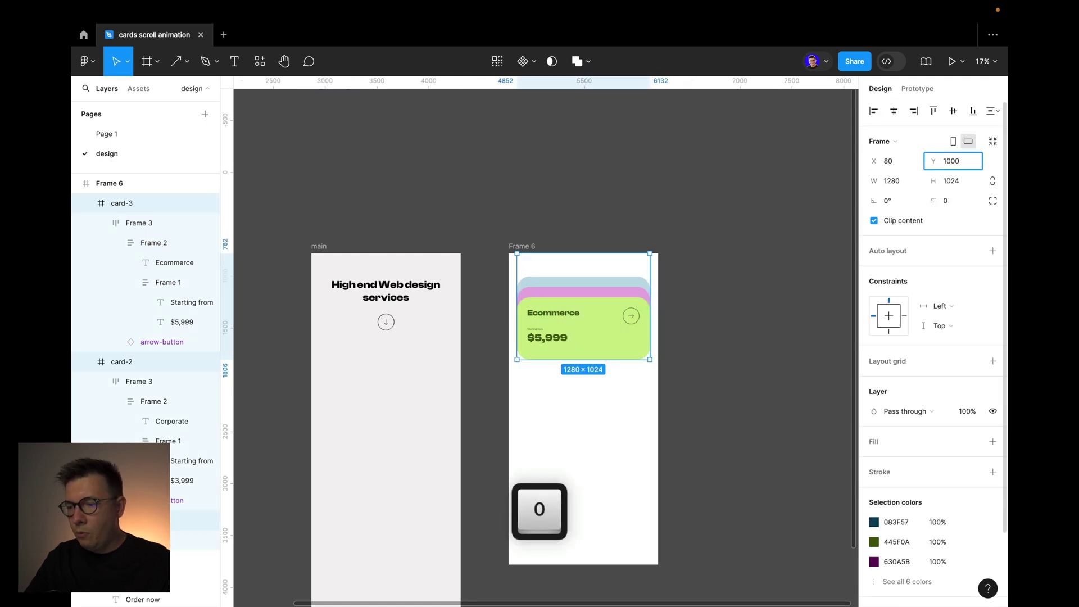
key("Return")
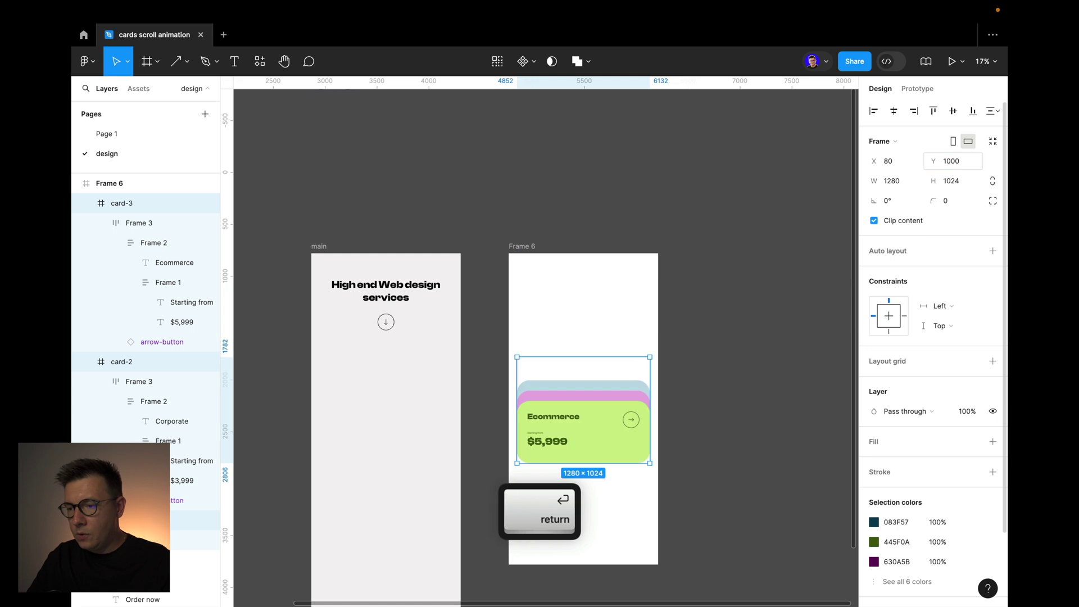
left_click(720, 279)
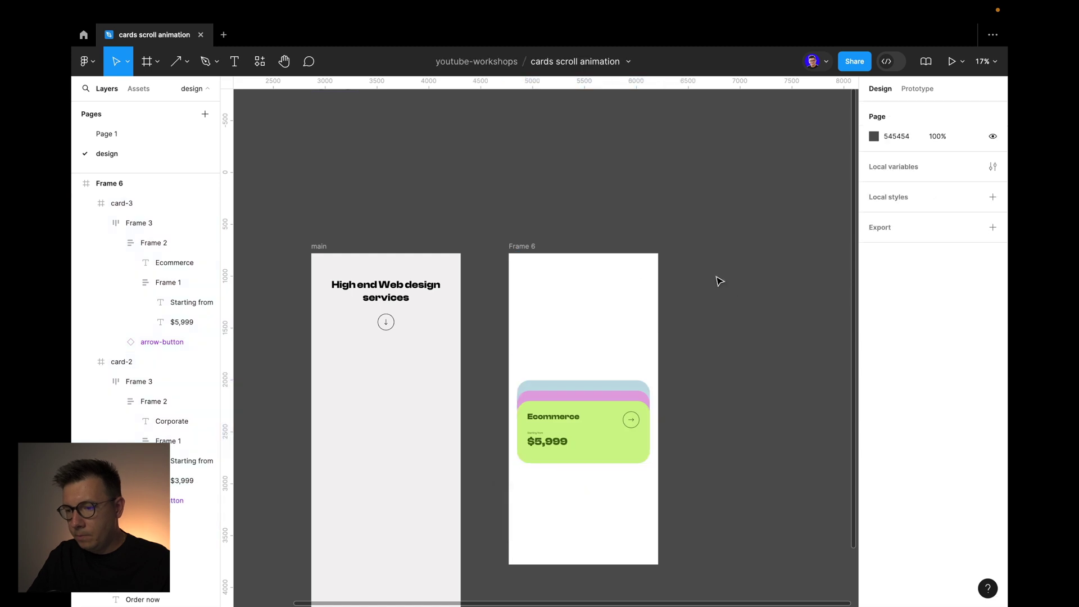
left_click(626, 398)
Set the Corporate card to Y 1500 and the Ecommerce card to Y 2000
left_click(784, 286)
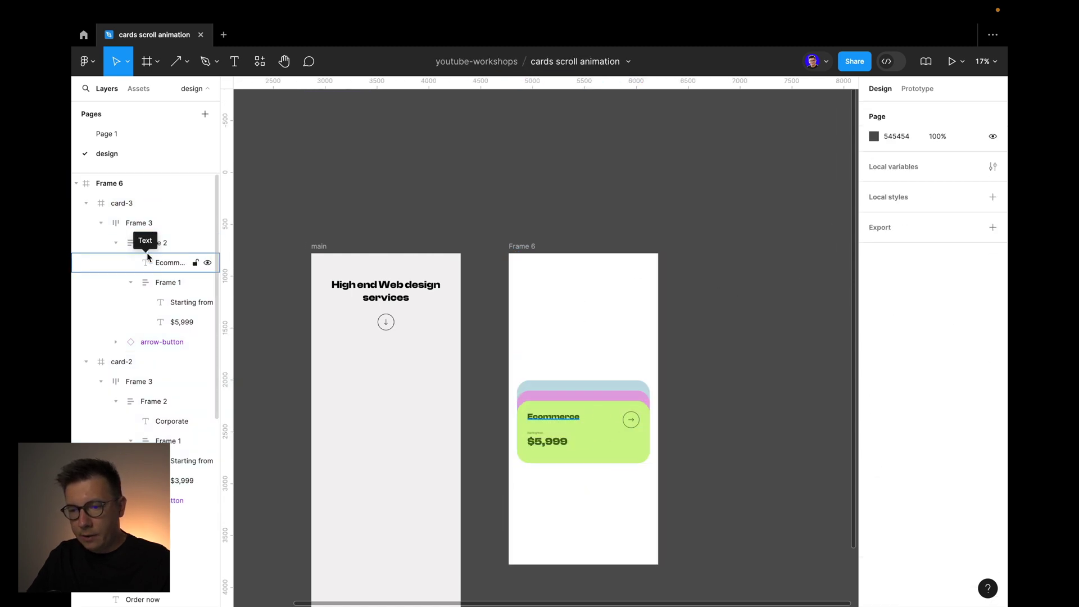
left_click(128, 364)
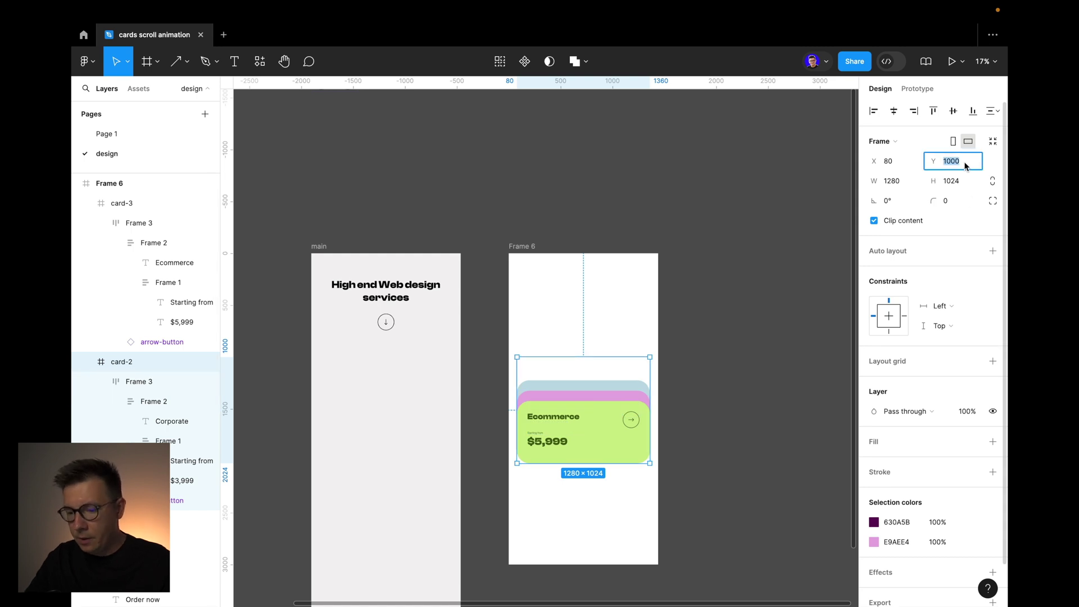
type("1500")
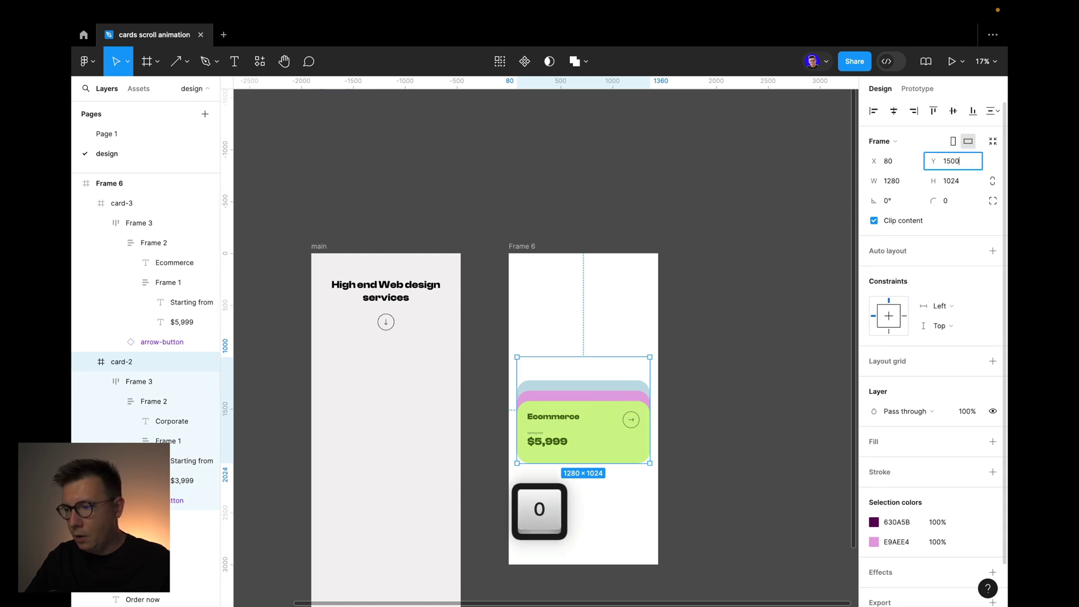
key("Return")
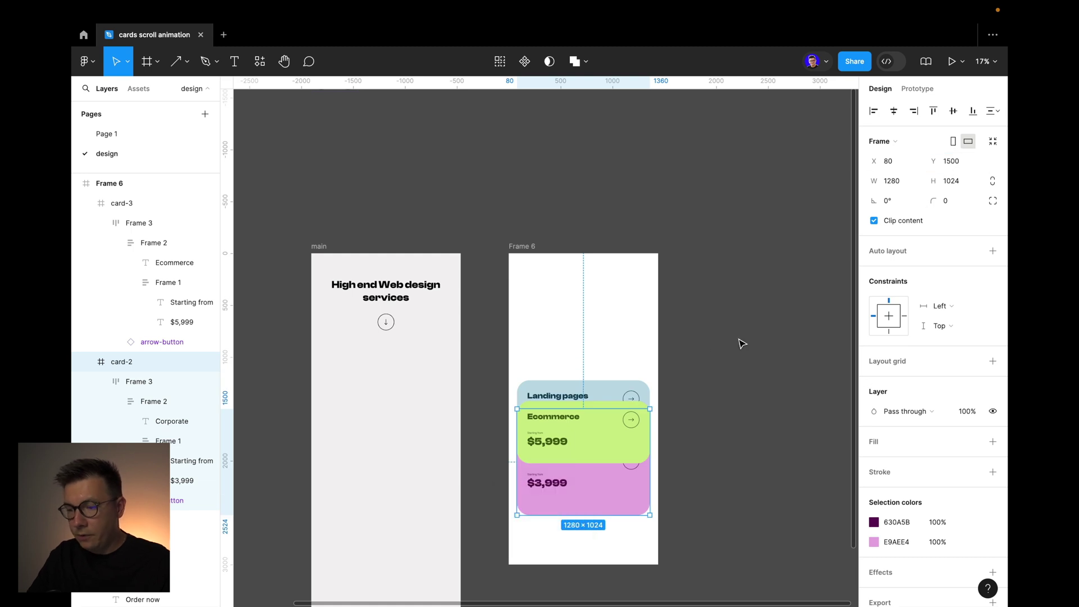
left_click(593, 440)
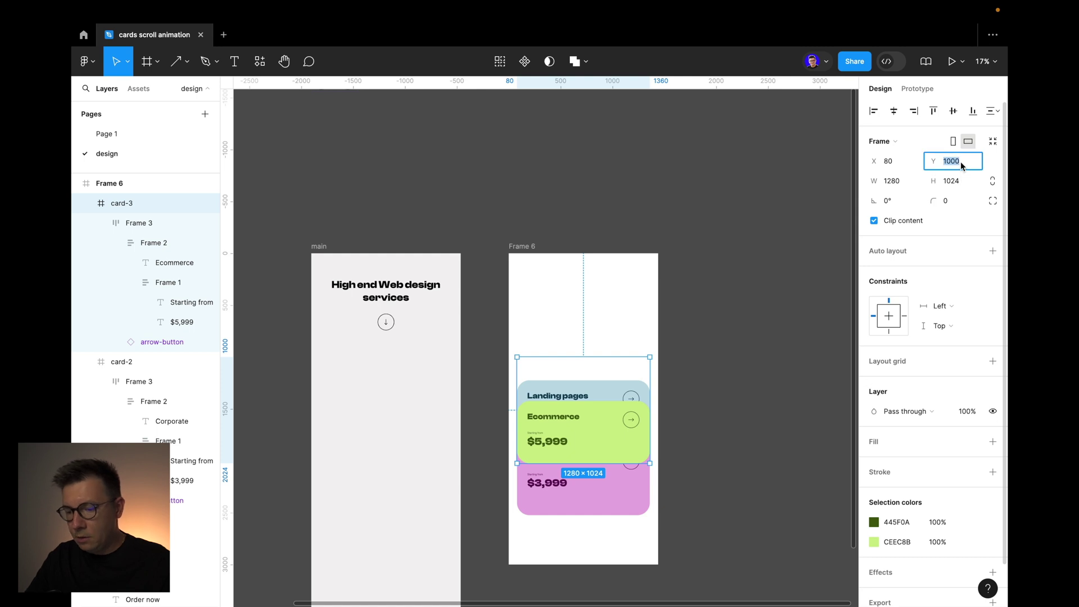
type("2000")
key("Return")
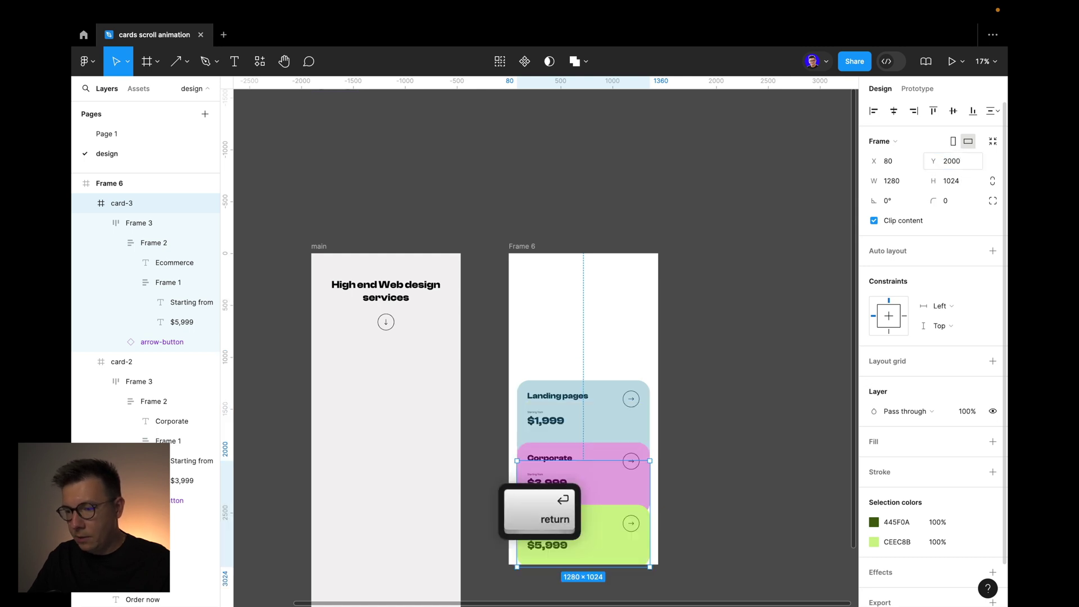
left_click(669, 349)
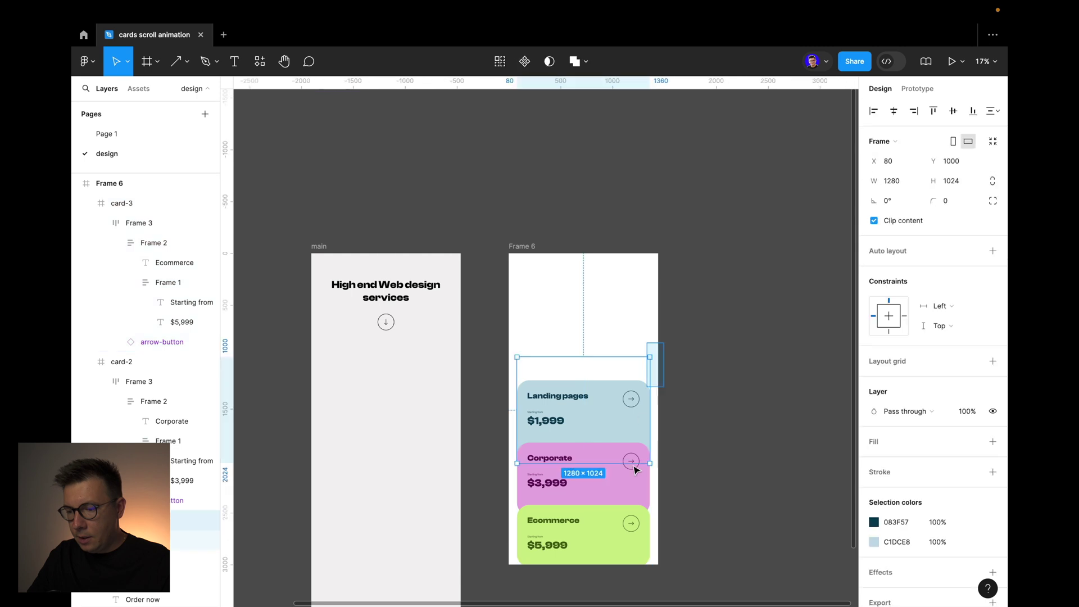
left_click(523, 247)
Nudge Frame 6 slightly left and down and remove its white fill
scroll(682, 290, "down", 5)
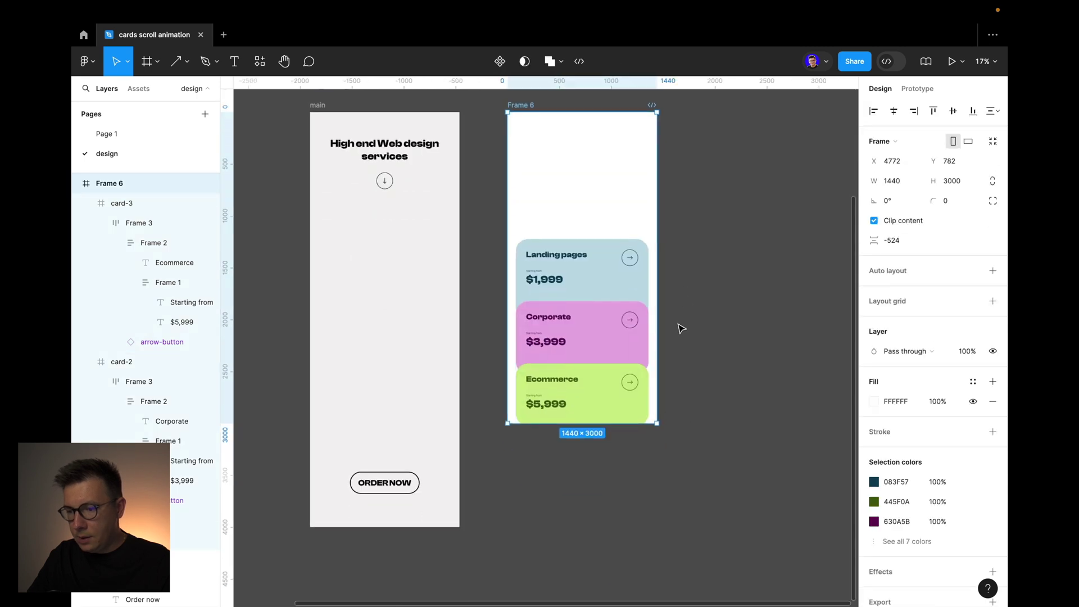
key("super")
left_click_drag(648, 423, 647, 429)
left_click(716, 383)
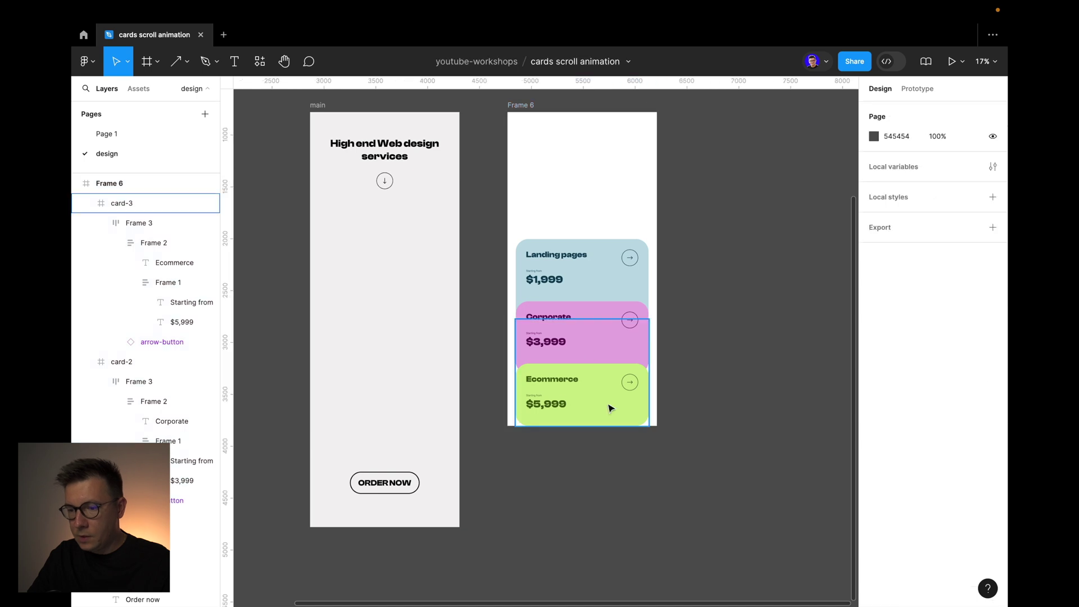
scroll(624, 383, "up", 3)
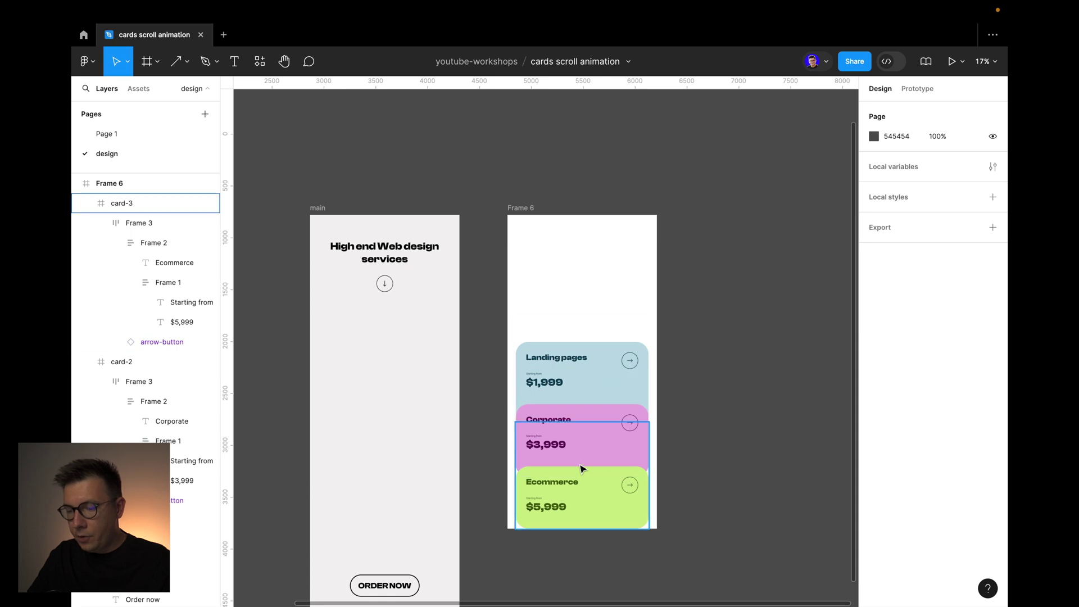
left_click(520, 209)
left_click_drag(523, 213, 512, 223)
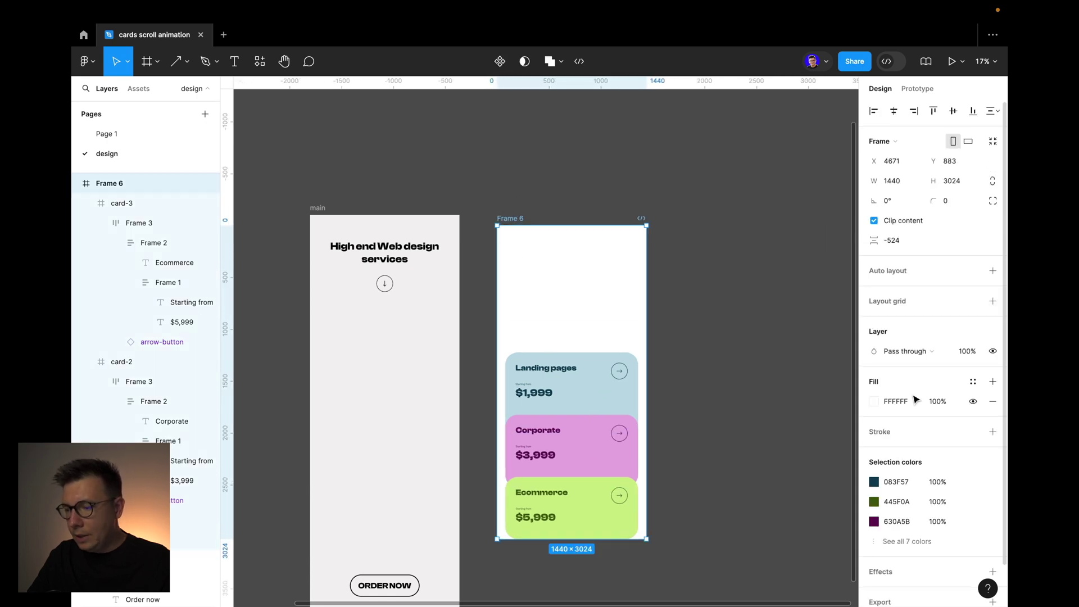
left_click(994, 404)
left_click(695, 203)
Rename Frame 6 to 'scroll-cards'
double_click(513, 218)
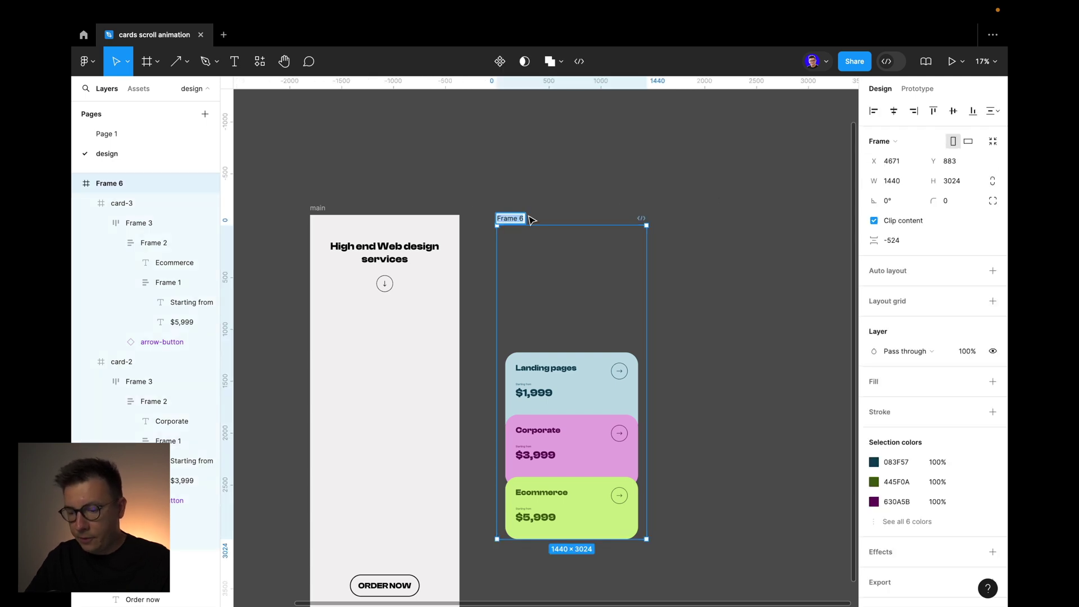
type("scr")
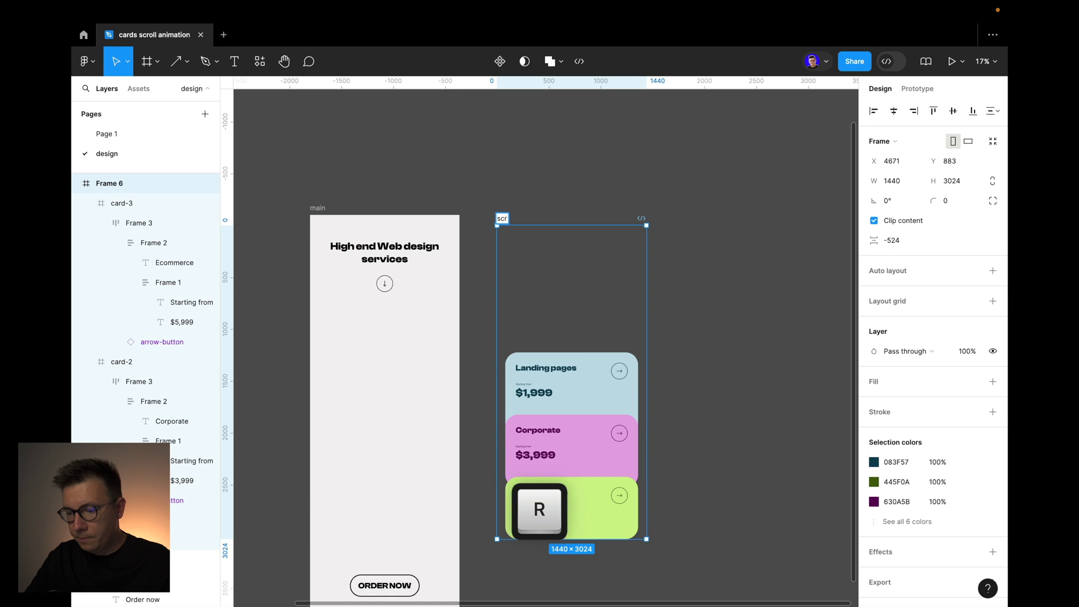
type("oll-c")
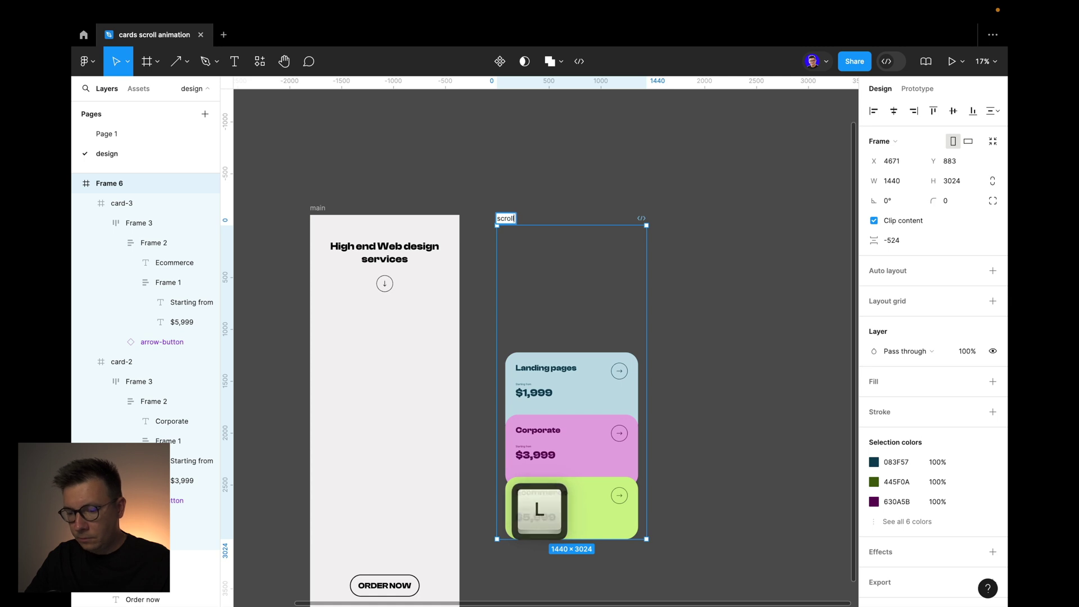
type("ards")
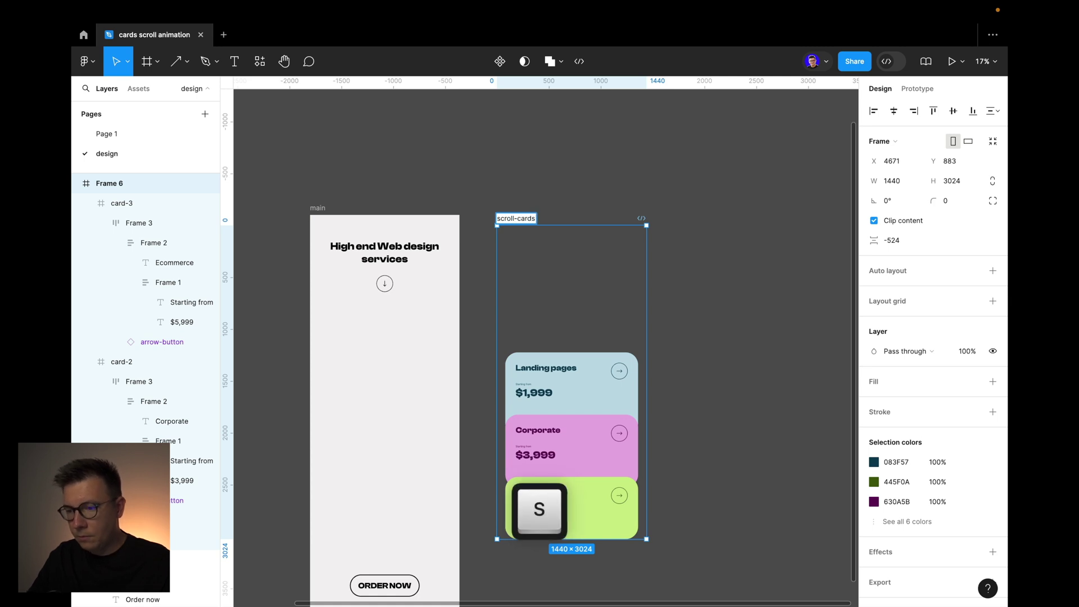
key("Return")
key("Escape")
Move scroll-cards into the main frame and align it over the pricing area
left_click_drag(515, 219, 332, 220)
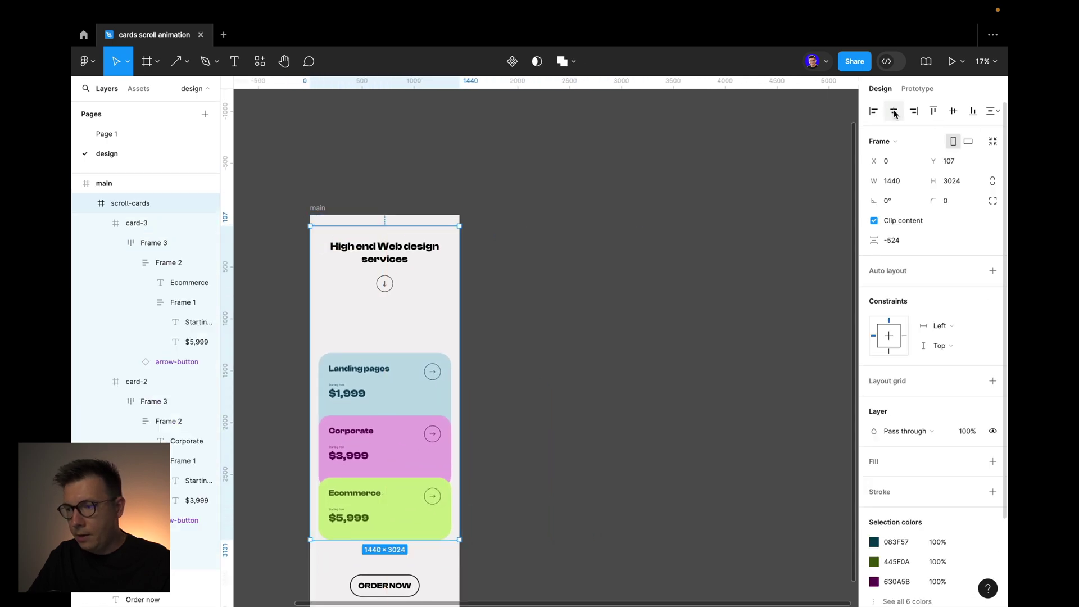
left_click(933, 112)
left_click(631, 279)
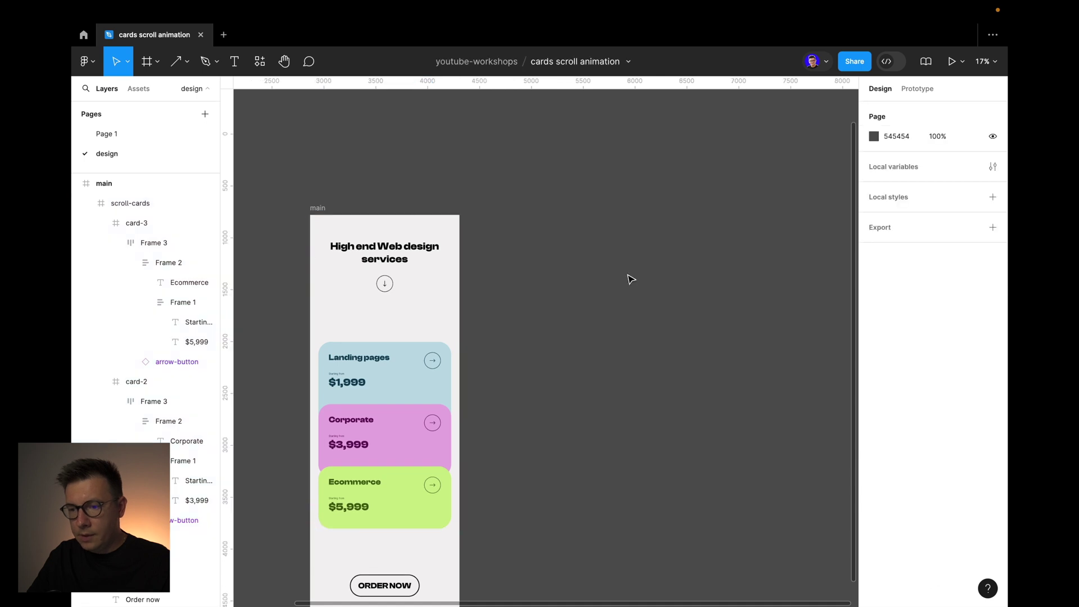
left_click(315, 207)
Present main as a prototype, scrolling down to ORDER NOW and back to the heading
left_click(950, 62)
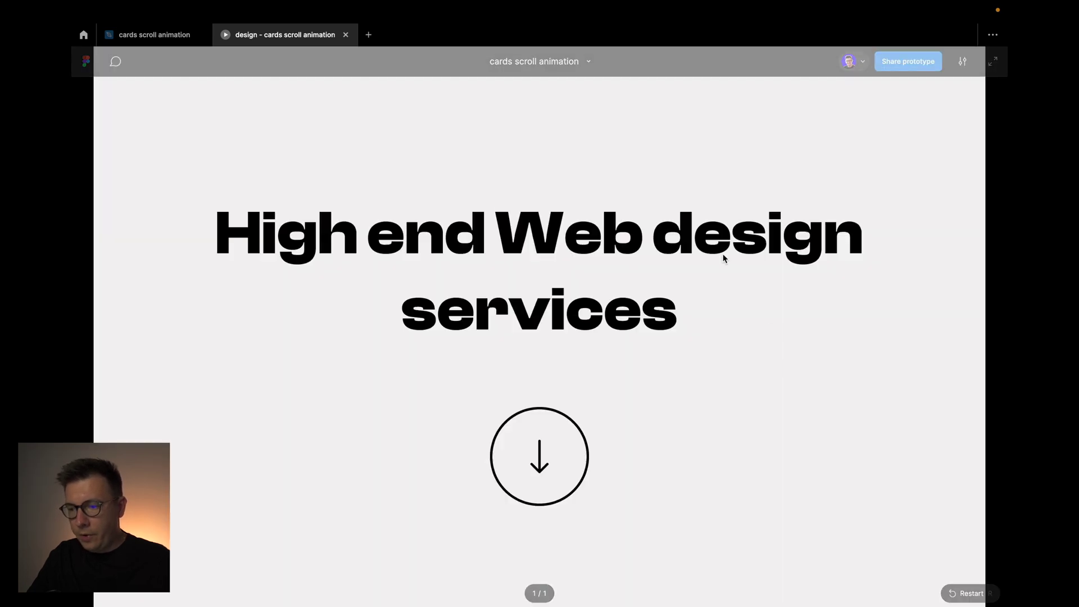
scroll(725, 253, "down", 10)
scroll(722, 258, "down", 8)
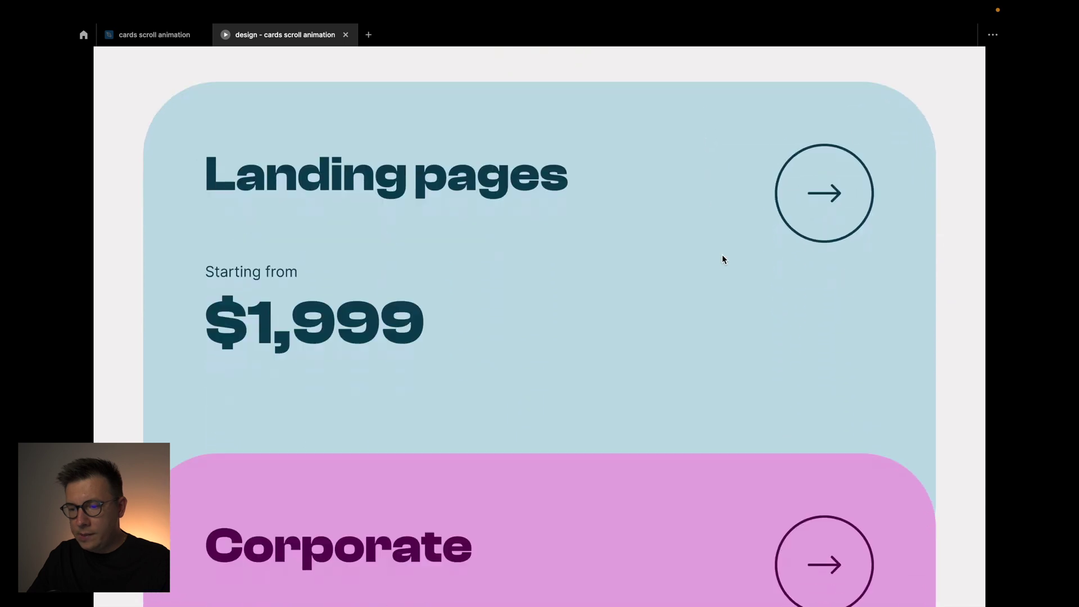
scroll(724, 256, "up", 20)
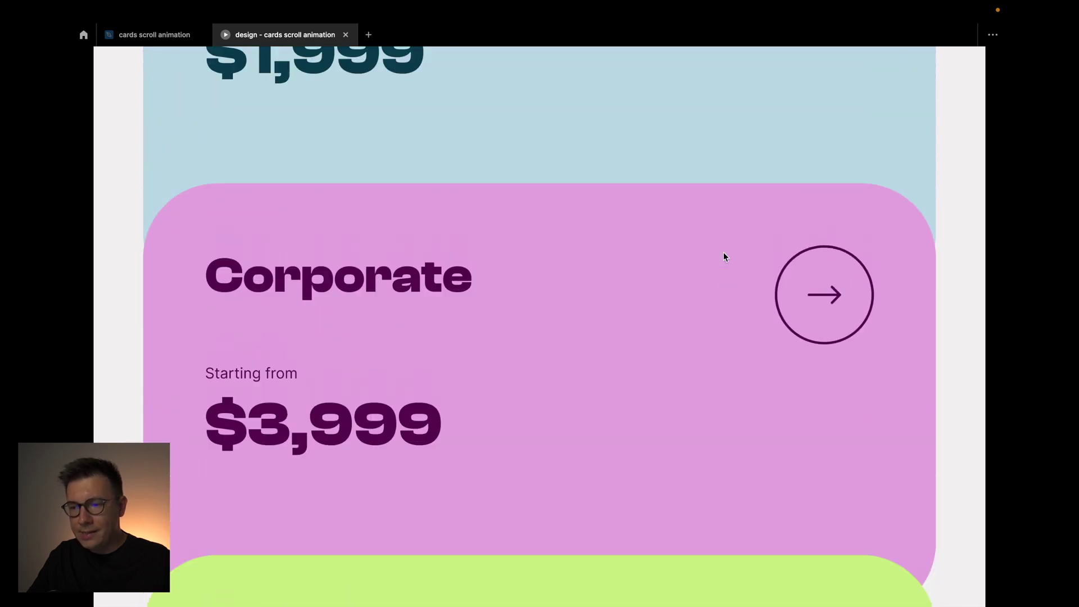
scroll(723, 257, "down", 20)
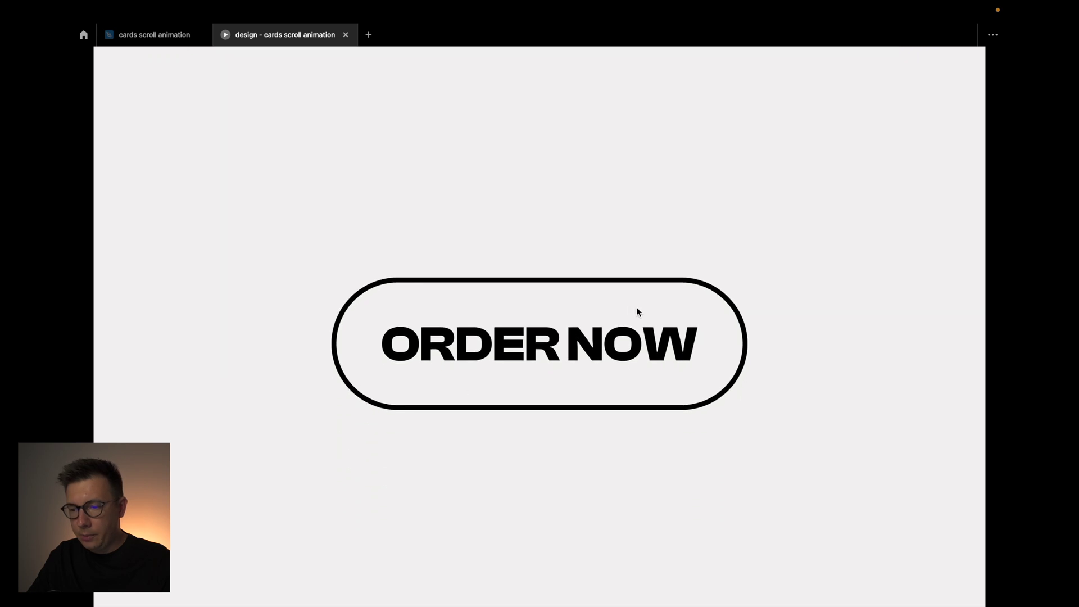
scroll(619, 303, "up", 20)
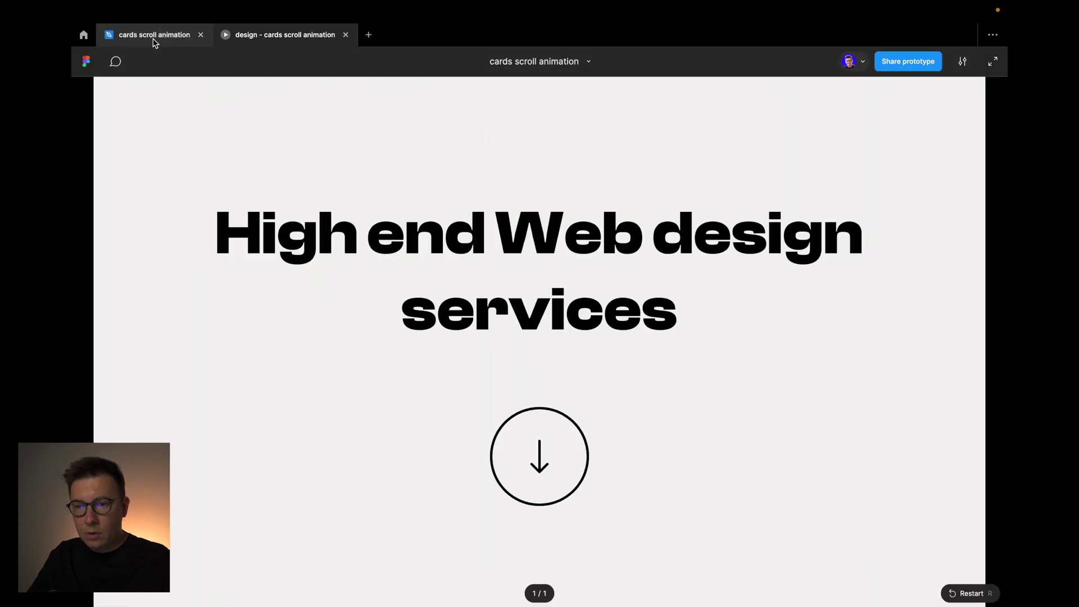
left_click(154, 39)
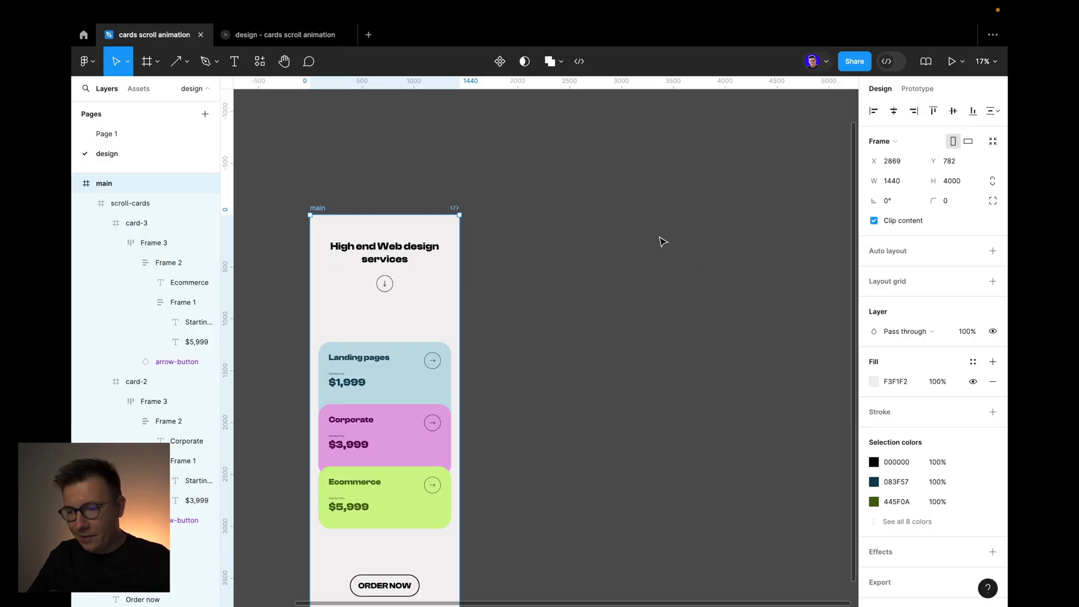
Set the Landing pages card (card-1) scroll position to Sticky
scroll(669, 249, "left", 5)
scroll(776, 344, "right", 2)
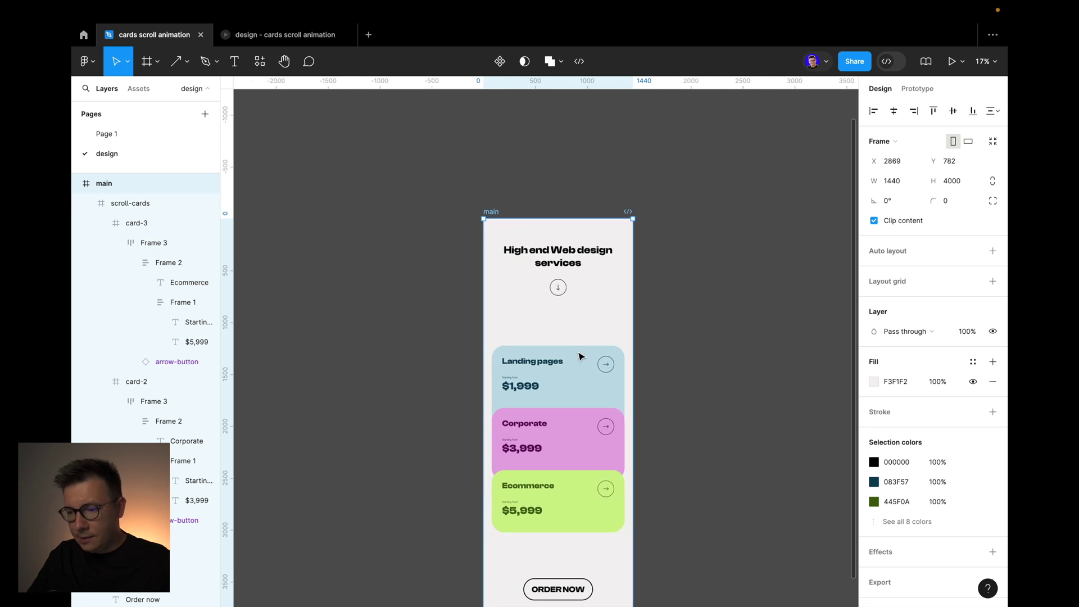
left_click(582, 382)
key("Escape")
left_click(588, 400)
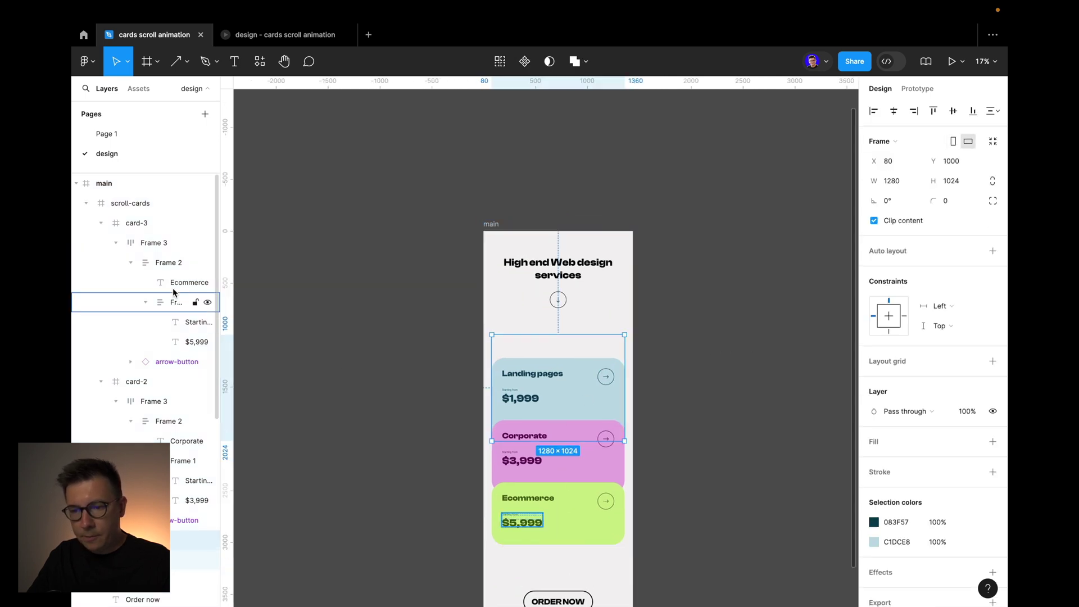
left_click(100, 223)
left_click(100, 242)
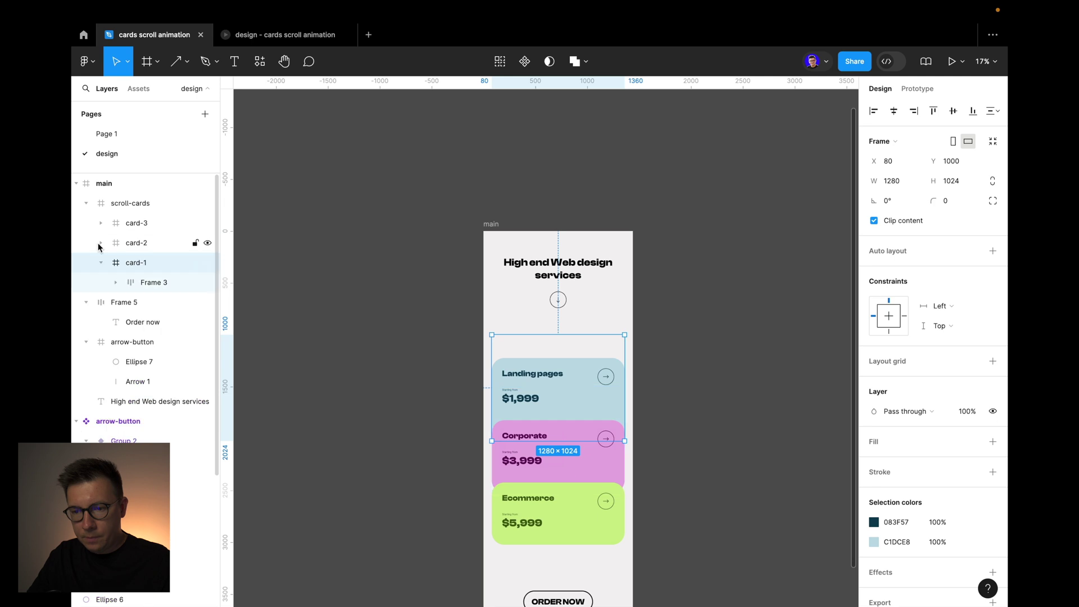
left_click(101, 262)
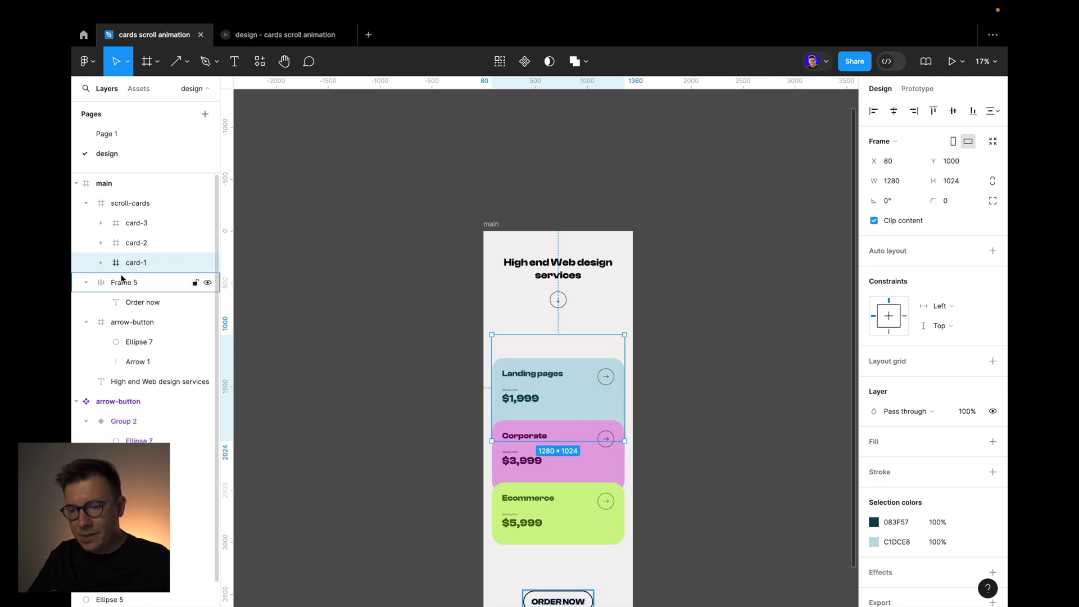
left_click(928, 90)
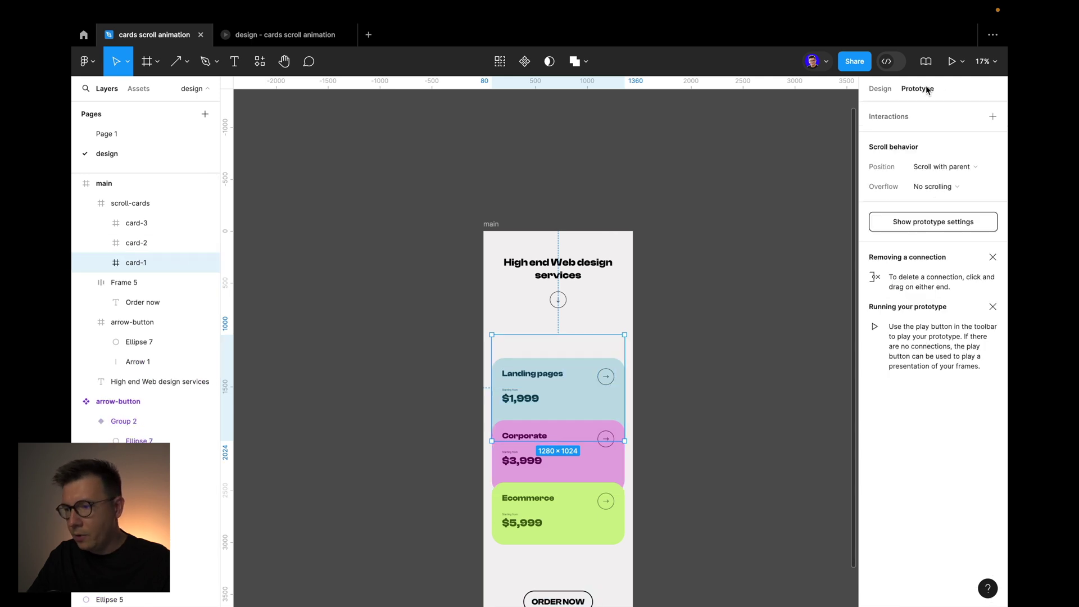
left_click(956, 167)
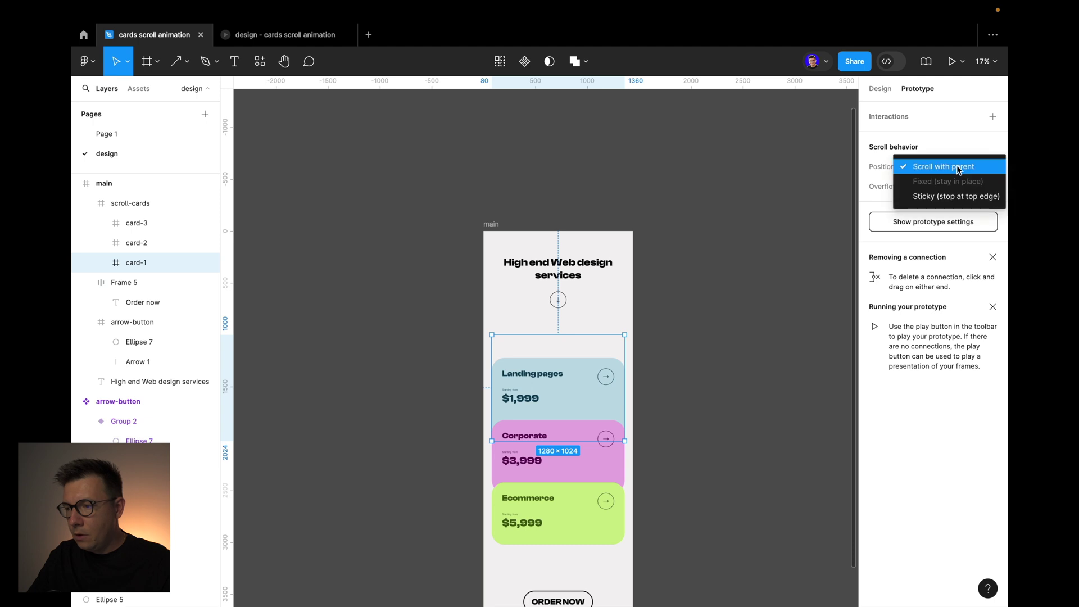
left_click(954, 196)
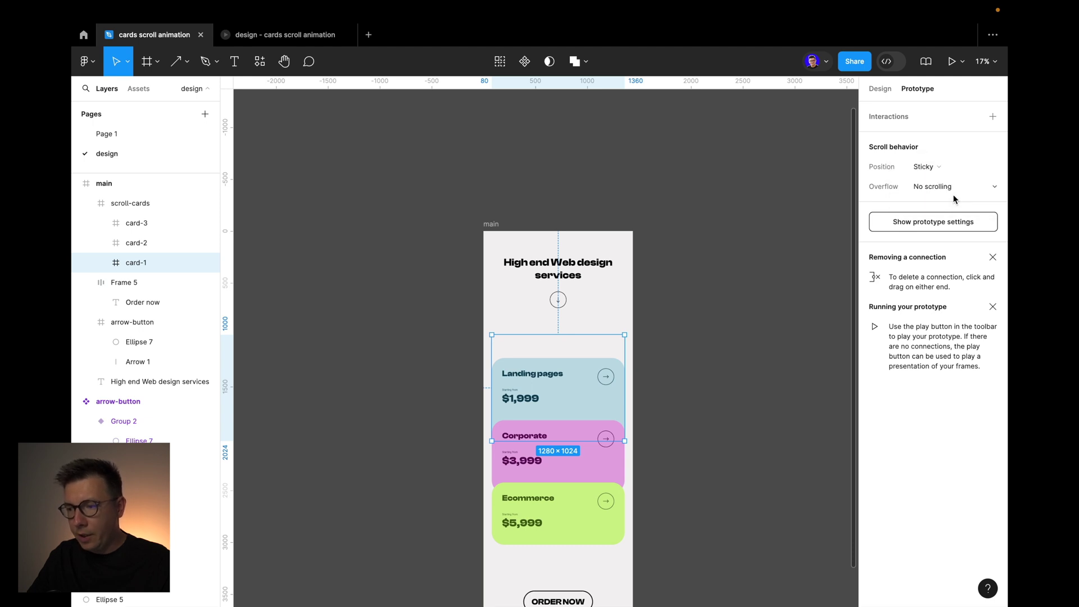
Set card-2 and card-3 scroll position to Sticky together
left_click(135, 242)
left_click(142, 230, "shift")
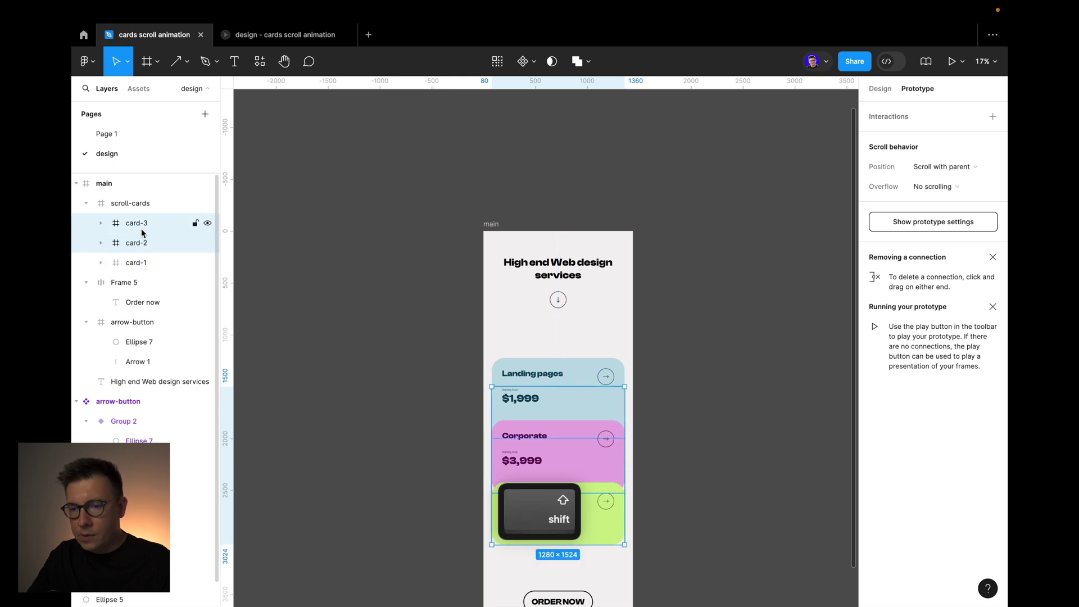
left_click(963, 167)
left_click(954, 197)
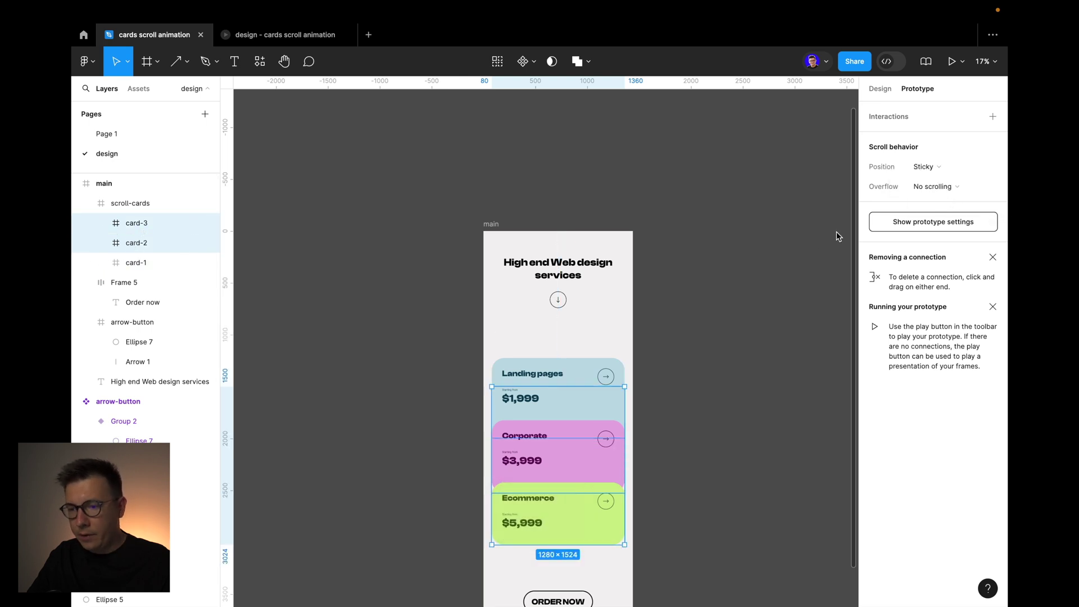
left_click(760, 210)
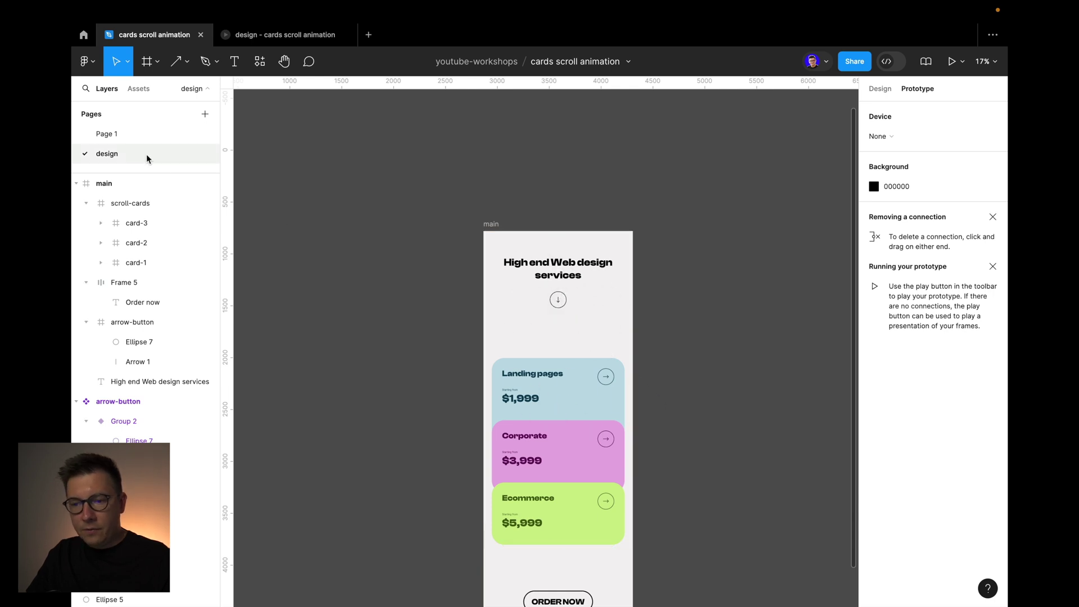
left_click(529, 326)
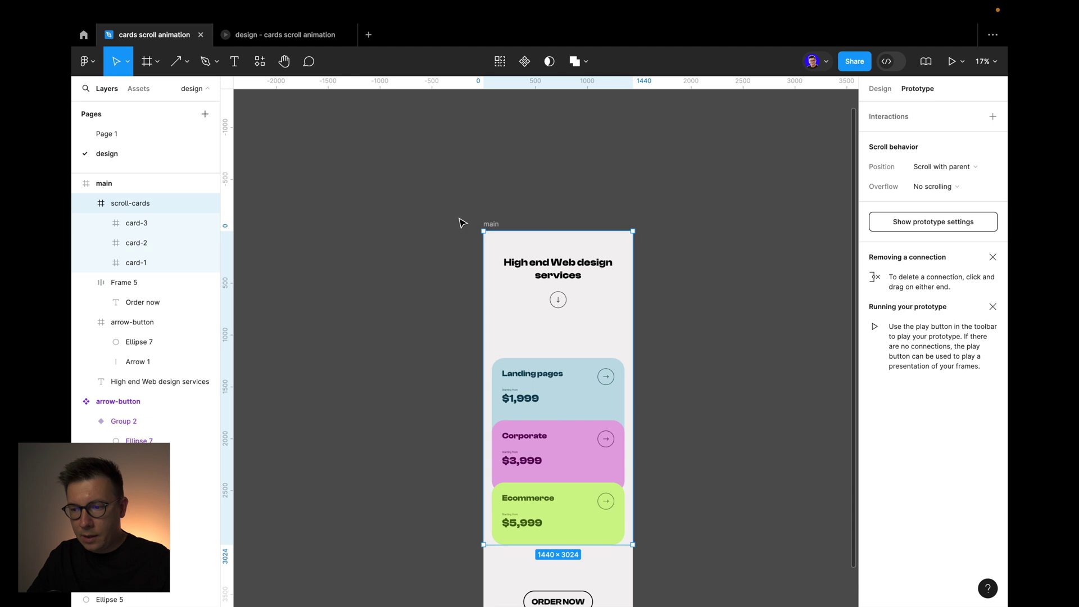
left_click(494, 224)
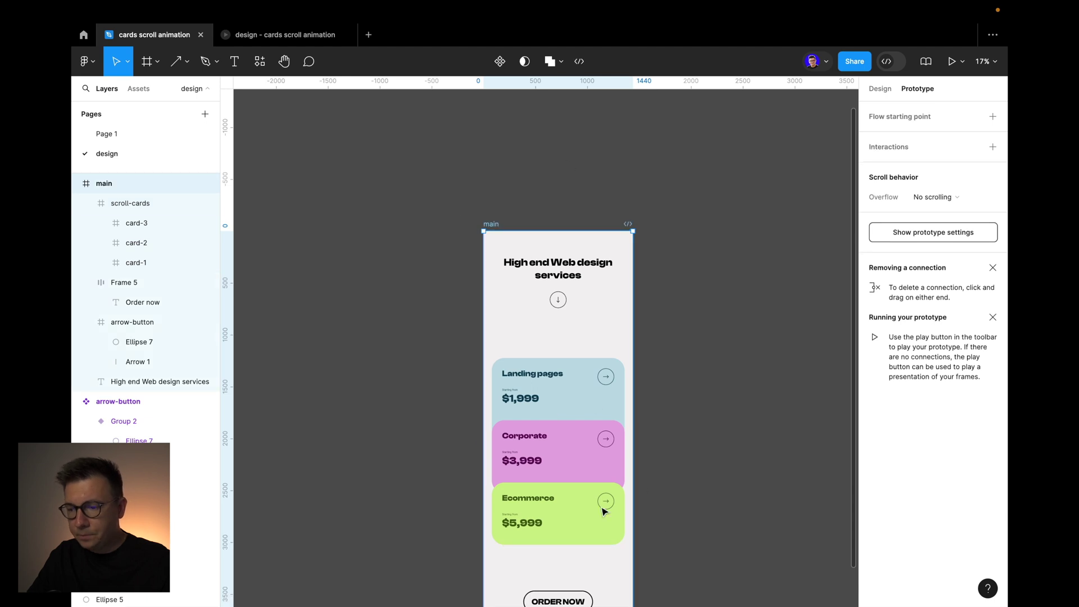
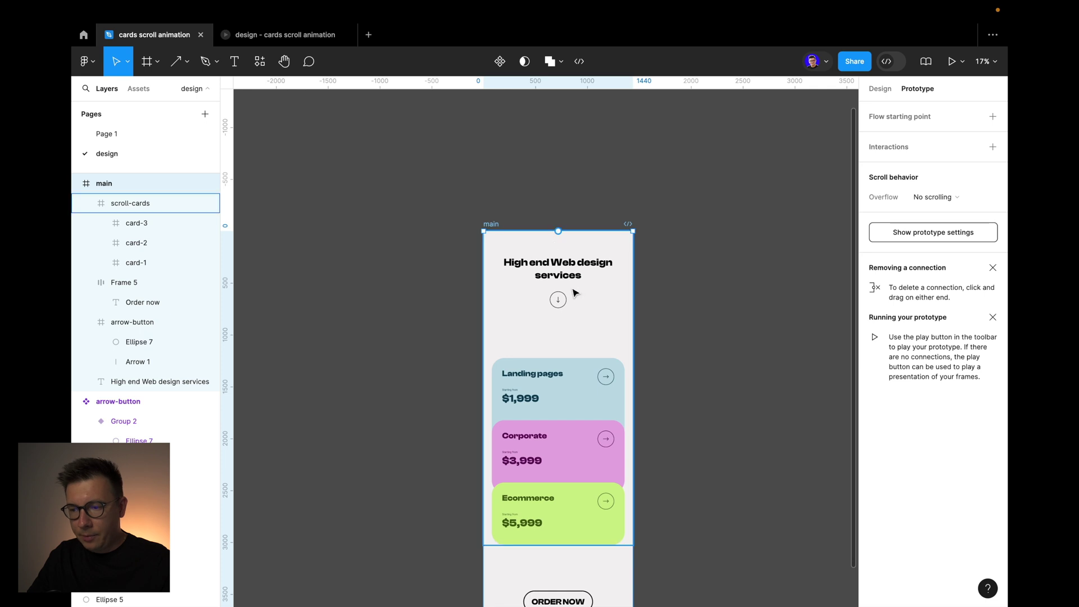
Preview the running prototype and scroll back and forth through the stacking cards
left_click(288, 37)
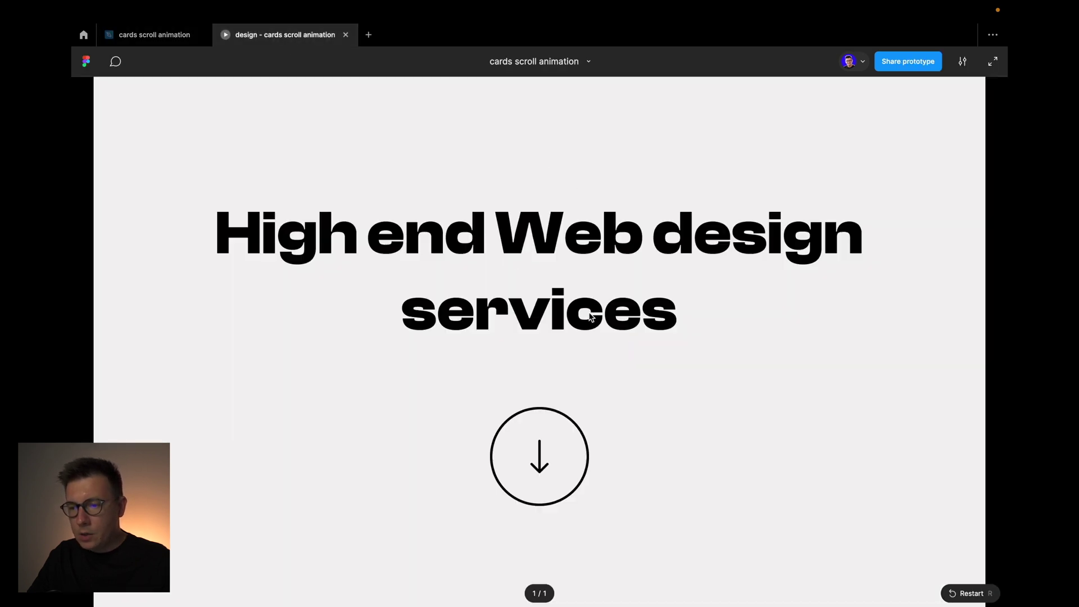
scroll(590, 317, "down", 7)
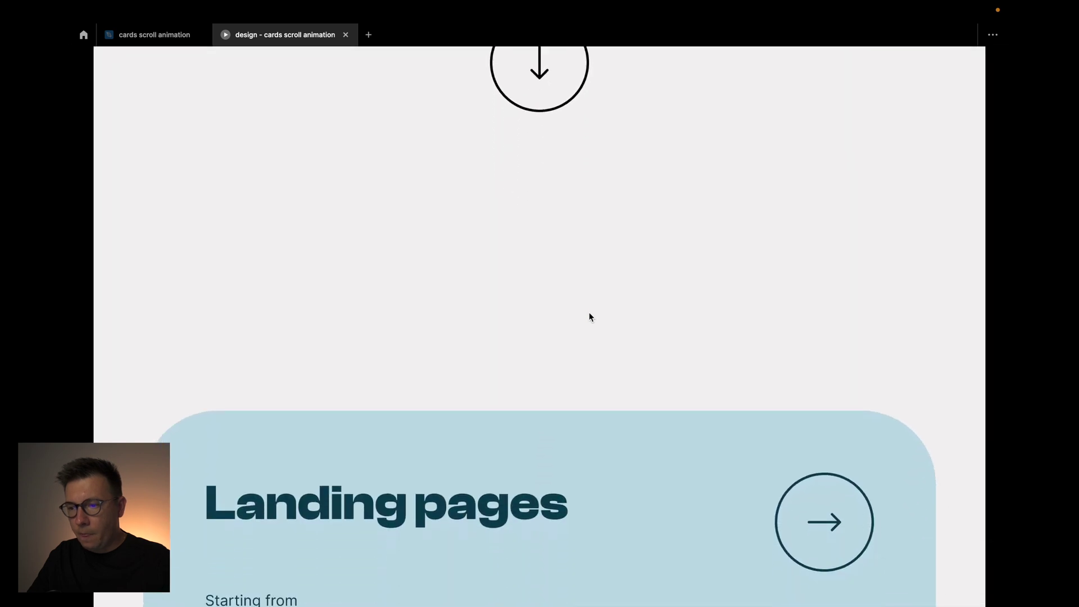
scroll(590, 318, "down", 5)
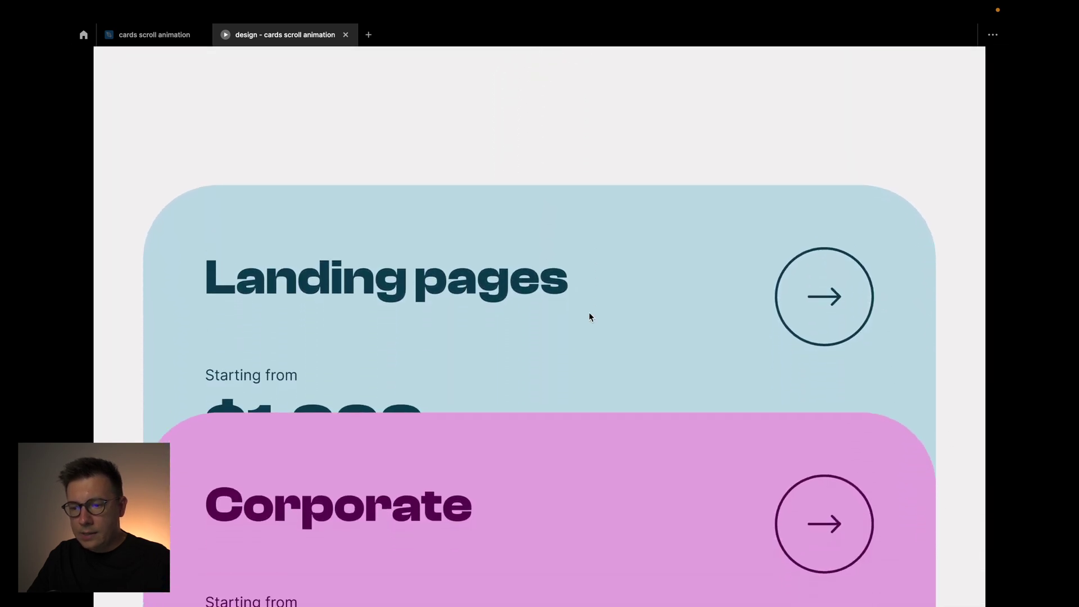
scroll(589, 317, "down", 5)
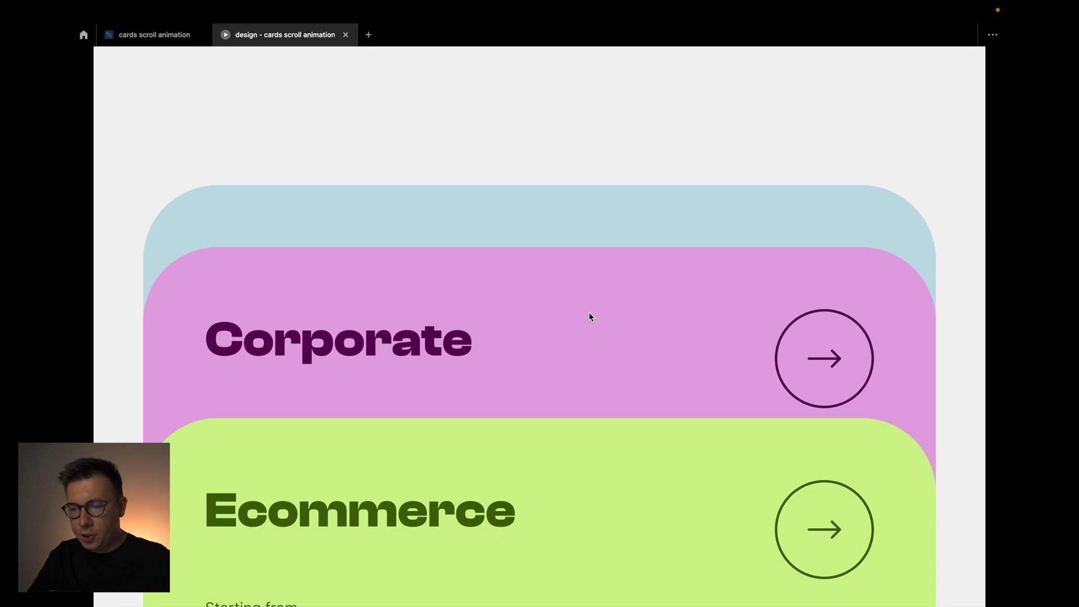
scroll(589, 312, "down", 5)
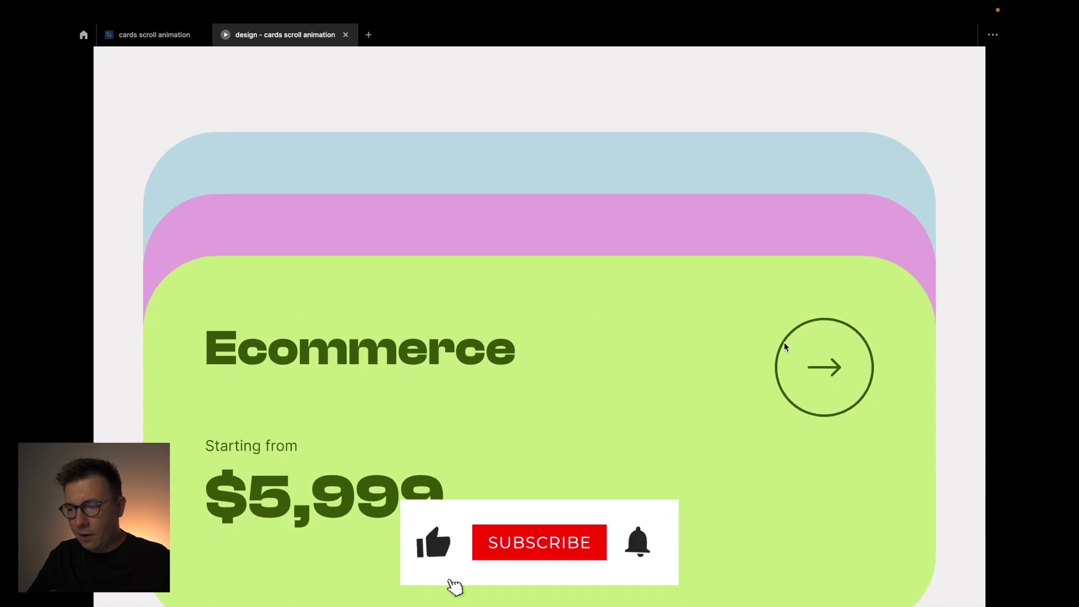
scroll(629, 252, "up", 5)
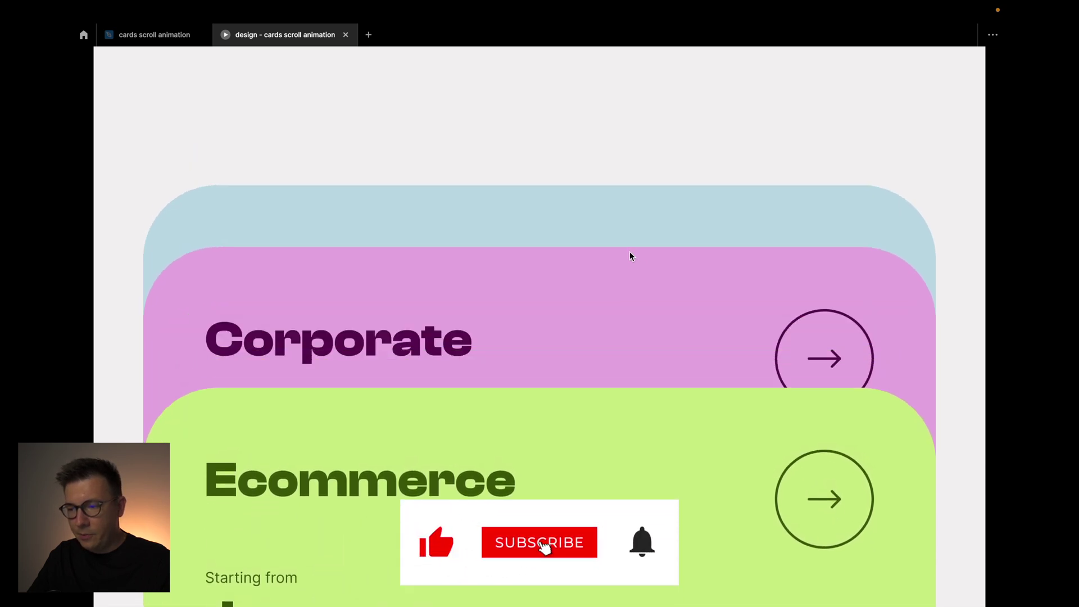
scroll(658, 318, "up", 8)
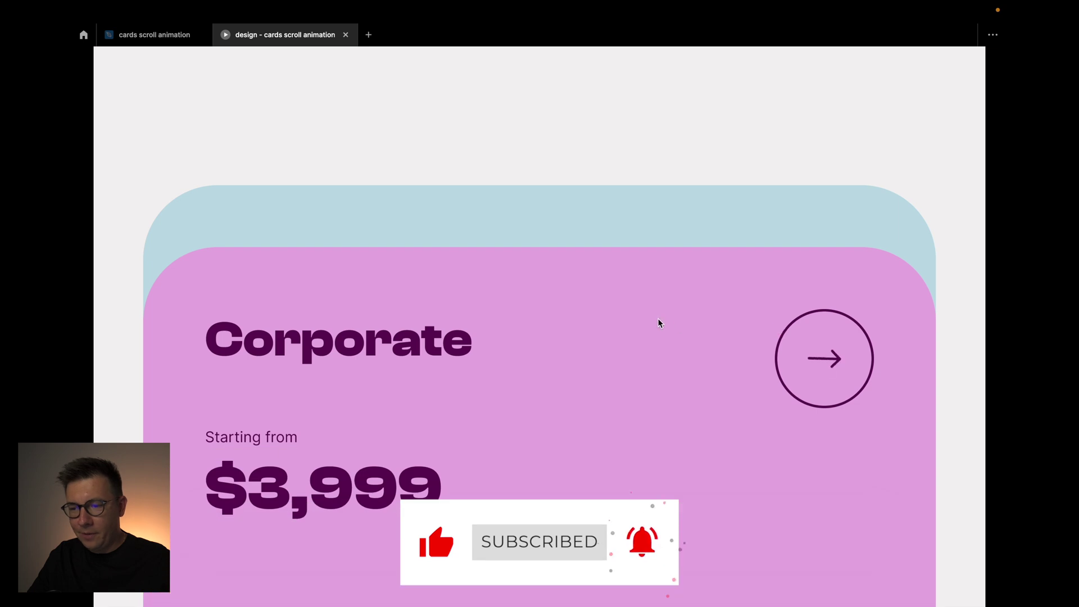
scroll(642, 309, "down", 8)
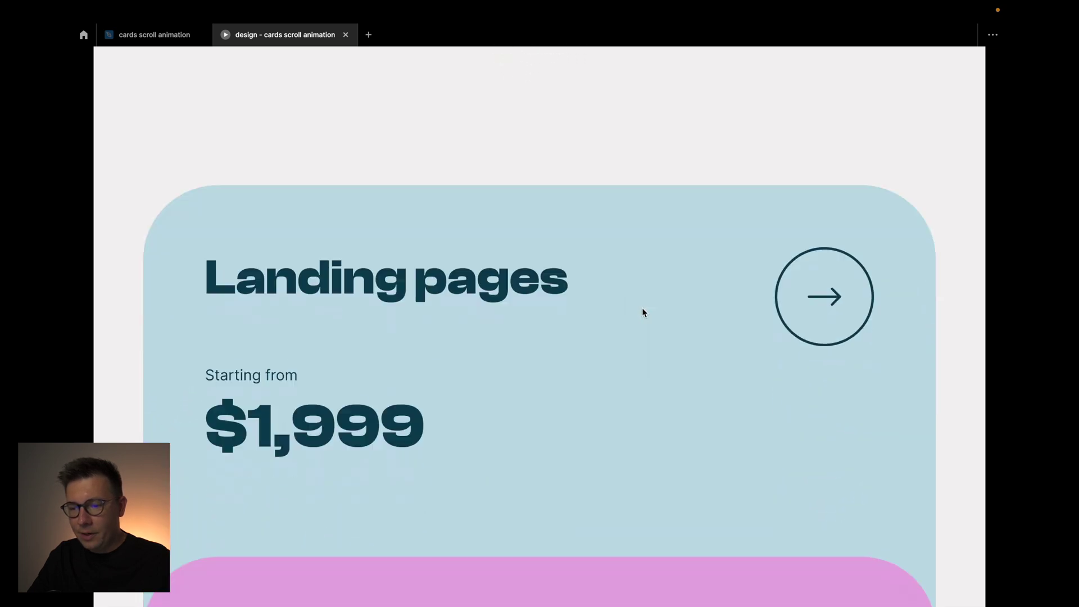
scroll(644, 312, "up", 8)
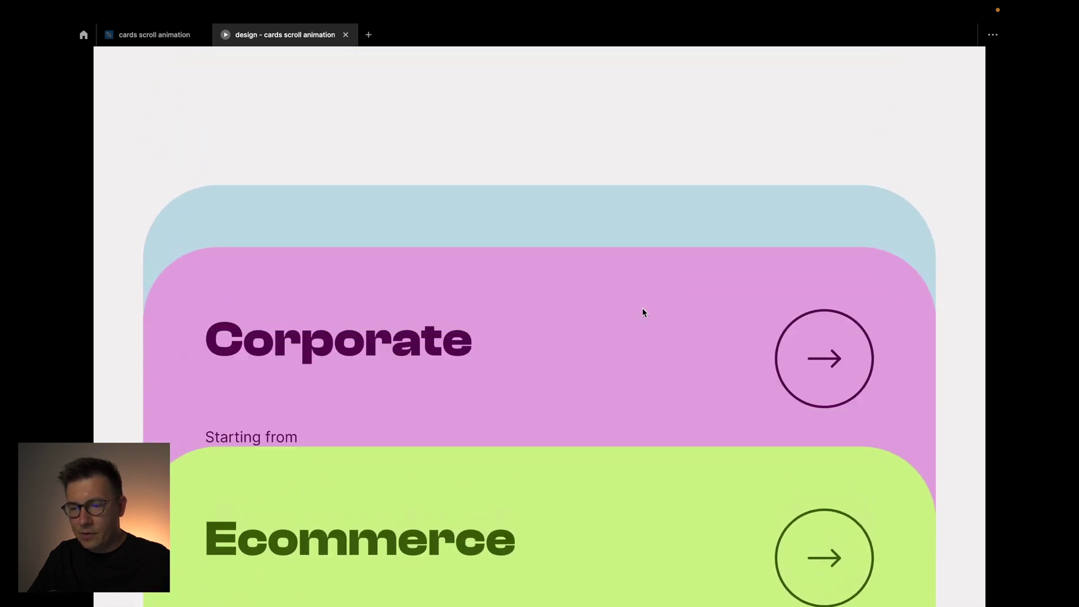
scroll(643, 310, "up", 4)
scroll(643, 310, "down", 6)
scroll(644, 313, "down", 8)
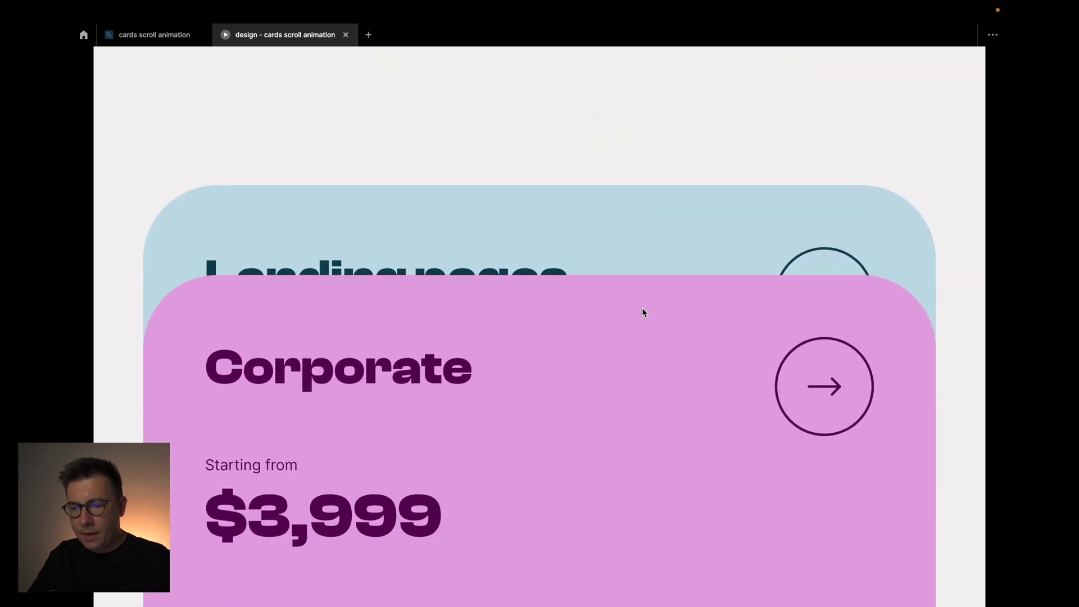
scroll(644, 313, "down", 8)
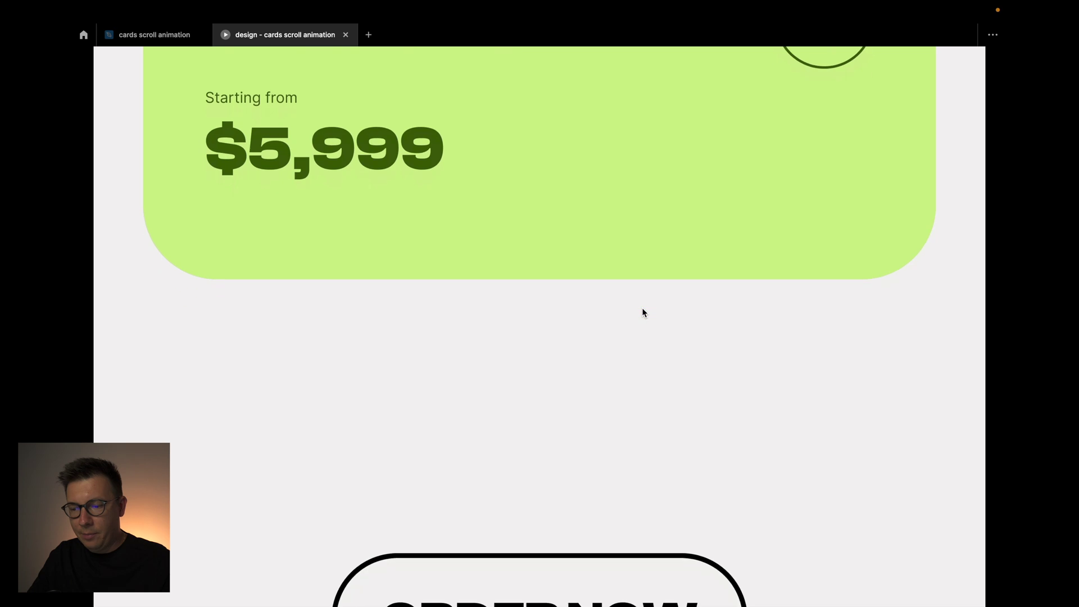
scroll(545, 281, "up", 3)
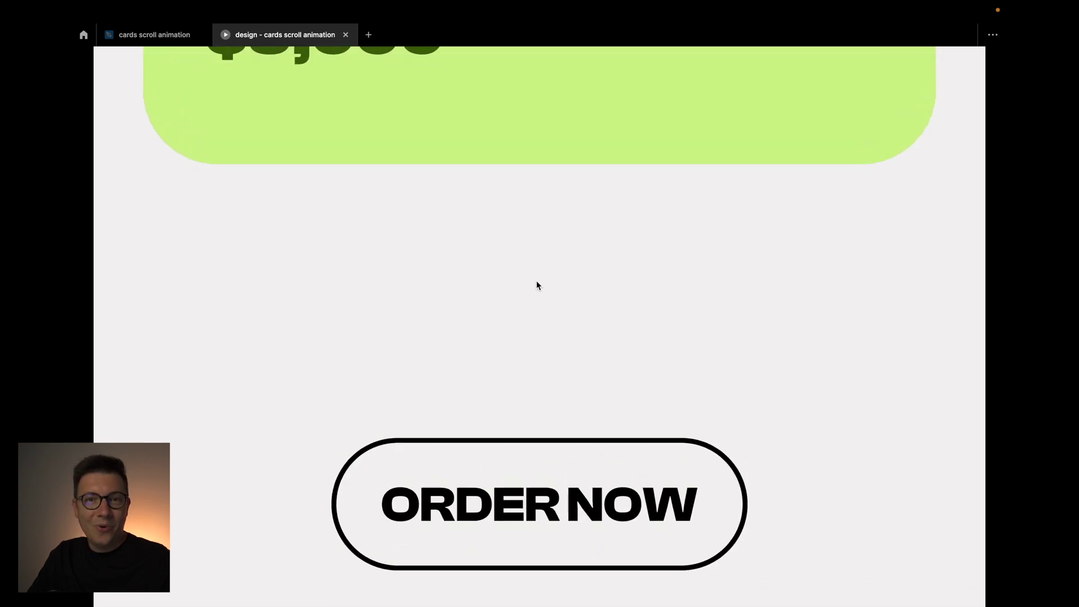
scroll(537, 285, "down", 3)
Back in the editor, set the Landing pages content frame's width to 1240
left_click(153, 35)
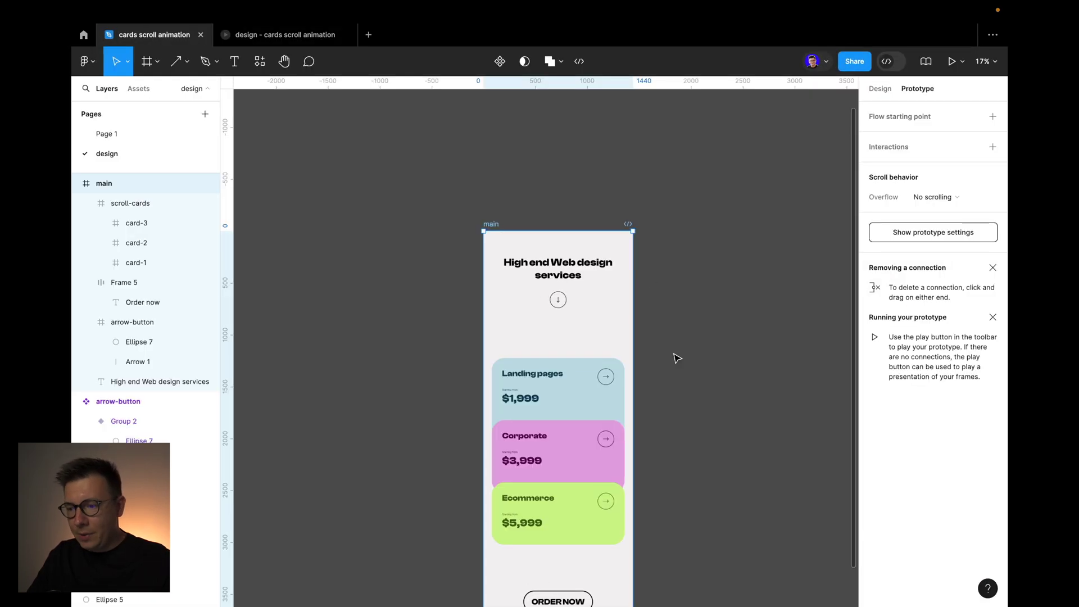
scroll(592, 403, "up", 5)
scroll(594, 400, "down", 2)
left_click(880, 88)
left_click(629, 394, "super")
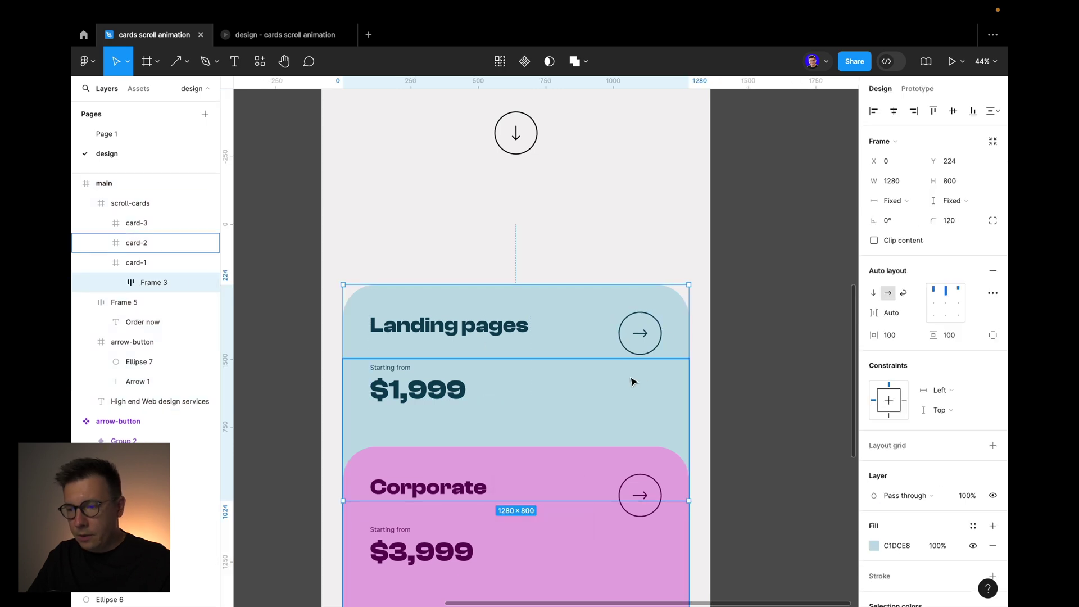
scroll(620, 353, "up", 3)
scroll(529, 309, "down", 1)
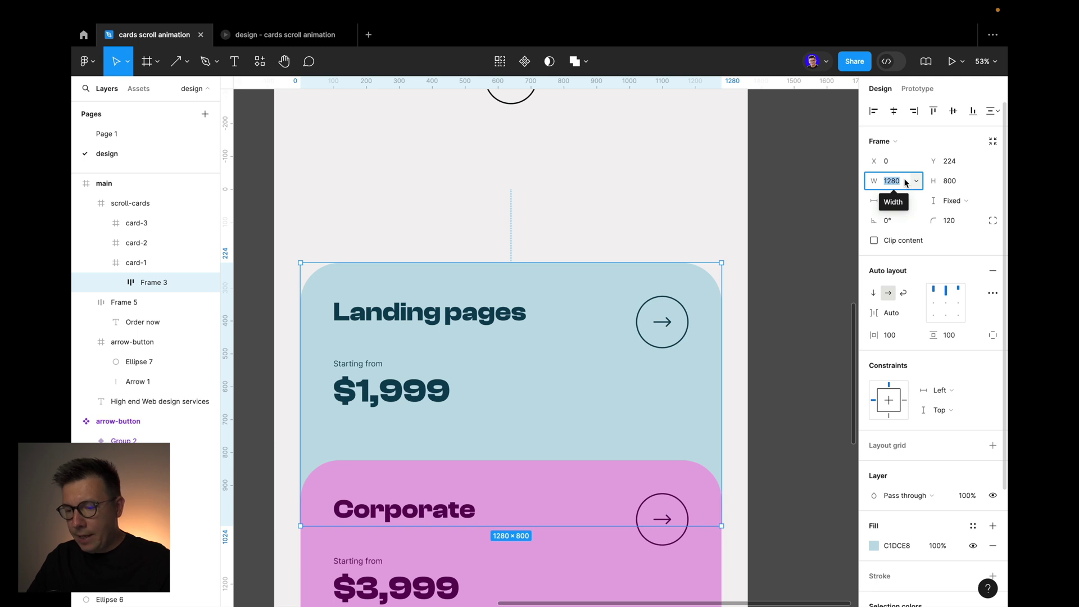
type("40")
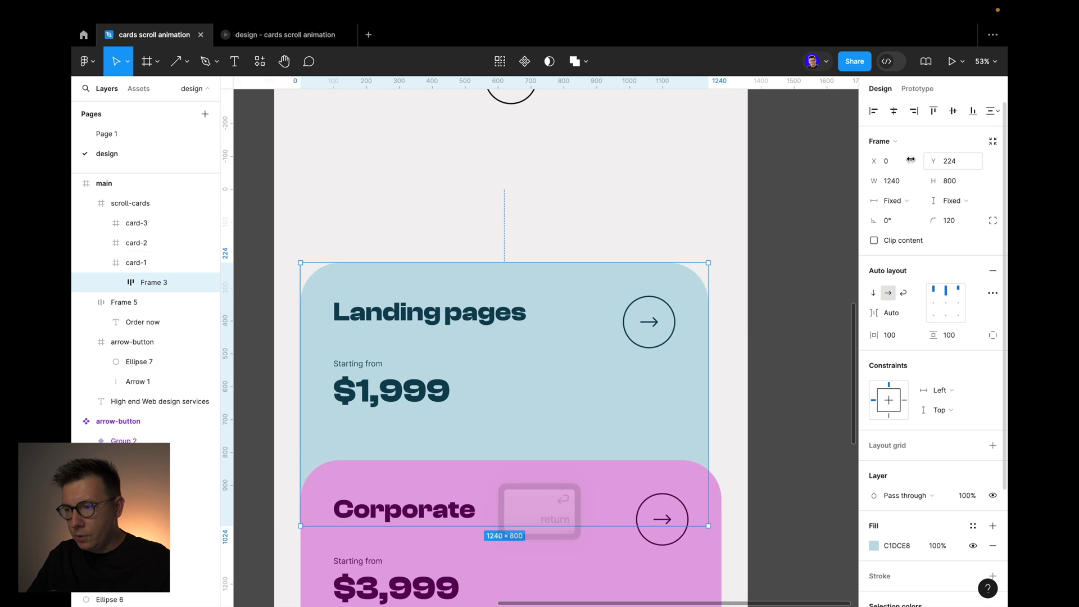
Centre the 1240-wide Landing pages frame horizontally within card-1
left_click(194, 262)
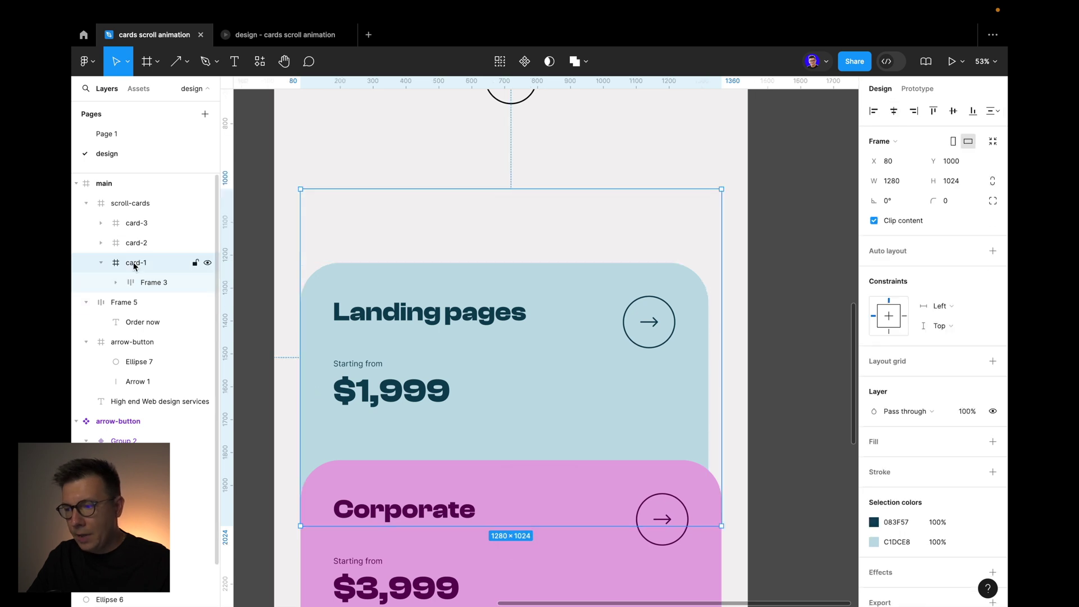
left_click(585, 370)
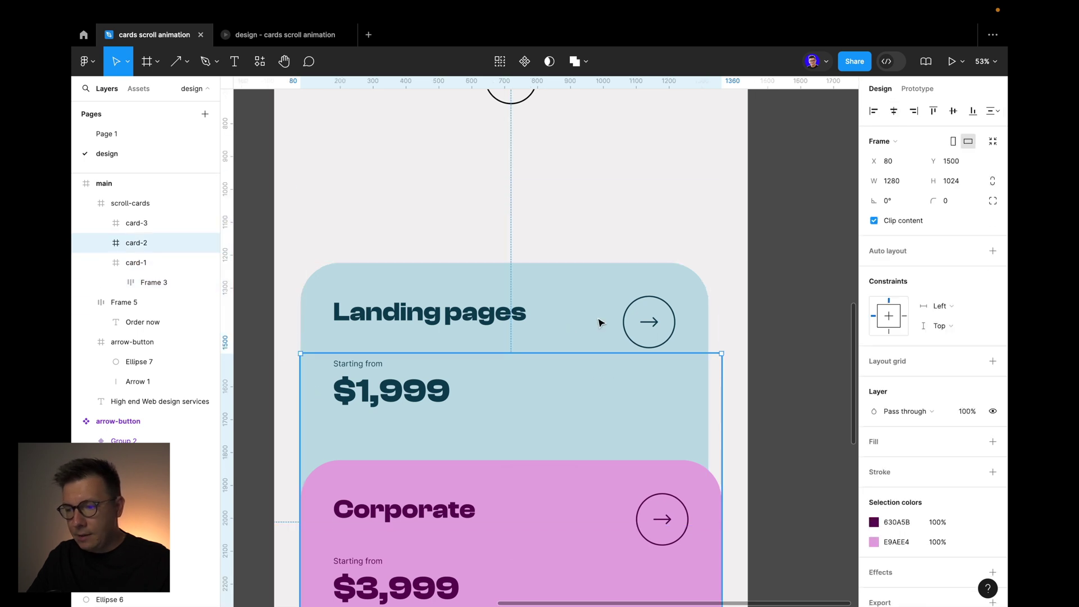
left_click(151, 282)
left_click(894, 111)
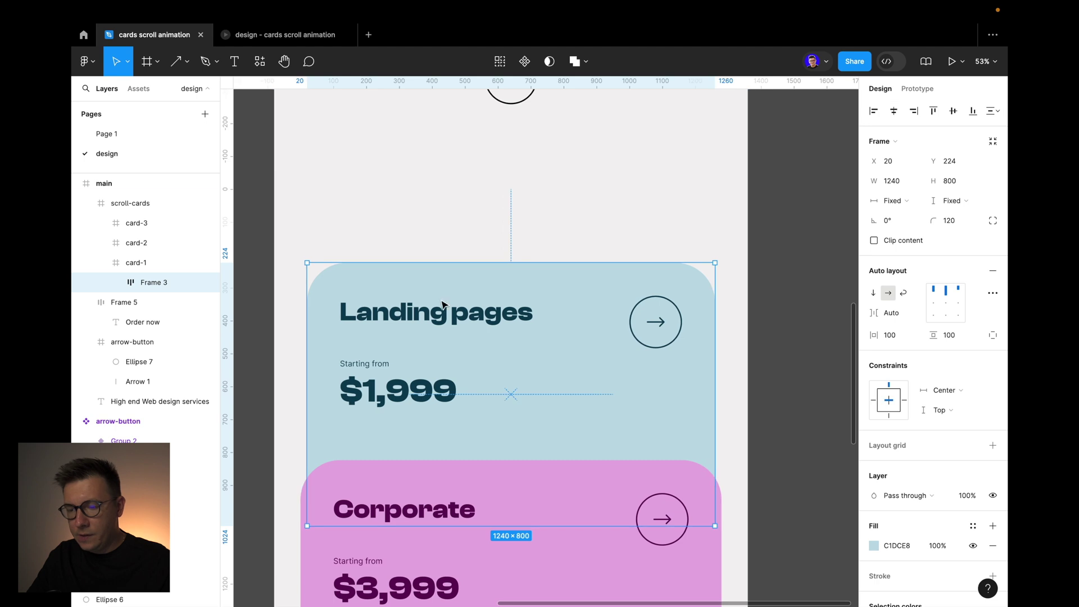
scroll(697, 388, "down", 5)
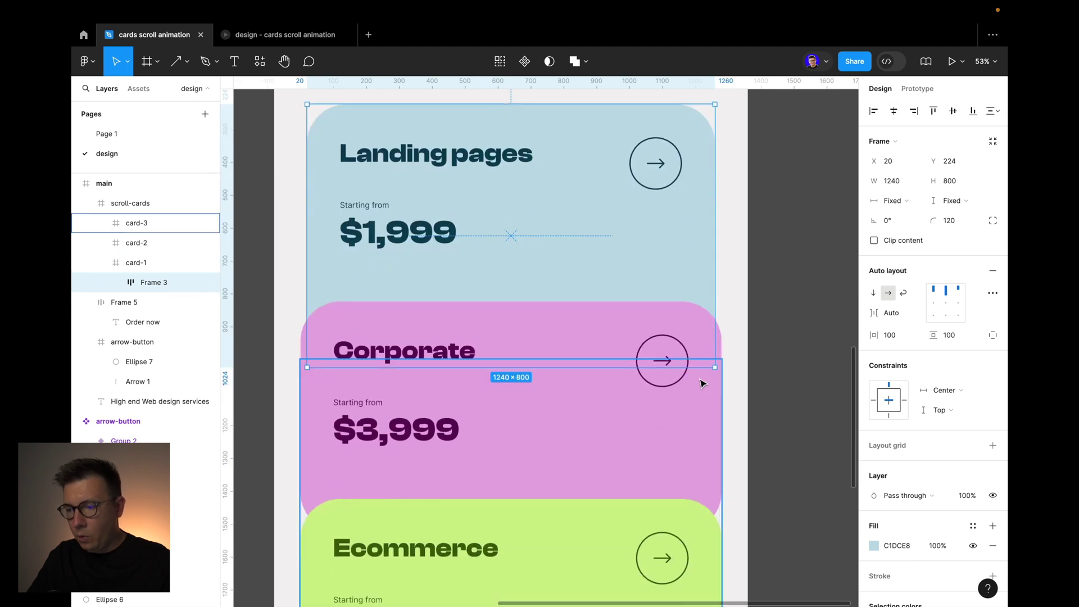
key("super")
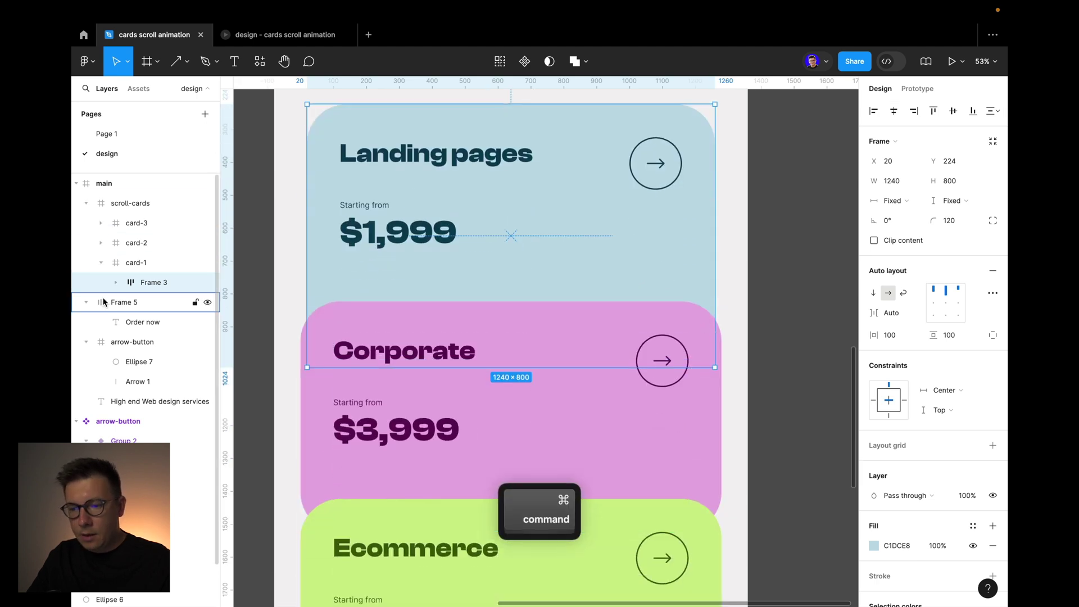
Set the pink Corporate card frame inside card-2 to a width of 1260
left_click(569, 310, "super")
left_click(585, 328)
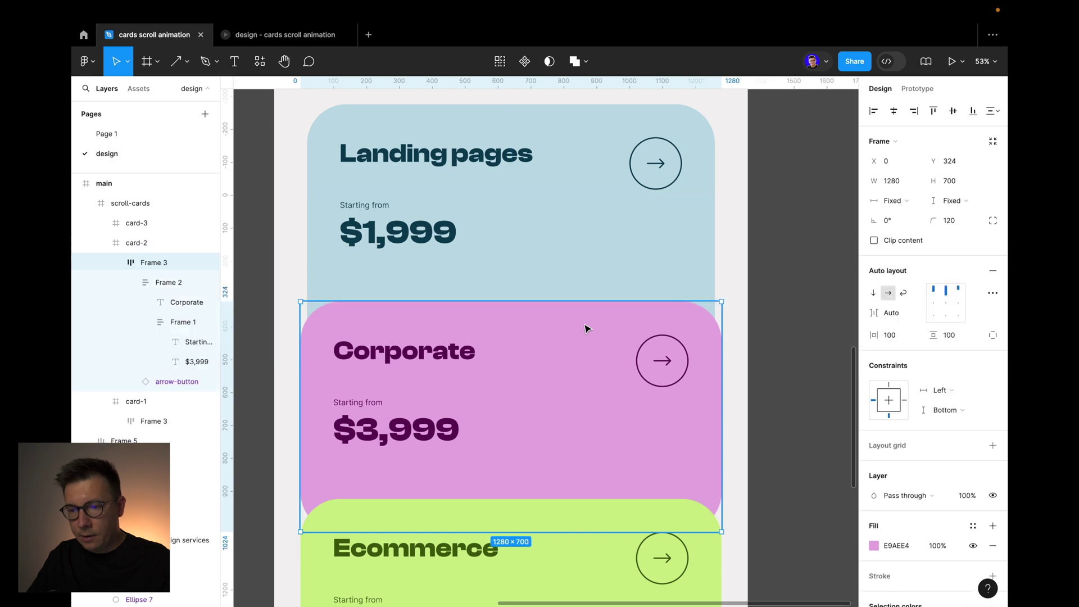
scroll(959, 218, "down", 1)
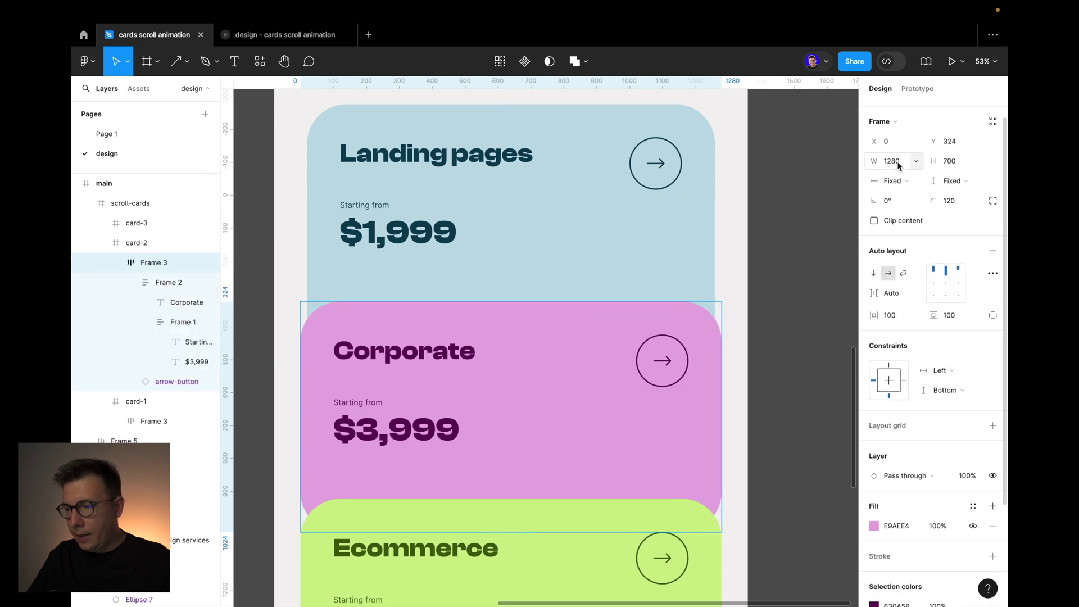
key("Right")
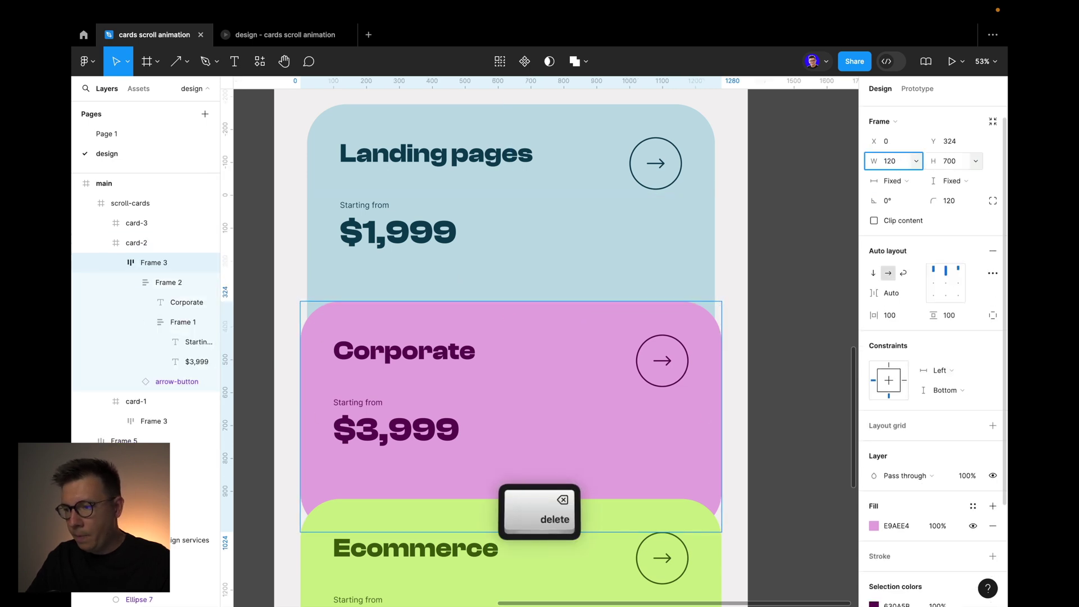
type("6")
key("Return")
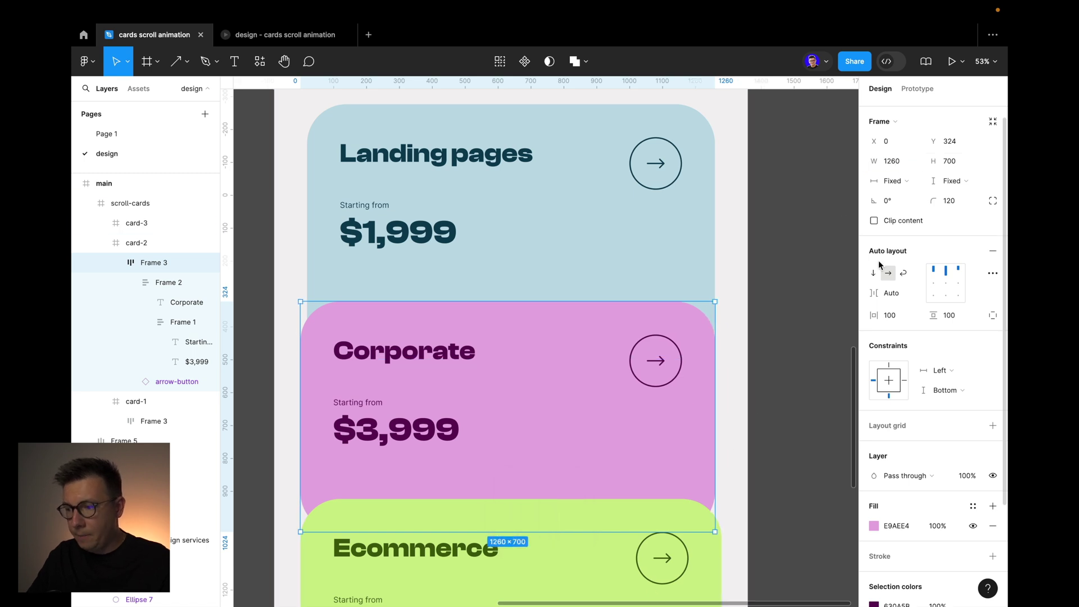
Centre the Corporate card horizontally within card-2 and clear the selection
left_click(137, 242)
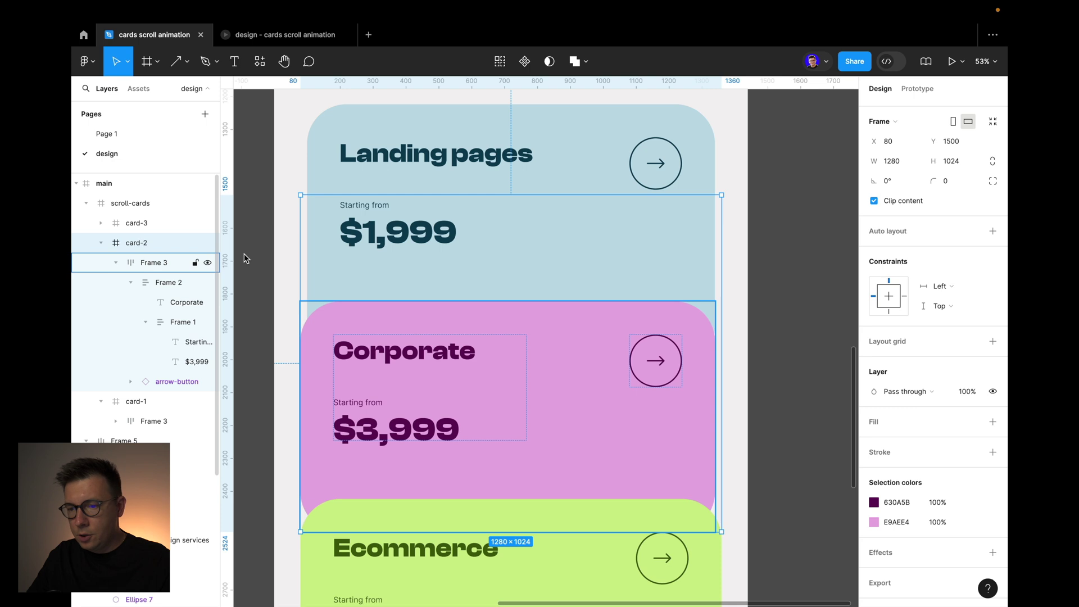
left_click(154, 263)
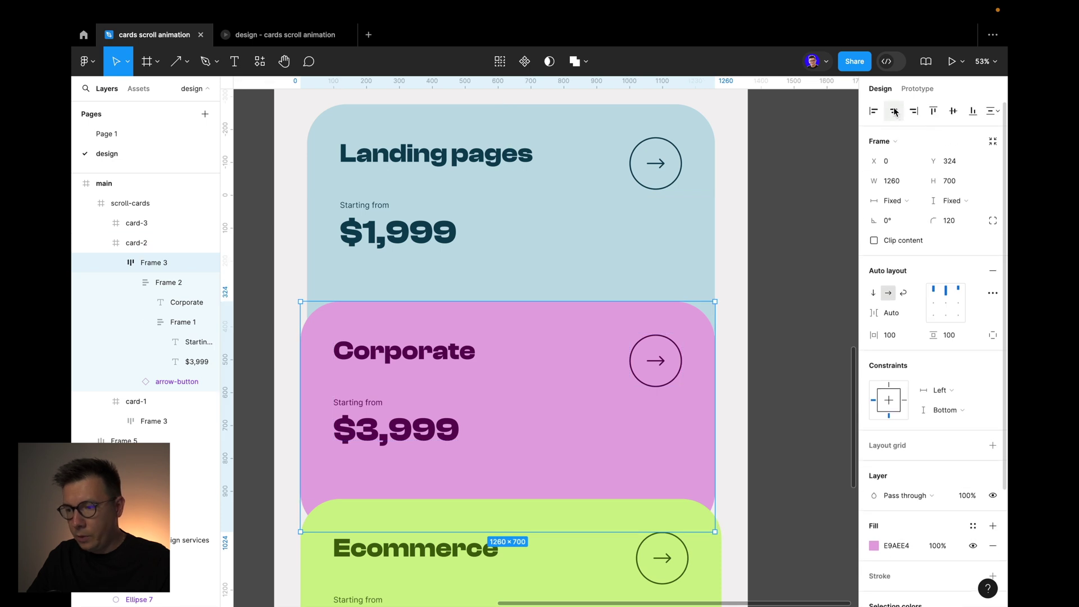
left_click(896, 112)
left_click(807, 271)
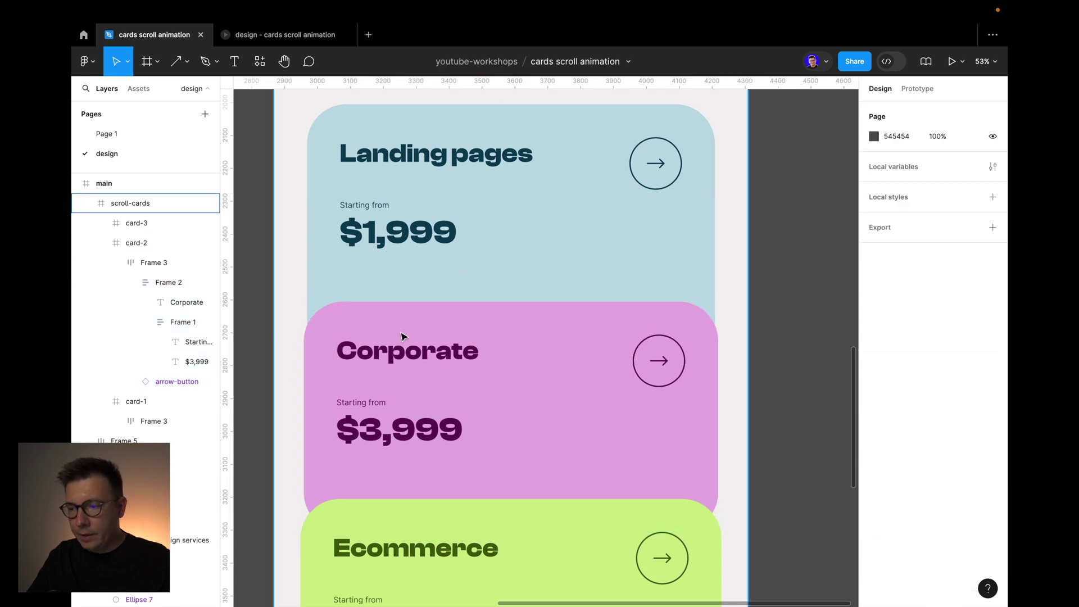
Restart the prototype and scroll through the staggered stacked cards down to ORDER NOW
left_click(270, 34)
scroll(562, 221, "up", 10)
key("r")
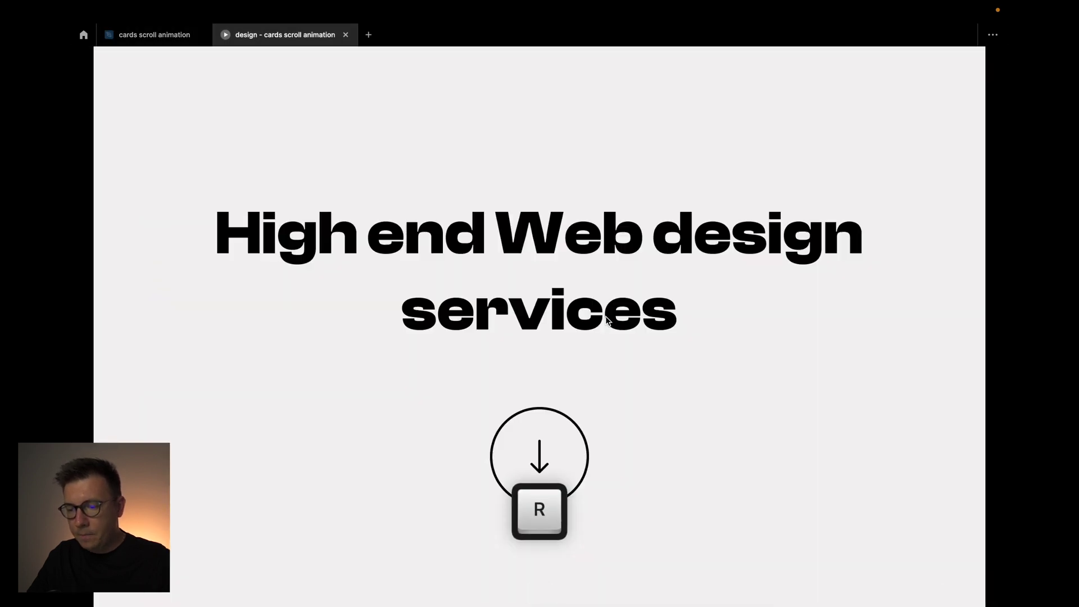
scroll(623, 310, "down", 5)
scroll(622, 313, "down", 5)
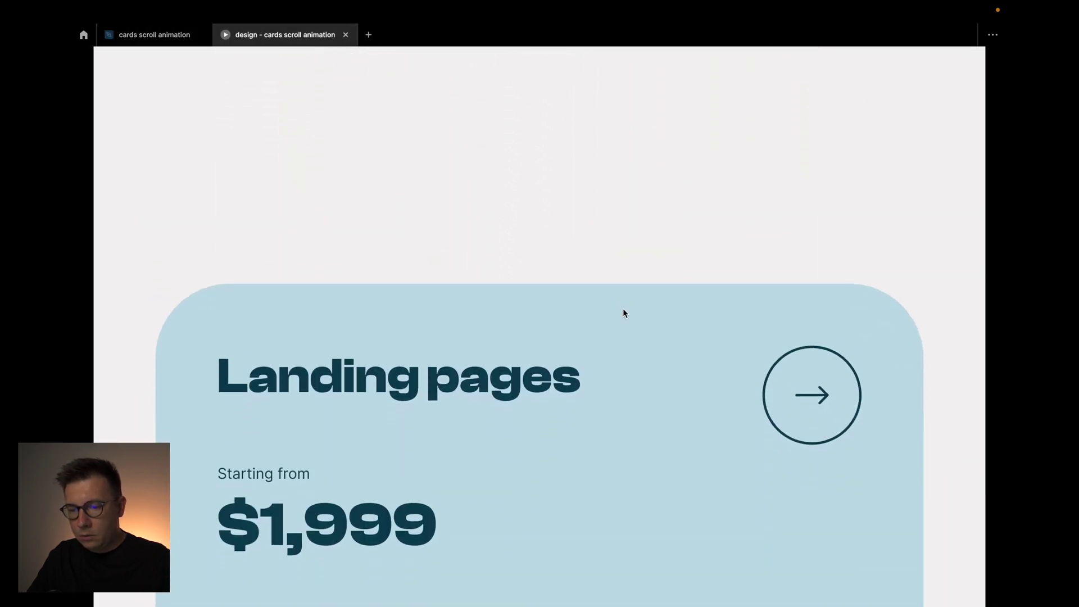
scroll(729, 399, "down", 5)
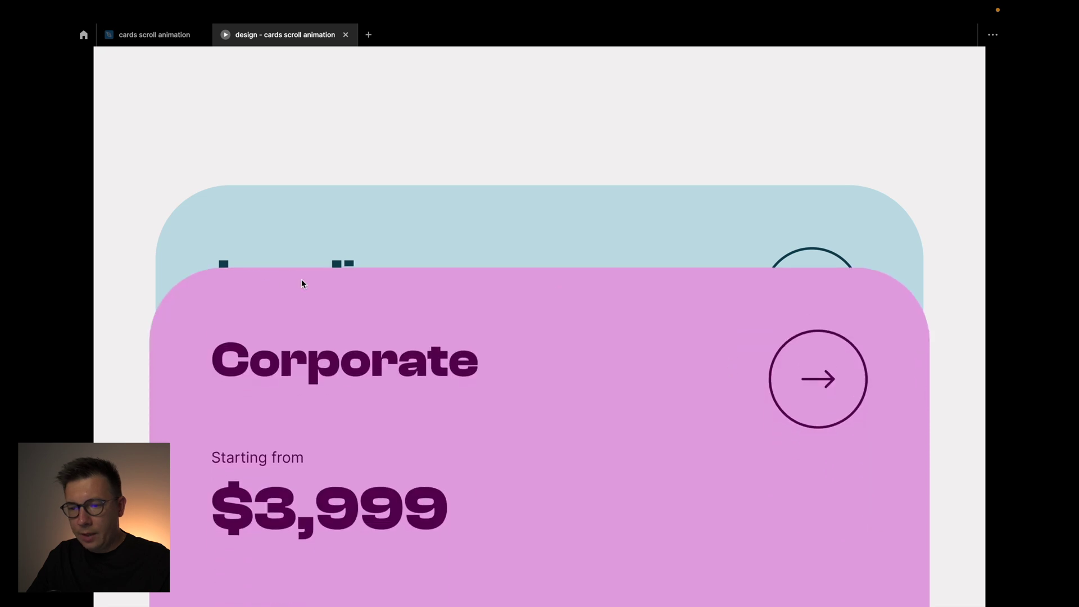
scroll(633, 278, "down", 8)
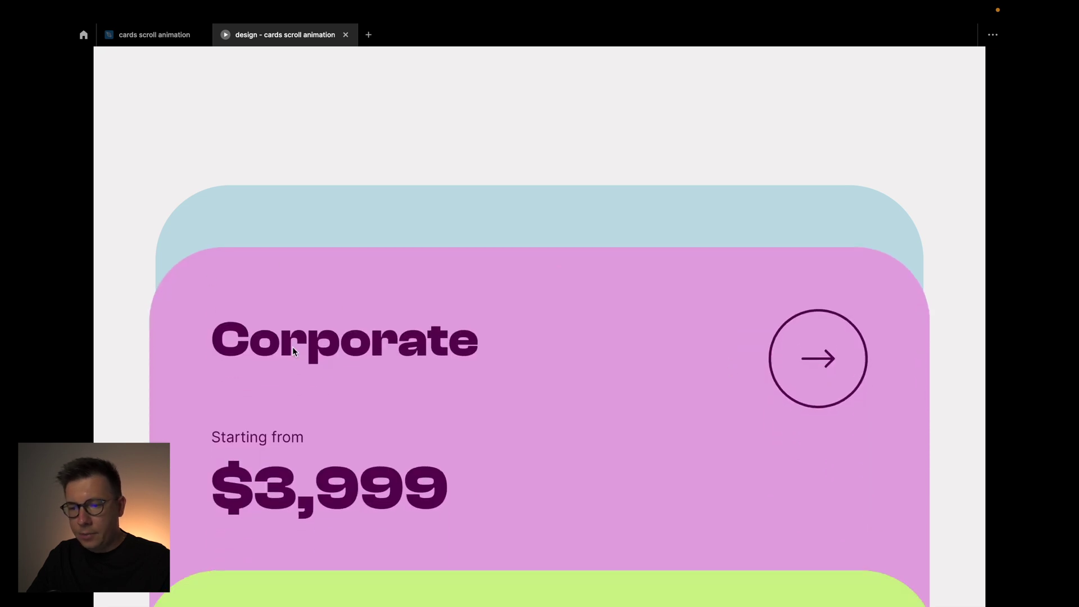
scroll(571, 295, "up", 10)
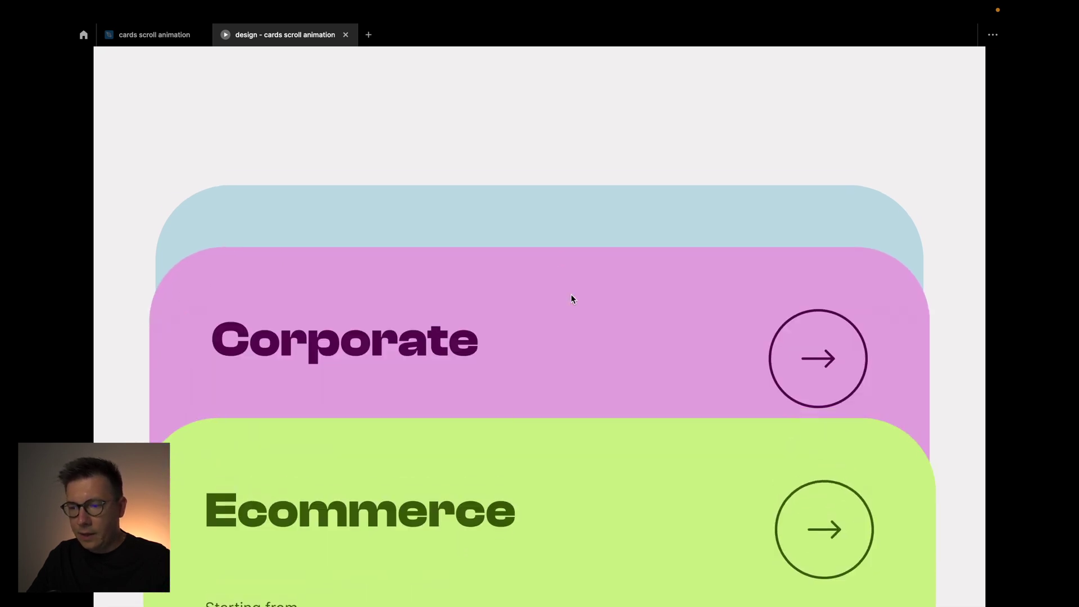
scroll(571, 294, "down", 4)
scroll(571, 295, "down", 10)
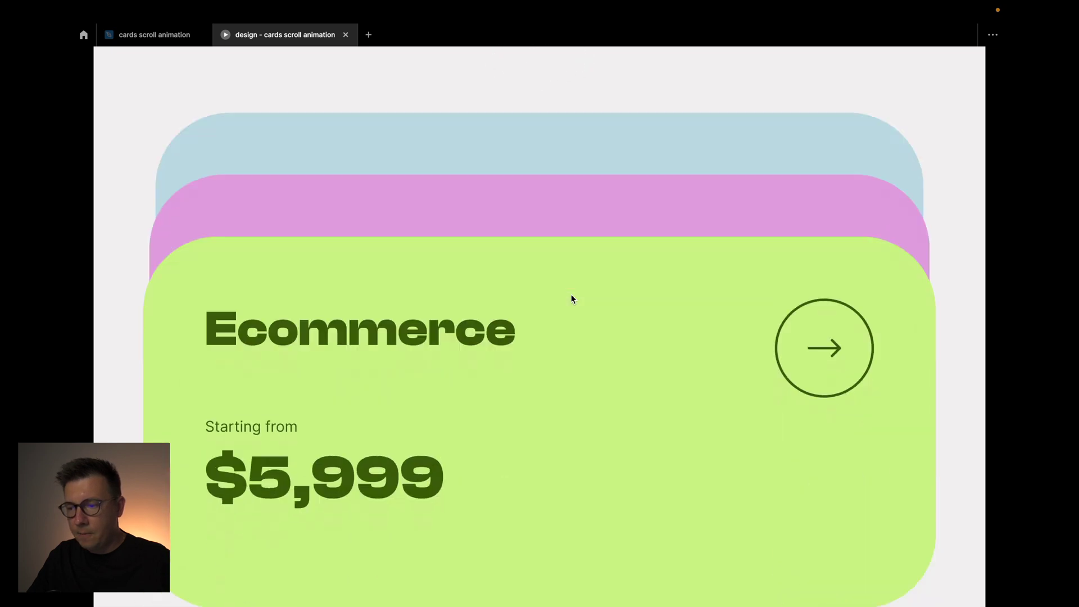
scroll(571, 295, "up", 8)
scroll(571, 294, "up", 8)
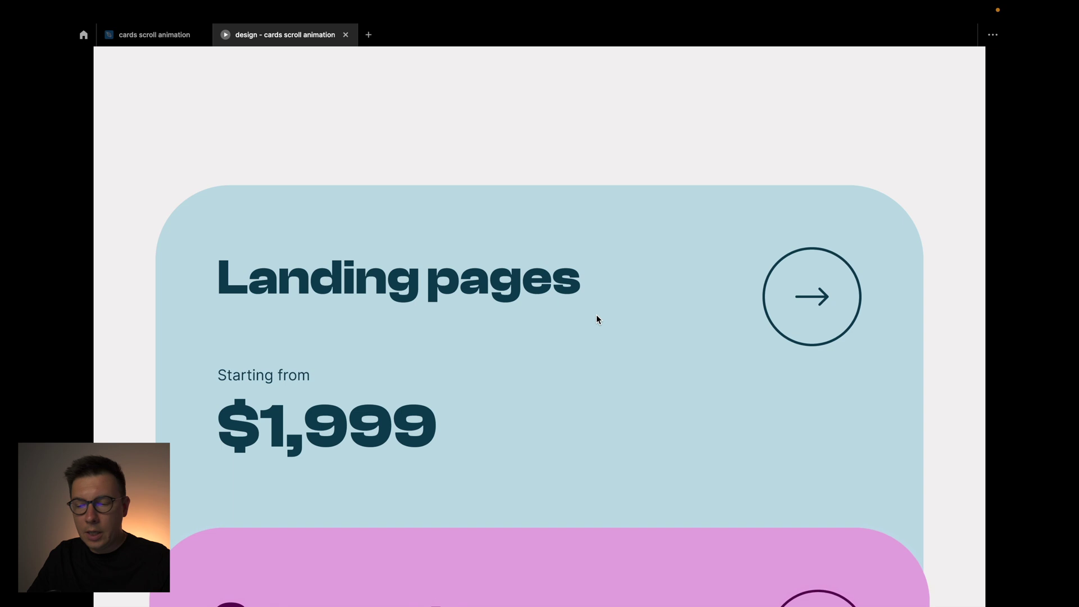
scroll(597, 316, "down", 2)
scroll(597, 316, "up", 2)
scroll(596, 315, "down", 4)
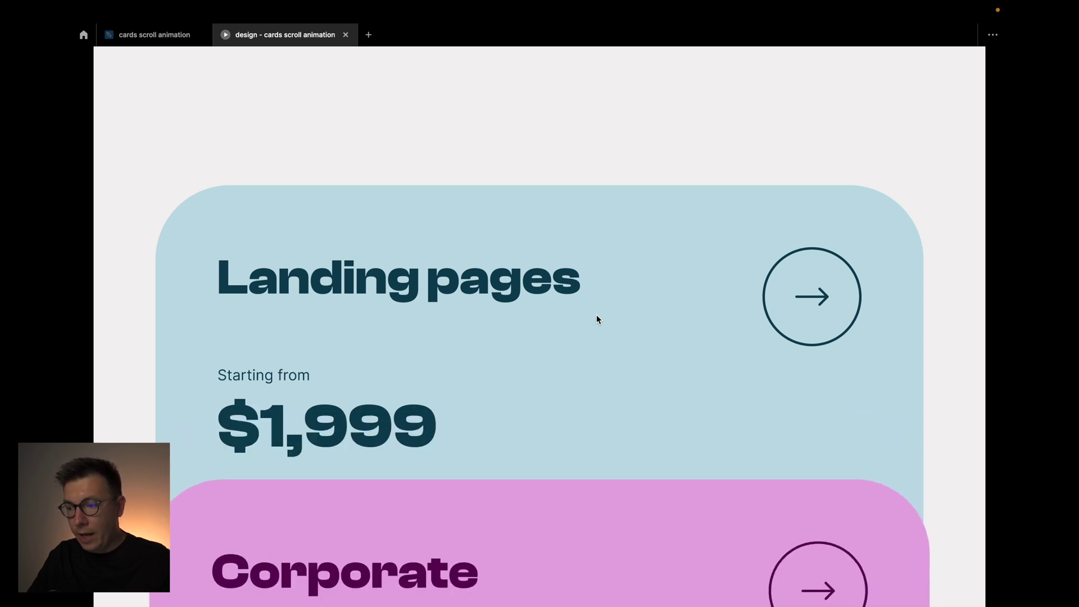
scroll(597, 316, "up", 3)
scroll(597, 318, "down", 10)
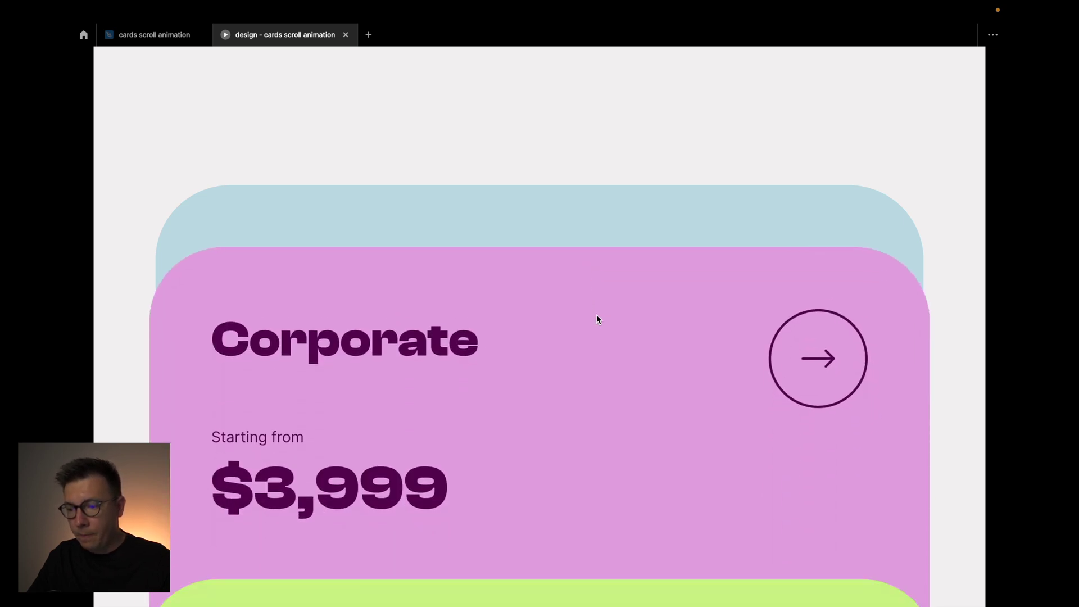
scroll(597, 318, "down", 4)
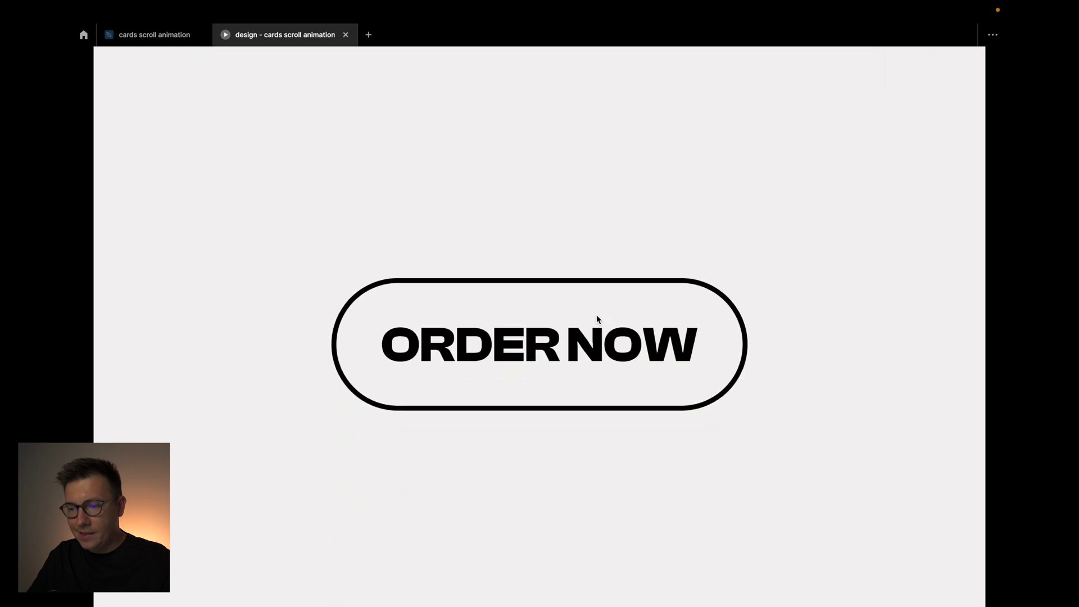